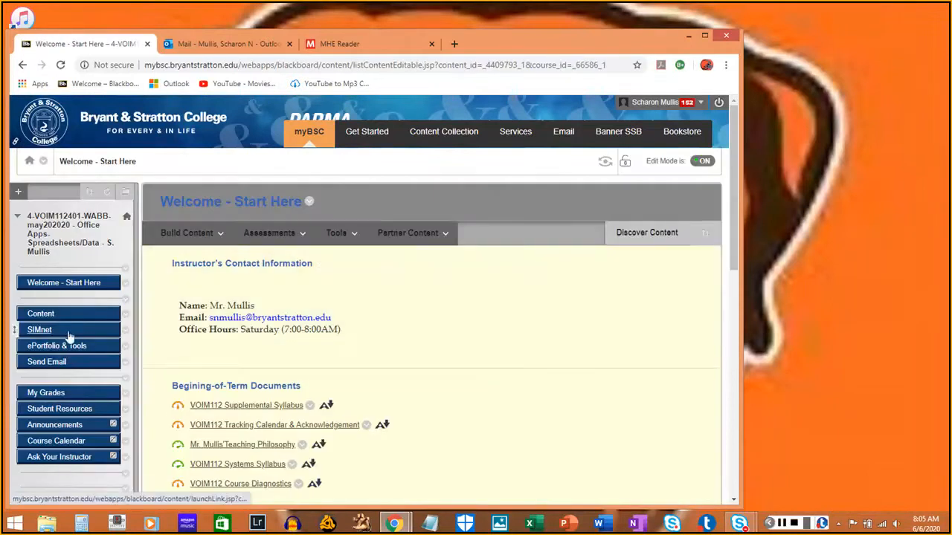
- Launch SIMnet from the Blackboard course through McGraw-Hill Campus and switch to the SIMstudent view
left_click(47, 333)
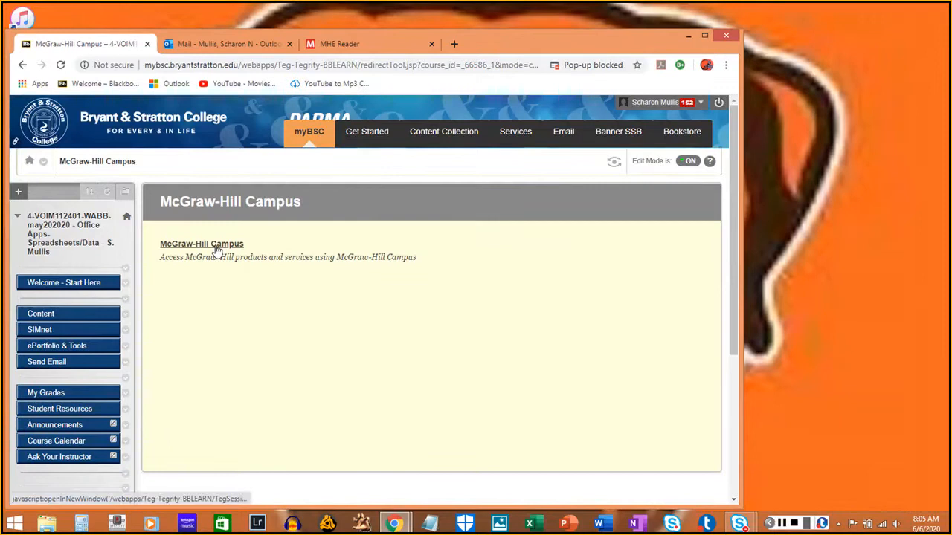
left_click(217, 248)
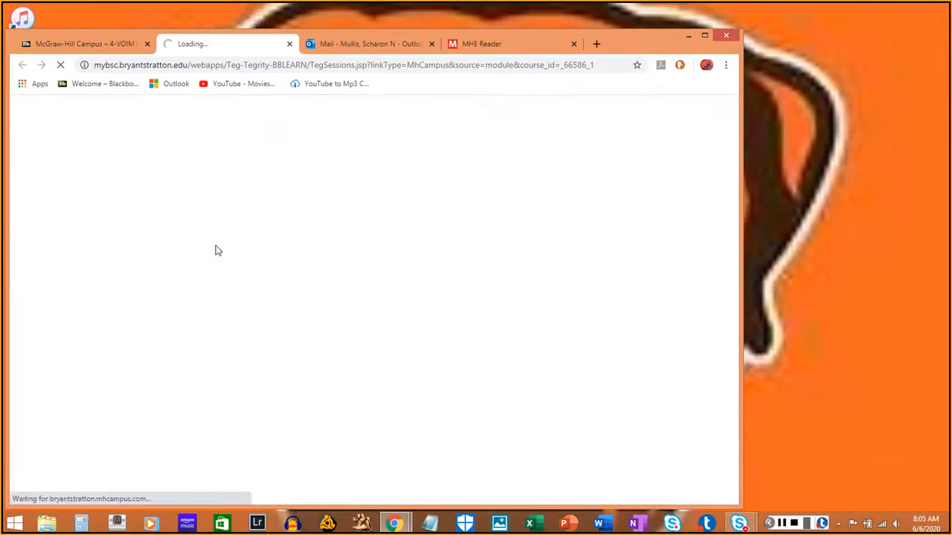
left_click(148, 390)
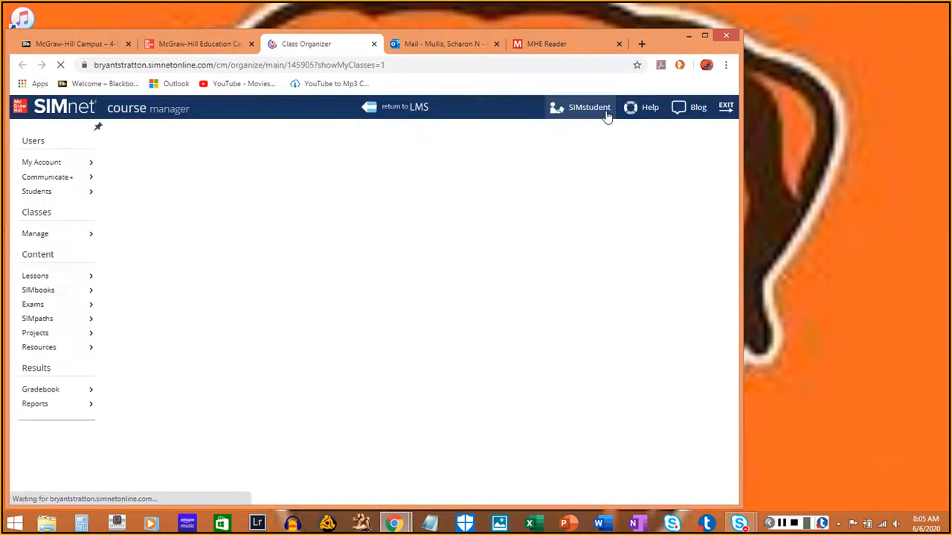
left_click(595, 111)
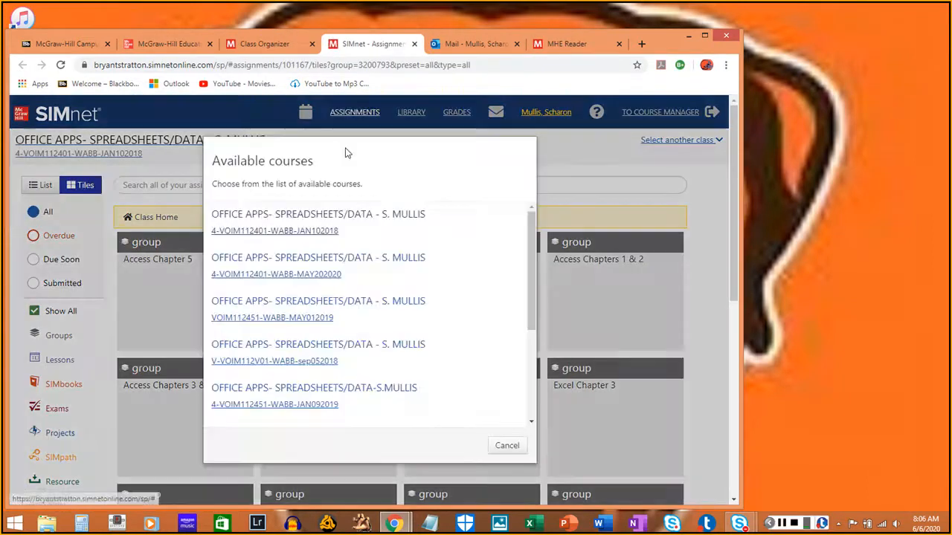
- Choose the 4-VOIM112401-WABB-MAY202020 course and open the Excel Quiz (Chapter 1) exam in the Excel Chapter 1 group
left_click(344, 275)
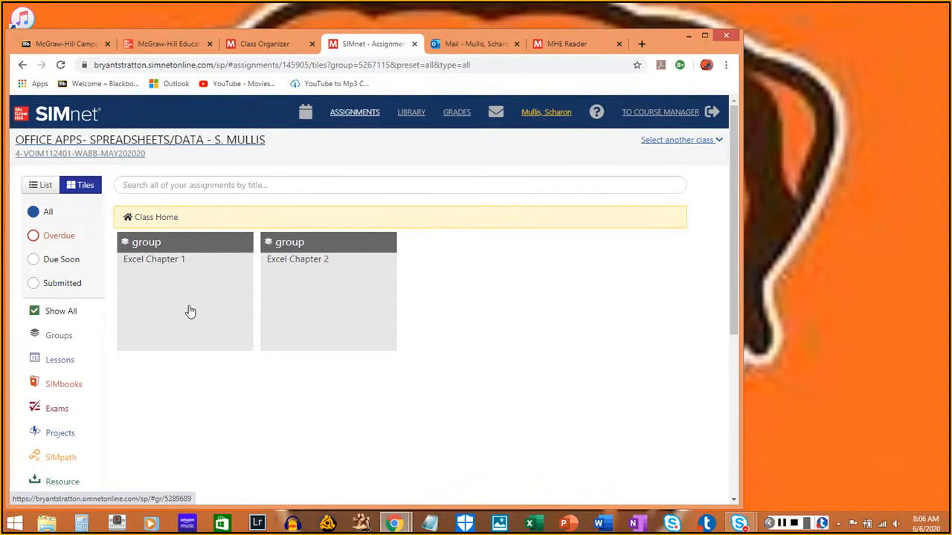
left_click(191, 312)
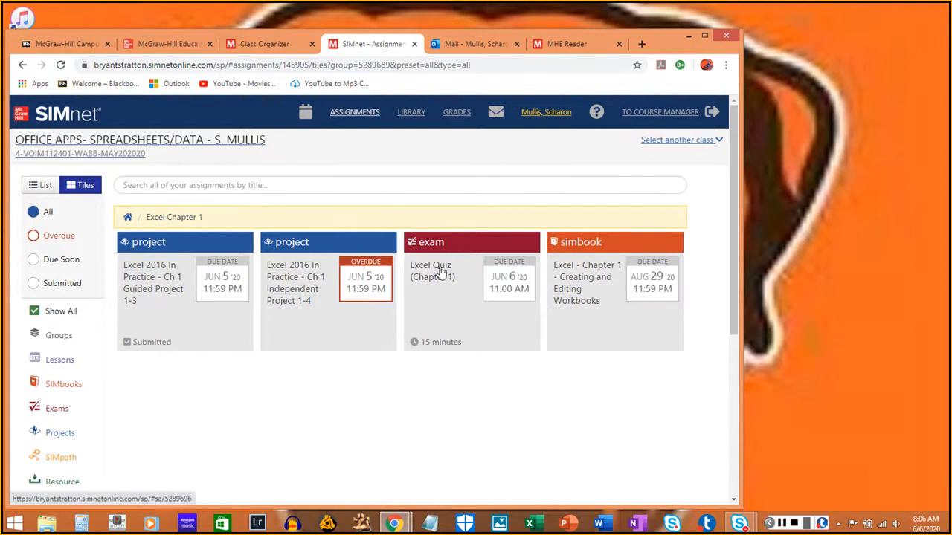
left_click(502, 335)
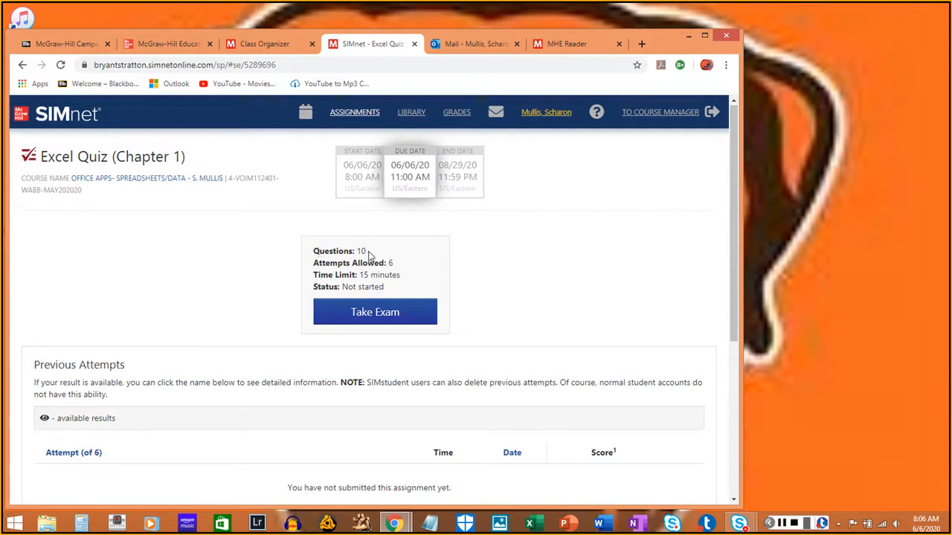
- Review the Chapter 1 quiz's allowed attempts, time limit and status, plus its Previous Attempts section
left_click_drag(313, 267, 402, 273)
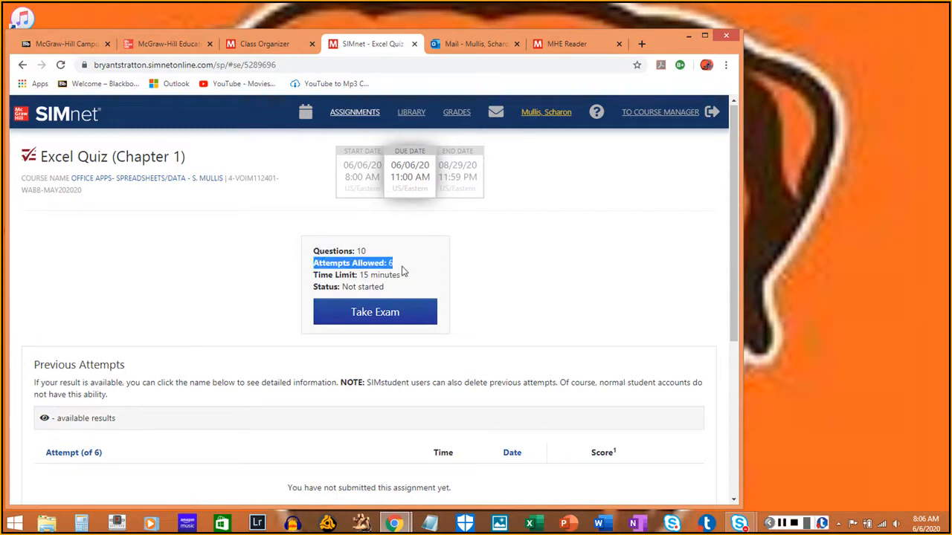
left_click_drag(313, 275, 423, 278)
left_click_drag(315, 288, 395, 292)
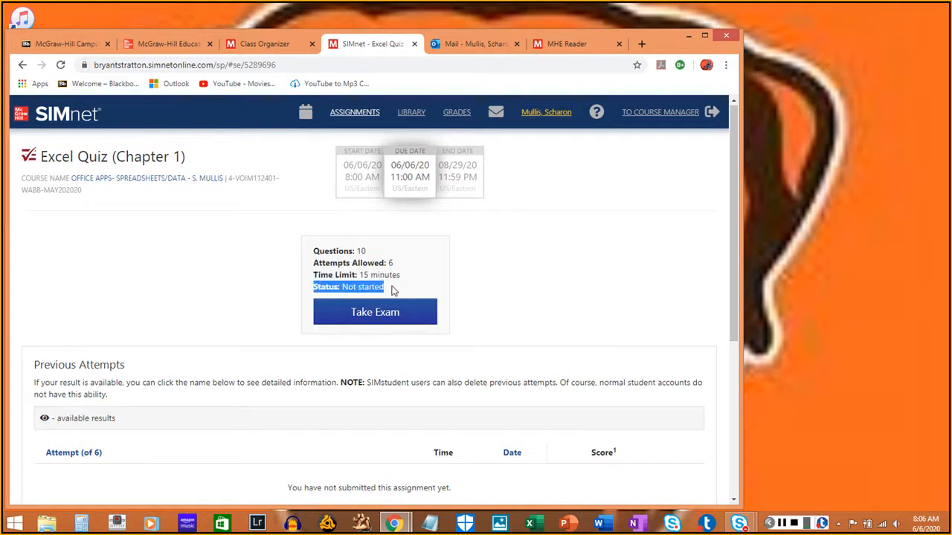
left_click(270, 283)
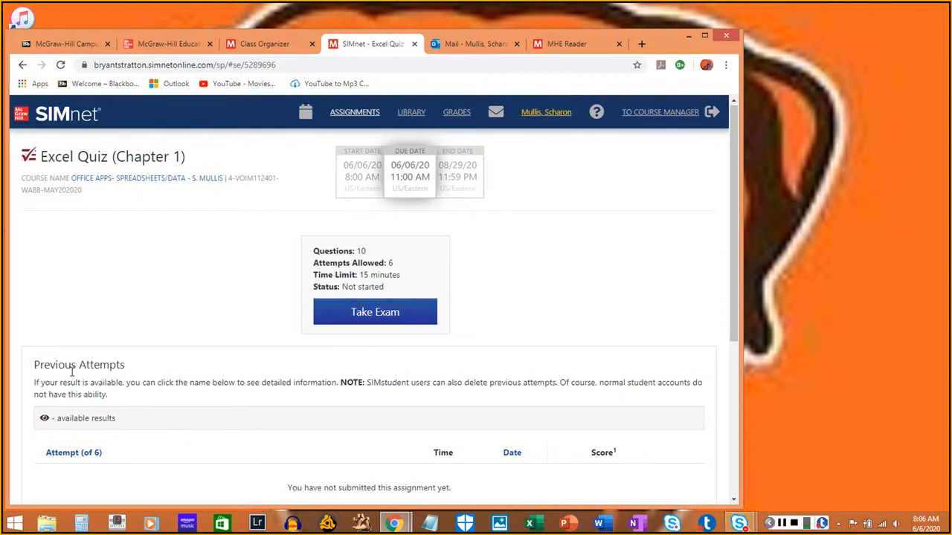
left_click_drag(37, 371, 136, 372)
left_click(219, 378)
scroll(167, 378, "down", 2)
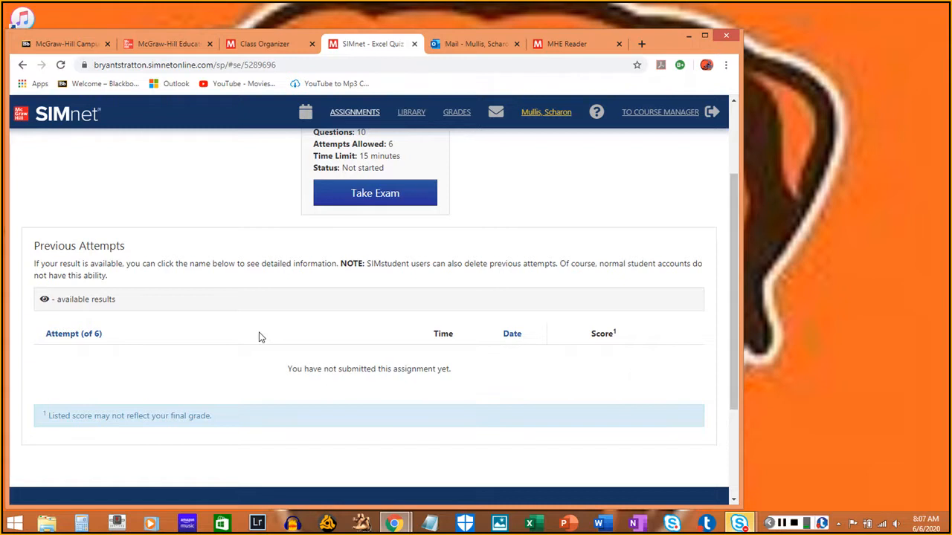
scroll(259, 337, "up", 1)
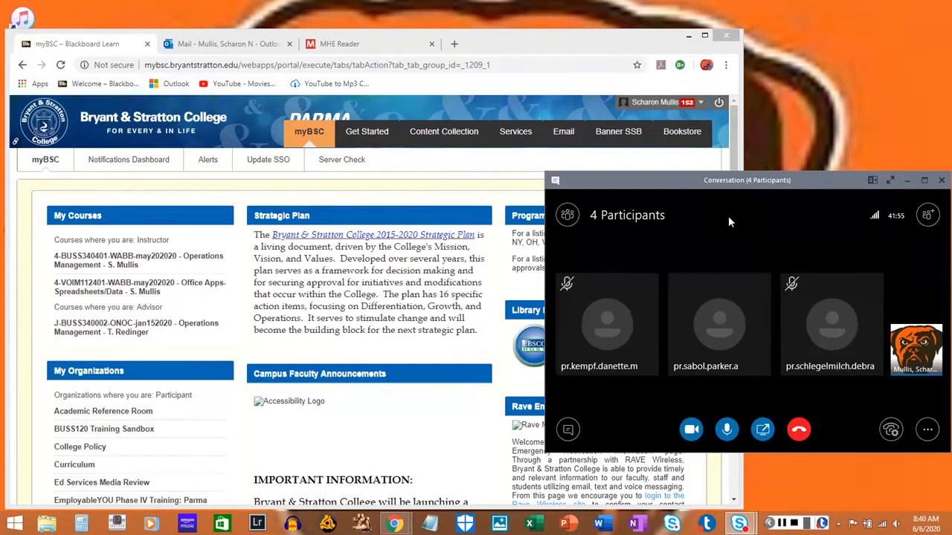
- Minimize the Skype conversation, open the Office Apps-Spreadsheets/Data course in Blackboard and launch its SIMnet student view through McGraw-Hill Campus
left_click(907, 182)
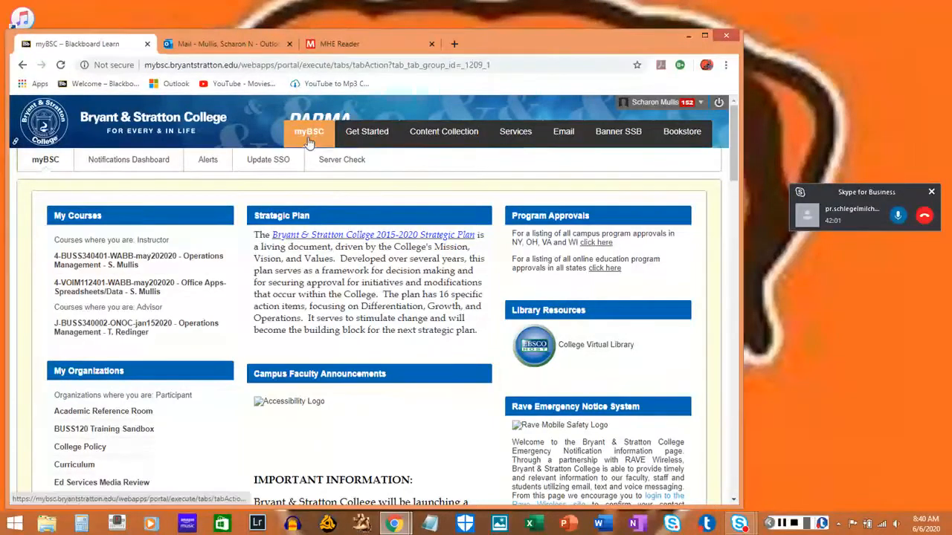
left_click(101, 295)
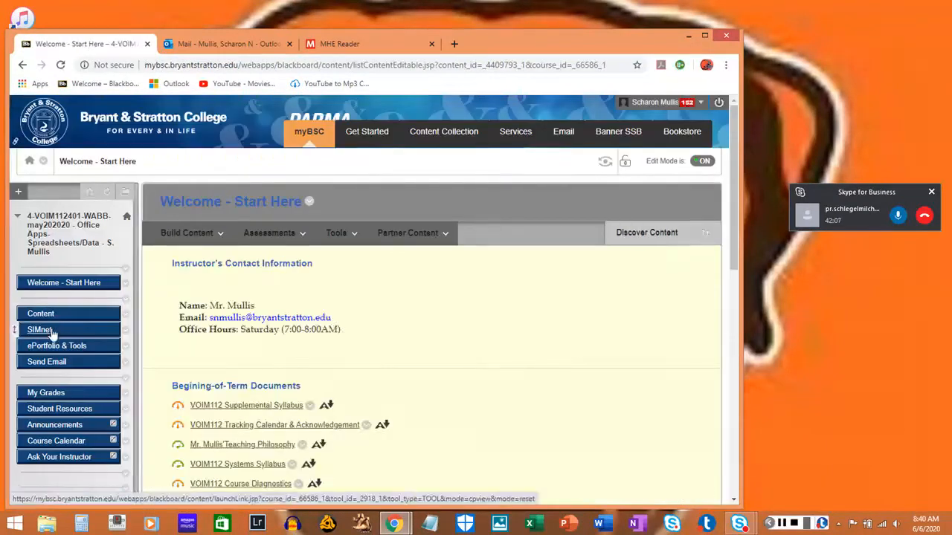
left_click(53, 331)
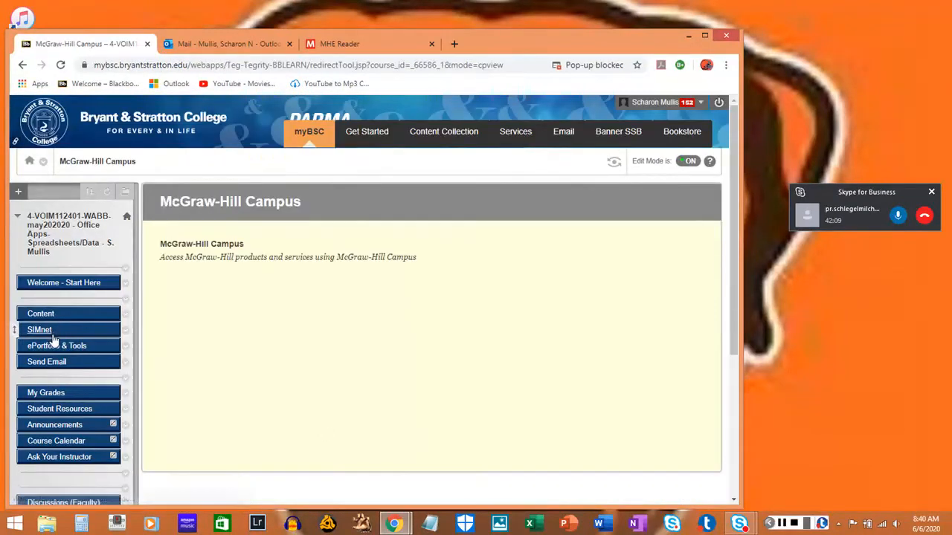
left_click(217, 245)
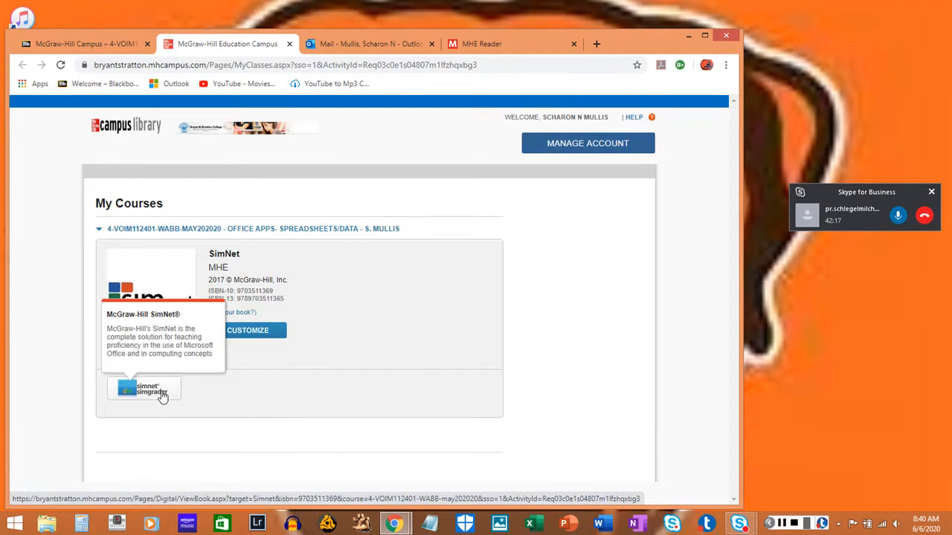
left_click(163, 397)
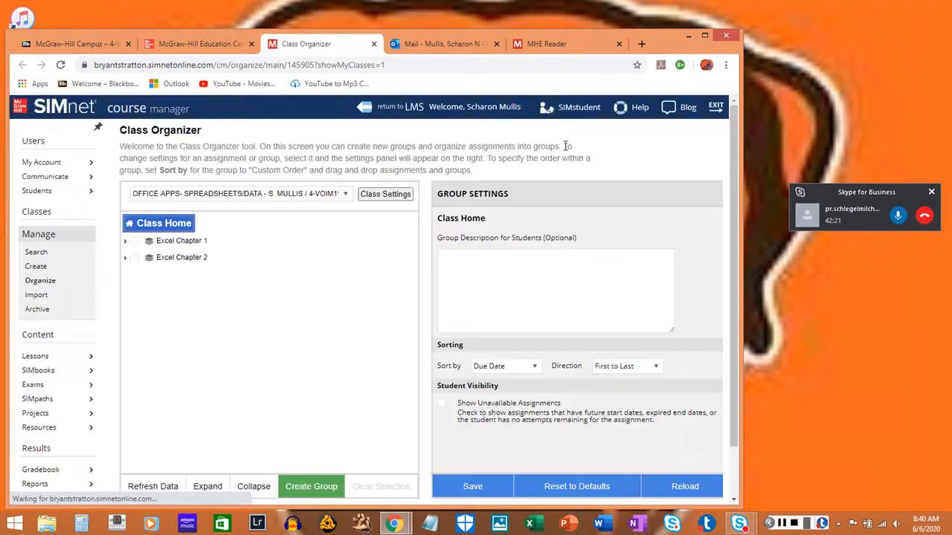
left_click(576, 107)
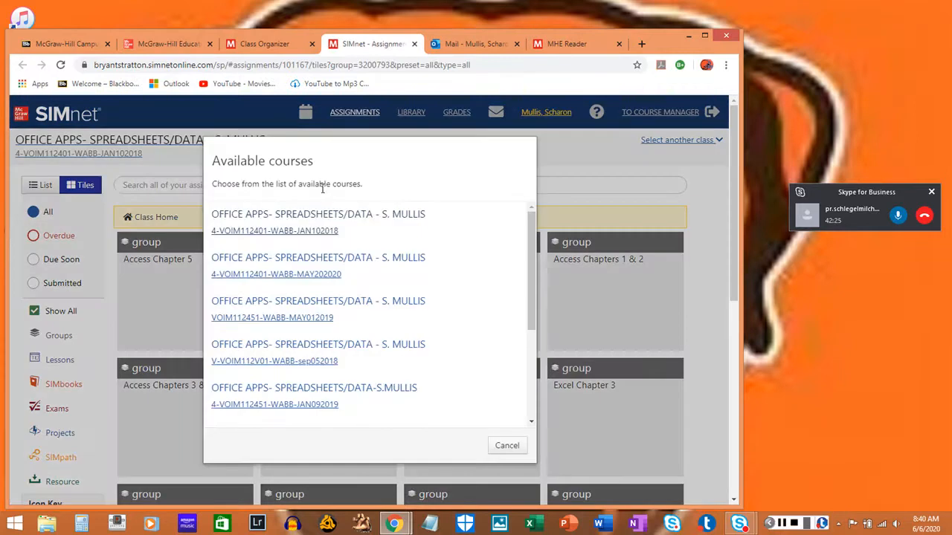
- Select the 4-VOIM112401-WABB-MAY202020 course and open Excel 2016 In Practice - Ch 2 Guided Project 2-3 in the Excel Chapter 2 group
left_click(373, 278)
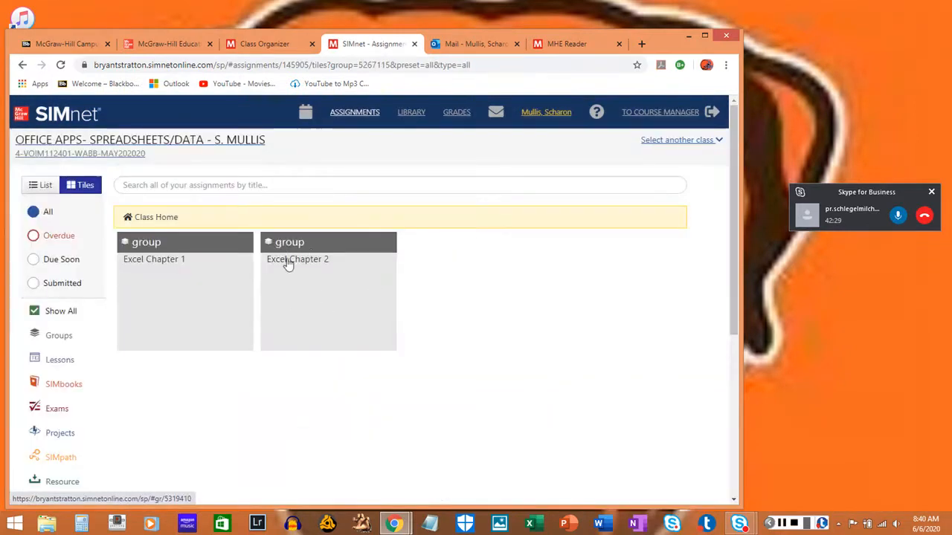
left_click(346, 299)
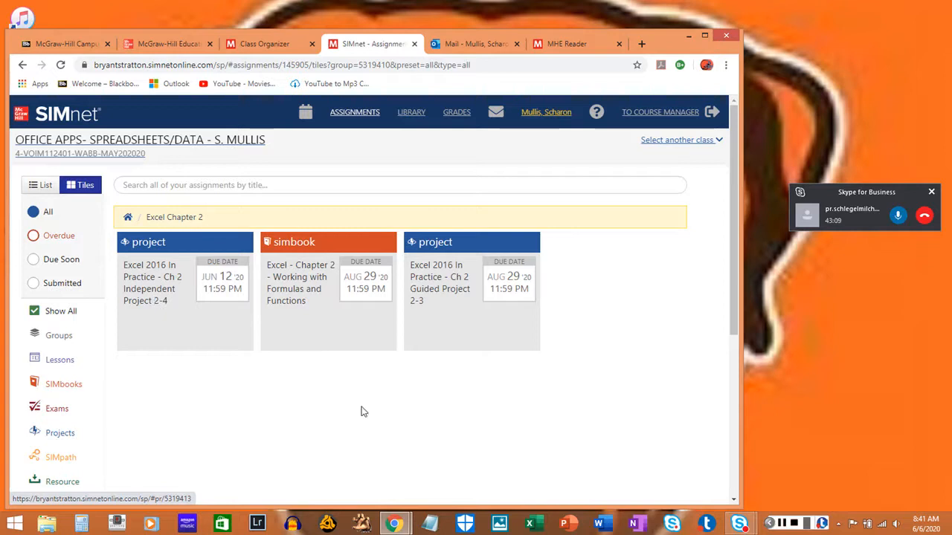
left_click(449, 321)
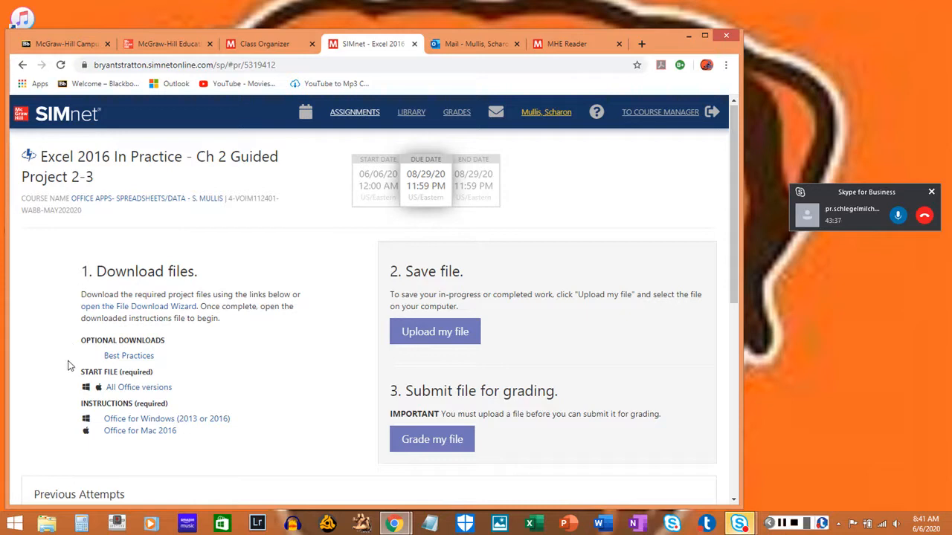
- Download the required Guided Project 2-3 files: the Office for Windows (2013 or 2016) instructions and the start file for all Office versions
left_click_drag(82, 374, 152, 375)
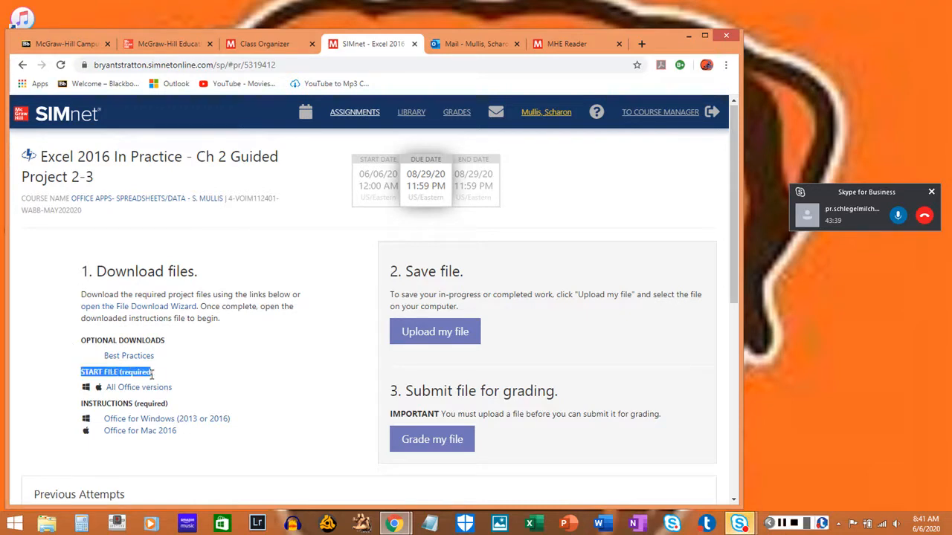
left_click(82, 409)
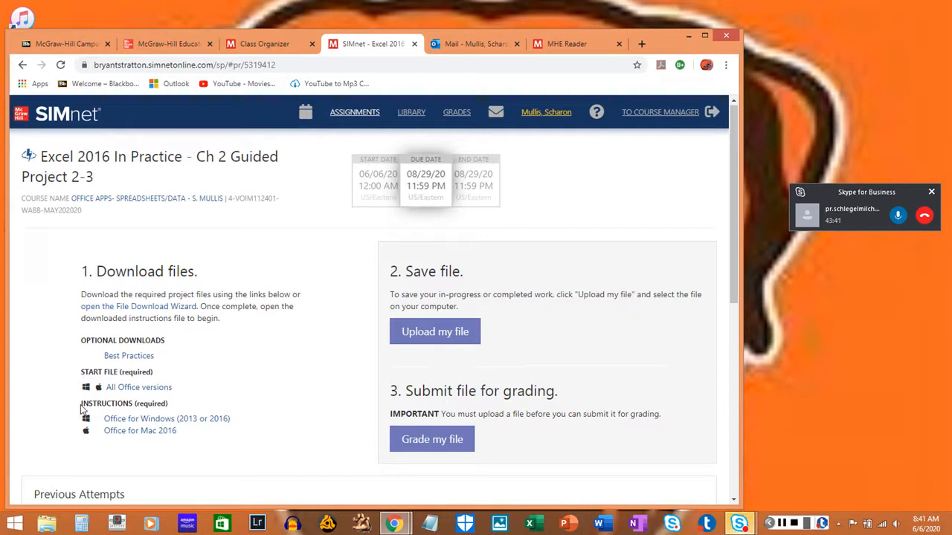
left_click_drag(81, 408, 175, 411)
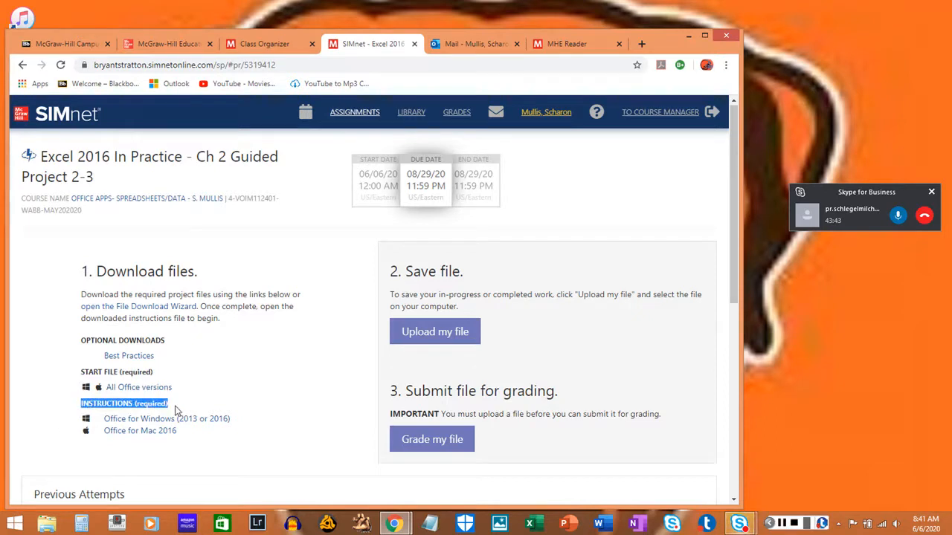
left_click(259, 380)
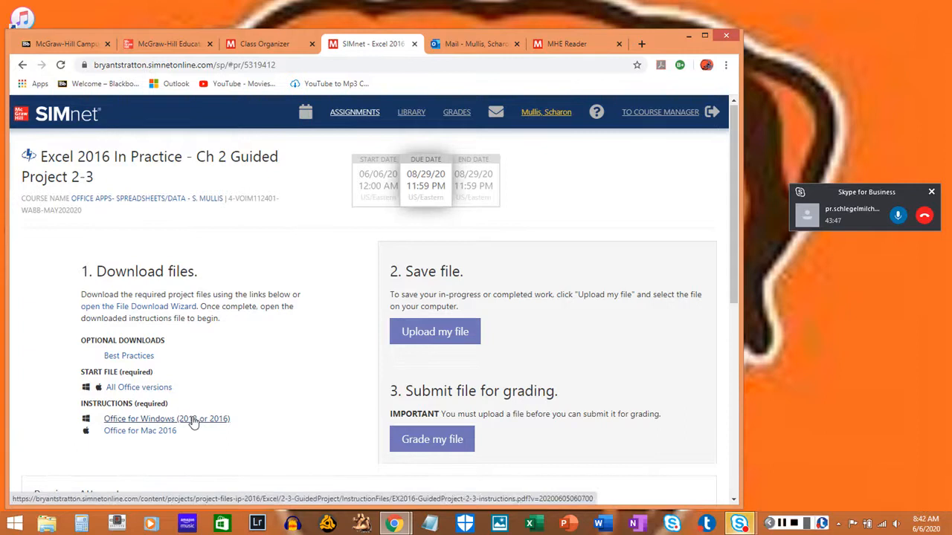
left_click(193, 420)
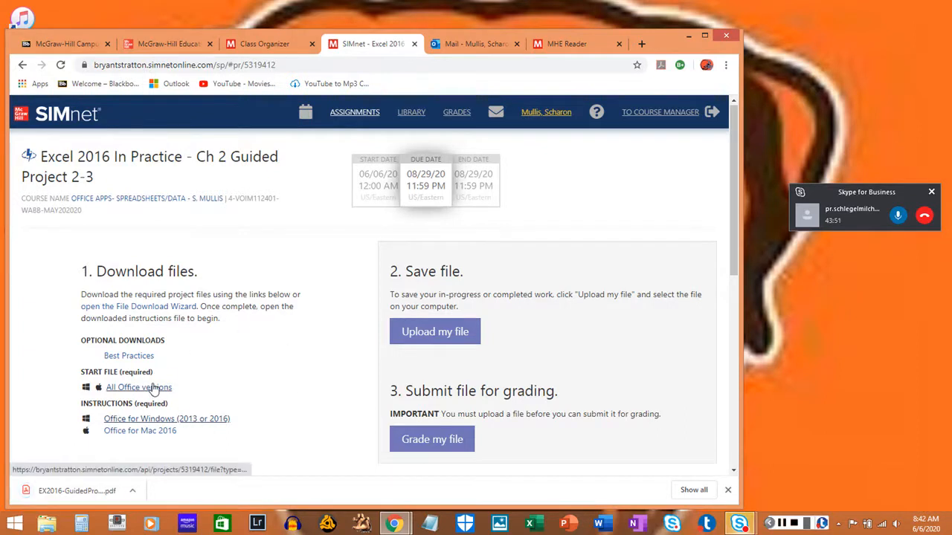
left_click(151, 387)
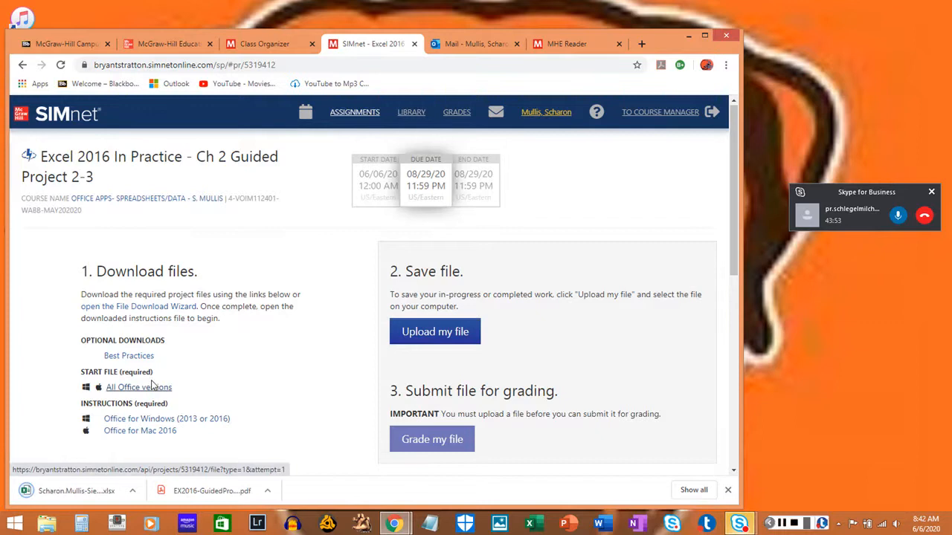
- Minimize the browser and open the Downloads folder in File Explorer
left_click(685, 39)
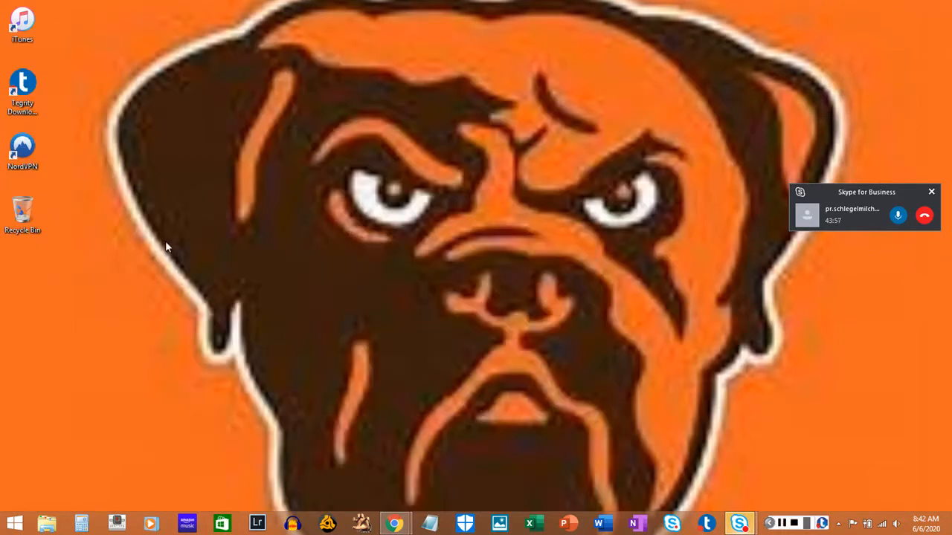
left_click(46, 524)
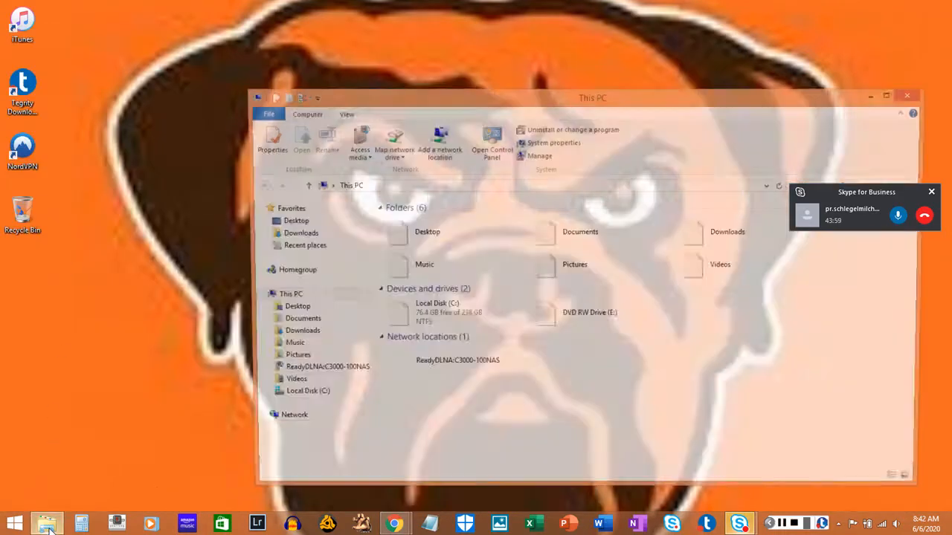
left_click_drag(703, 99, 652, 75)
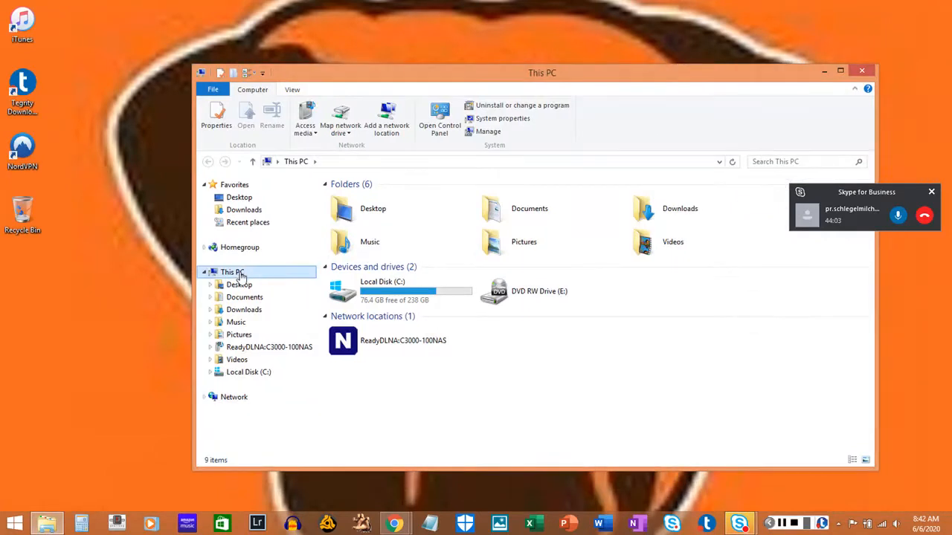
double_click(679, 216)
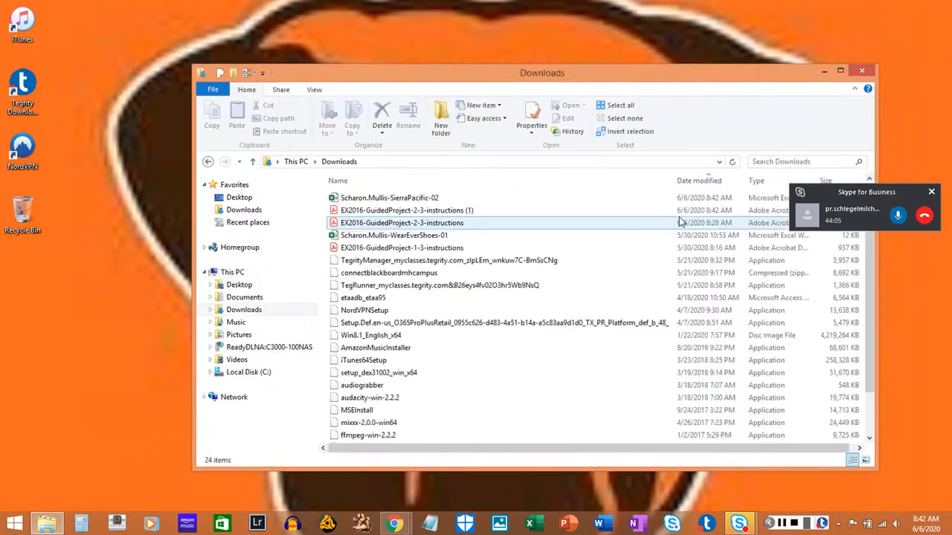
- Permanently delete the duplicate EX2016-GuidedProject-2-3-instructions (1) PDF and mute the microphone in the Skype call
left_click(513, 212)
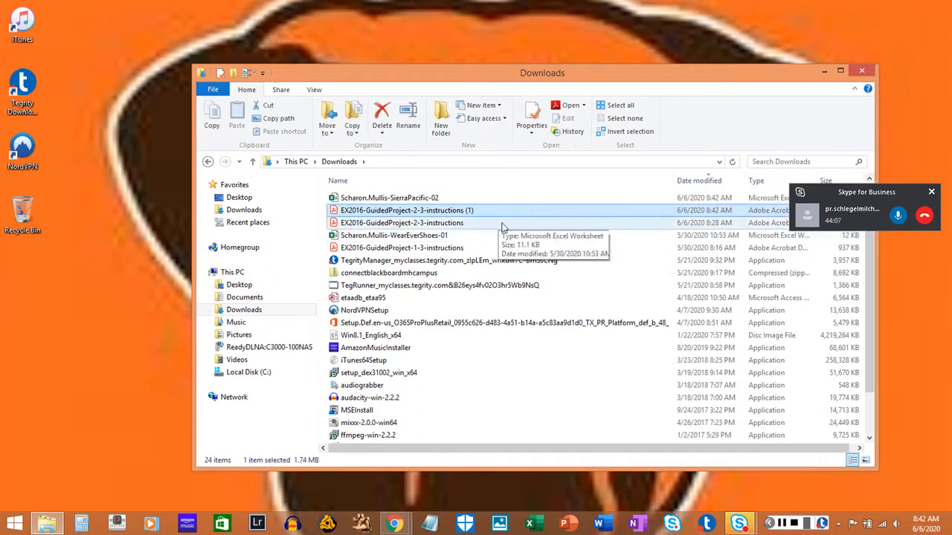
right_click(482, 212)
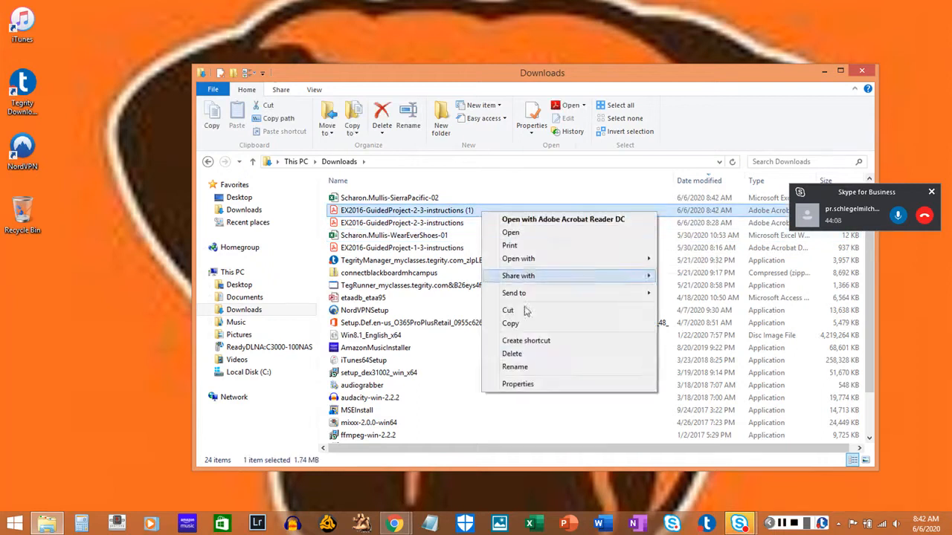
left_click(537, 357)
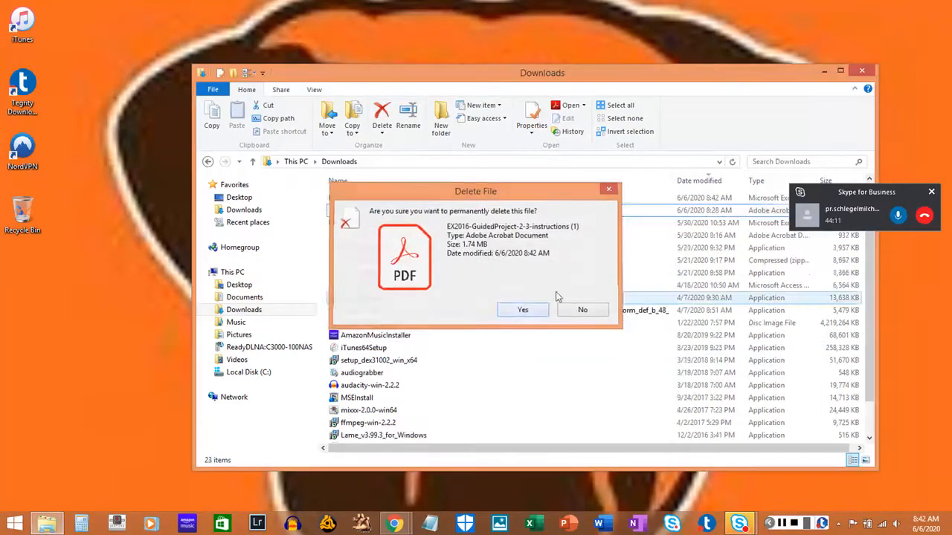
left_click(535, 311)
left_click(901, 219)
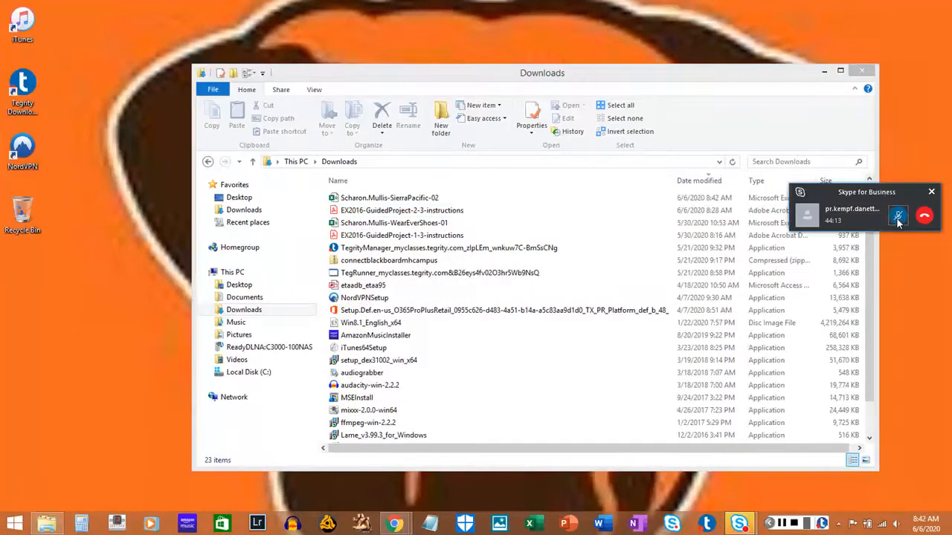
- Open the EX2016-GuidedProject-2-3-instructions PDF and the SierraPacific-02 workbook from the Downloads folder
left_click(782, 524)
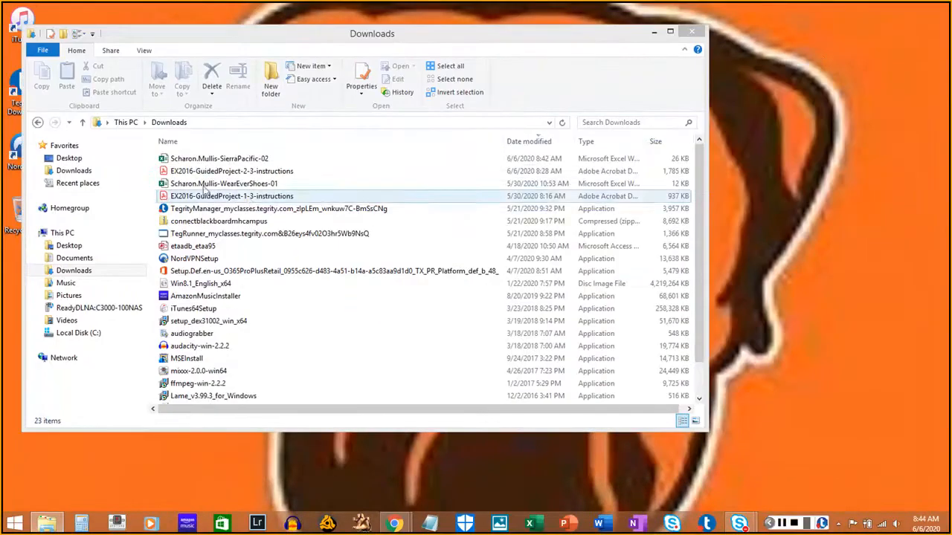
left_click(197, 173)
left_click(198, 173)
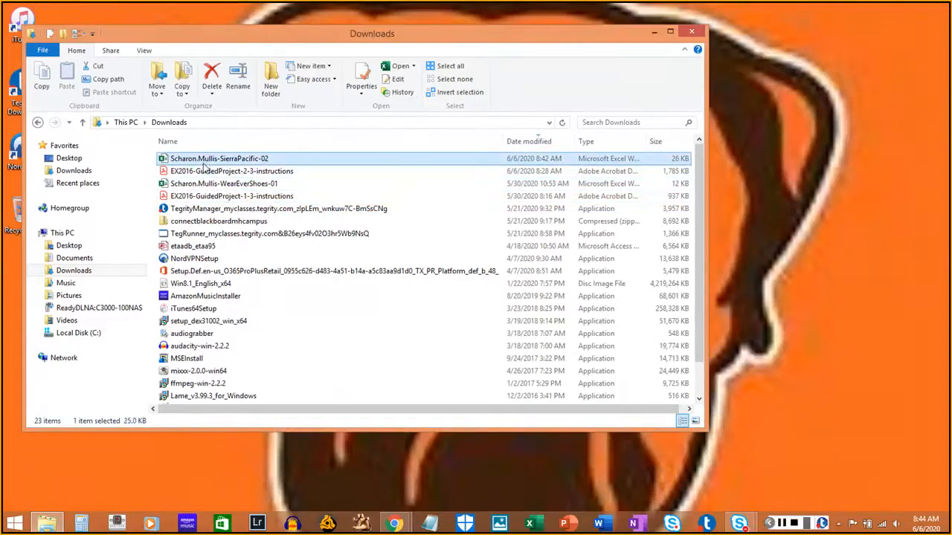
double_click(205, 173)
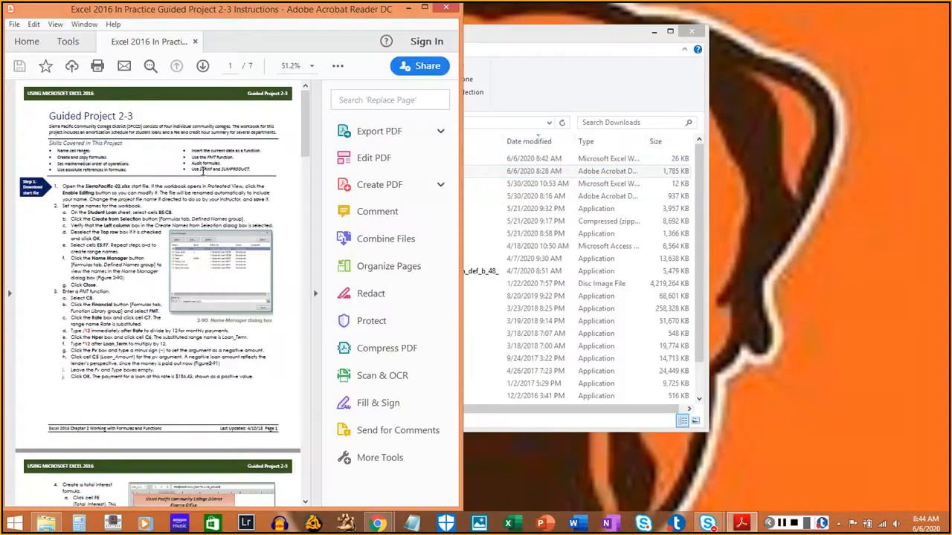
left_click(526, 46)
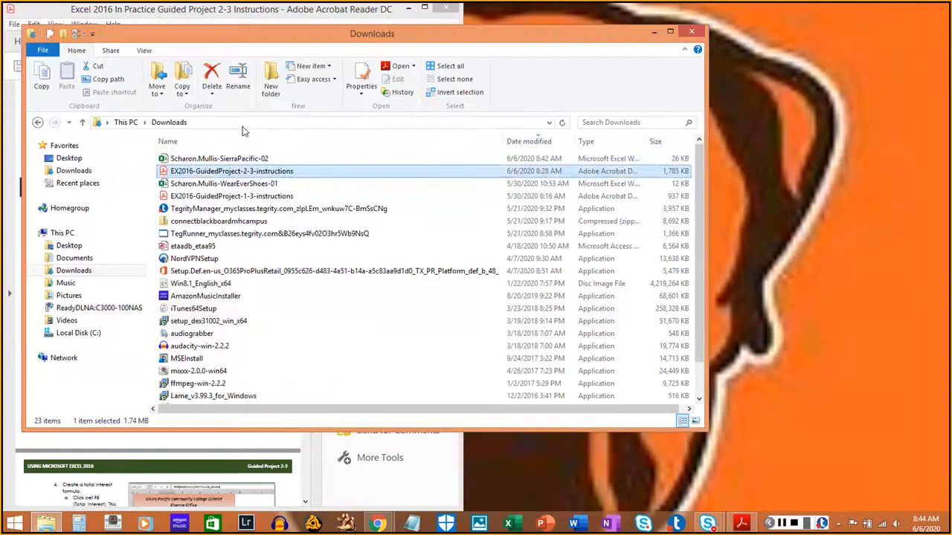
double_click(193, 159)
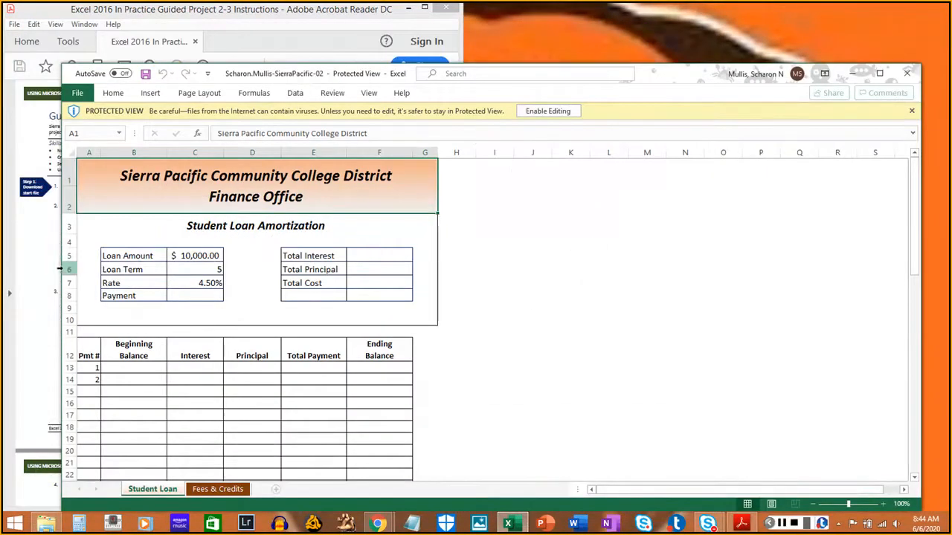
- Collapse the PDF's tools pane and resize the workbook window so it sits beside the instructions
left_click_drag(60, 268, 346, 255)
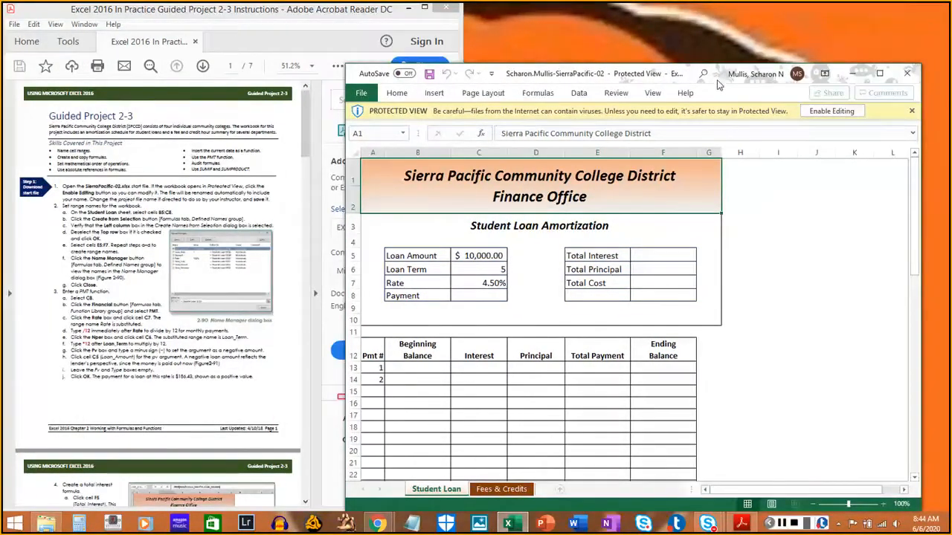
left_click_drag(717, 84, 745, 1)
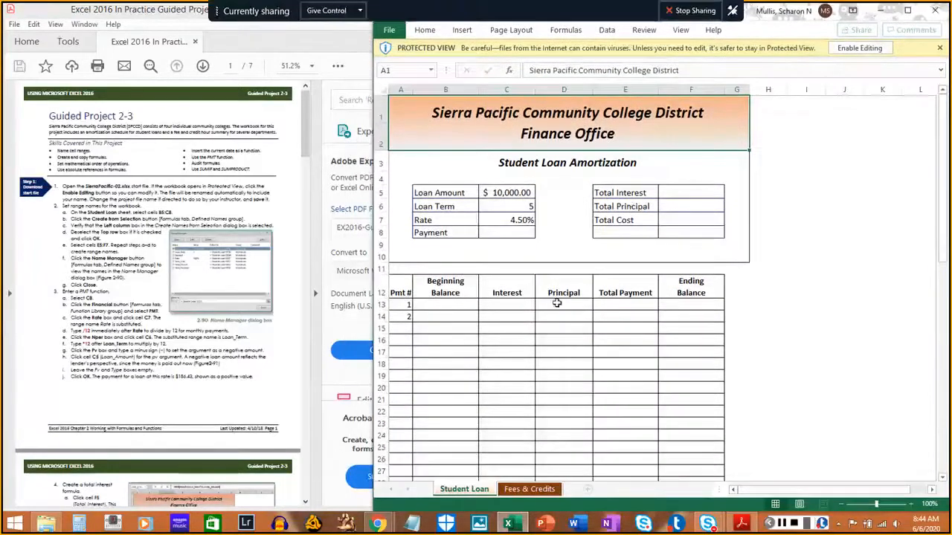
left_click(316, 298)
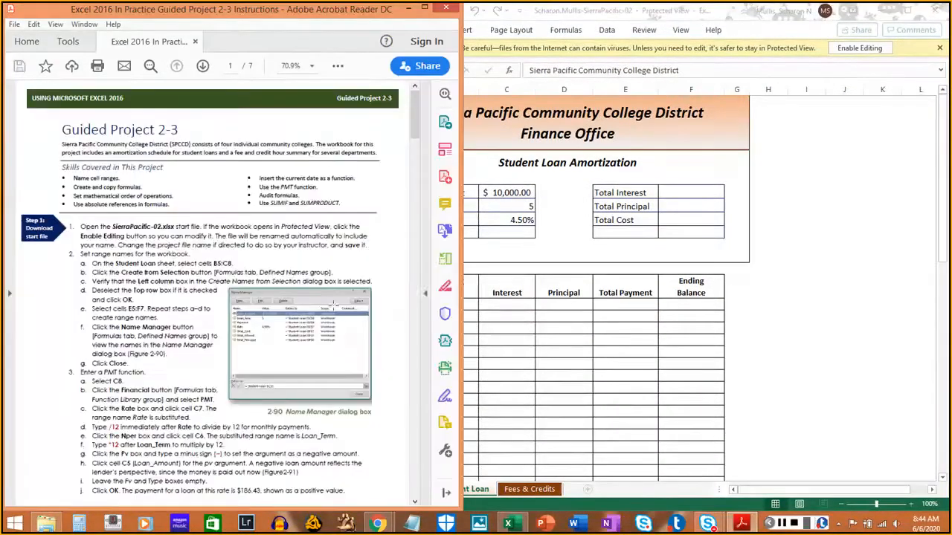
left_click(807, 295)
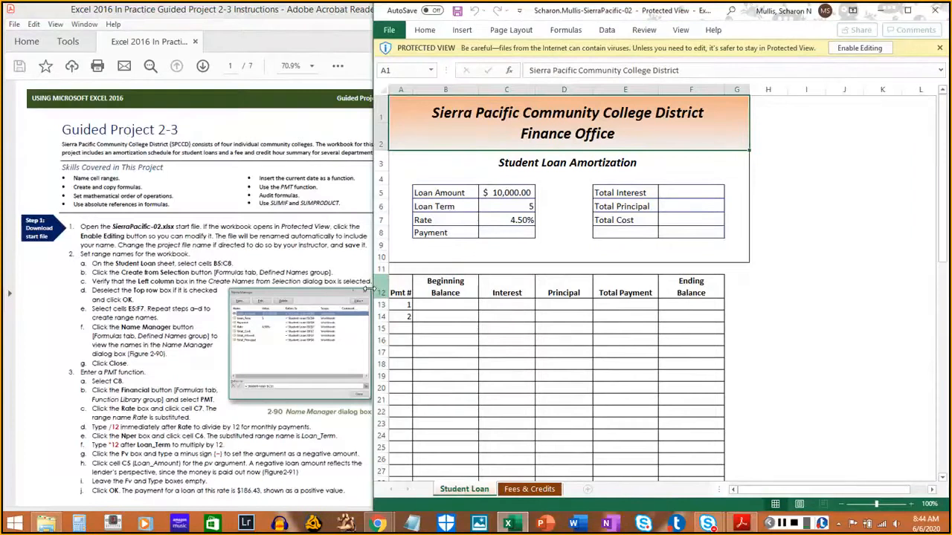
left_click_drag(370, 292, 426, 295)
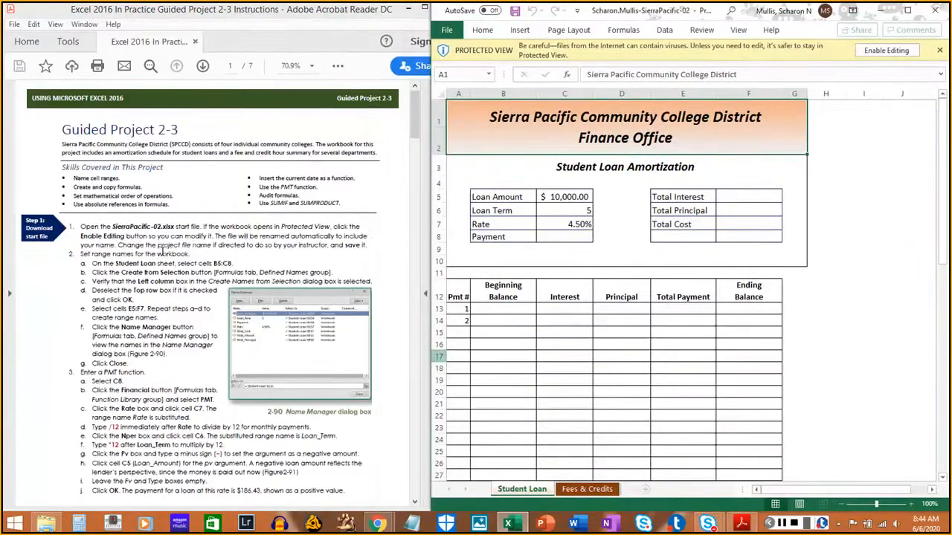
- Switch the PDF instructions to the Highlight tool and check that it is active
left_click(160, 252)
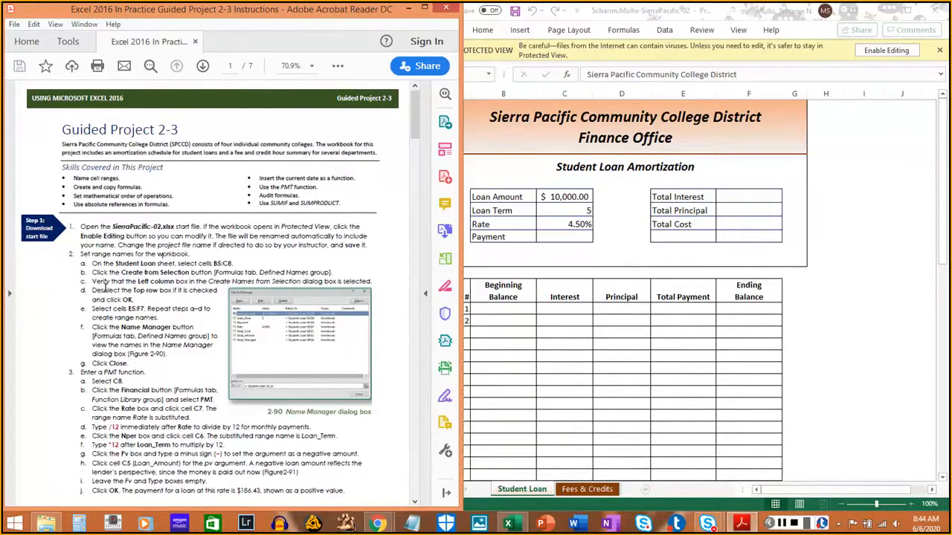
left_click(340, 67)
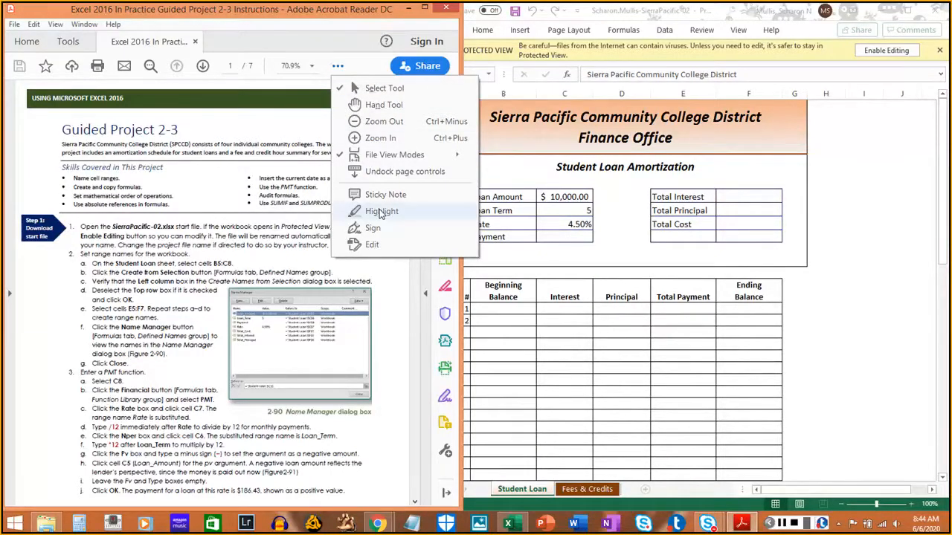
left_click(381, 213)
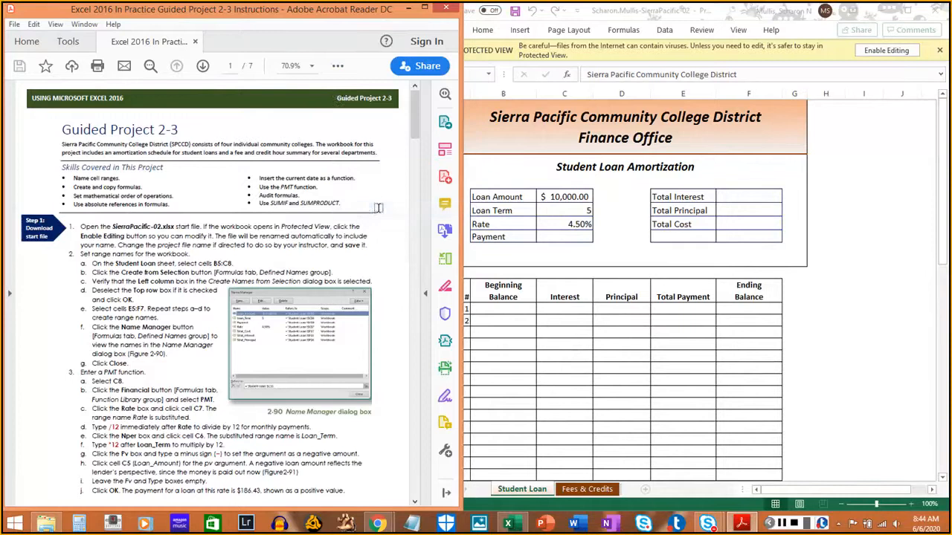
left_click(338, 67)
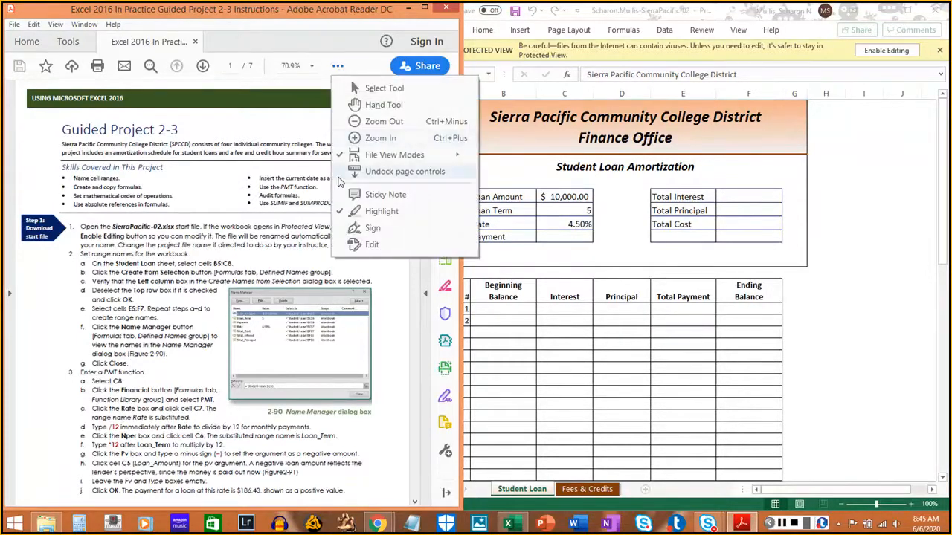
left_click(117, 245)
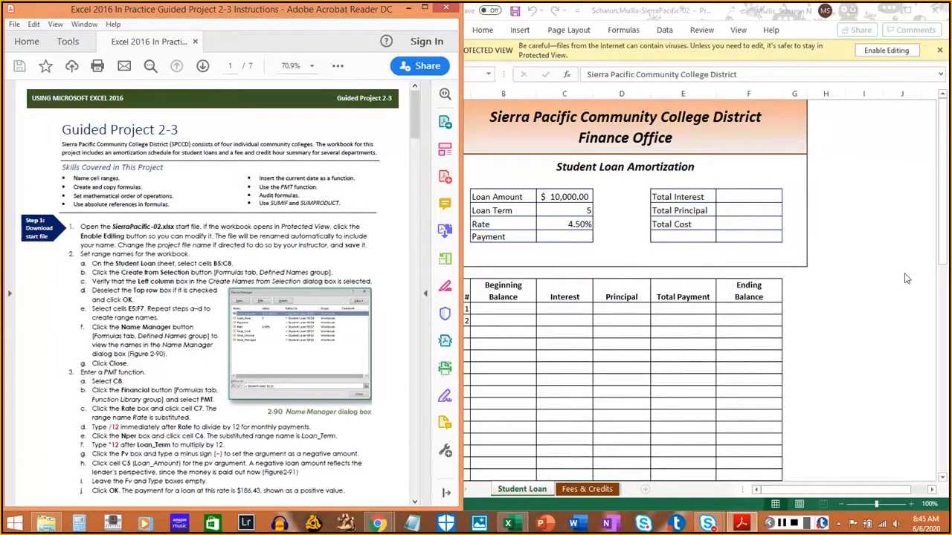
- Enable editing in the SierraPacific-02 workbook and snap its window back beside the PDF instructions
left_click(944, 251)
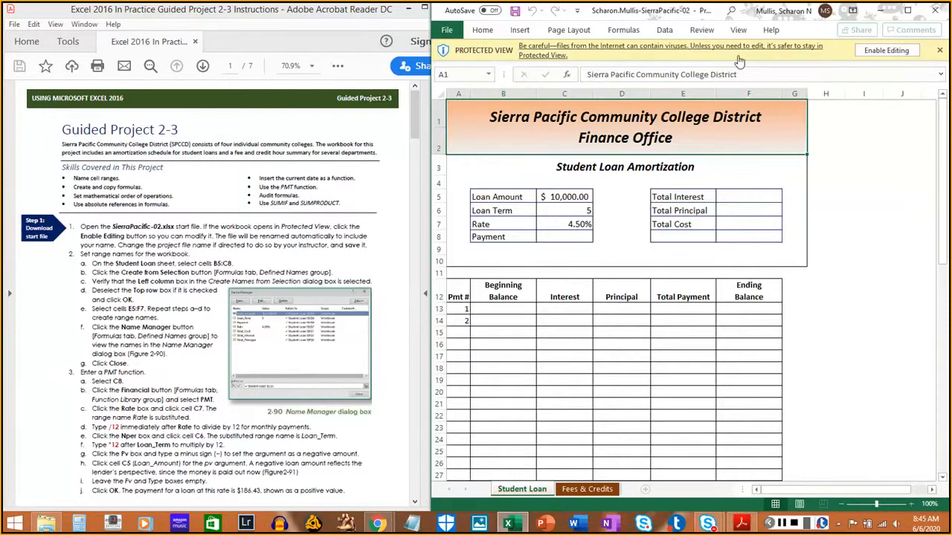
left_click(896, 53)
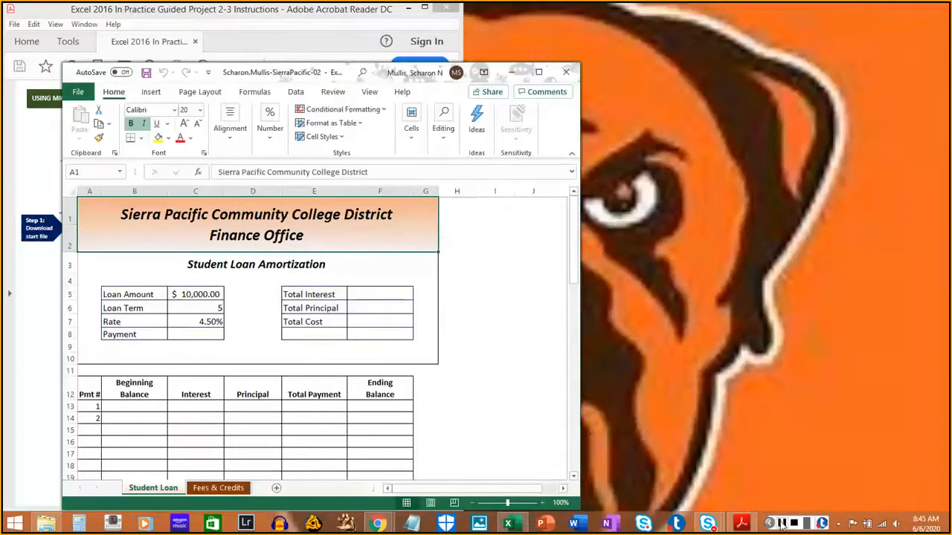
key("super+Right")
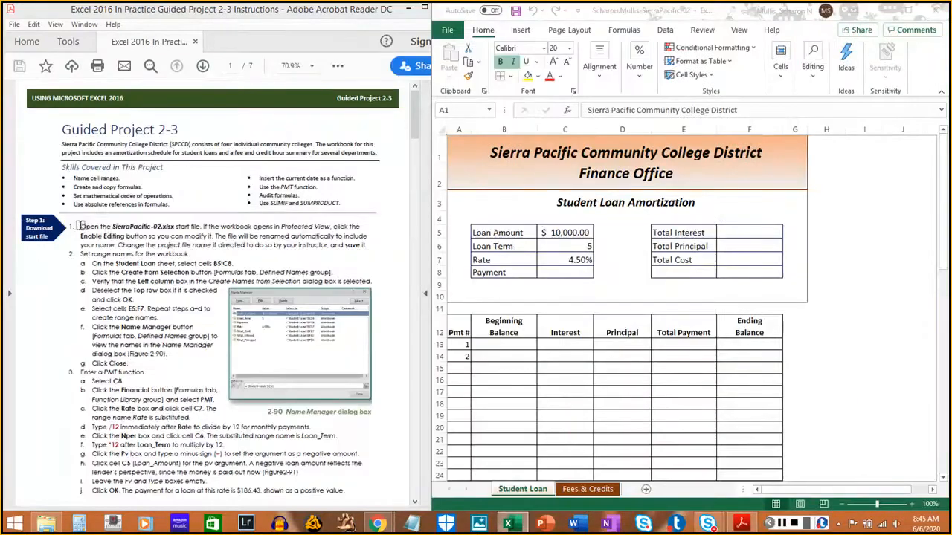
- Select cells B5:C8 on the Student Loan sheet and highlight instructions 1 and 2a in the PDF
left_click_drag(80, 226, 367, 243)
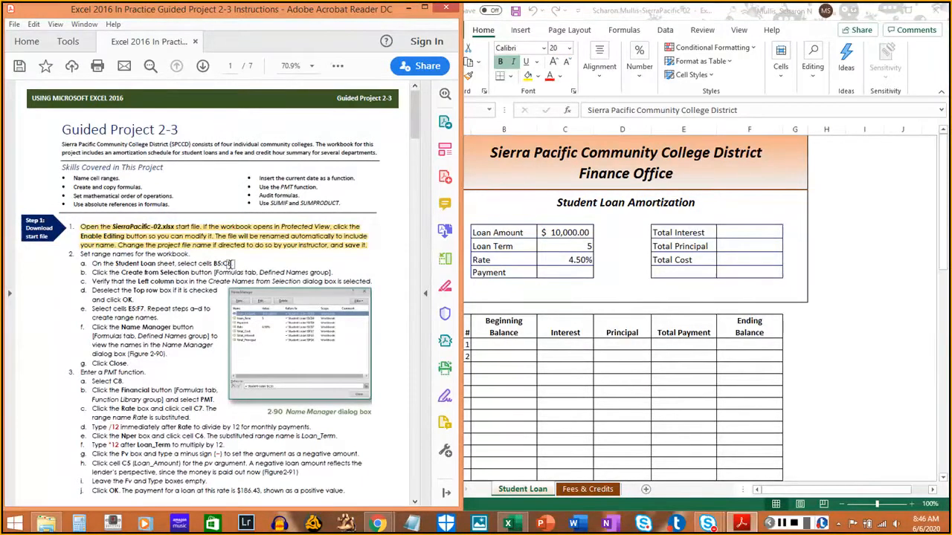
left_click(731, 497)
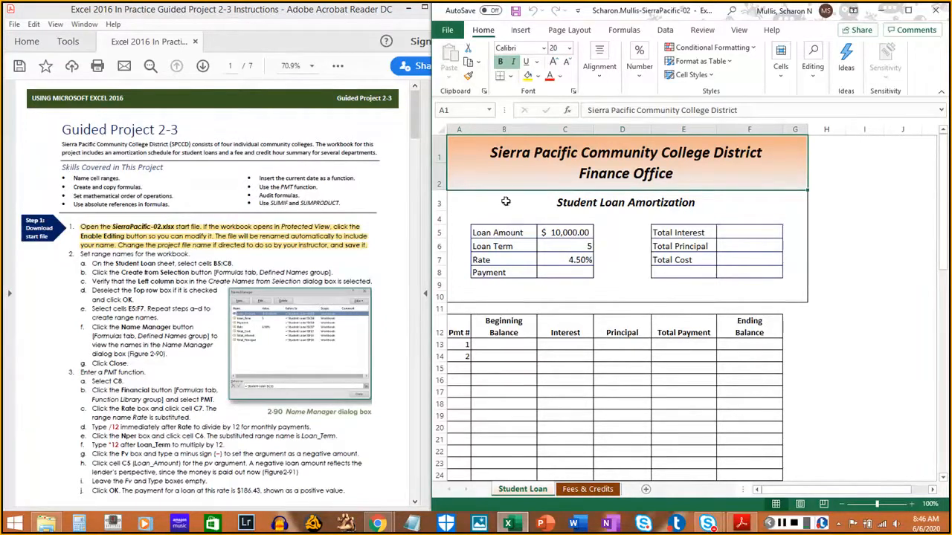
left_click(495, 233)
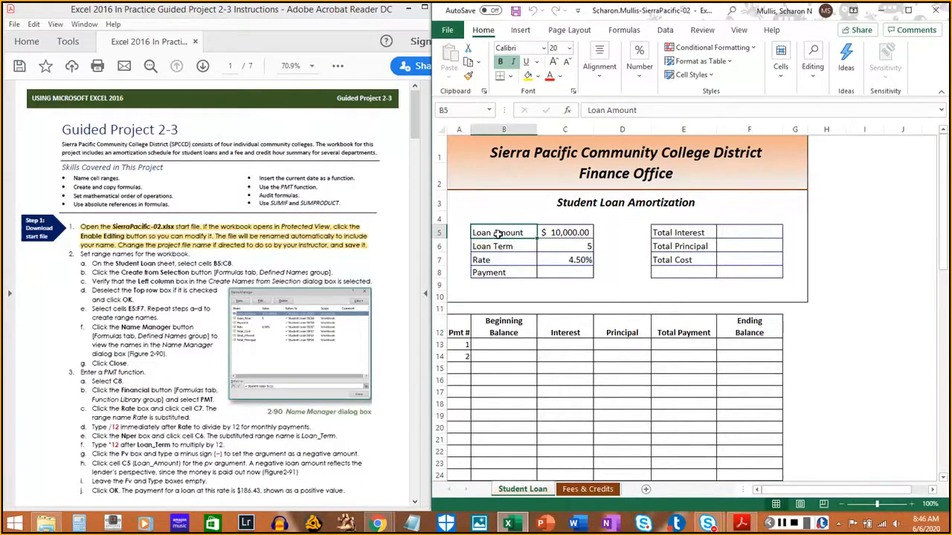
left_click_drag(496, 233, 543, 271)
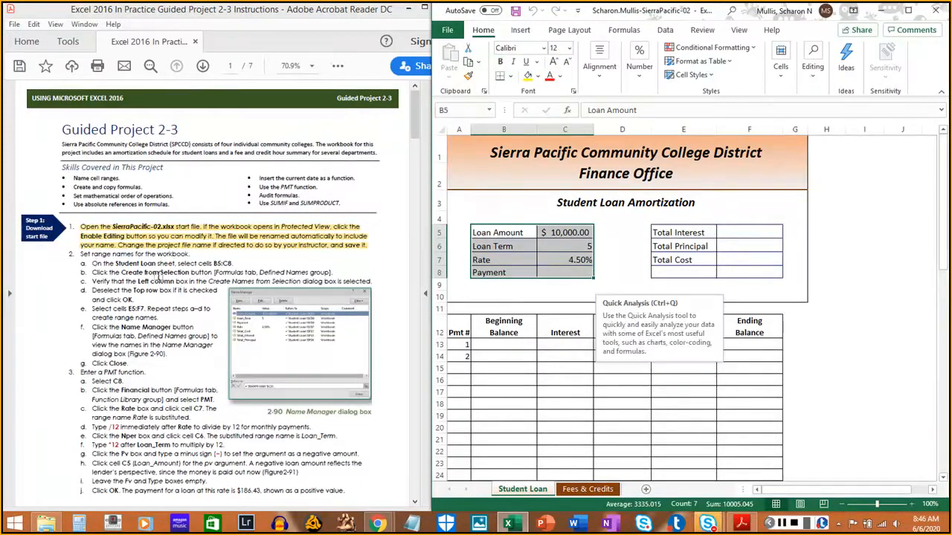
left_click(95, 263)
left_click_drag(95, 264, 235, 263)
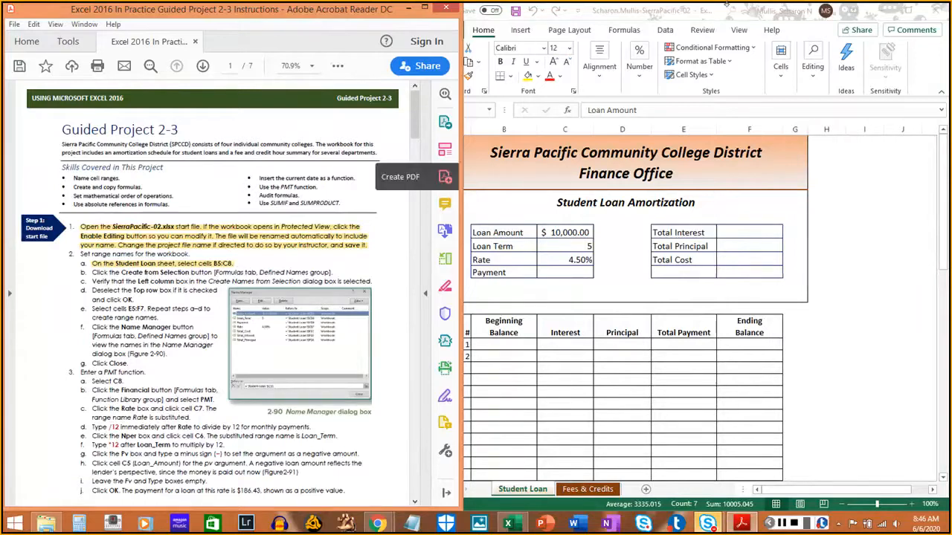
- Create range names for B5:C8 from the left column only, and highlight instructions 2b through 2d in the PDF
left_click(635, 32)
left_click(634, 32)
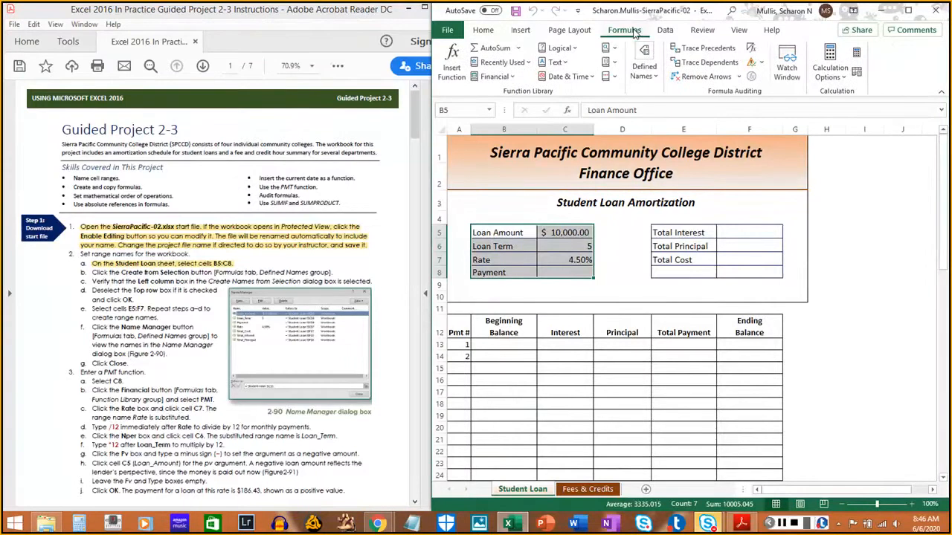
left_click(644, 75)
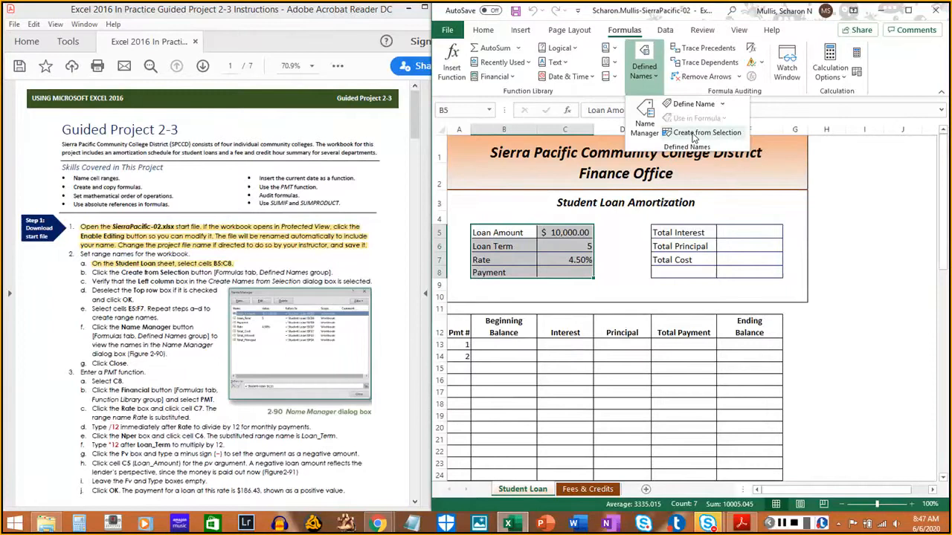
left_click(694, 135)
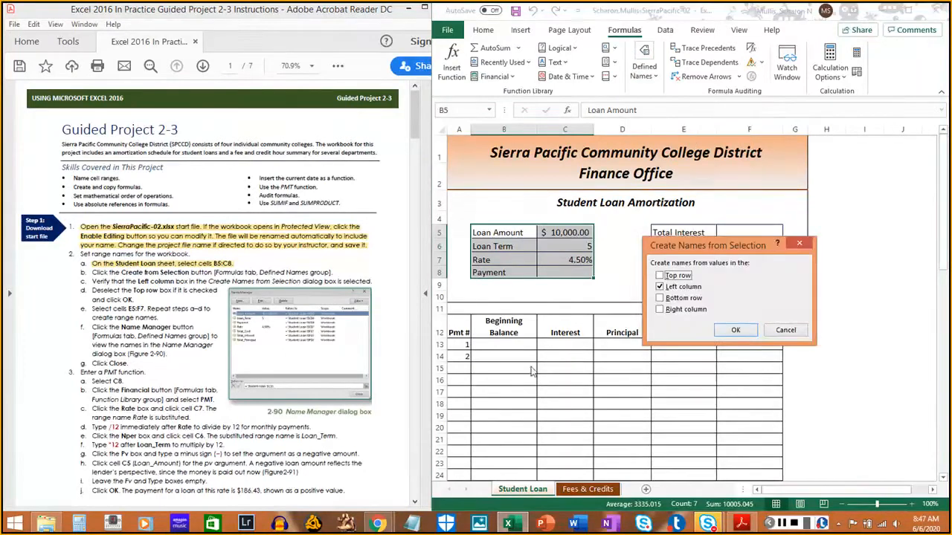
left_click(92, 273)
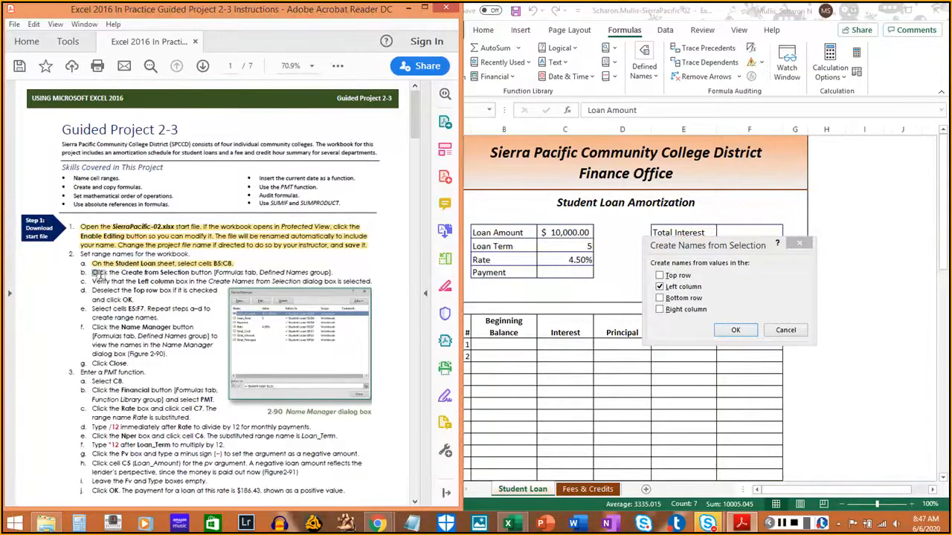
left_click_drag(91, 273, 336, 274)
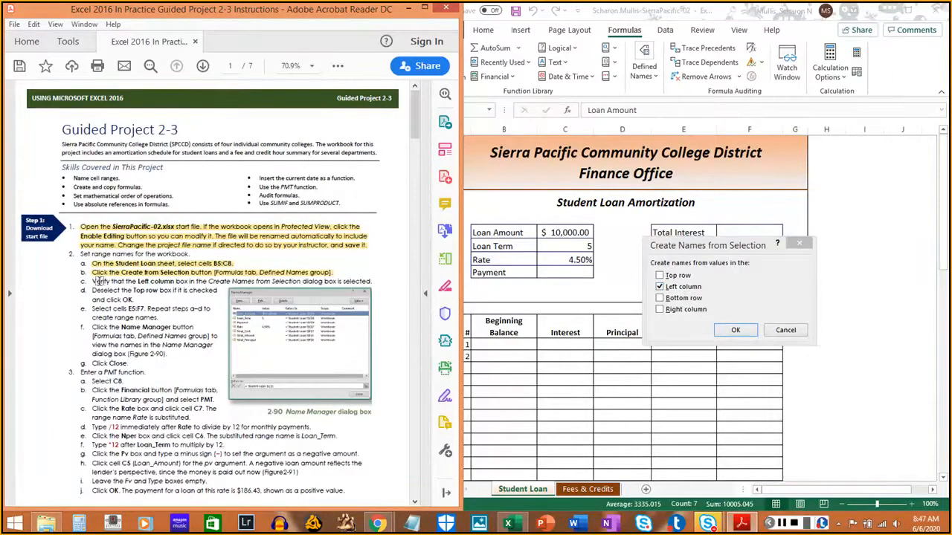
left_click_drag(89, 282, 369, 281)
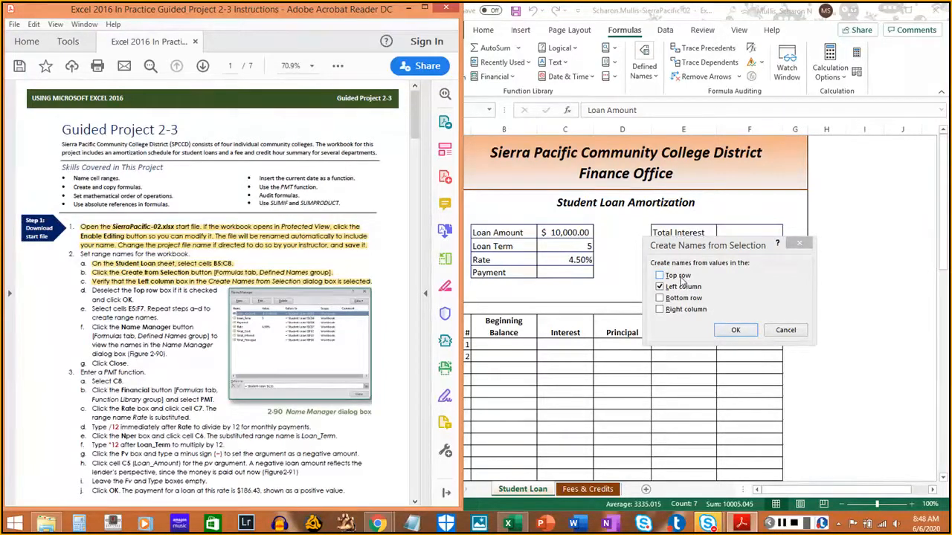
left_click(738, 333)
left_click(90, 292)
left_click_drag(90, 291, 137, 300)
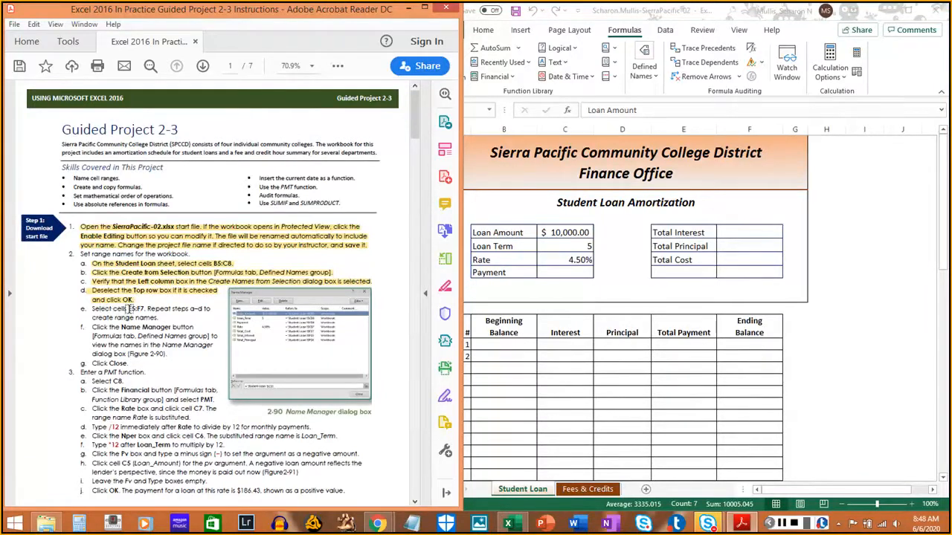
- Create range names for cells E5:F8 on the Student Loan sheet, using only the left column labels
left_click_drag(130, 309, 140, 309)
left_click(685, 233)
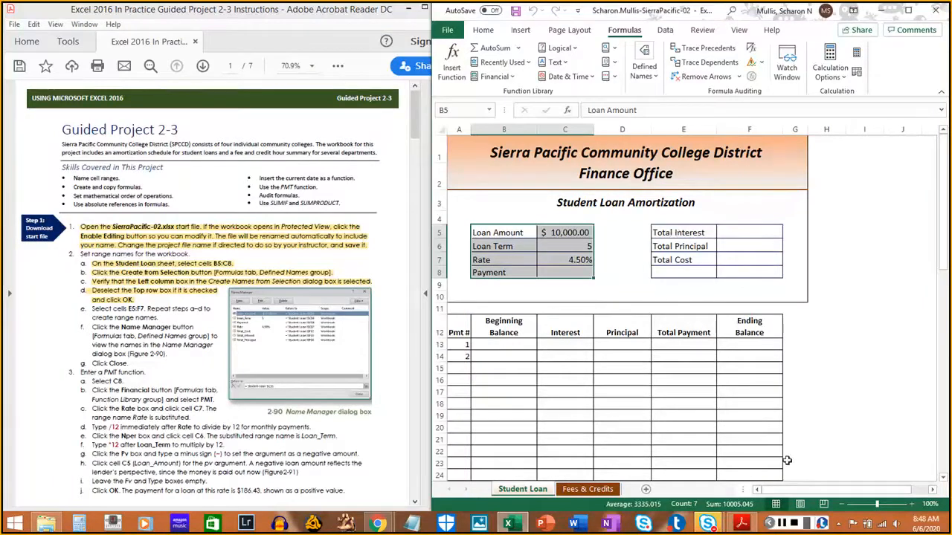
left_click(781, 524)
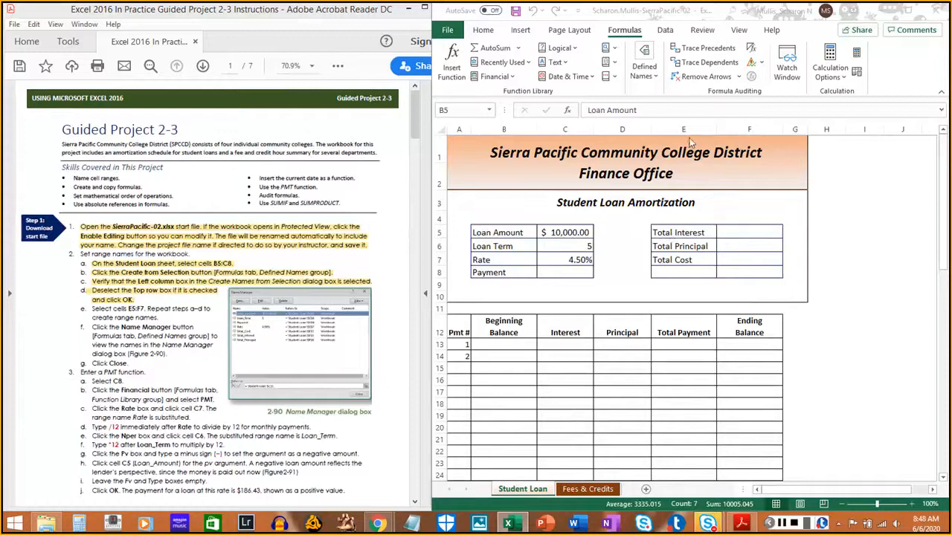
left_click(678, 232)
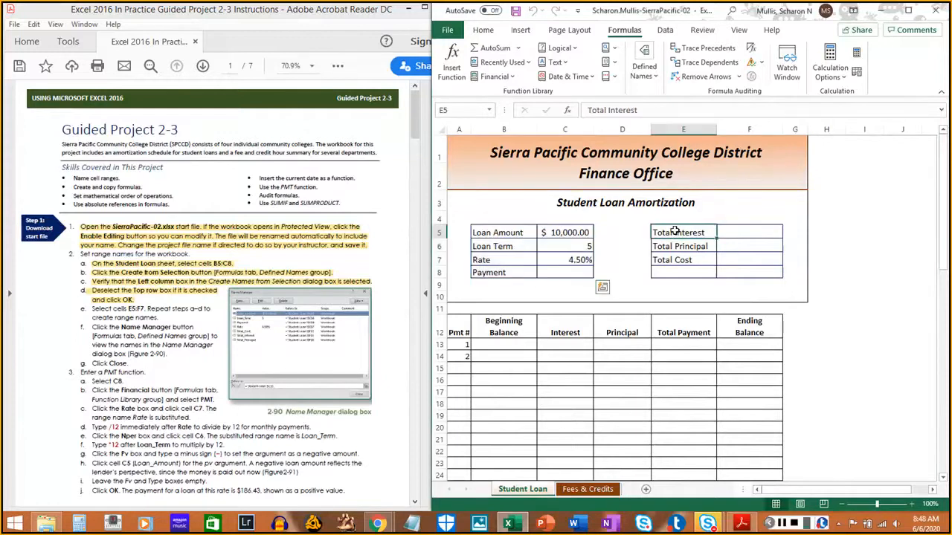
left_click_drag(674, 232, 738, 270)
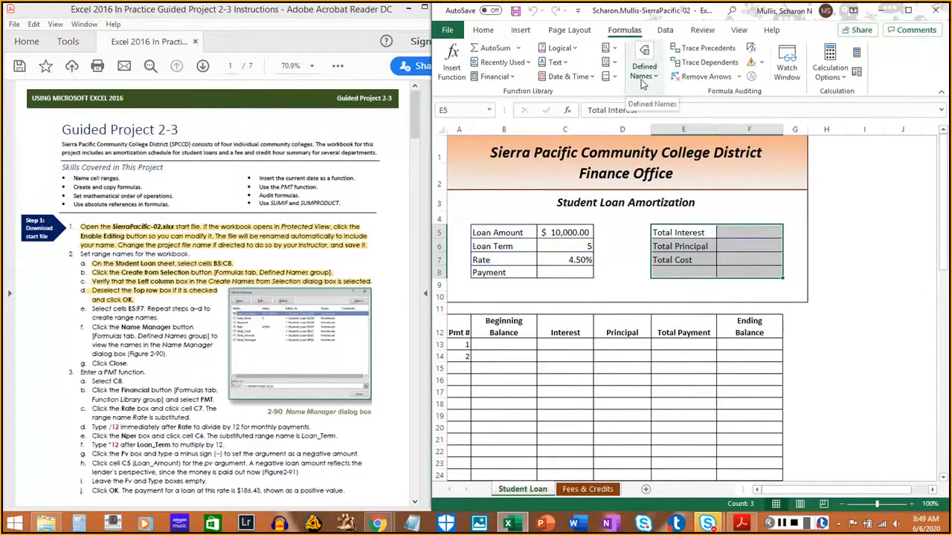
left_click(649, 82)
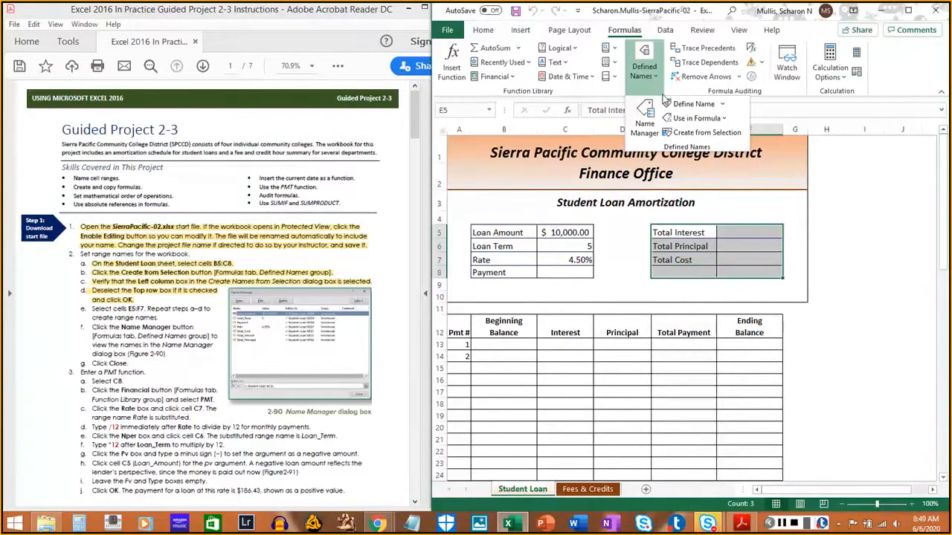
left_click(699, 134)
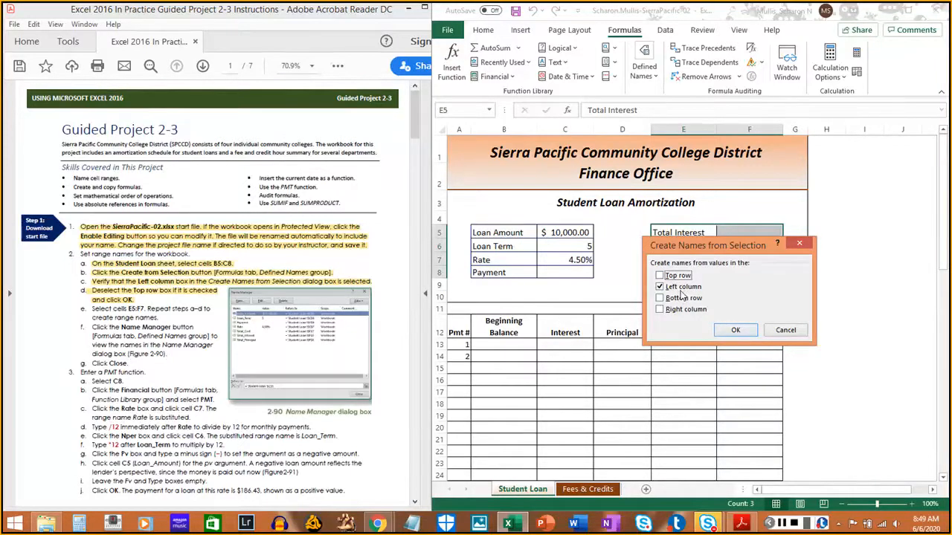
left_click(736, 331)
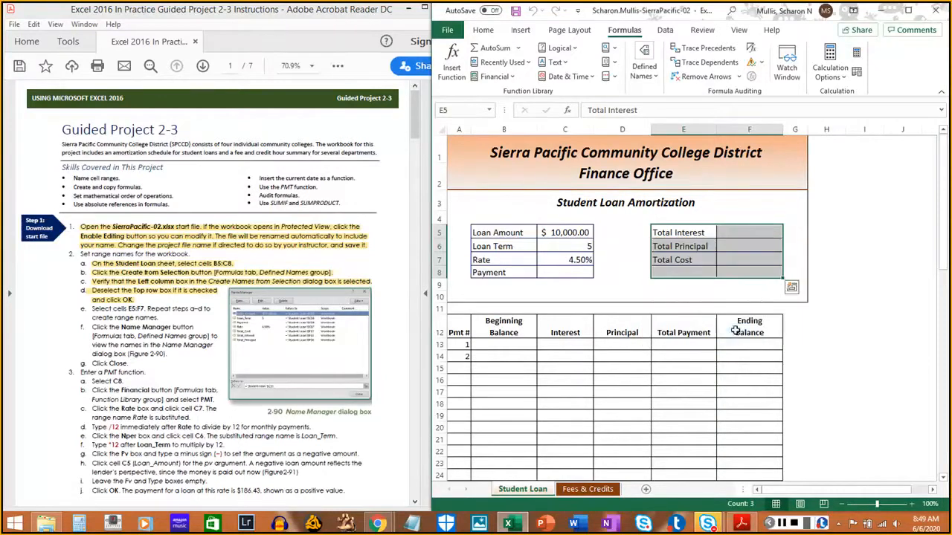
left_click(781, 524)
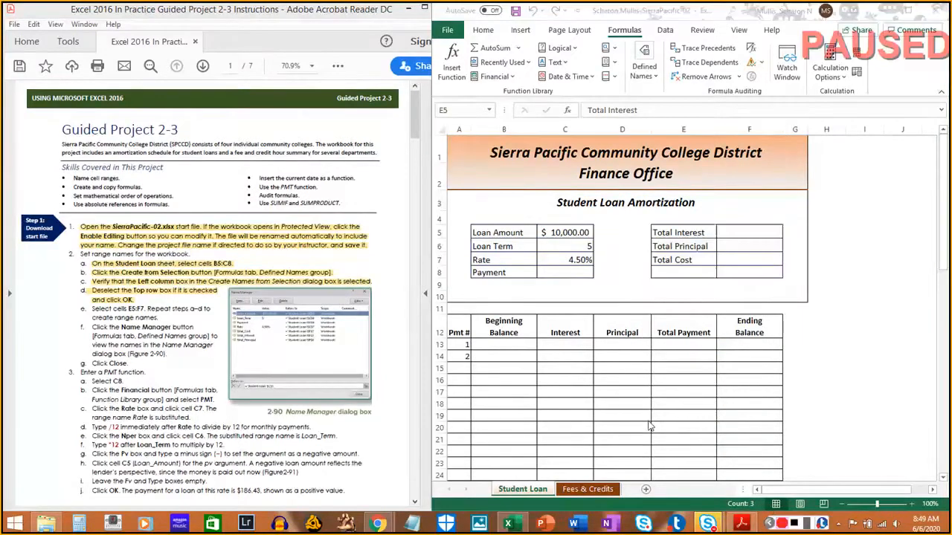
- Highlight instruction 2e about selecting E5:F7 and repeating steps a–d in the PDF
left_click(91, 308)
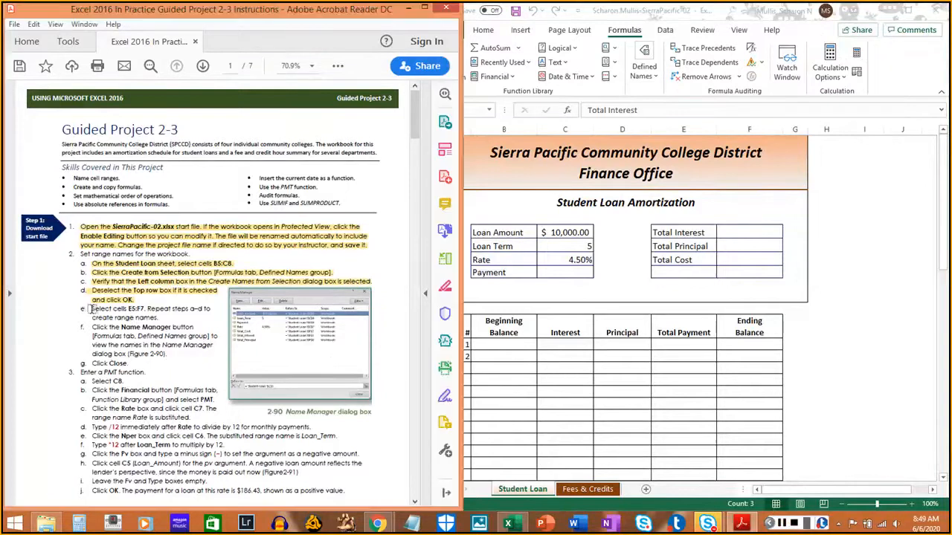
left_click_drag(91, 309, 152, 316)
left_click(152, 315)
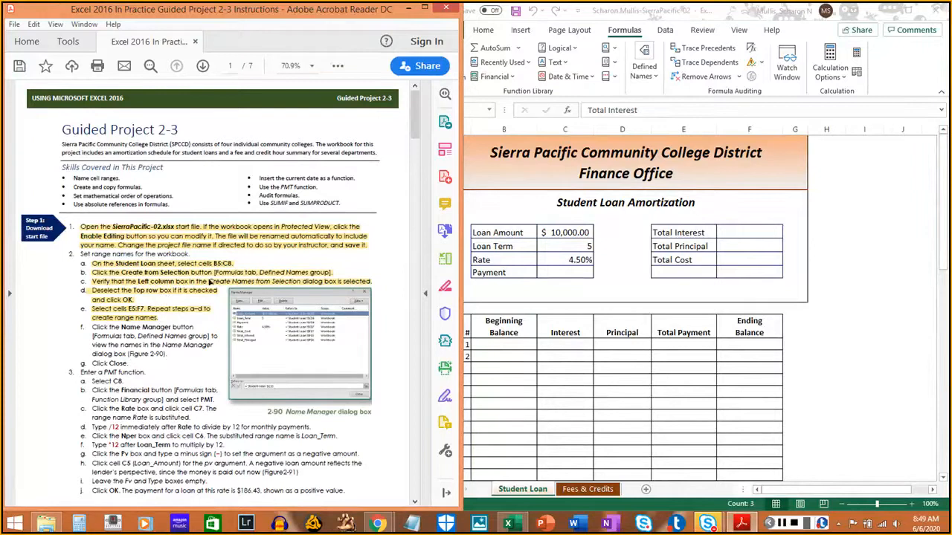
- Open the Name Manager to view the workbook's range names
left_click(636, 34)
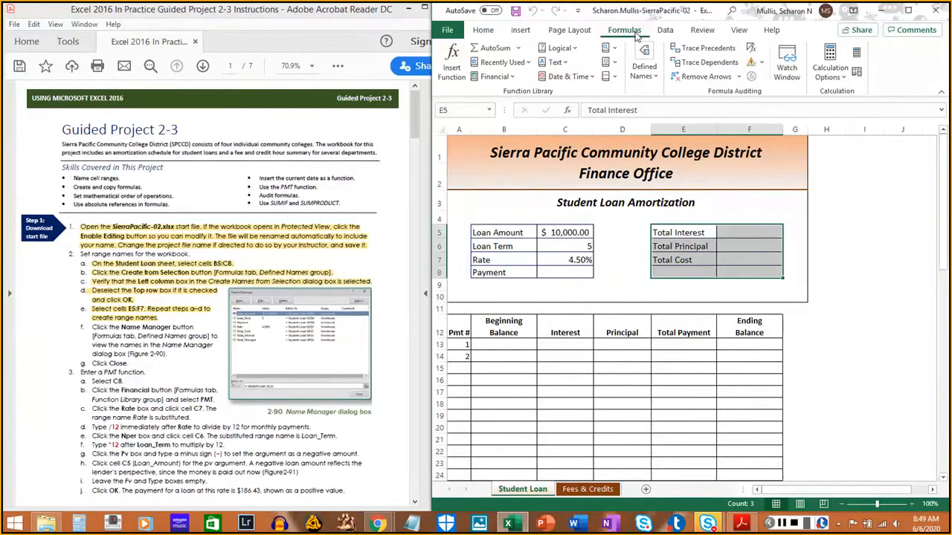
left_click(646, 78)
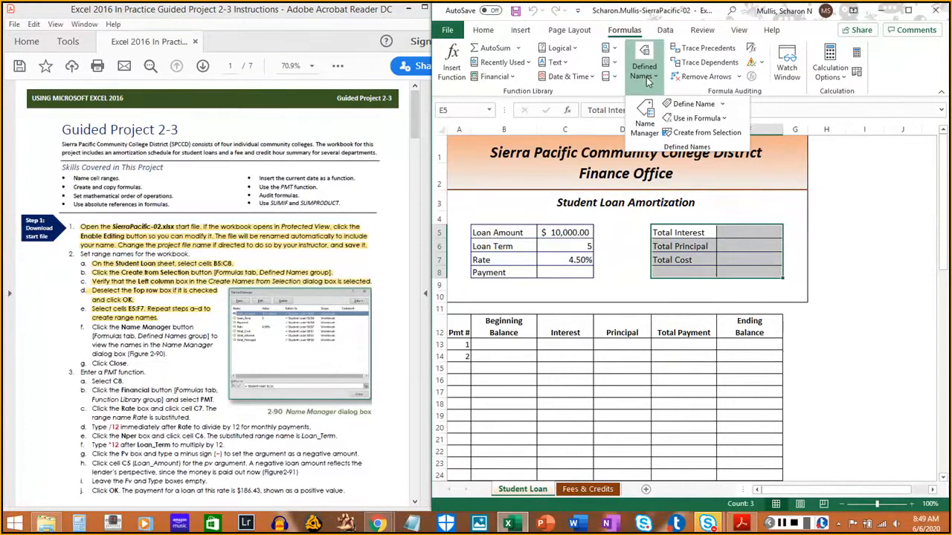
left_click(645, 130)
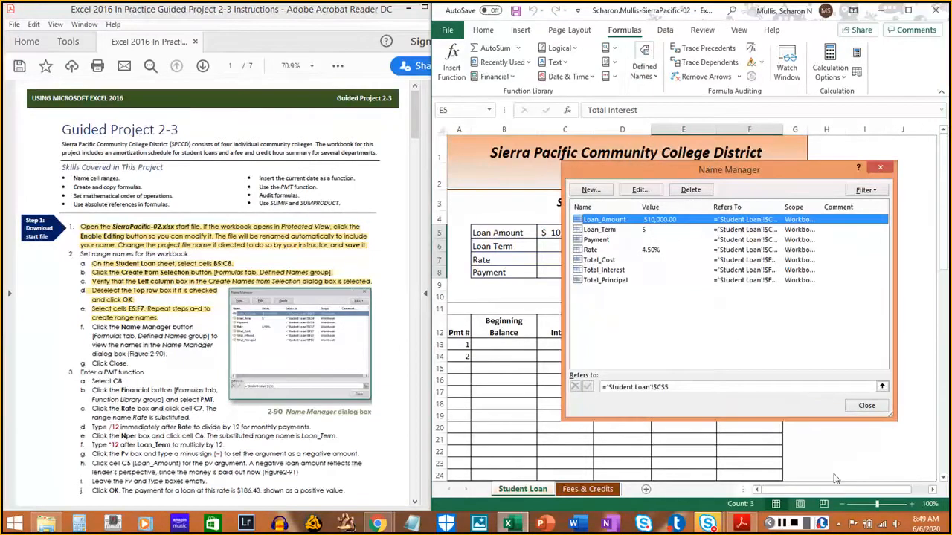
left_click(783, 523)
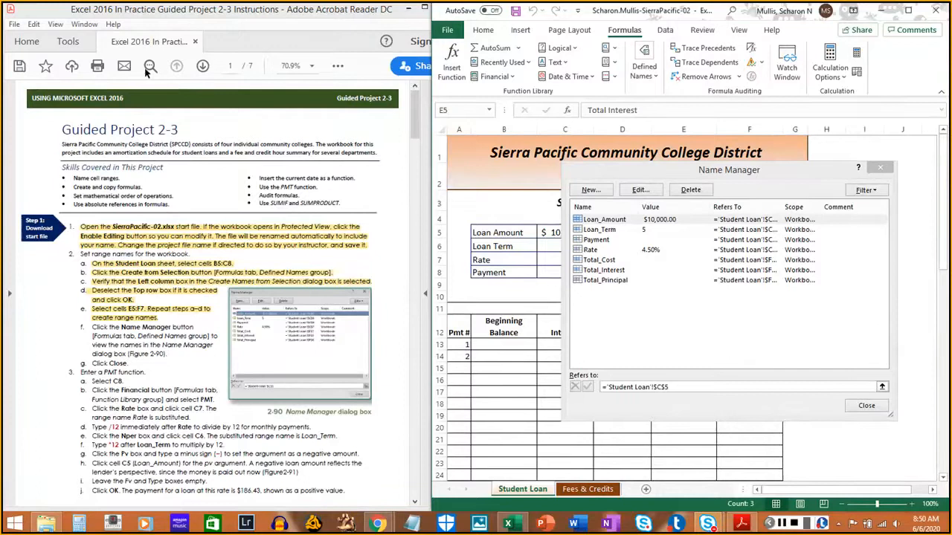
- Widen the Name Manager's Refers To column and enlarge the PDF to 150% to compare the names and cell references with Figure 2-90
left_click(311, 66)
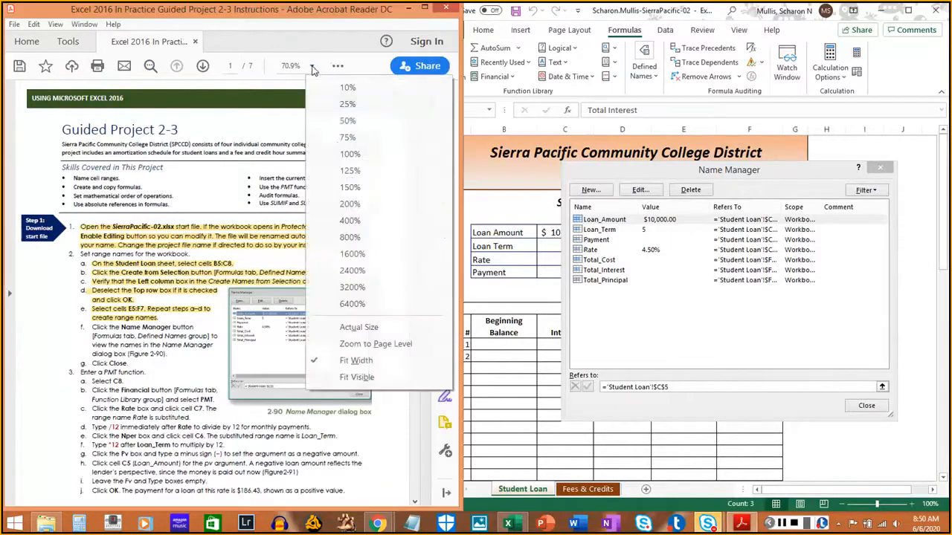
left_click(352, 156)
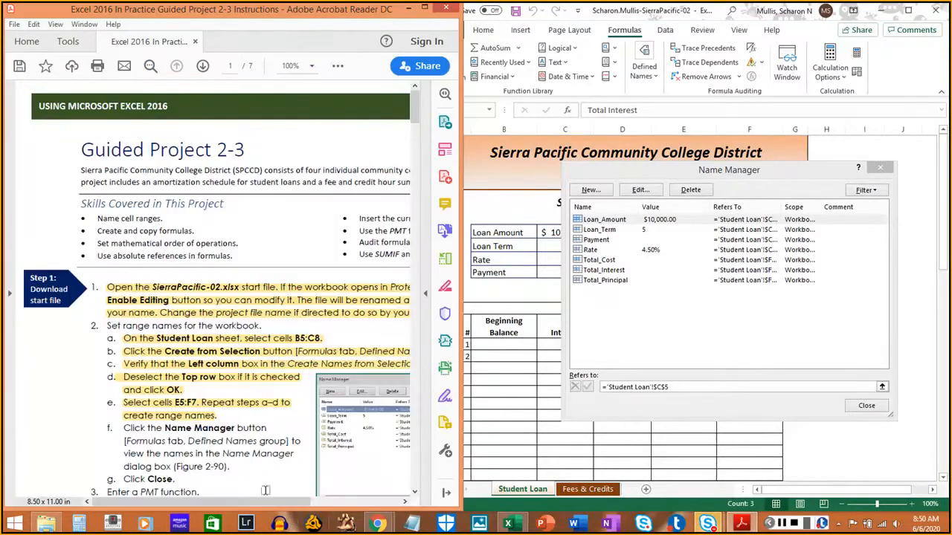
left_click_drag(254, 506, 332, 507)
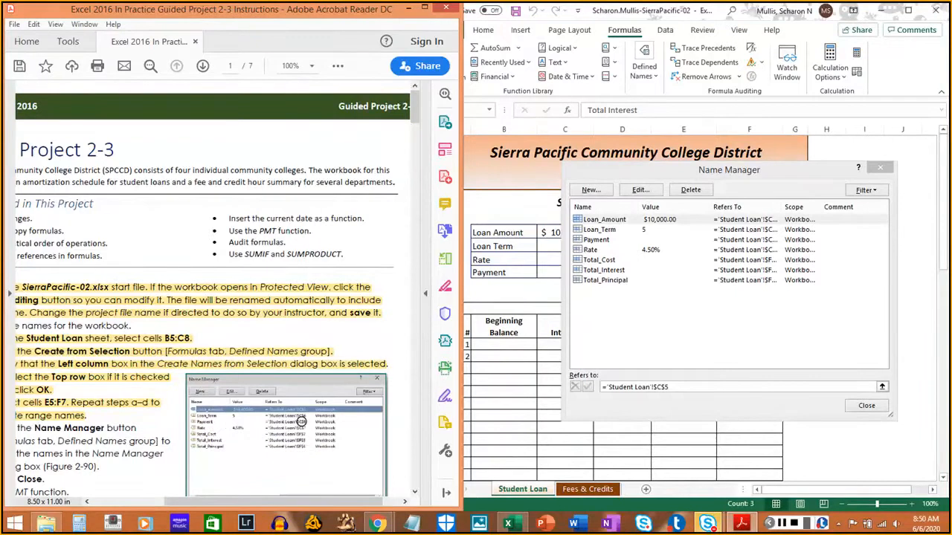
left_click(789, 221)
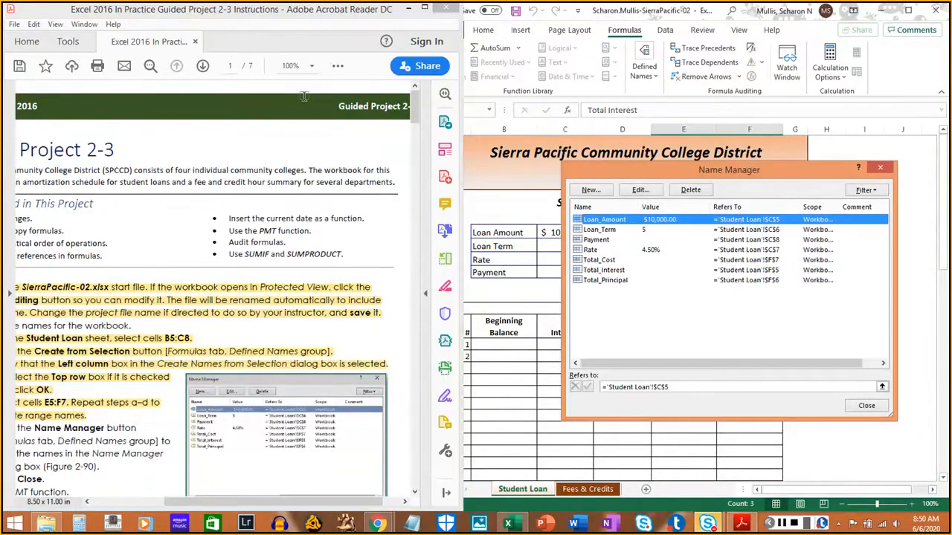
left_click(311, 67)
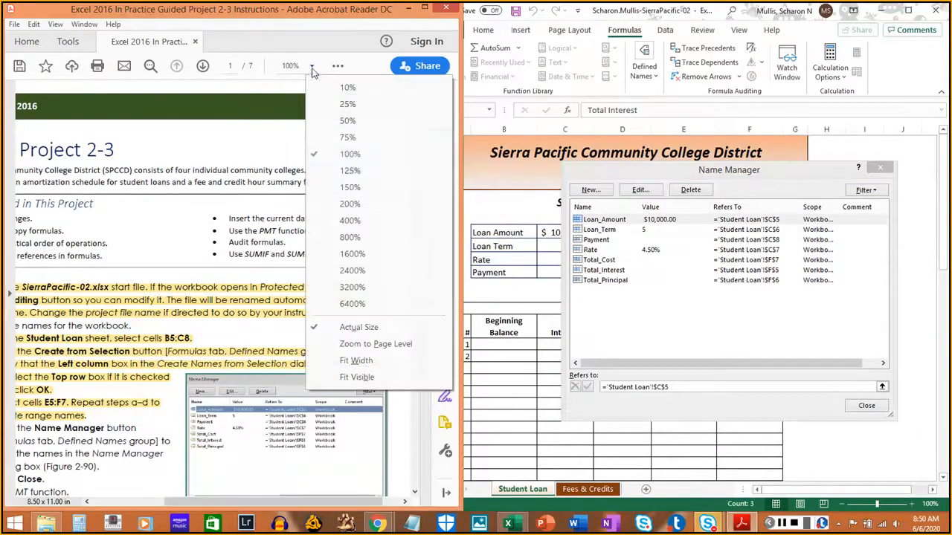
left_click(348, 187)
scroll(278, 338, "down", 3)
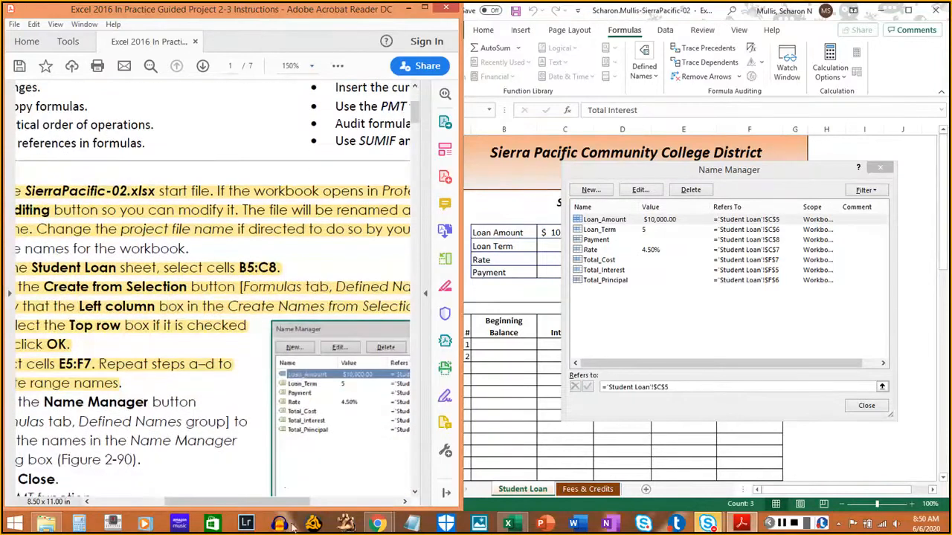
left_click_drag(290, 504, 344, 510)
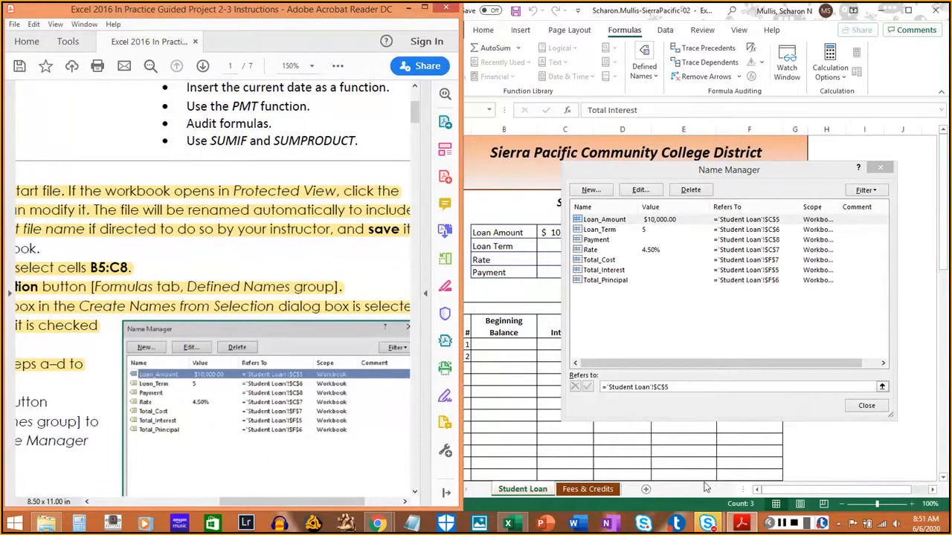
- Set the PDF instructions' zoom to 75%
left_click(781, 522)
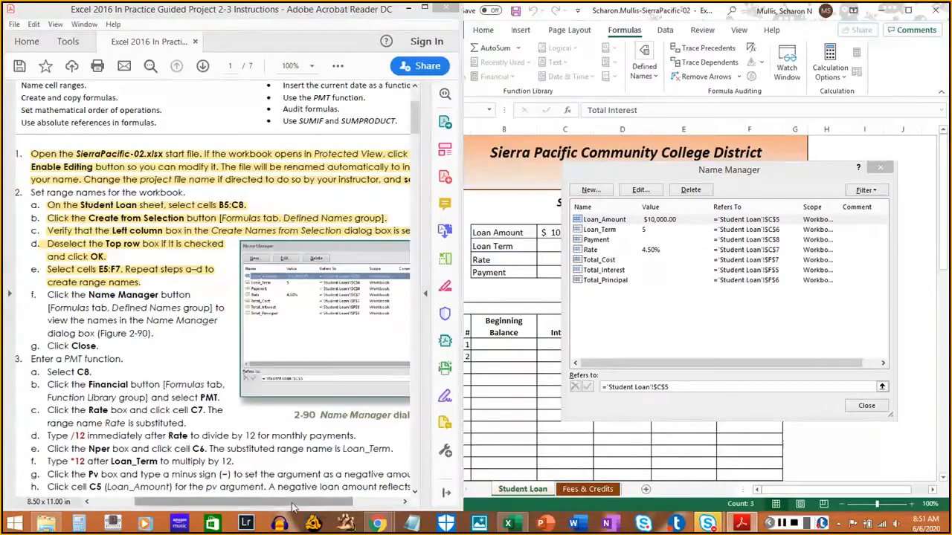
left_click_drag(290, 503, 279, 506)
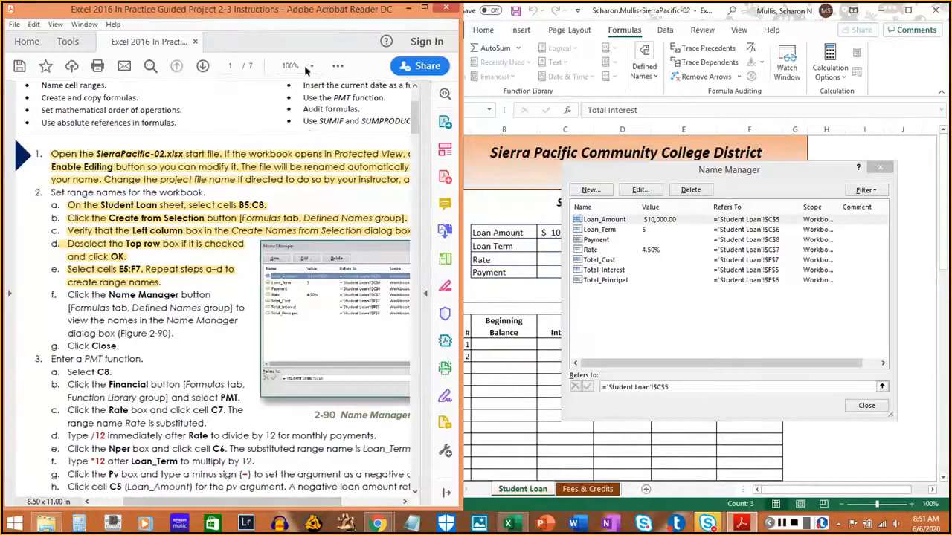
left_click(300, 65)
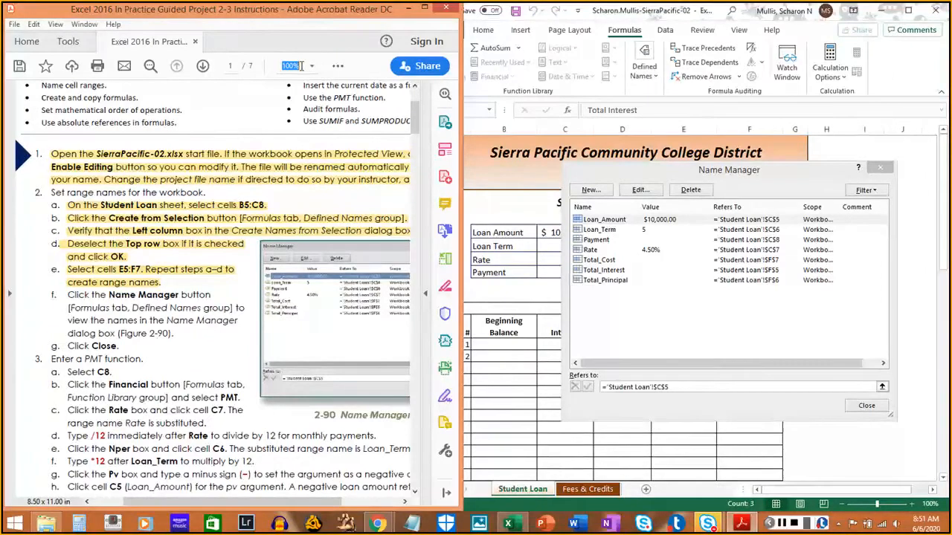
type("75")
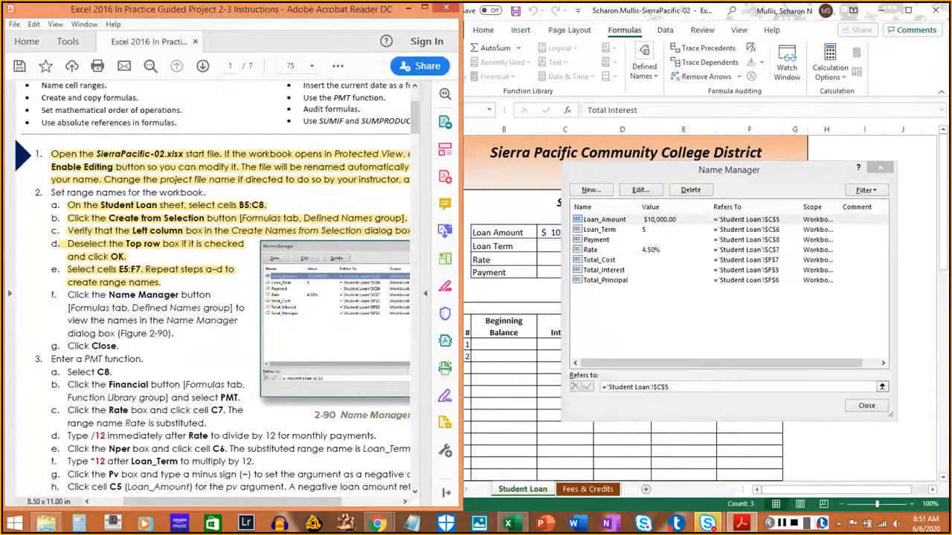
key("Return")
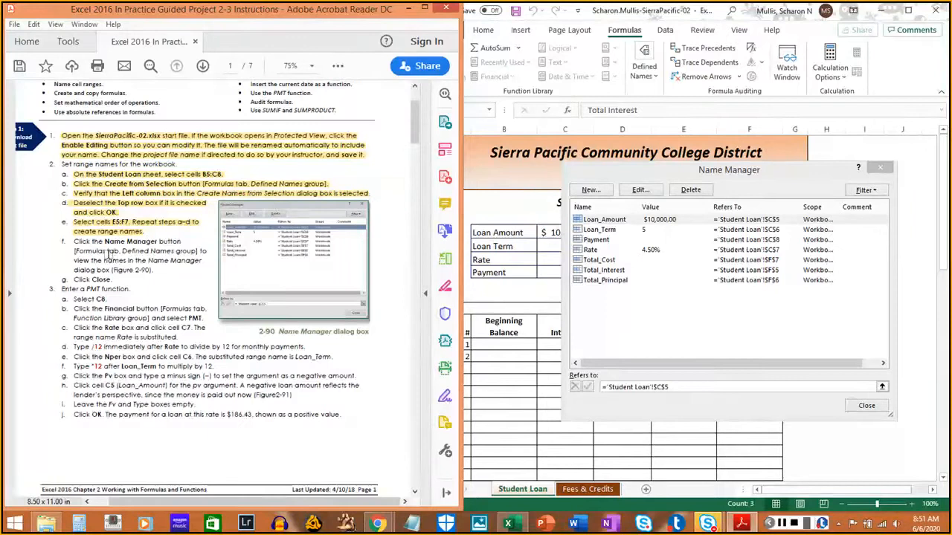
- Close the Name Manager and highlight instructions 2f and 2g in the PDF
left_click_drag(73, 242, 155, 272)
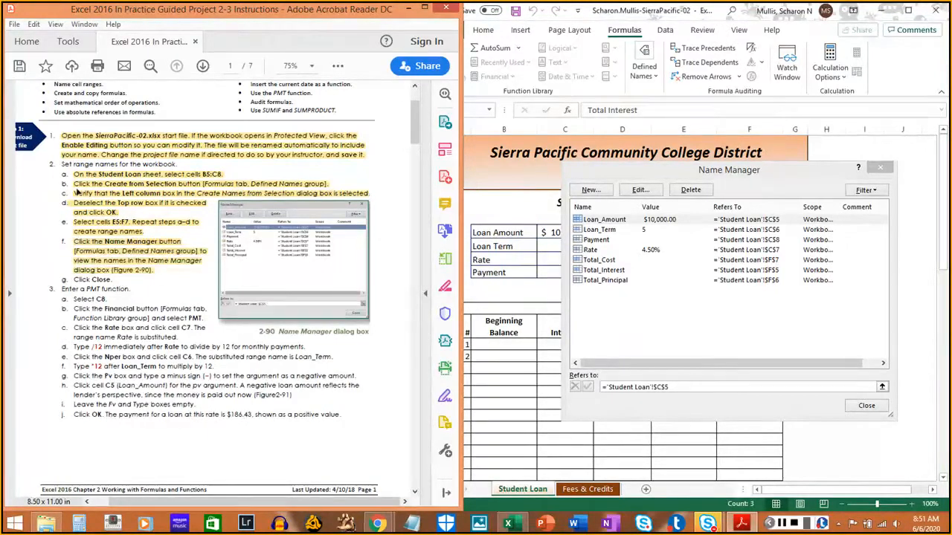
left_click(867, 406)
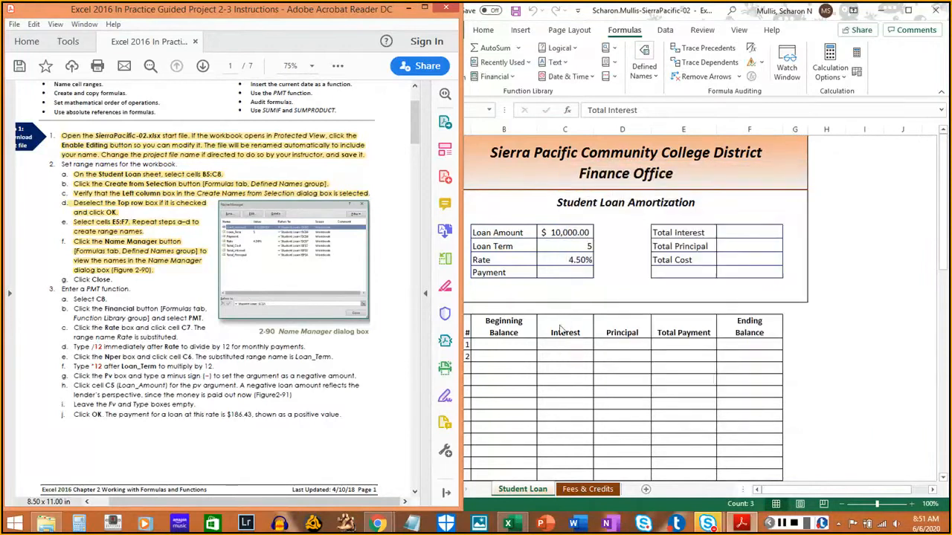
left_click_drag(71, 279, 114, 281)
- Select the Payment cell C8 on the Student Loan sheet and highlight instruction 3a in the PDF
left_click(671, 229)
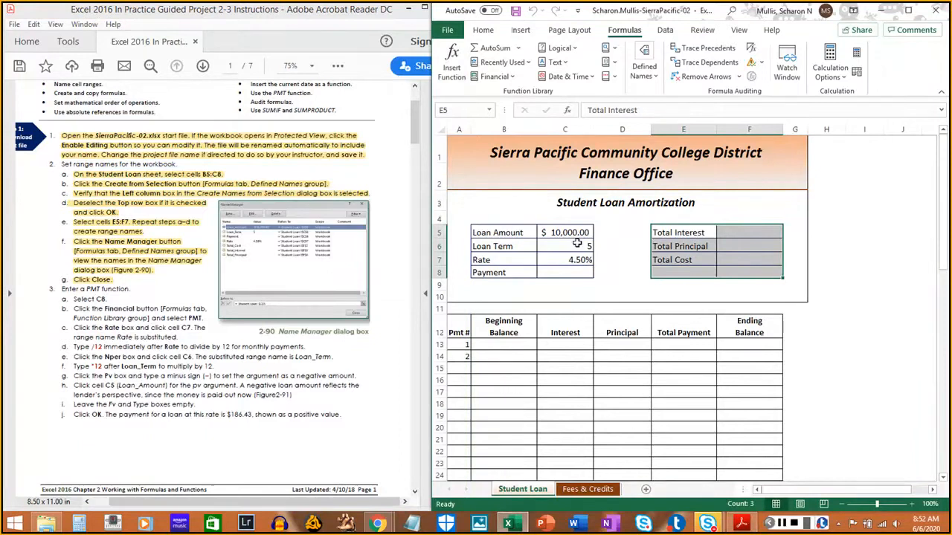
left_click(566, 271)
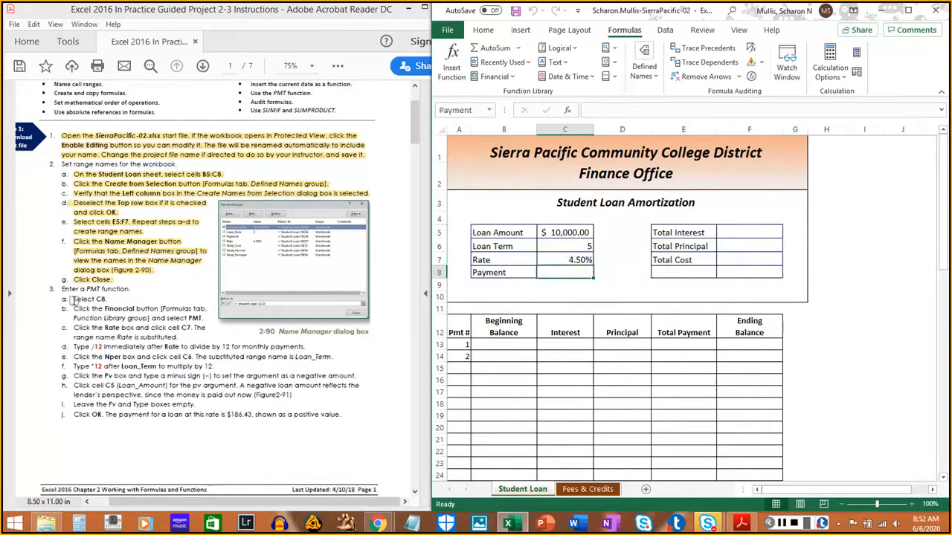
left_click_drag(73, 299, 112, 301)
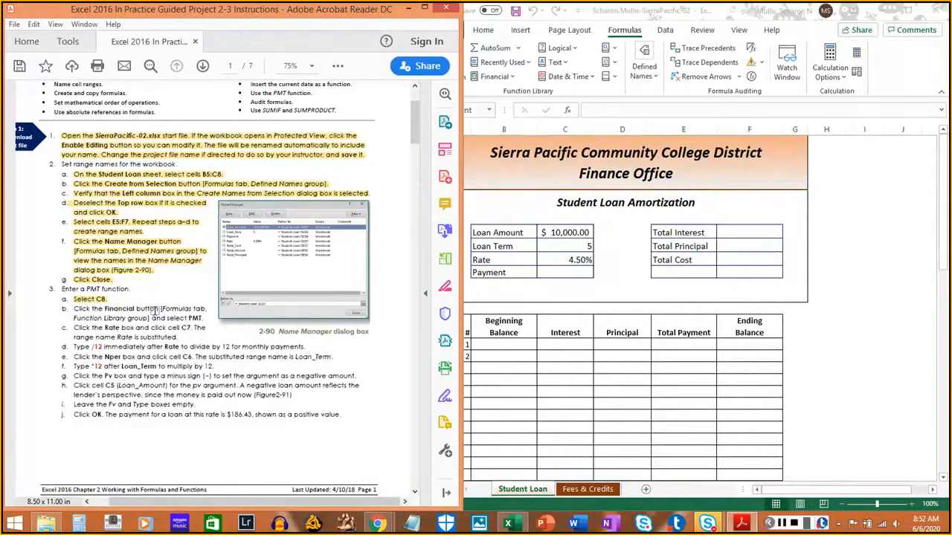
- Insert the financial function PMT in the Payment cell C8 and highlight instruction 3b in the PDF
left_click(622, 36)
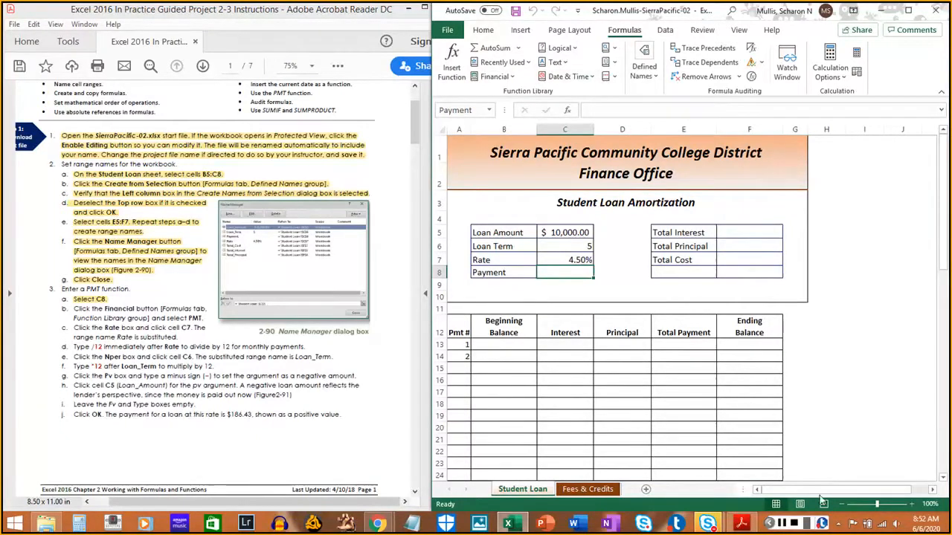
left_click(788, 525)
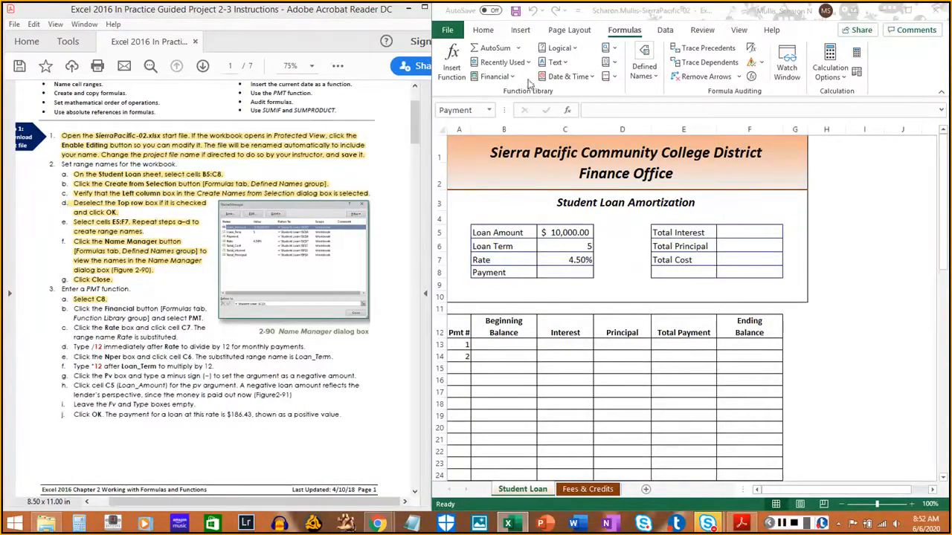
left_click(493, 79)
left_click(510, 78)
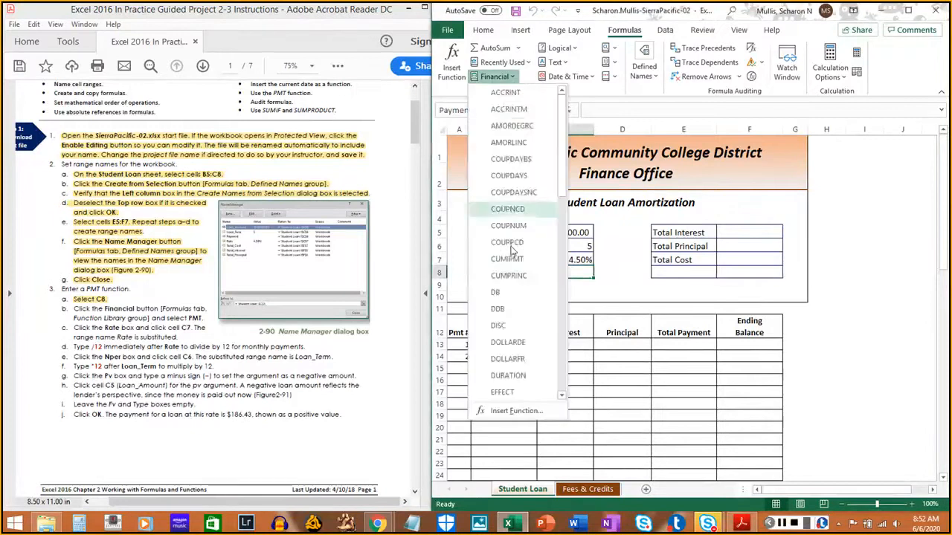
scroll(508, 245, "down", 5)
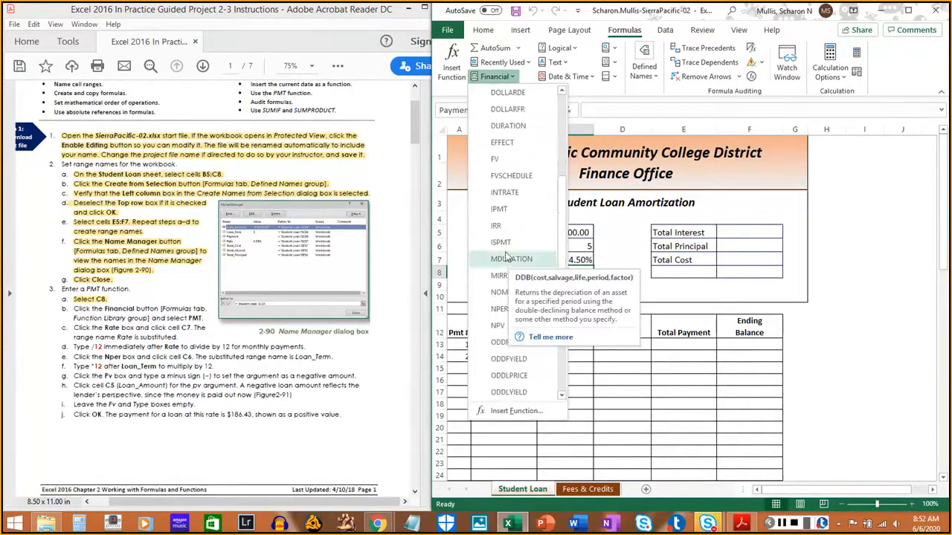
scroll(509, 264, "down", 3)
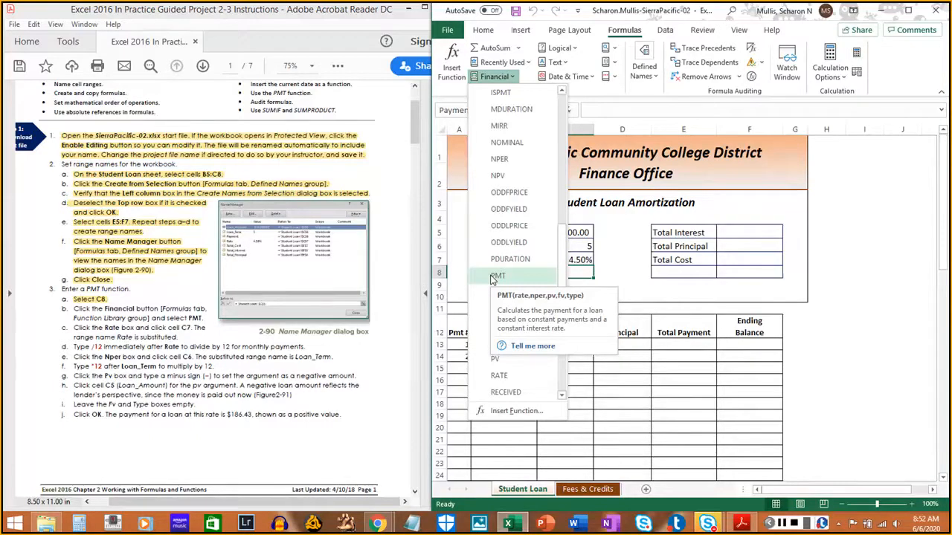
left_click(495, 276)
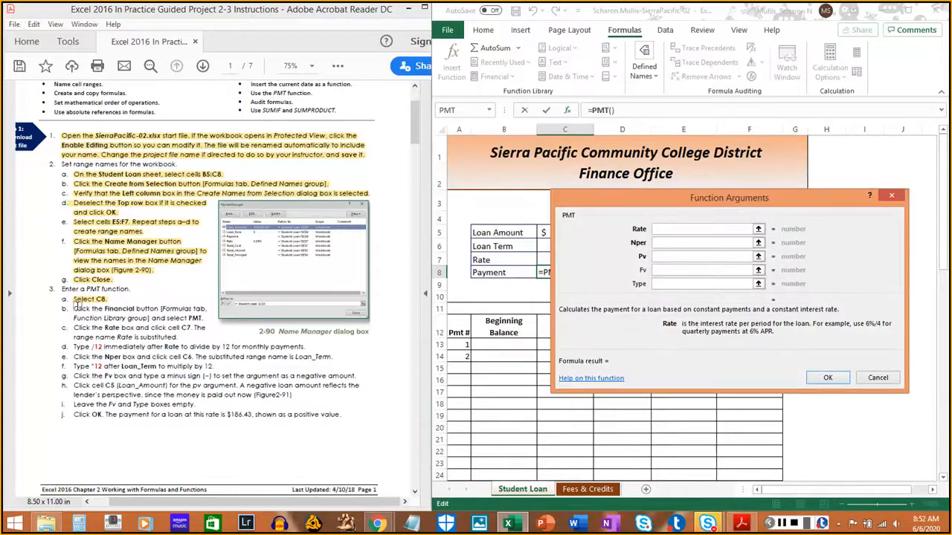
left_click_drag(73, 308, 202, 318)
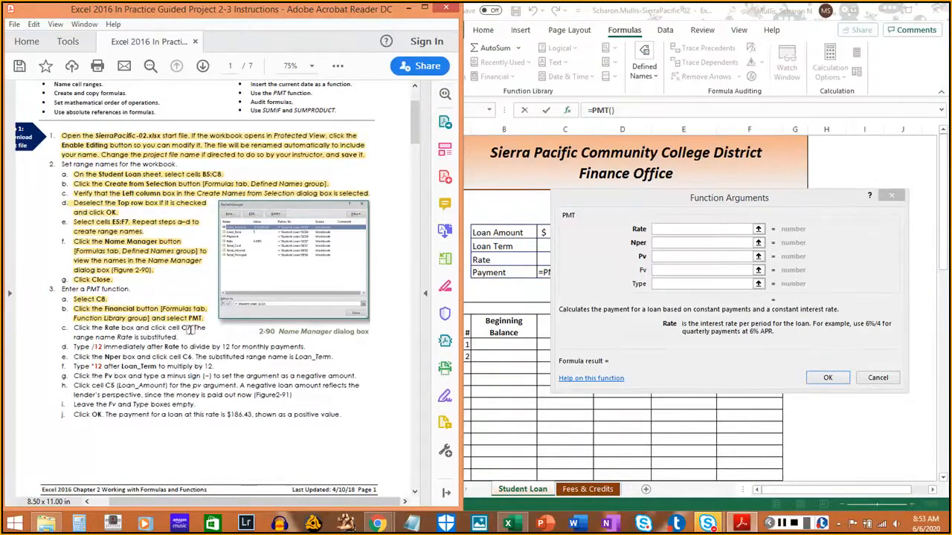
- Set the PMT function's Rate argument to cell C7's range name Rate and highlight instruction 3c in the PDF
left_click_drag(681, 202, 745, 223)
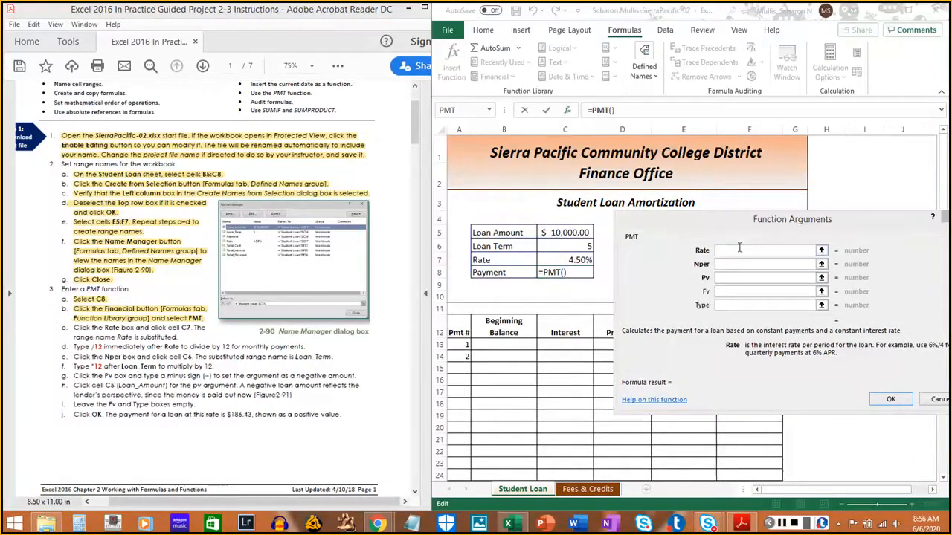
left_click(740, 250)
type("c7")
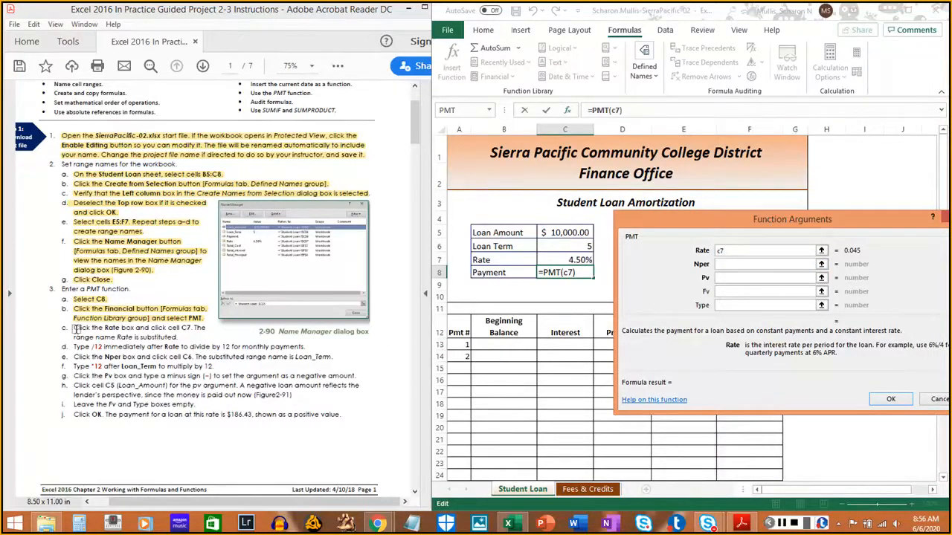
left_click_drag(75, 328, 173, 335)
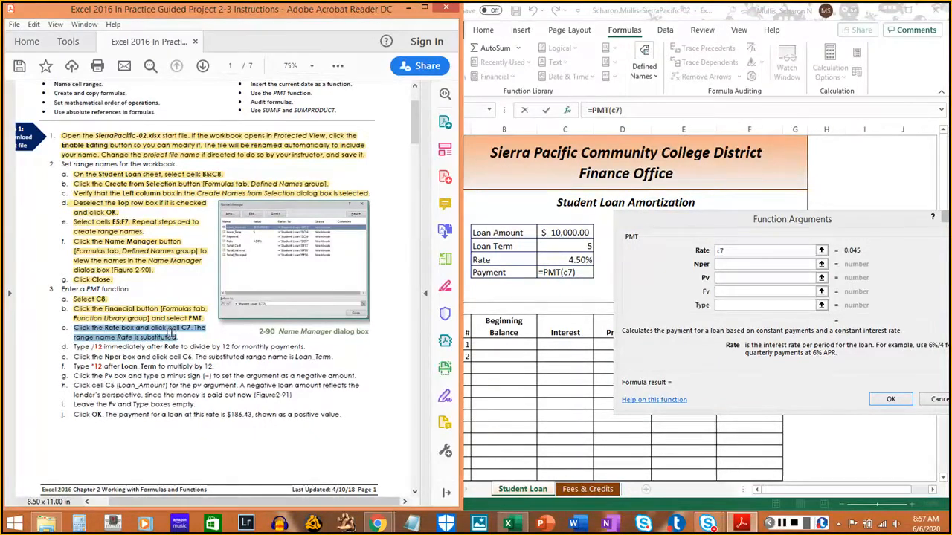
left_click_drag(172, 334, 78, 331)
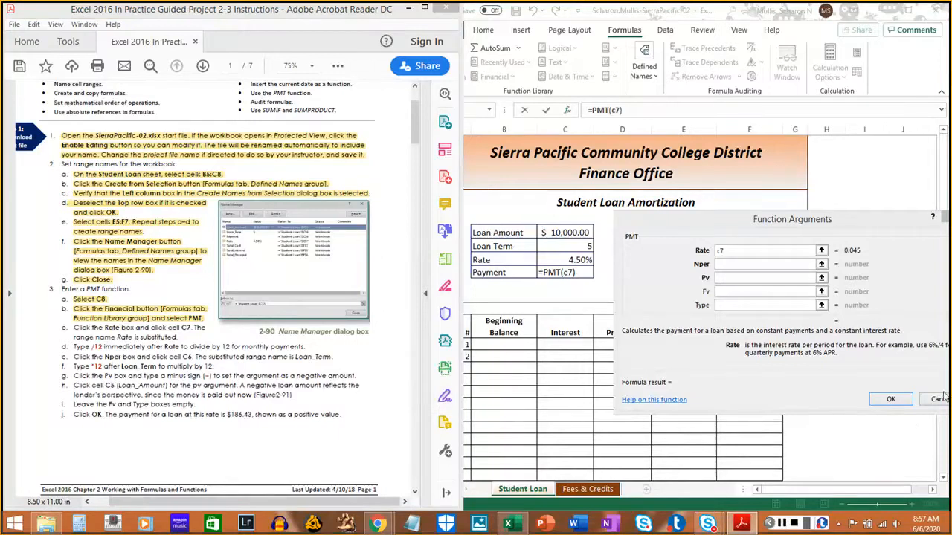
left_click(787, 525)
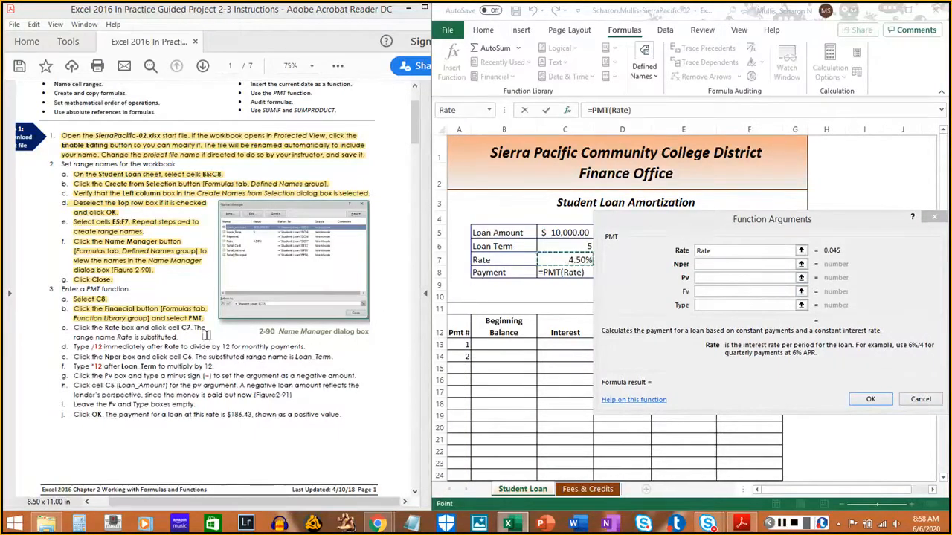
left_click(74, 328)
left_click_drag(73, 328, 178, 337)
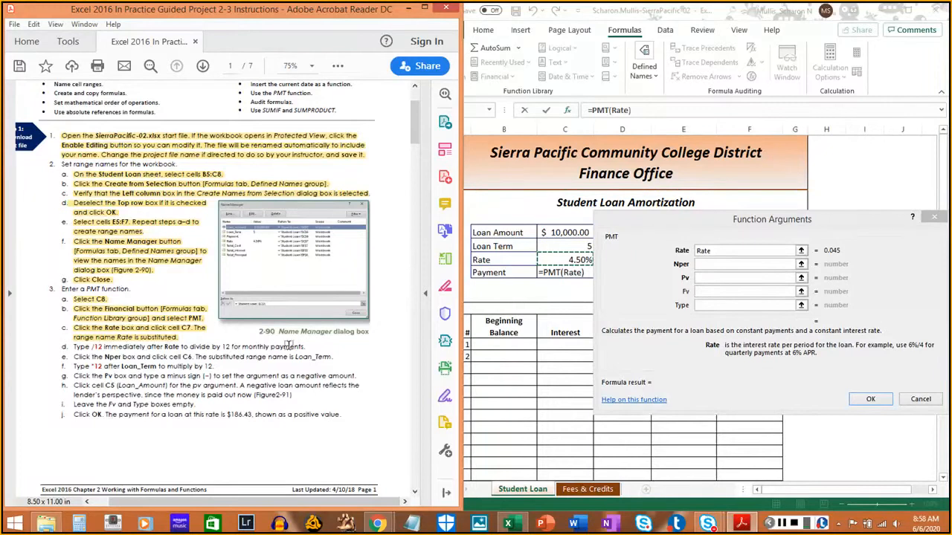
- Divide the Rate argument by 12 so it reads Rate/12, and highlight instruction 3d in the PDF
left_click(740, 251)
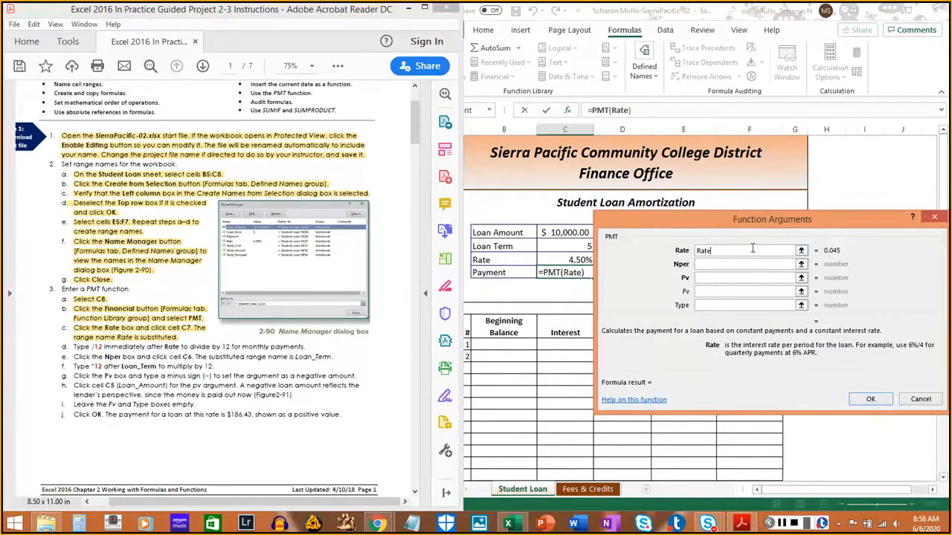
type("/12")
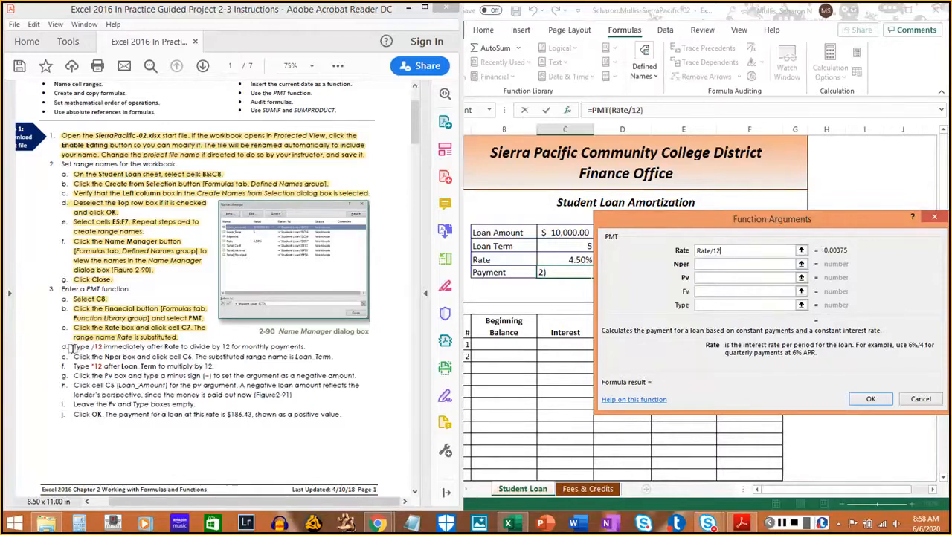
left_click_drag(71, 346, 310, 346)
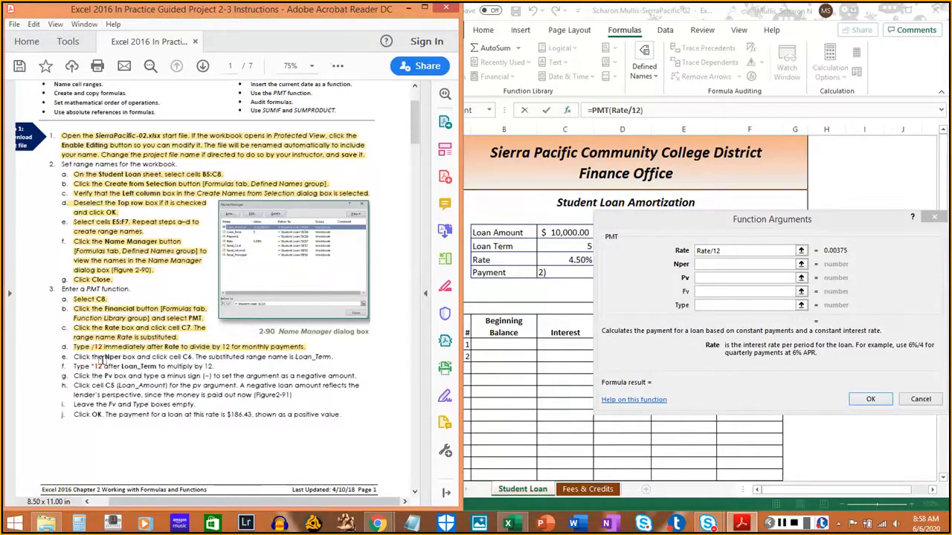
- Set the Nper argument to cell C6's range name Loan_Term and highlight instruction 3e in the PDF
left_click_drag(119, 357, 132, 359)
left_click(730, 265)
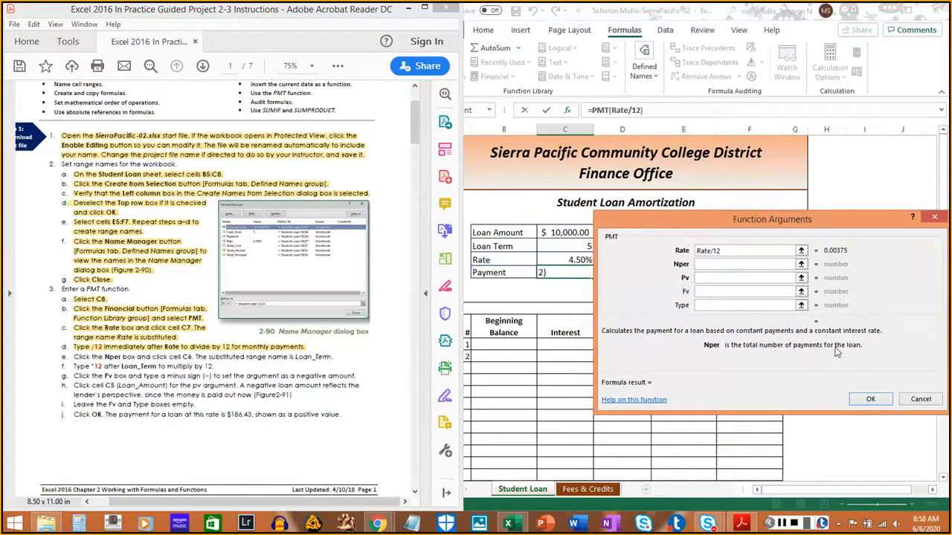
left_click(781, 523)
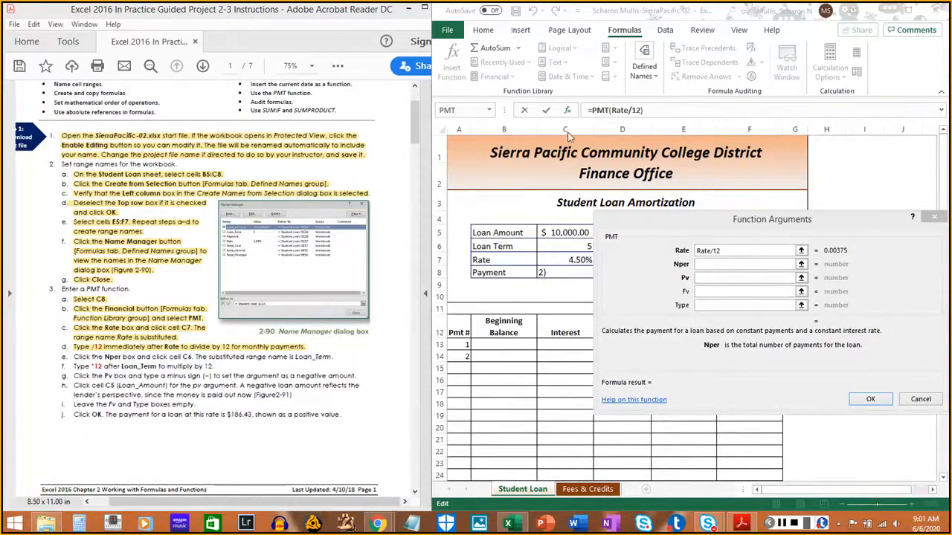
left_click(566, 247)
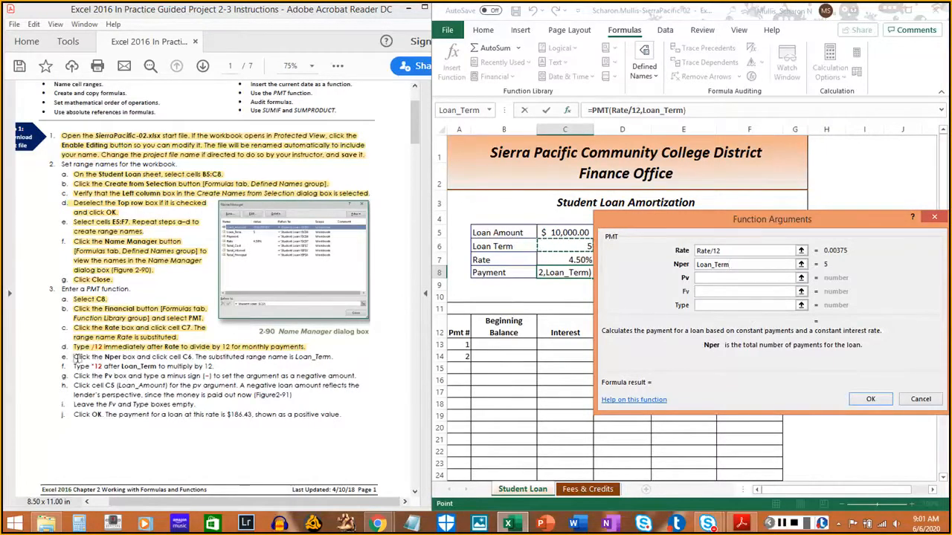
left_click_drag(75, 357, 327, 360)
left_click(328, 359)
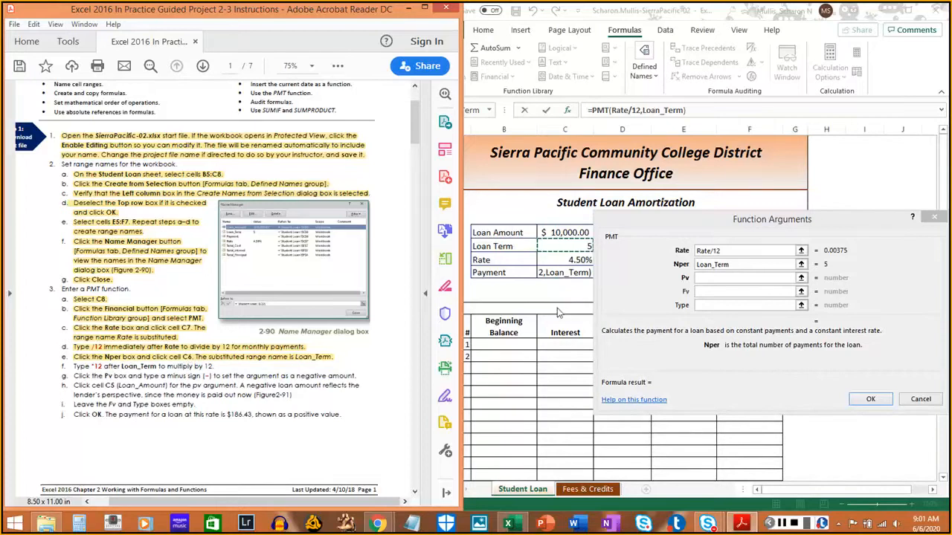
- Multiply the Nper argument by 12 so it reads Loan_Term*12, and highlight instruction 3f in the PDF
left_click(733, 266)
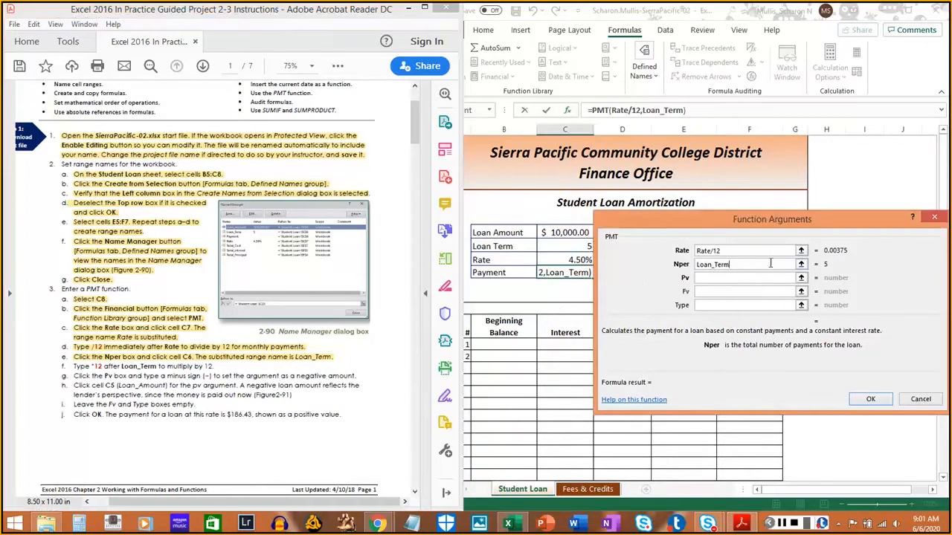
type("*12")
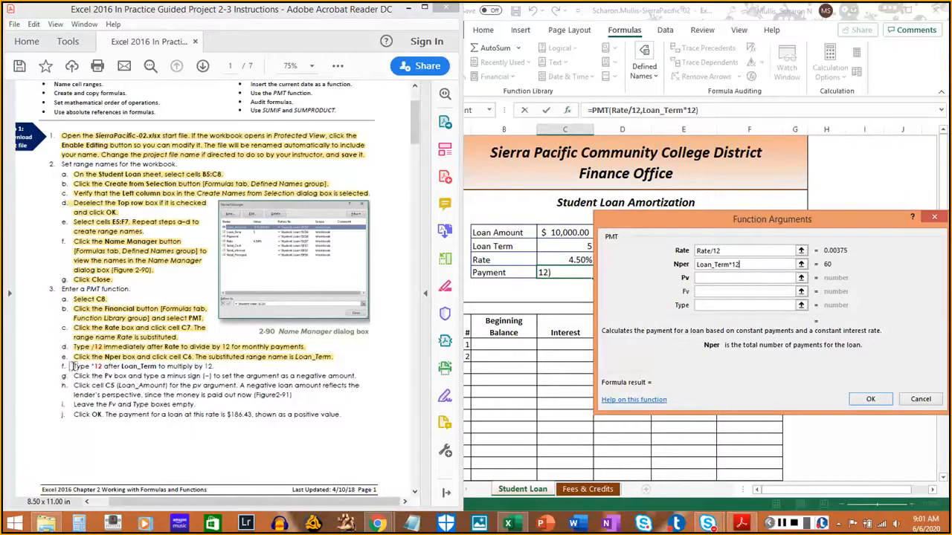
left_click_drag(72, 366, 216, 366)
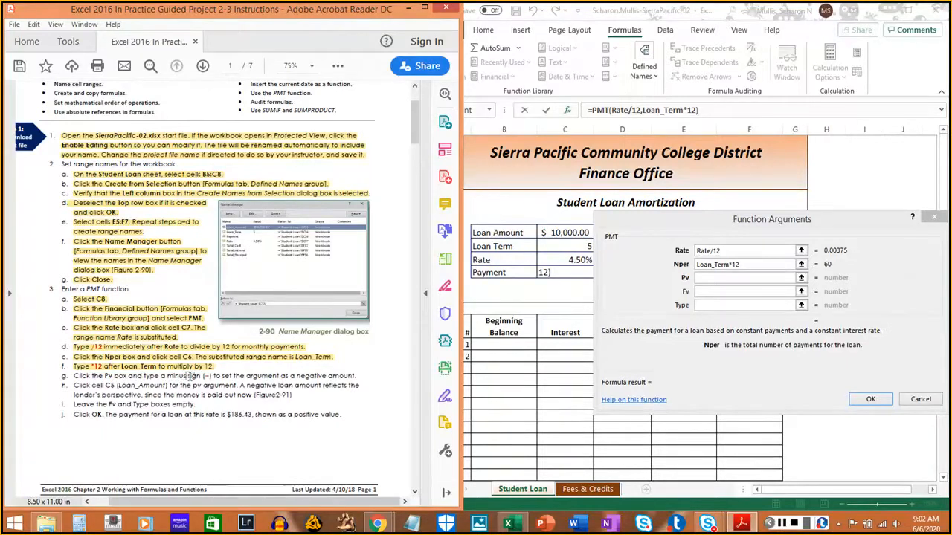
- Set the Pv argument to -Loan_Amount, a minus sign followed by the range name of cell C5
left_click(720, 279)
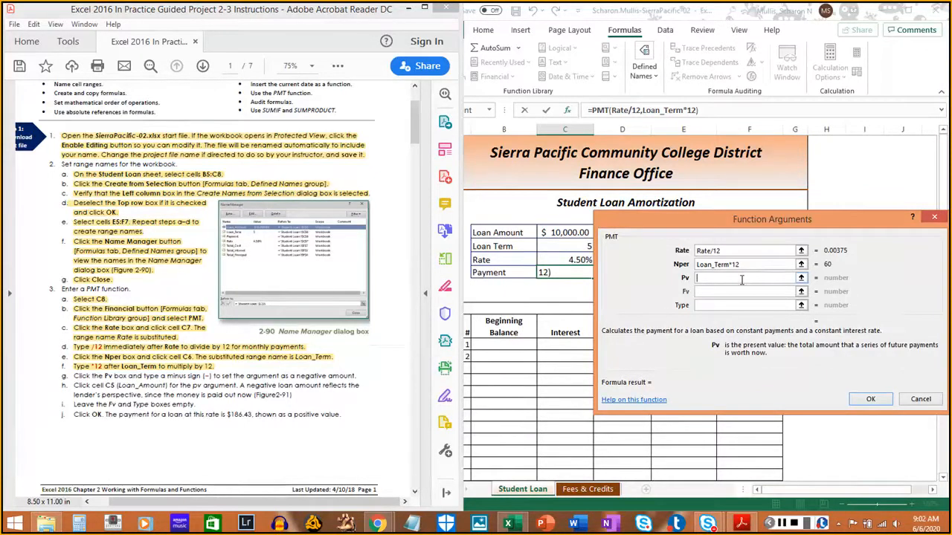
type("-")
left_click(561, 243)
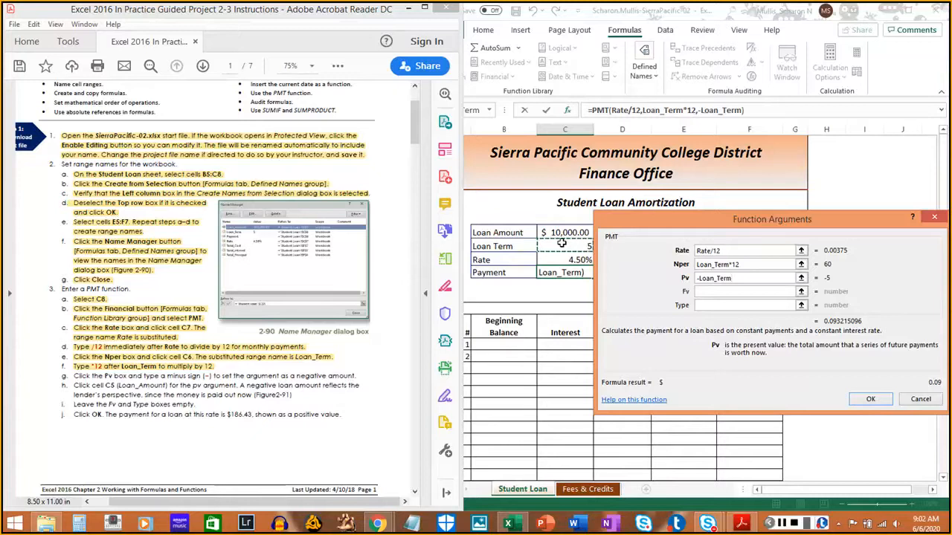
key("BackSpace")
key("BackSpace")
key("BackSpace")
key("BackSpace")
key("BackSpace")
key("BackSpace")
key("BackSpace")
key("BackSpace")
key("BackSpace")
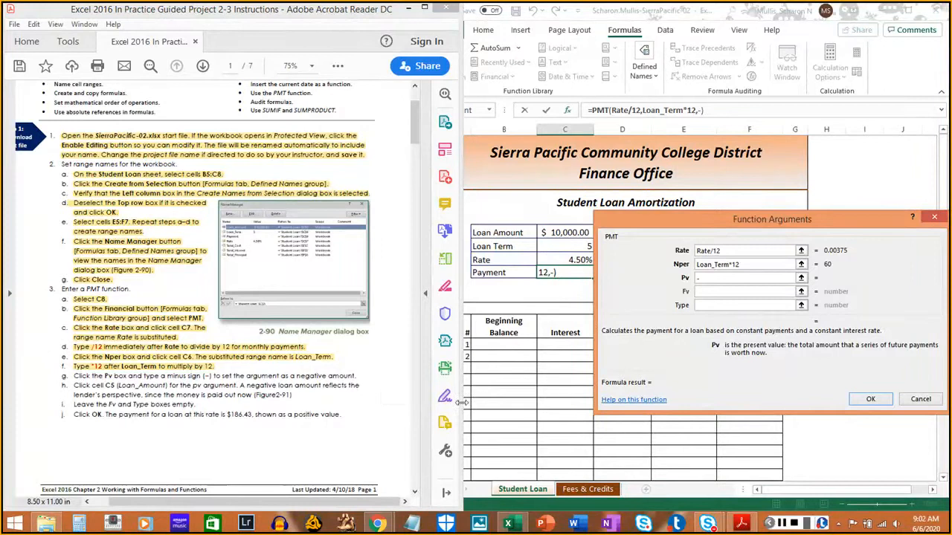
left_click_drag(464, 403, 433, 400)
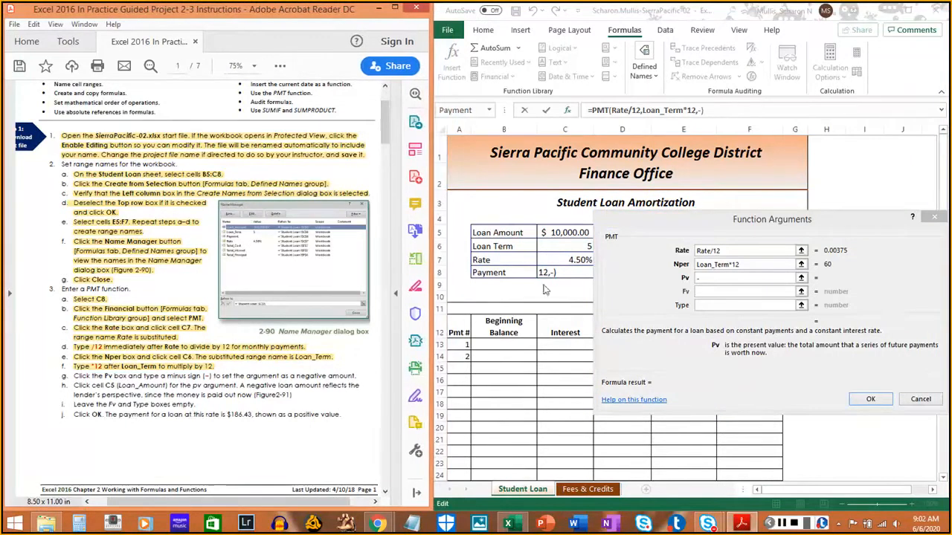
left_click(567, 232)
left_click(570, 233)
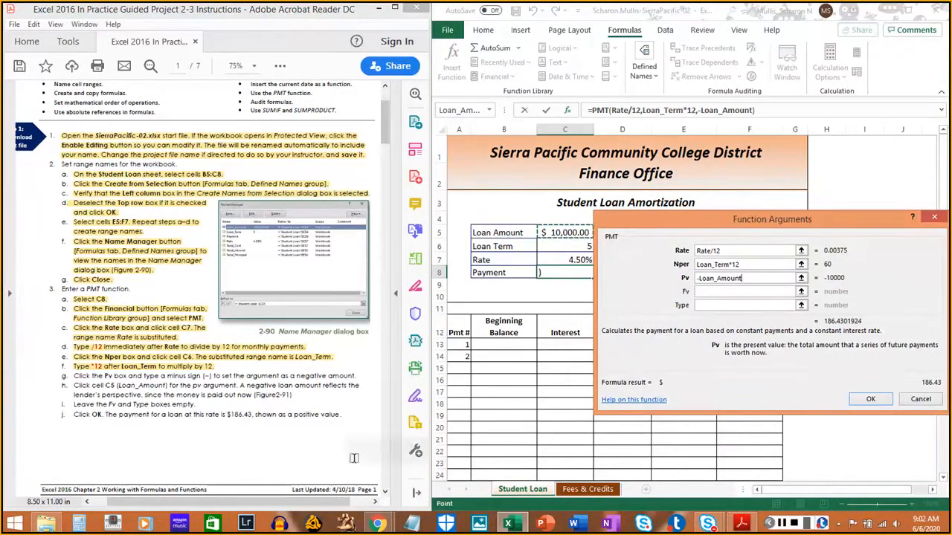
- Highlight instructions 3g and 3h about the negative Pv argument in the PDF
left_click(75, 376)
left_click_drag(75, 376, 356, 376)
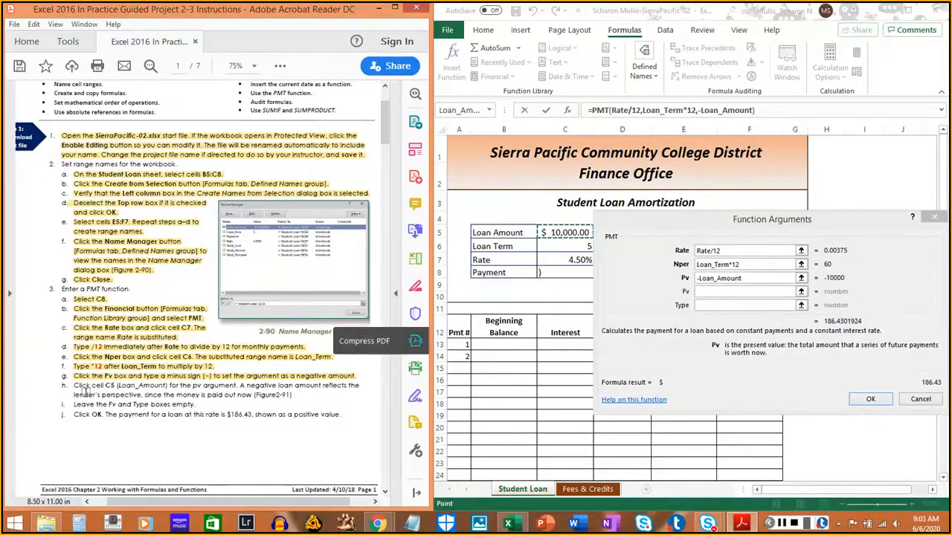
left_click_drag(74, 385, 291, 392)
- Leave the Fv and Type arguments empty, highlight instruction 3i in the PDF, and confirm the PMT function
scroll(289, 392, "down", 5)
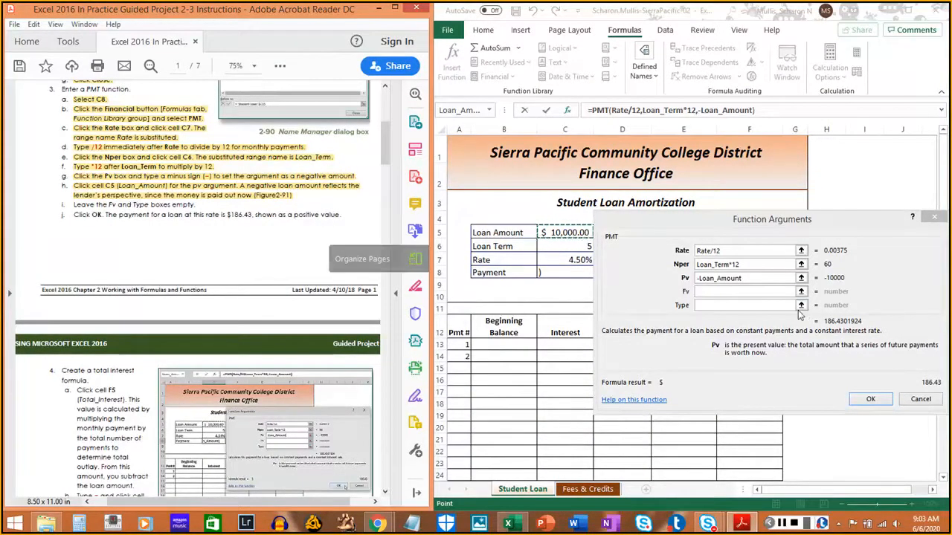
left_click(746, 293)
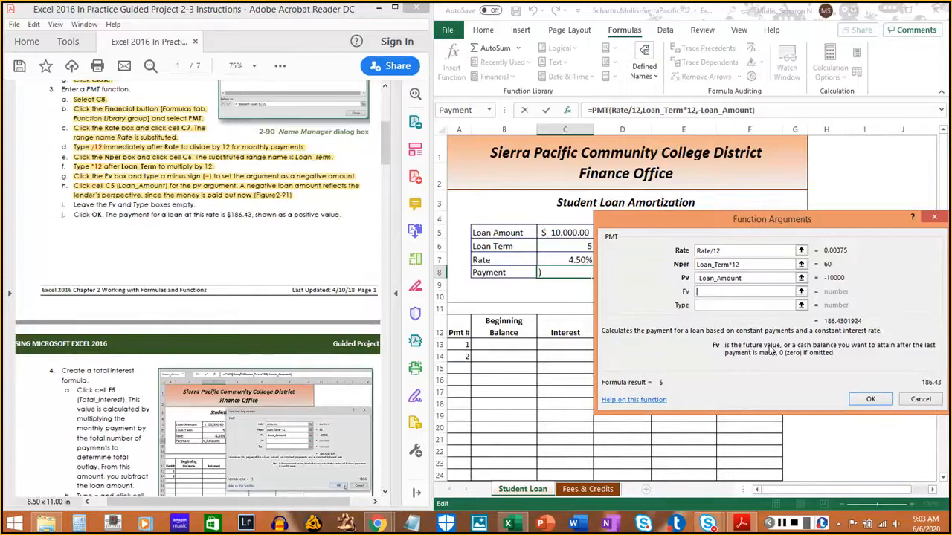
key("Tab")
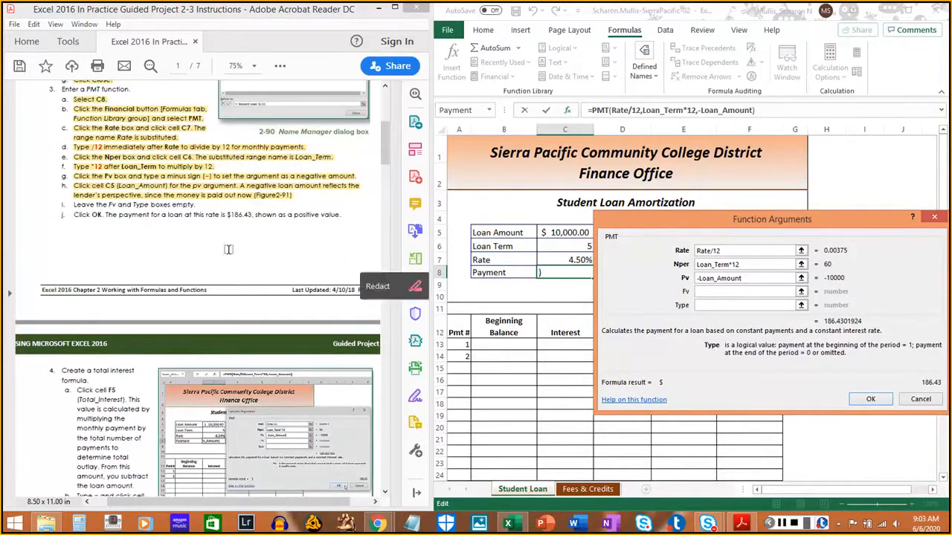
left_click_drag(74, 204, 181, 201)
left_click(192, 203)
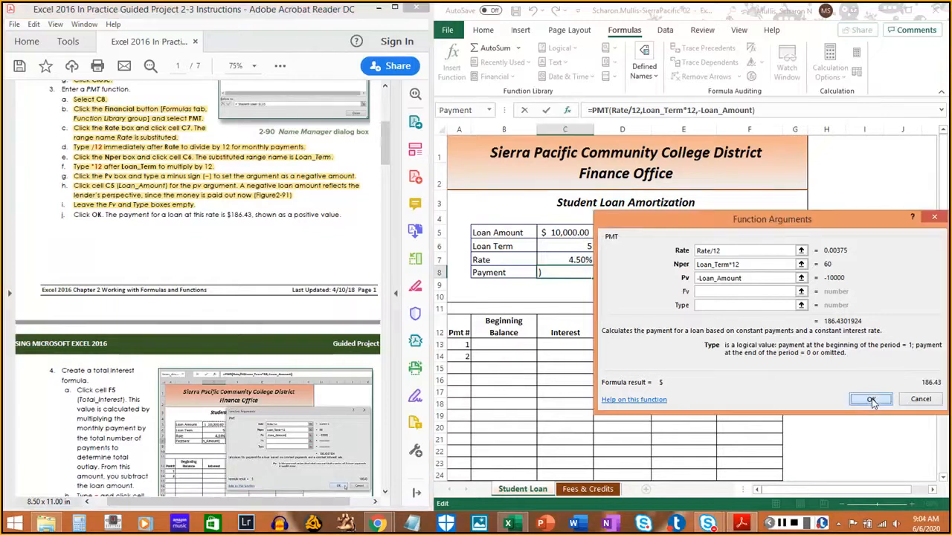
left_click(872, 400)
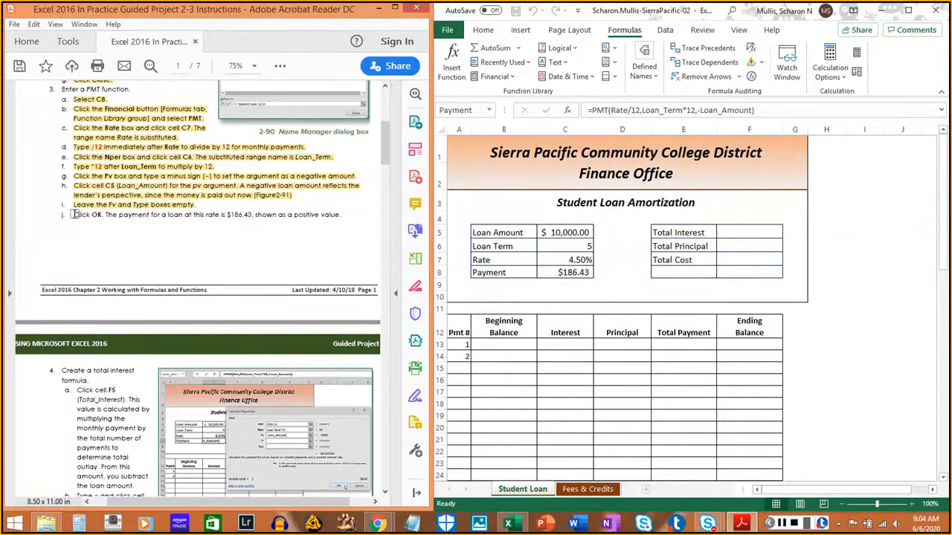
- Highlight instruction 3j about confirming the PMT function in the PDF, and bring the instructions for task 4 into view
left_click_drag(73, 214, 344, 213)
left_click(128, 264)
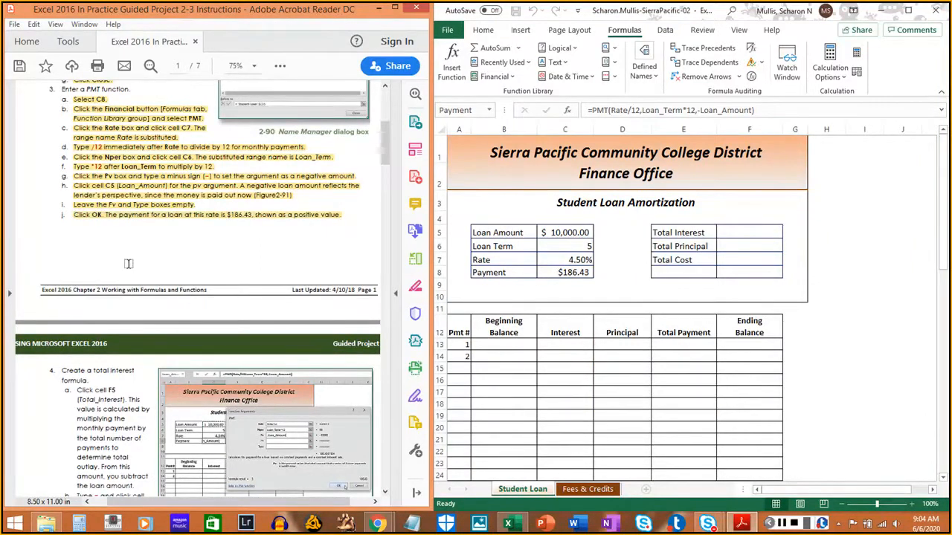
scroll(128, 264, "down", 5)
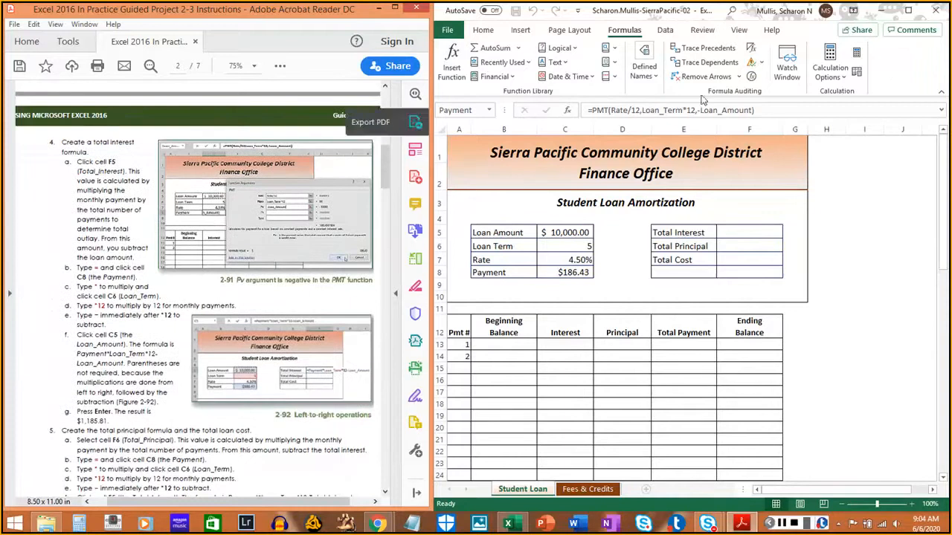
- Save the SierraPacific-02 workbook in Excel
left_click(911, 75)
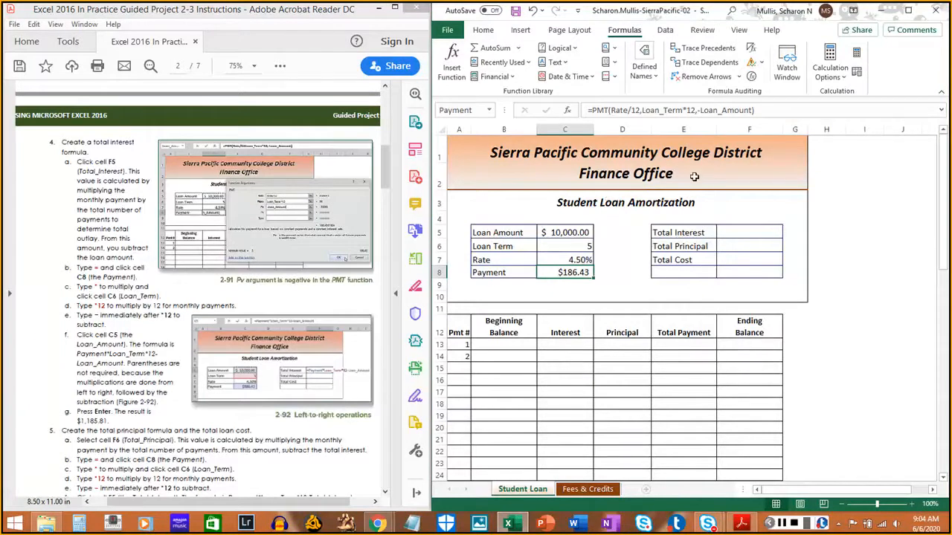
left_click(517, 13)
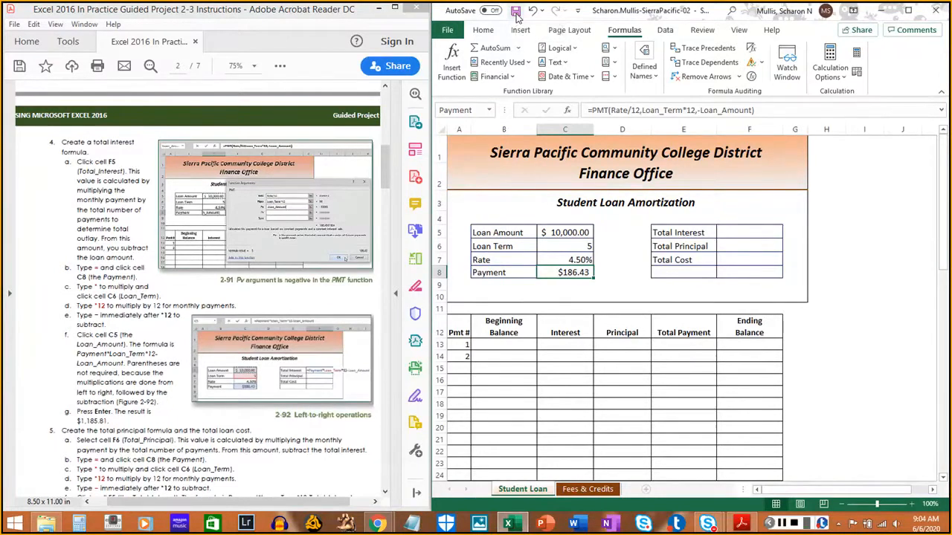
left_click(449, 31)
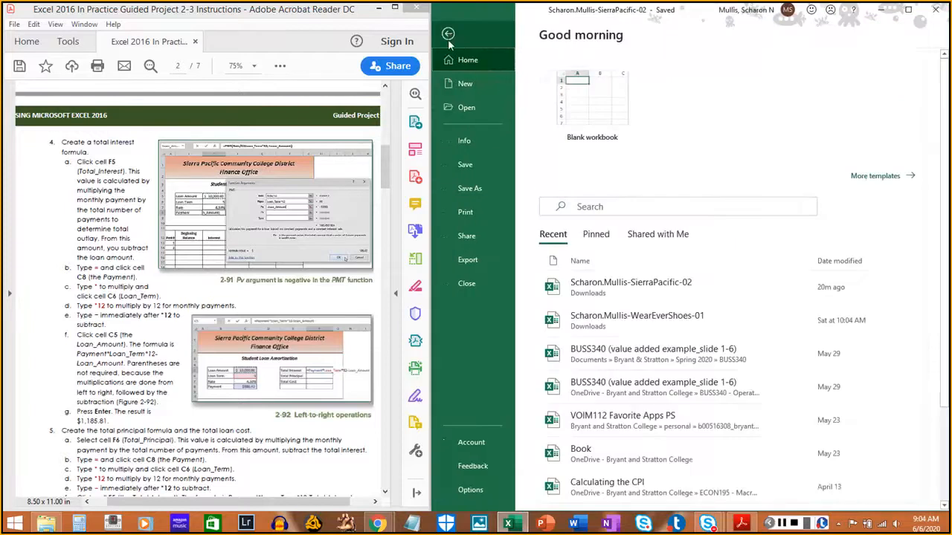
left_click(463, 164)
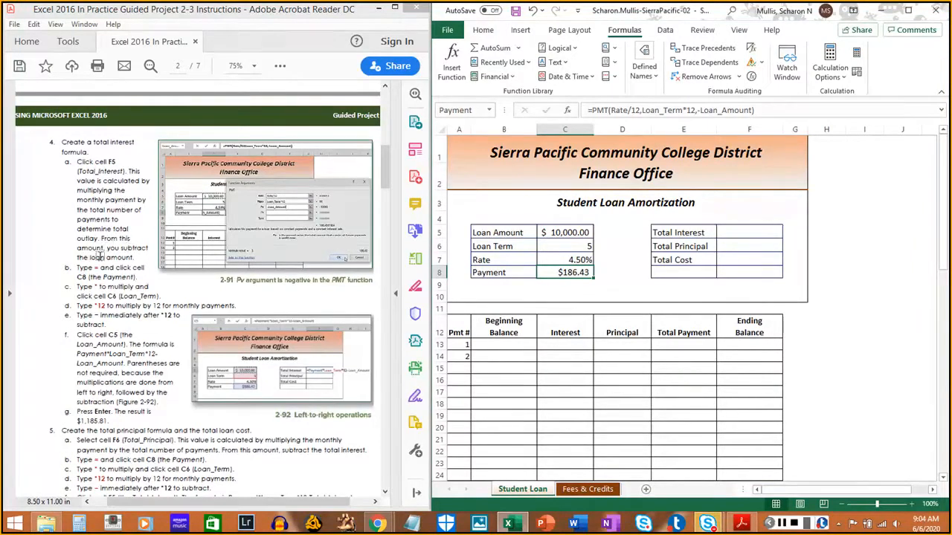
- Select the Total Interest cell F5 on the Student Loan sheet and highlight instruction 4a in the PDF
left_click(733, 232)
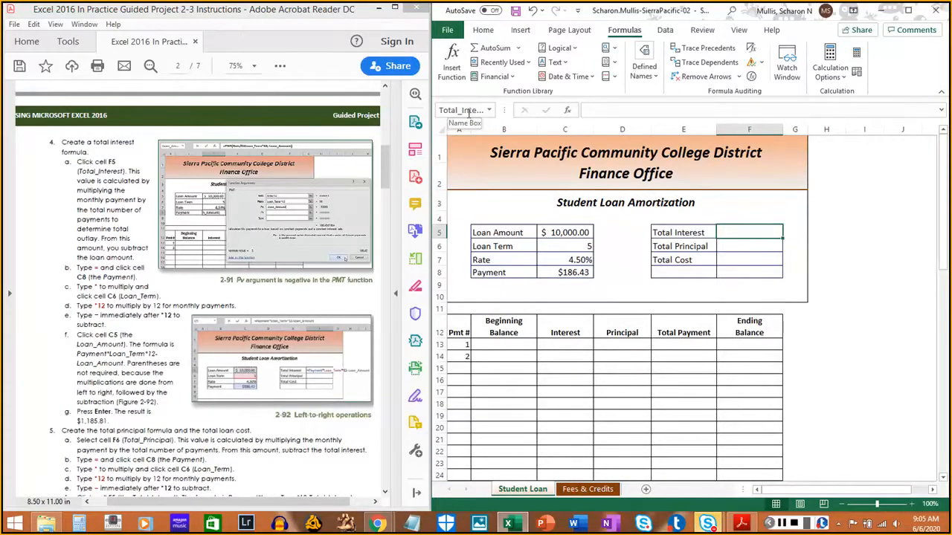
left_click(91, 169)
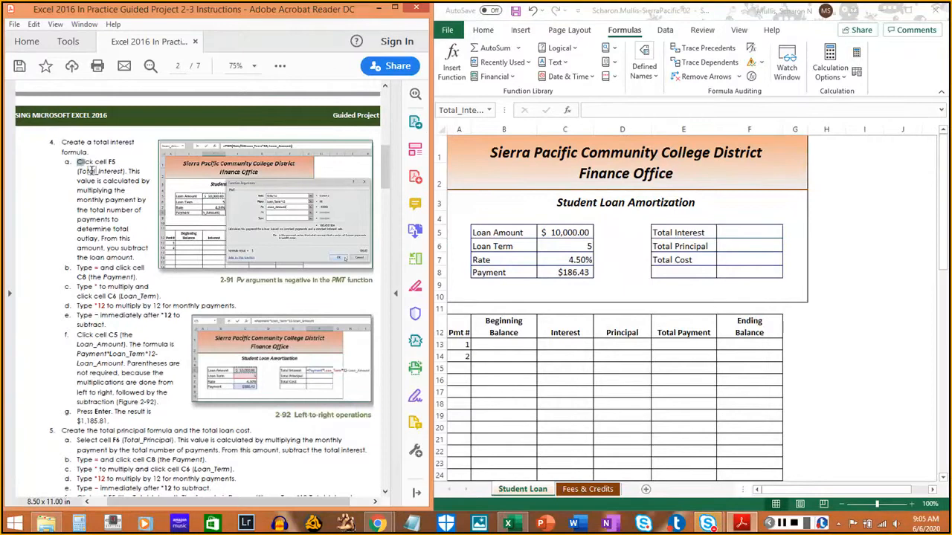
left_click_drag(92, 171, 134, 258)
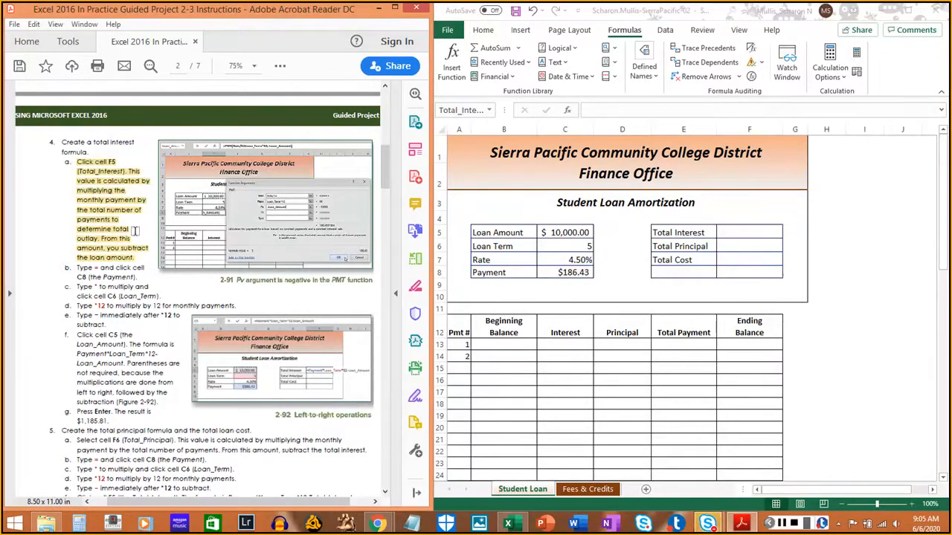
- Start a formula in cell F5 with =Payment, referencing cell C8, and highlight instruction 4b in the PDF
left_click(736, 232)
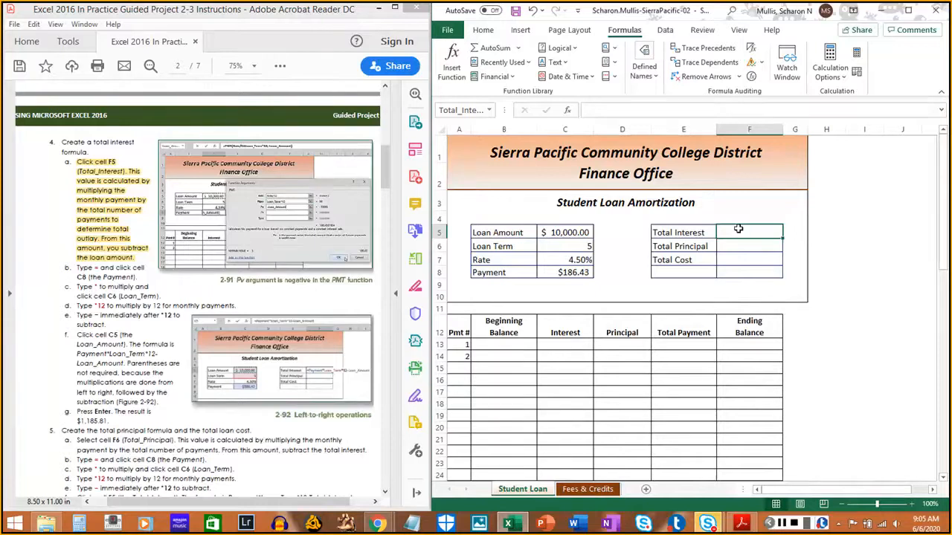
type("=")
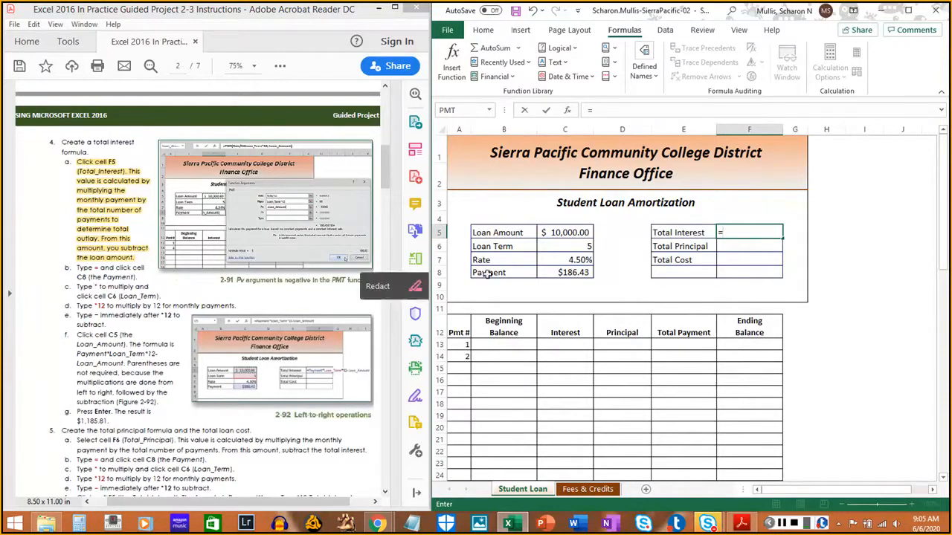
left_click(569, 274)
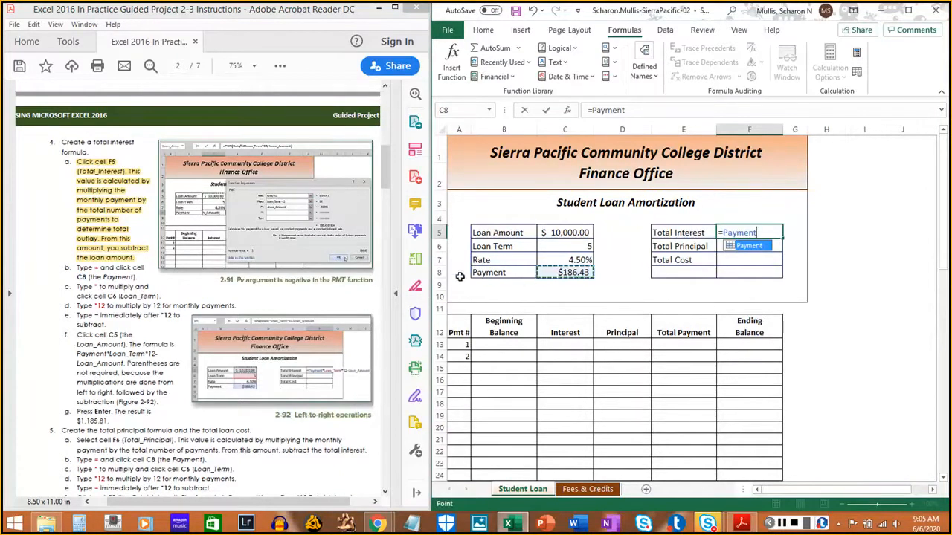
left_click_drag(76, 266, 138, 279)
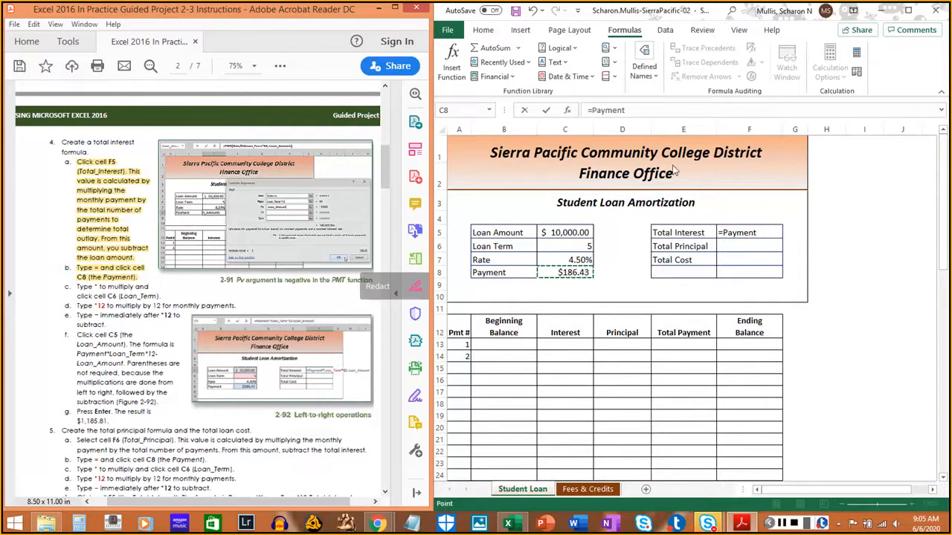
- Extend the F5 formula to =Payment*Loan_Term using cell C6, and highlight instruction 4c in the PDF
left_click(929, 79)
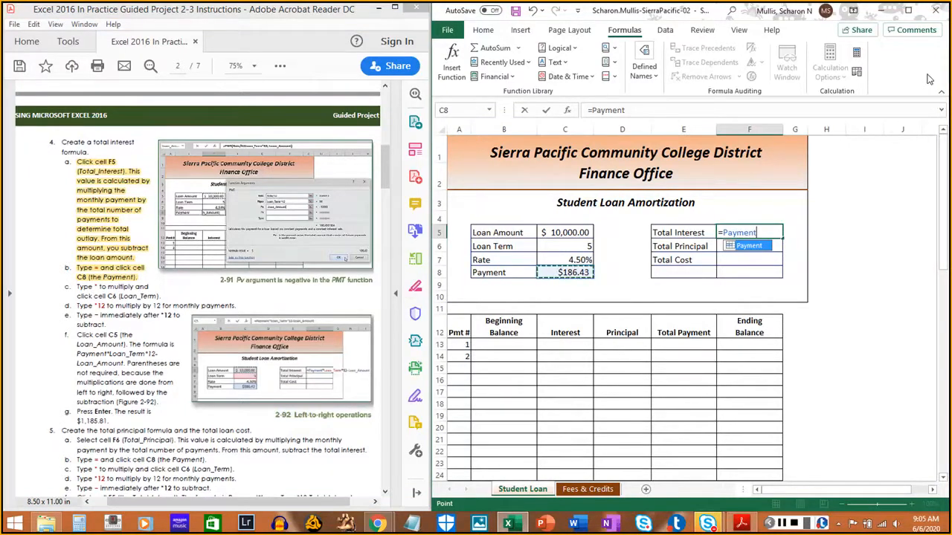
type("*")
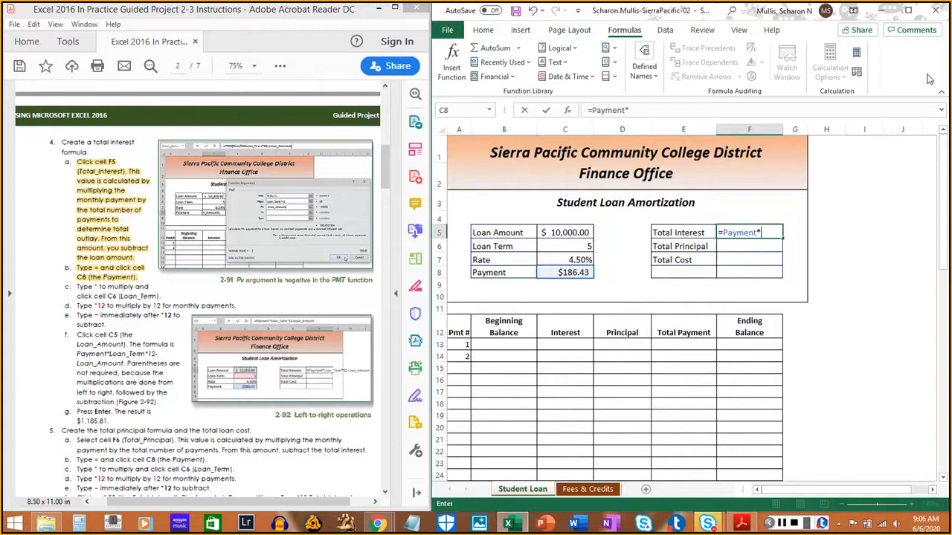
left_click(578, 247)
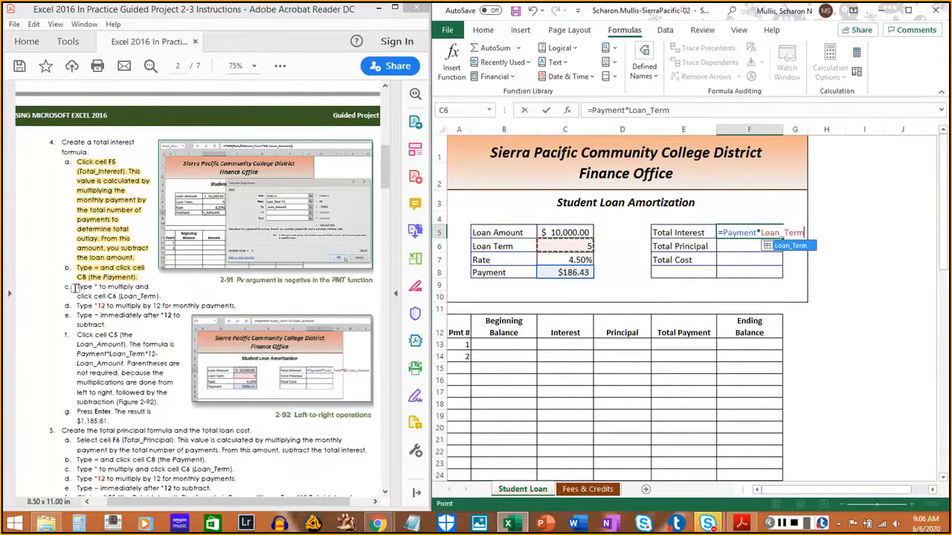
left_click_drag(74, 287, 161, 298)
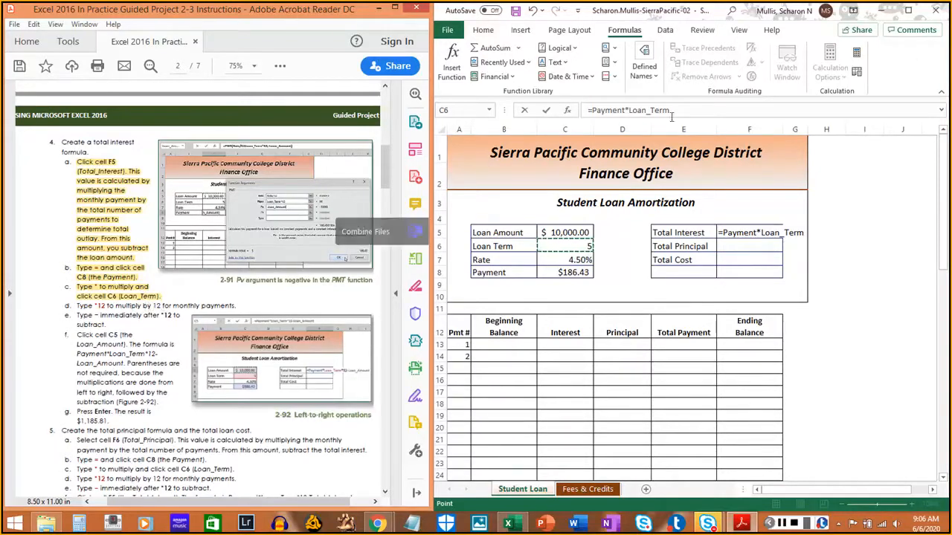
- Multiply the F5 formula by 12 so it reads =Payment*Loan_Term*12, and highlight instruction 4d in the PDF
left_click(915, 63)
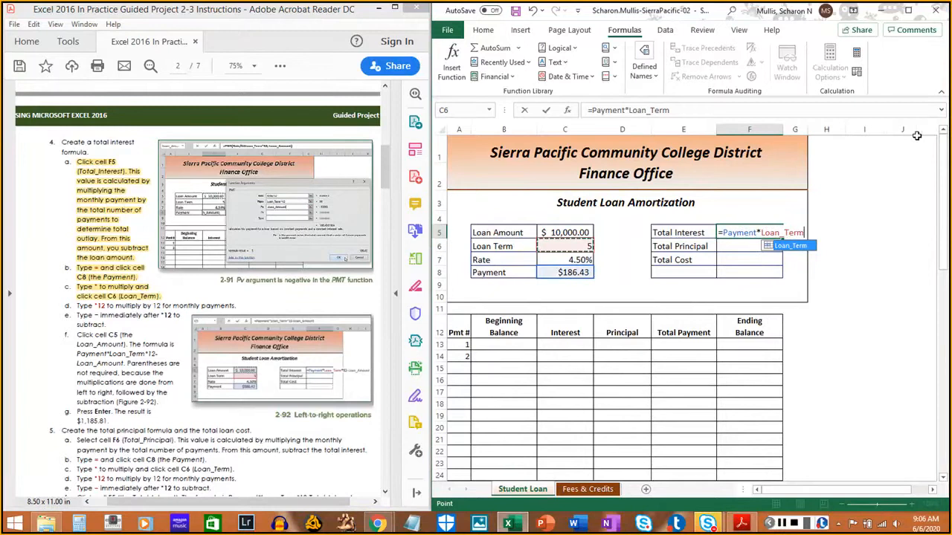
type("*")
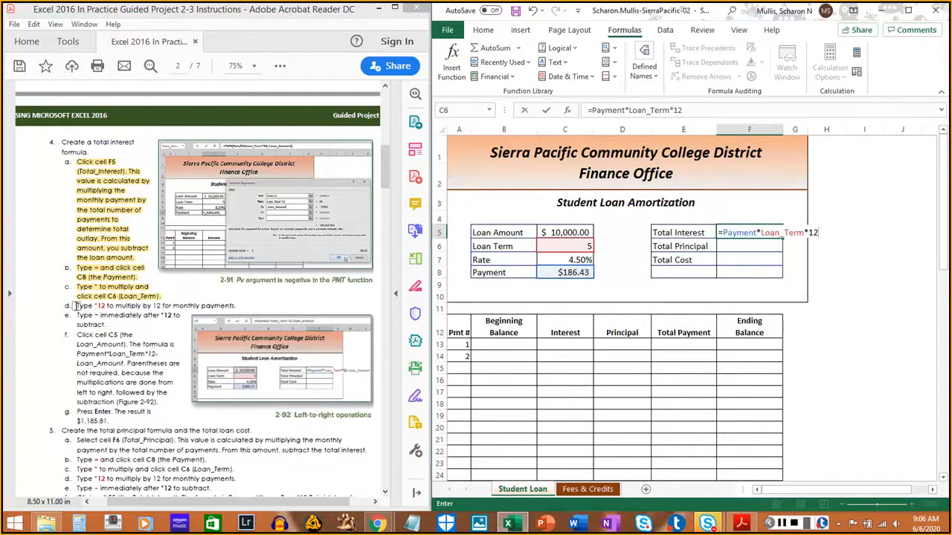
left_click_drag(75, 306, 232, 305)
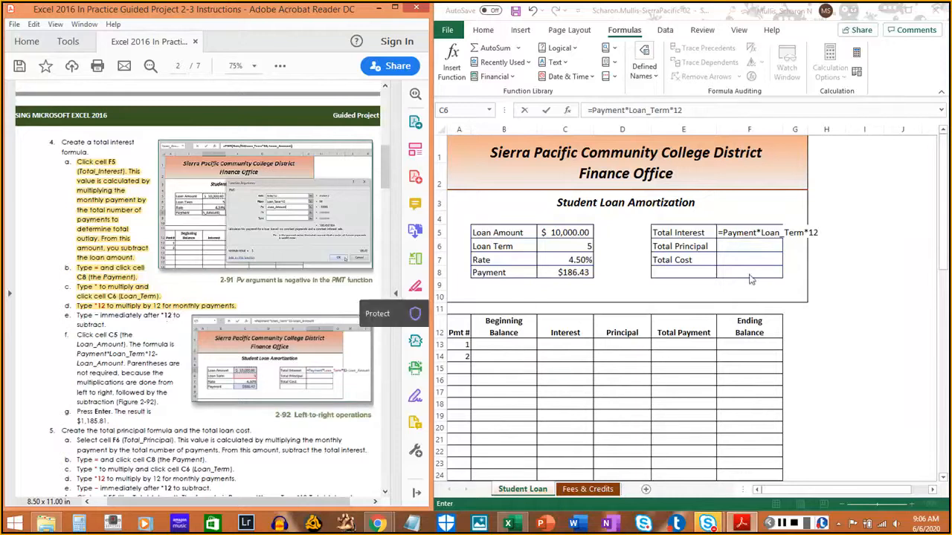
- Subtract Loan_Amount (cell C5) in the F5 formula, giving =Payment*Loan_Term*12-Loan_Amount, and highlight instructions 4e and 4f in the PDF
left_click(931, 68)
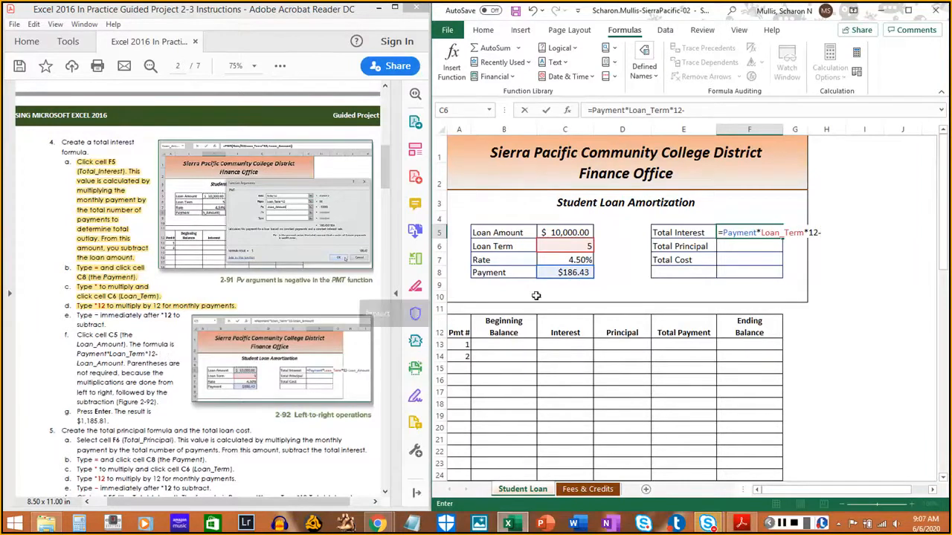
left_click(577, 232)
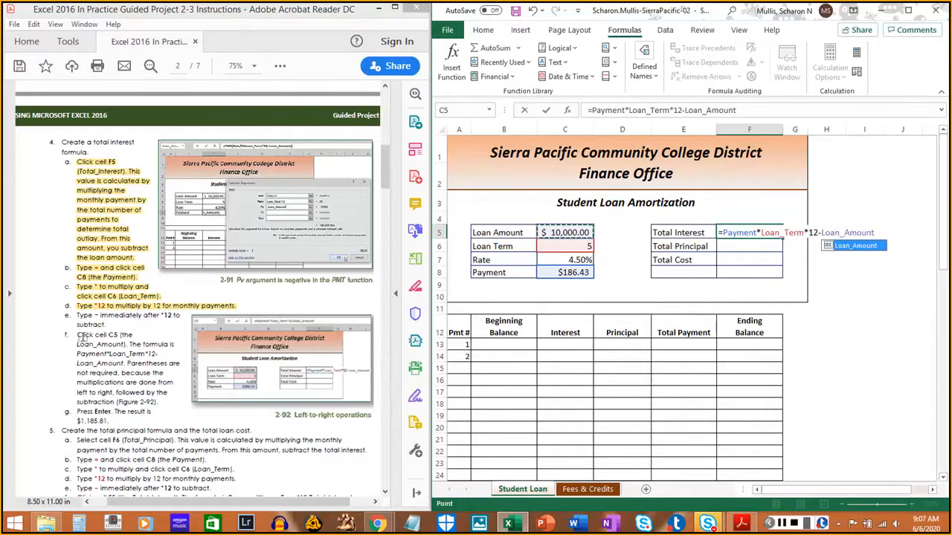
left_click_drag(76, 316, 163, 398)
left_click(106, 323)
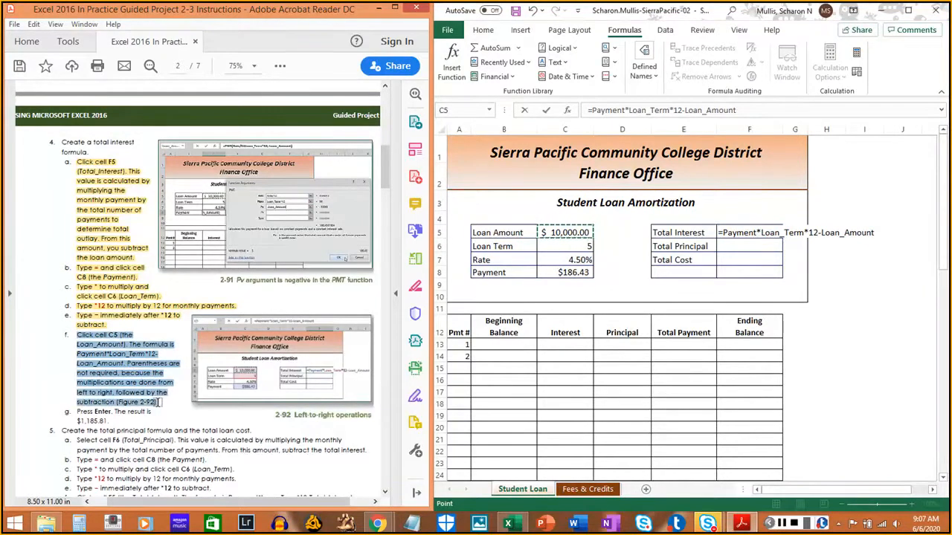
left_click(158, 401)
- Confirm the Total Interest formula, reselect cell F5 to review it, and highlight instruction 4g in the PDF
left_click(906, 70)
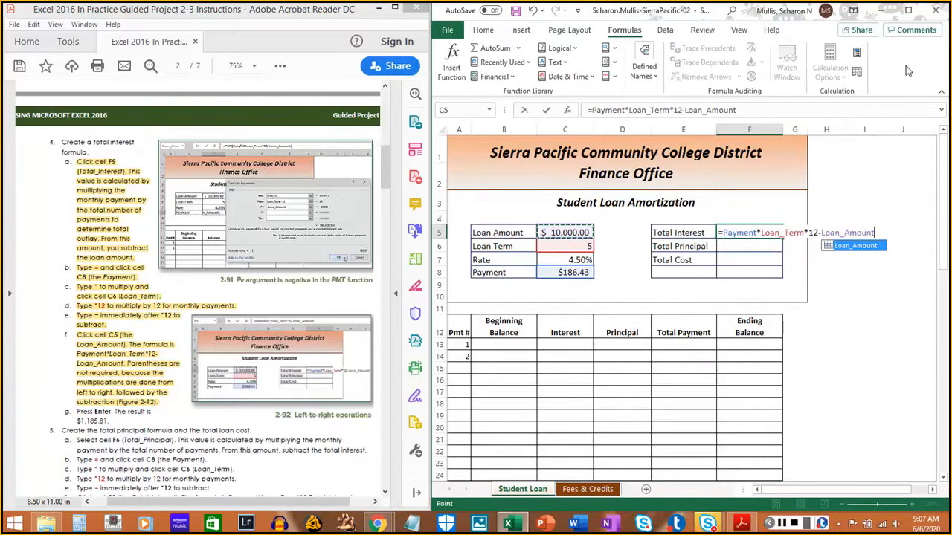
key("Return")
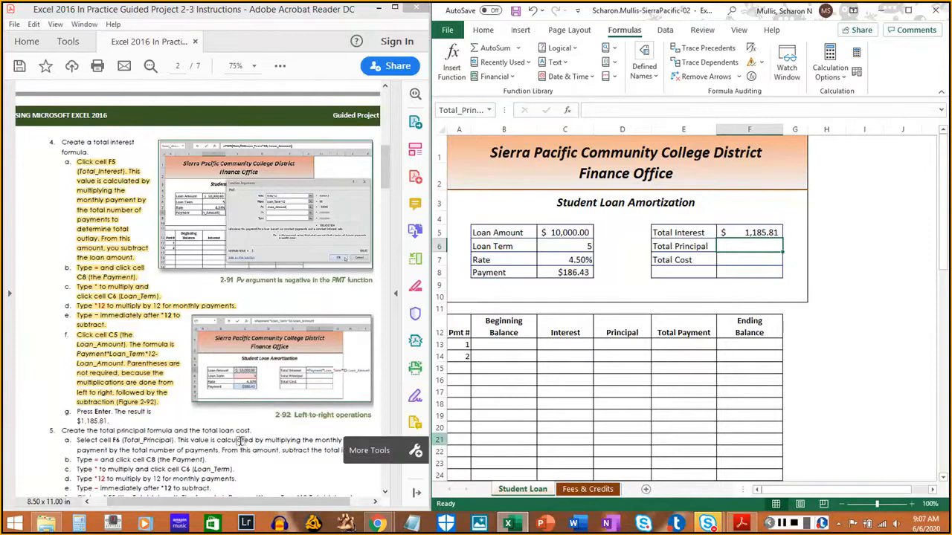
left_click(774, 232)
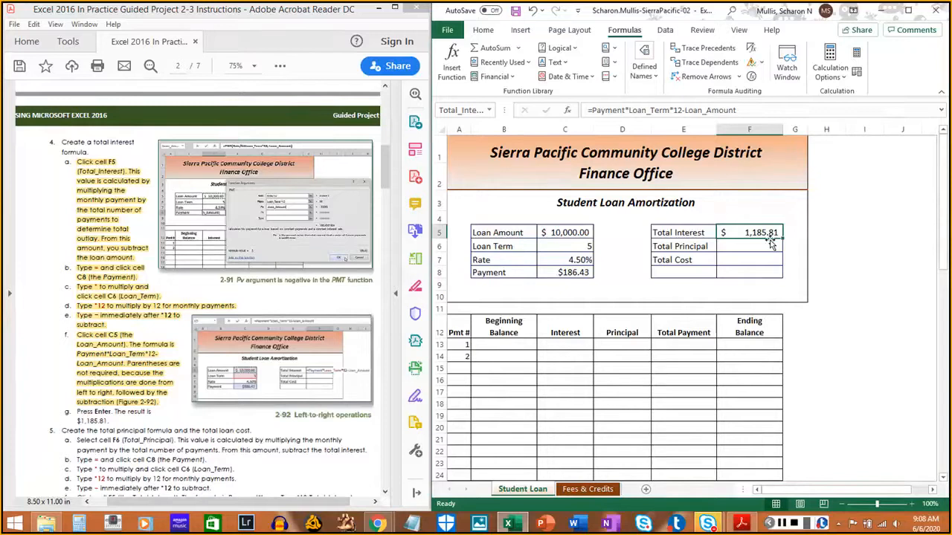
left_click(783, 524)
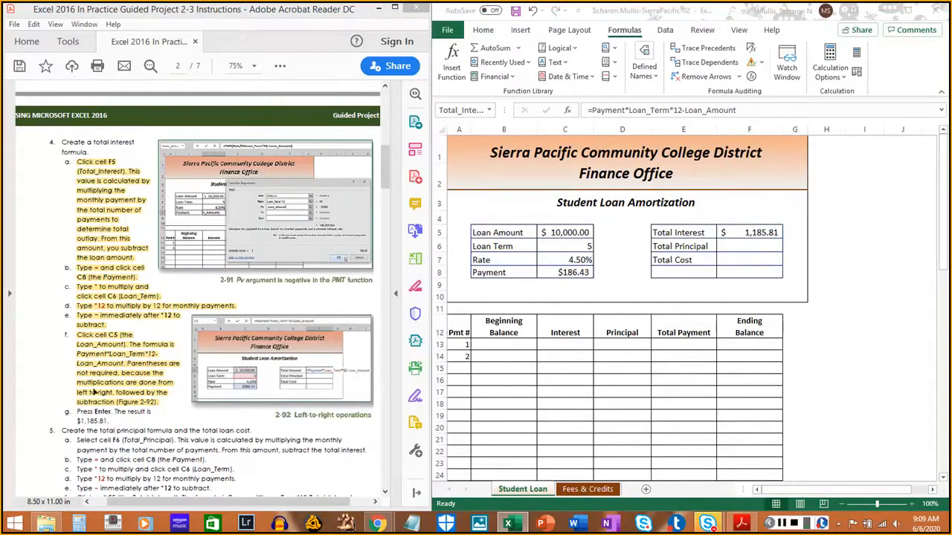
left_click_drag(75, 411, 100, 416)
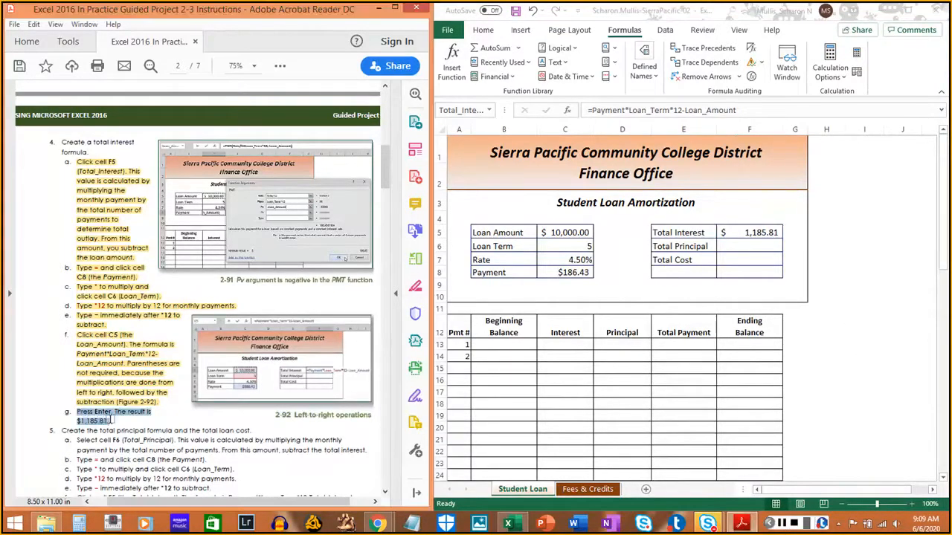
left_click(904, 87)
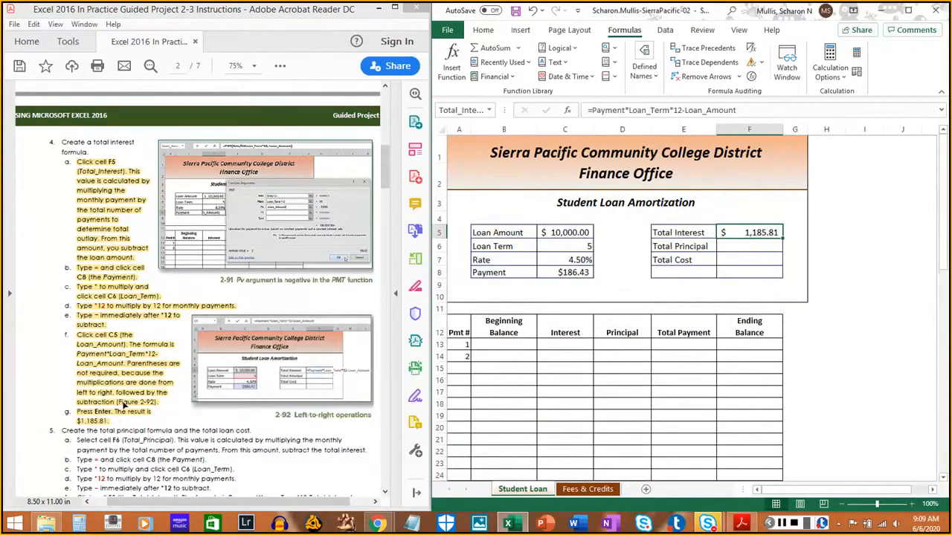
- Select the Total Principal cell F6 and highlight instruction 5a about its calculation in the PDF
left_click(49, 417)
scroll(49, 413, "down", 4)
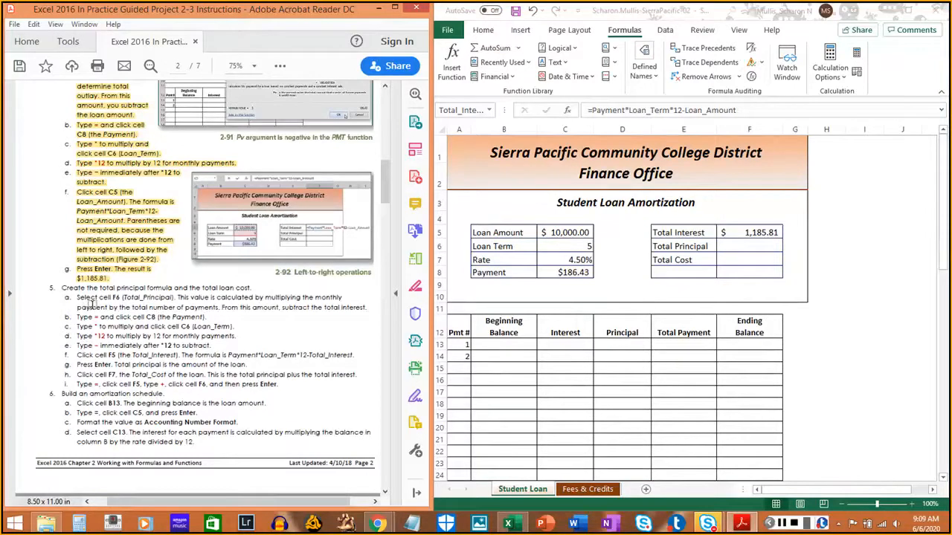
left_click(731, 251)
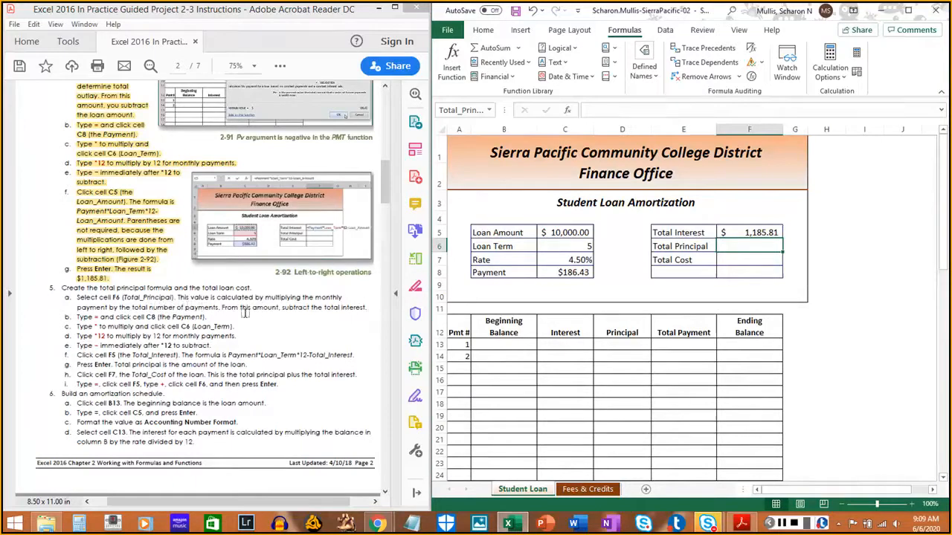
left_click_drag(77, 298, 368, 307)
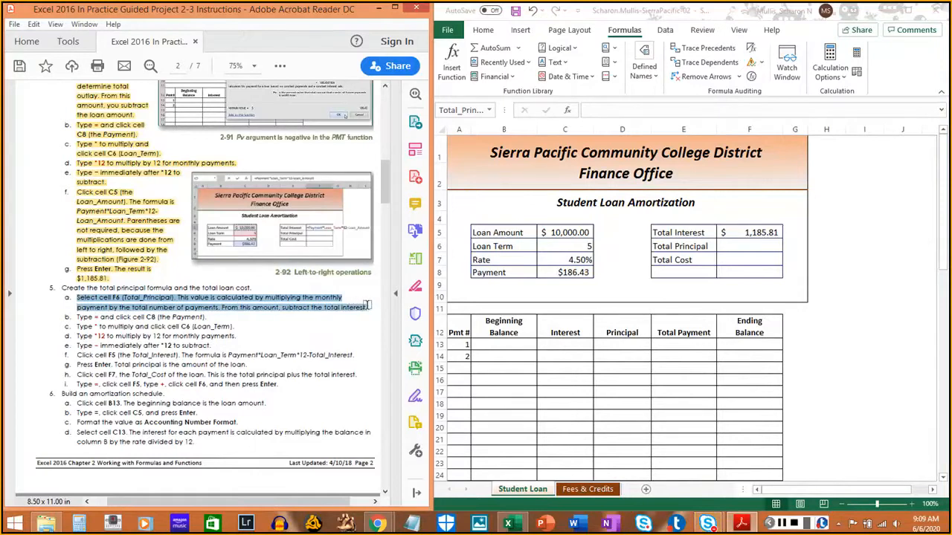
left_click(123, 310)
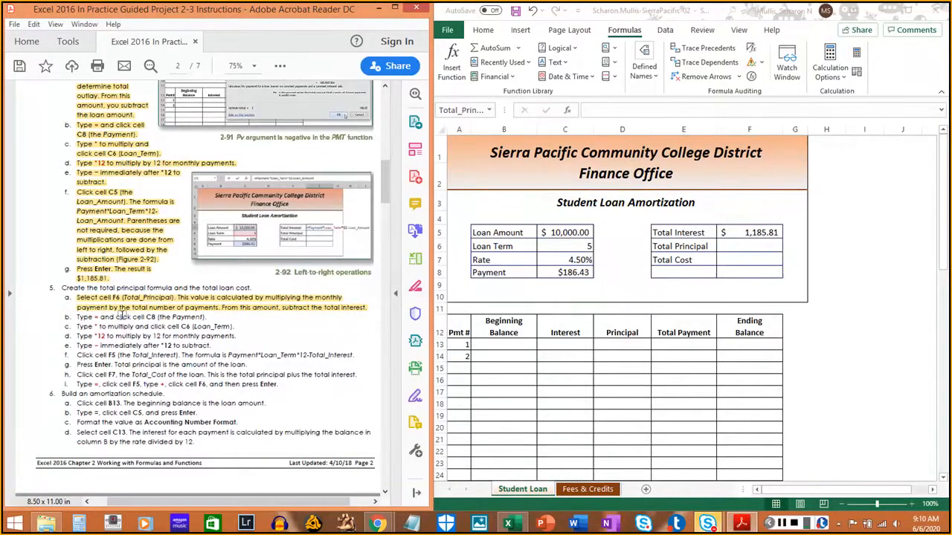
- Start the Total Principal formula in cell F6 as =Payment by referencing cell C8, and highlight instruction 5b in the PDF
left_click(755, 248)
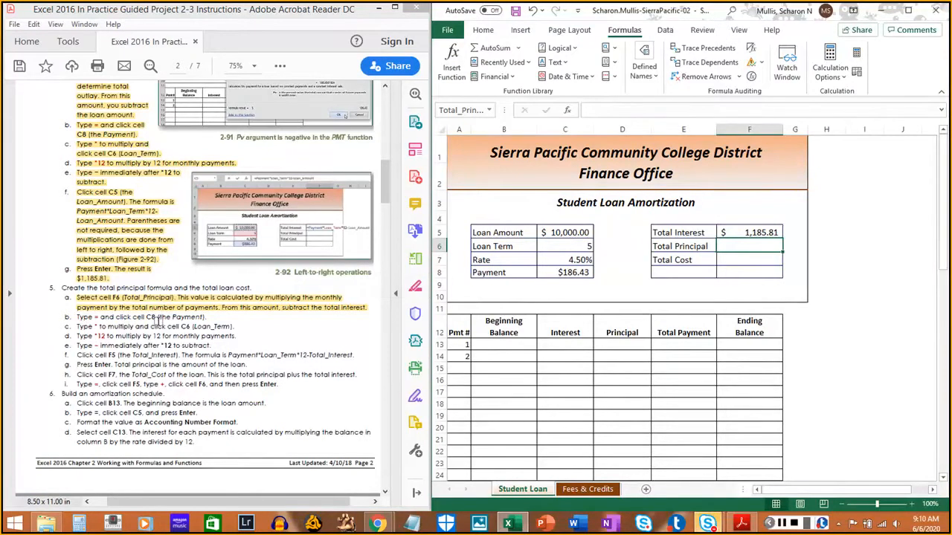
type("=")
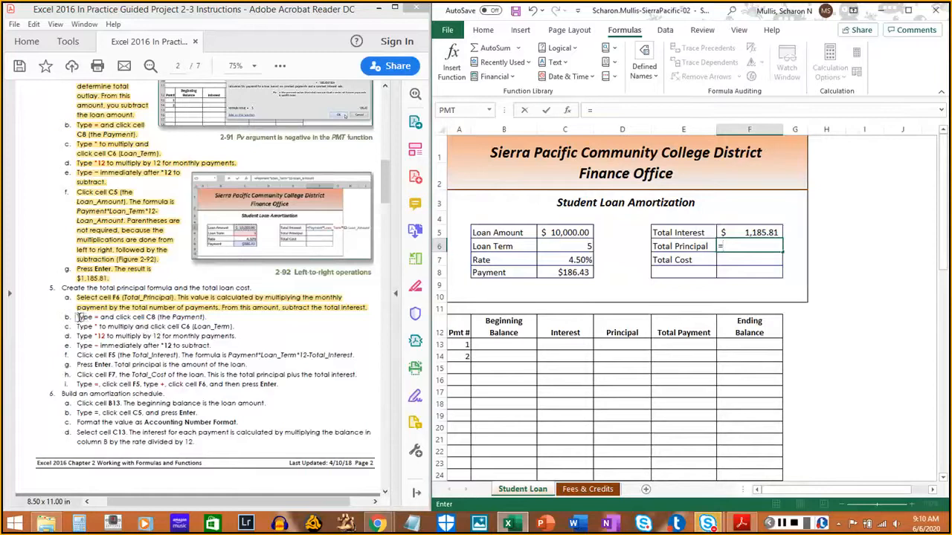
left_click_drag(77, 316, 211, 317)
left_click(211, 317)
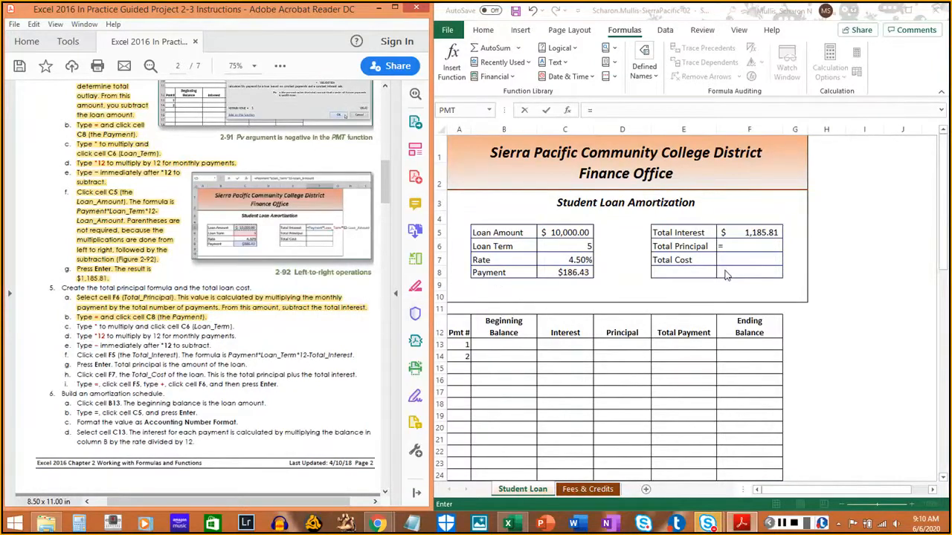
left_click(576, 273)
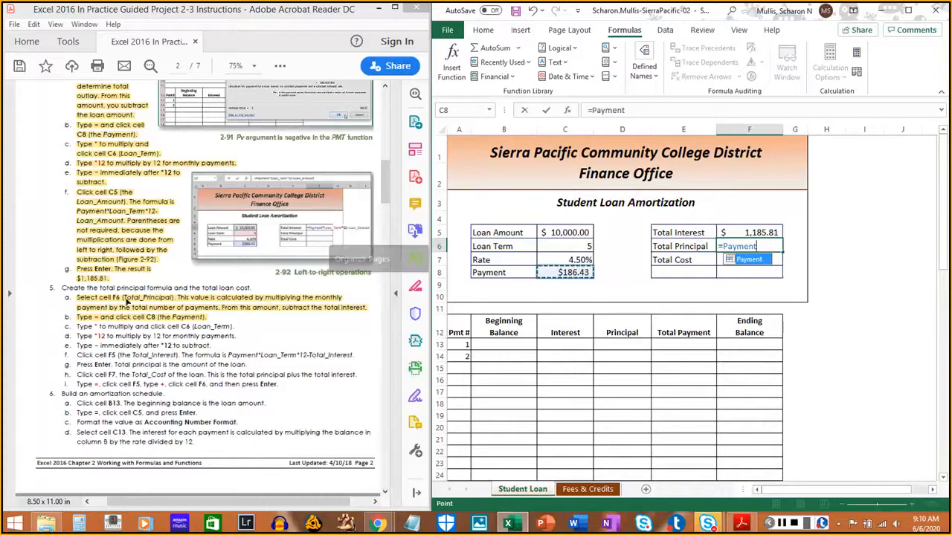
- Highlight instruction 5c in the PDF, and re-enter the F6 formula from cells C8 and C6 as =Payment*Loan_Term
left_click(74, 325)
left_click_drag(75, 326, 232, 326)
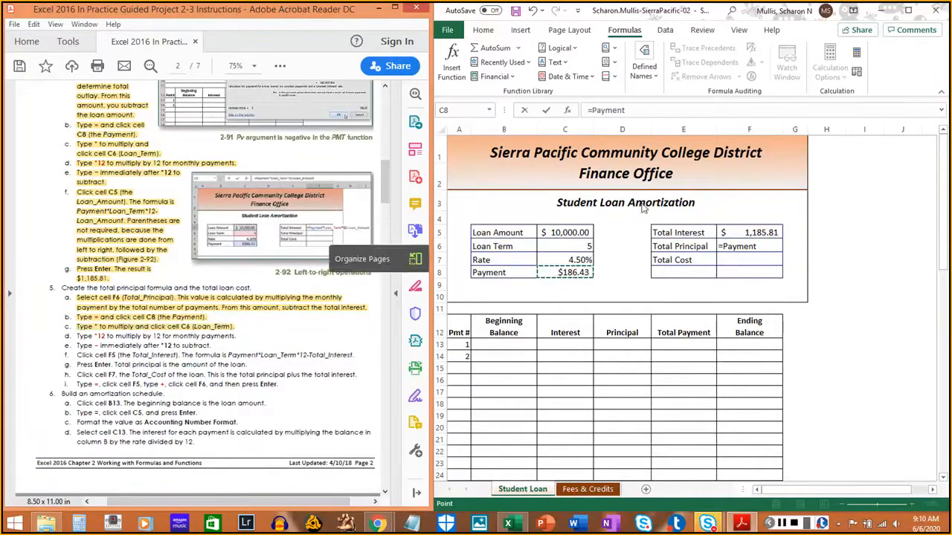
left_click(905, 66)
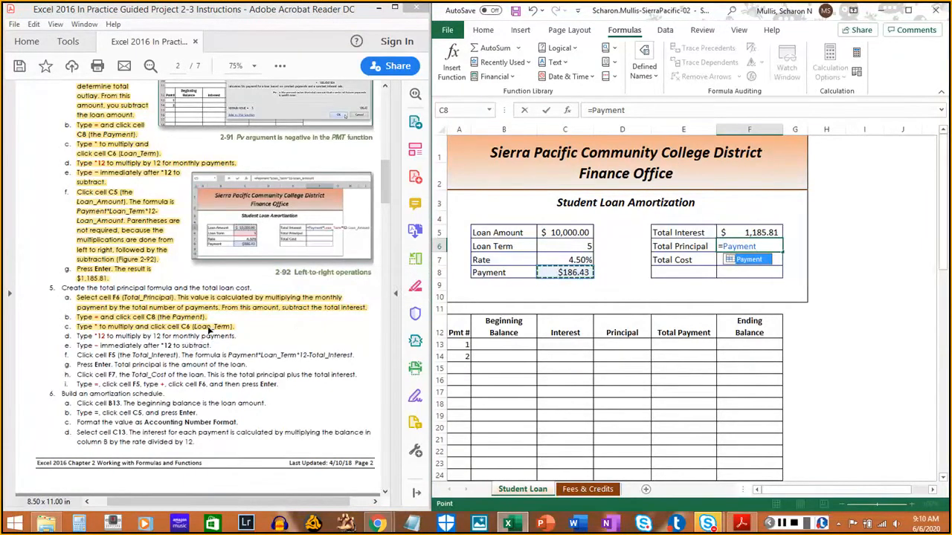
key("BackSpace")
key("BackSpace")
key("BackSpace")
key("BackSpace")
key("BackSpace")
key("BackSpace")
key("BackSpace")
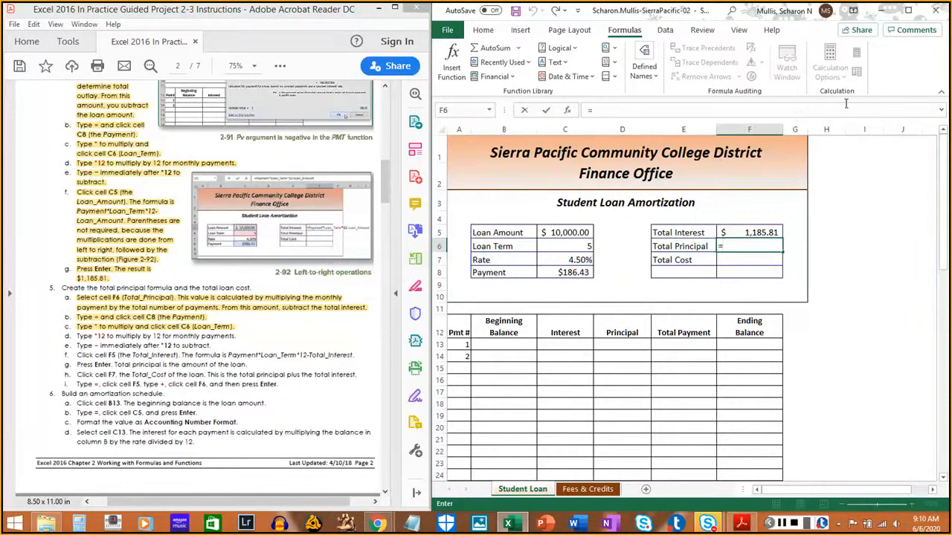
left_click(572, 273)
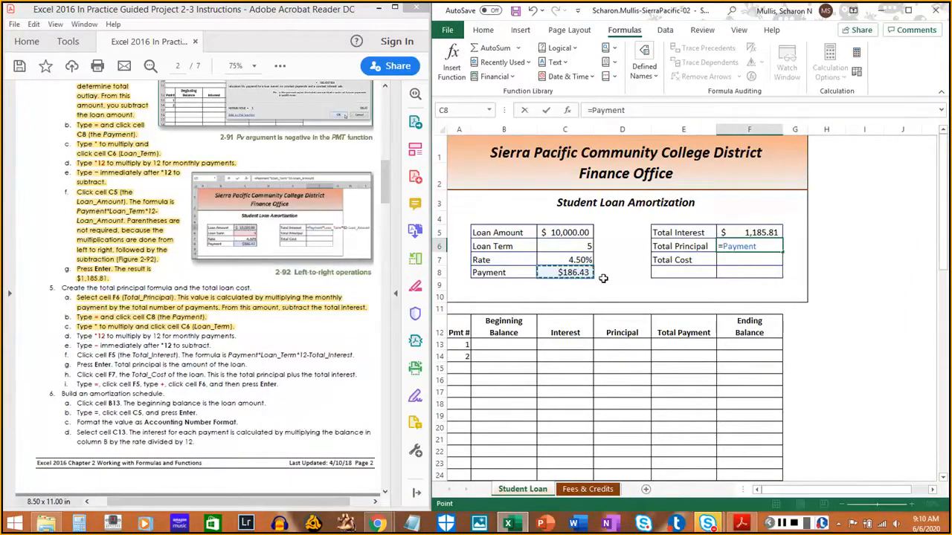
type("*")
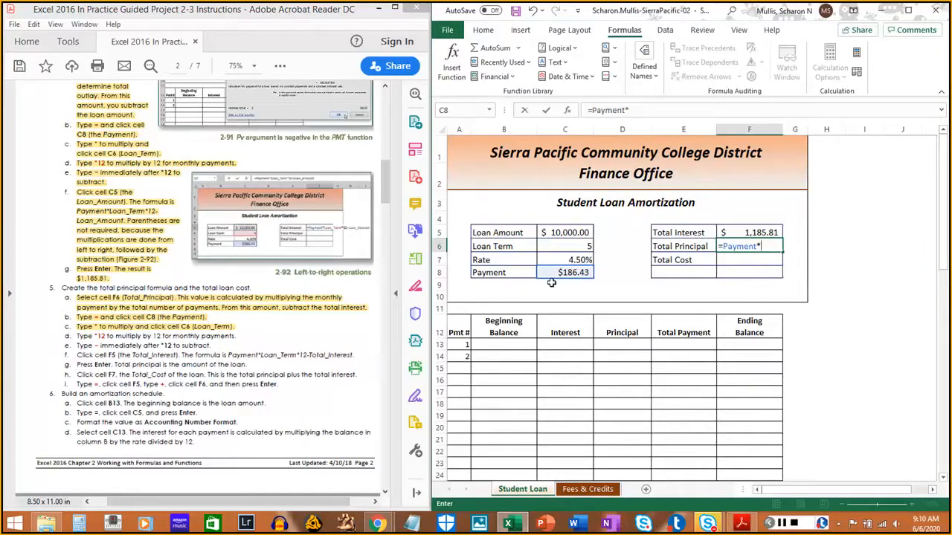
left_click(570, 246)
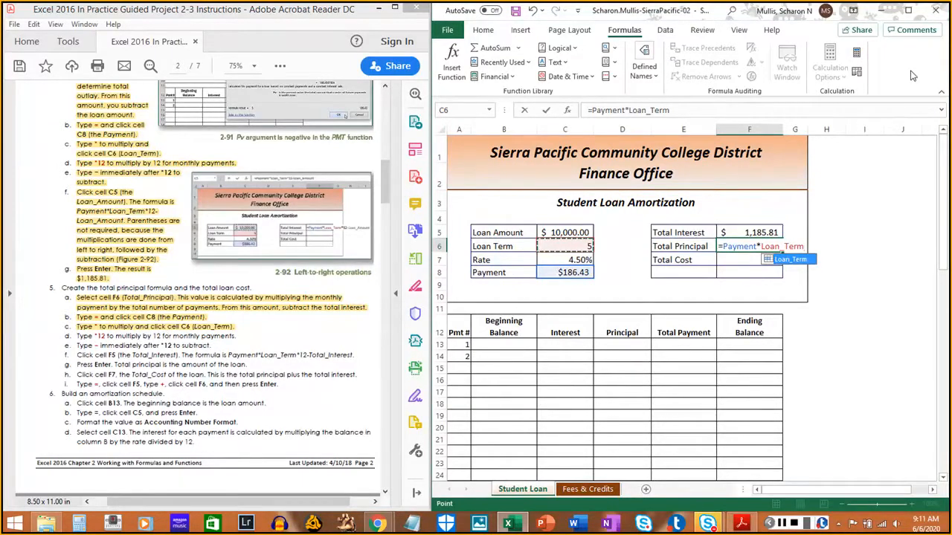
- Extend the F6 formula to =Payment*Loan_Term*12- and highlight instructions 5d and 5e in the PDF
type("*")
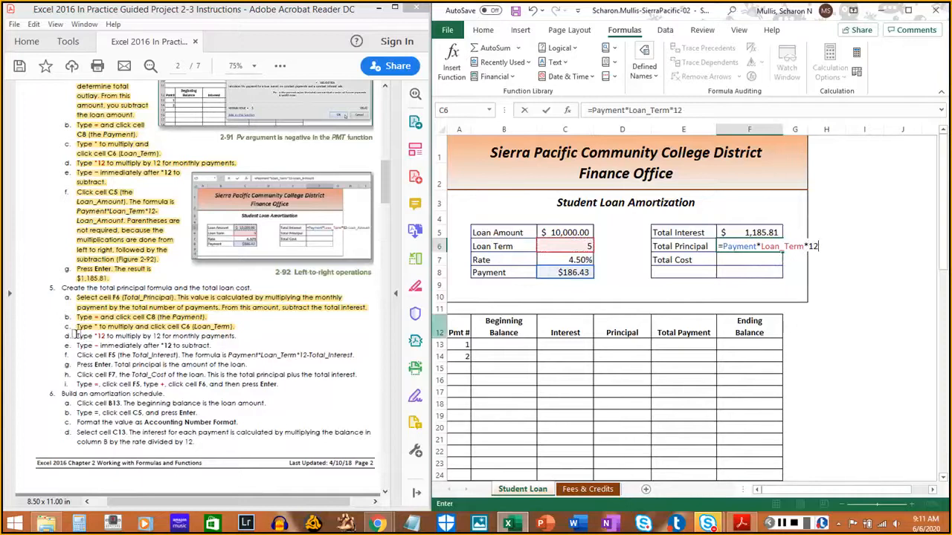
left_click_drag(75, 335, 235, 339)
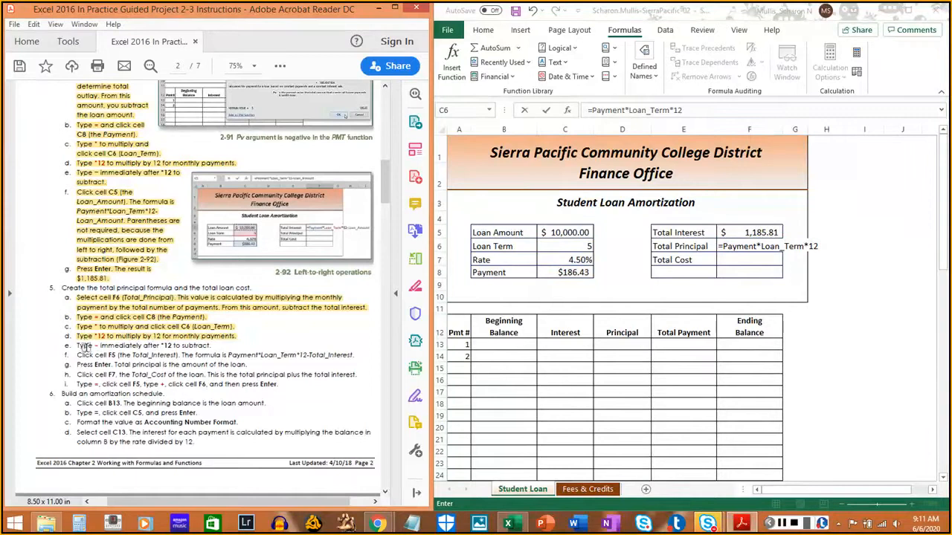
left_click(915, 73)
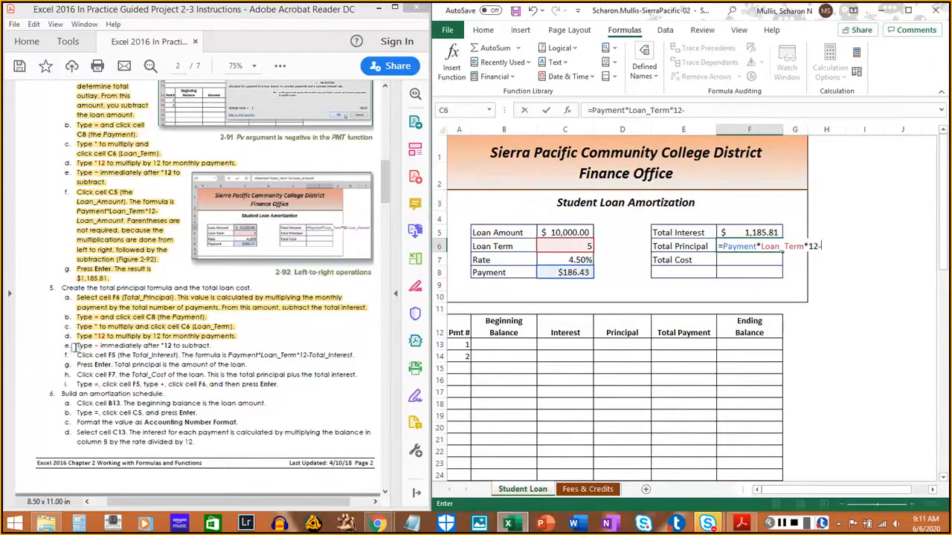
left_click_drag(74, 348, 219, 348)
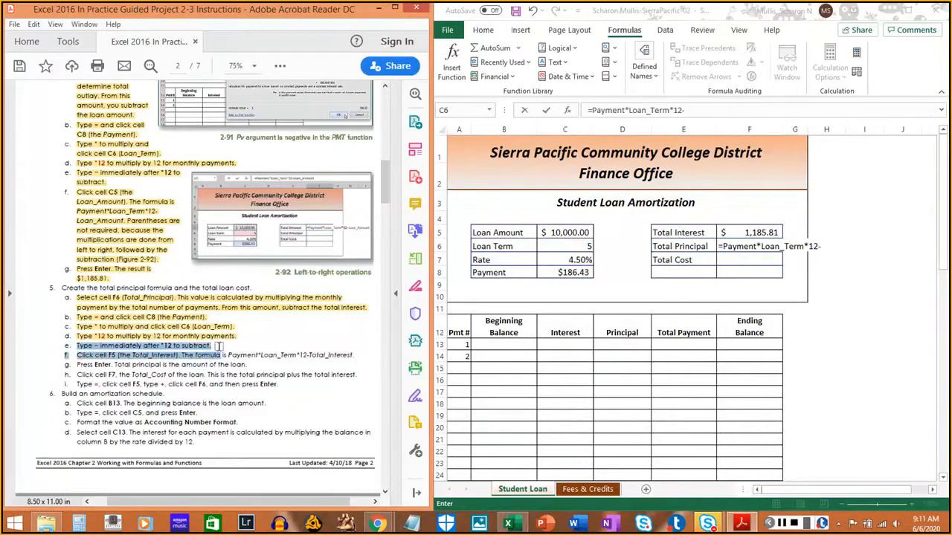
left_click(216, 346)
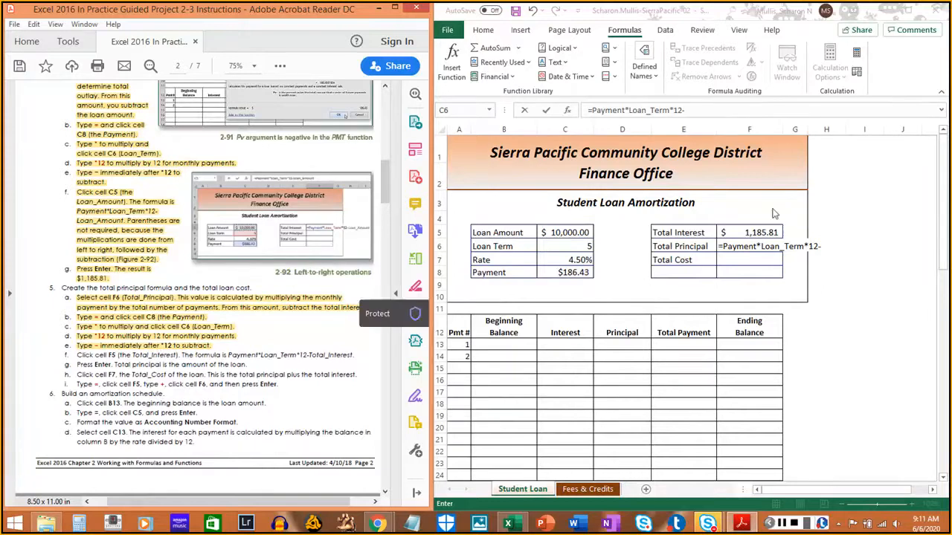
- Complete F6 as =Payment*Loan_Term*12-Total_Interest by referencing cell F5, and highlight instructions 5f and 5g in the PDF
left_click(916, 70)
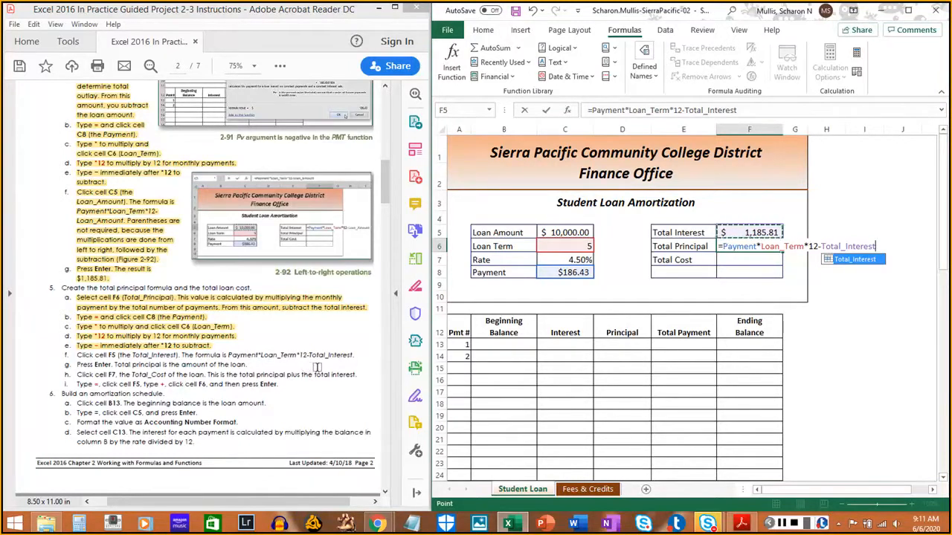
left_click_drag(75, 355, 354, 356)
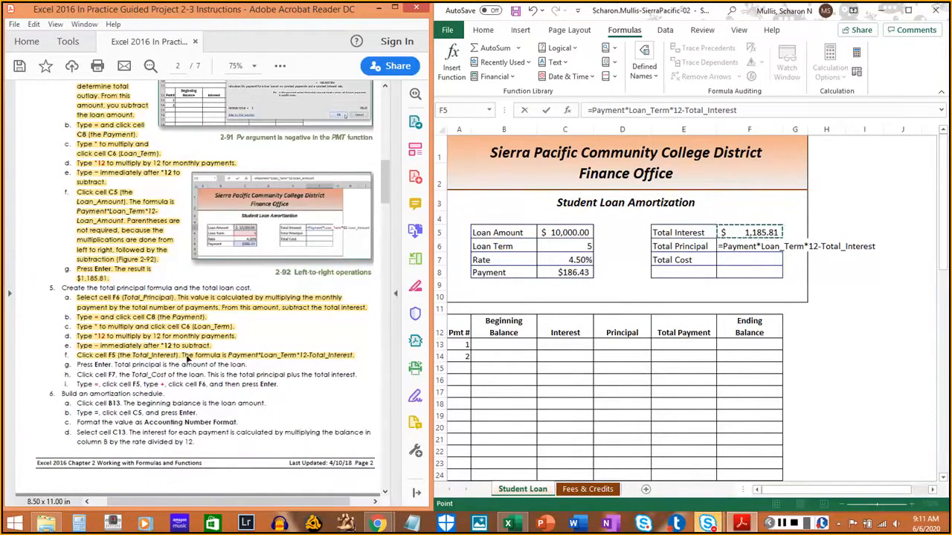
left_click(913, 62)
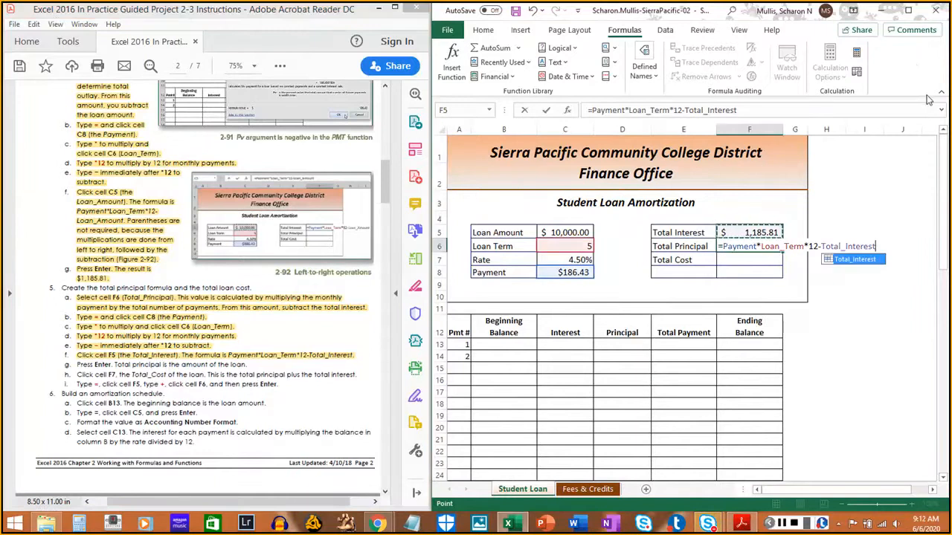
key("Return")
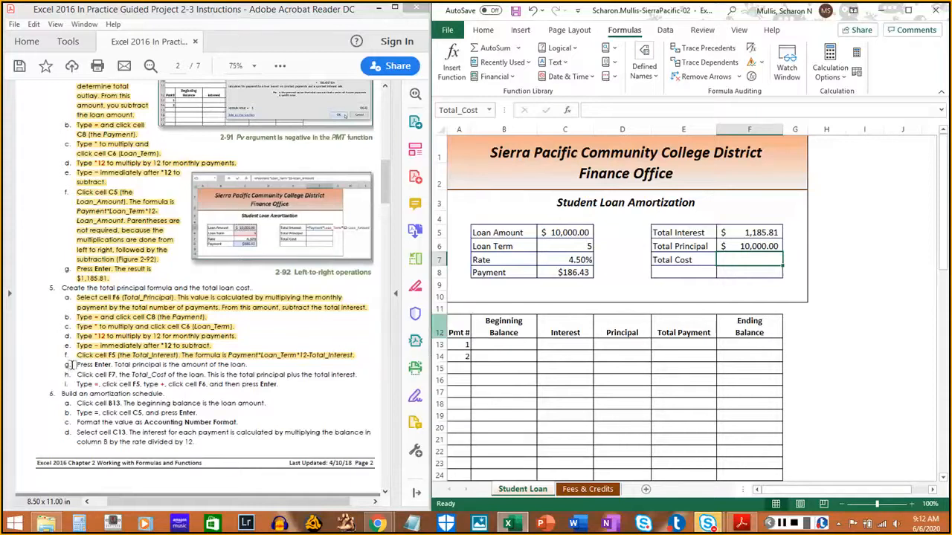
left_click_drag(73, 365, 254, 364)
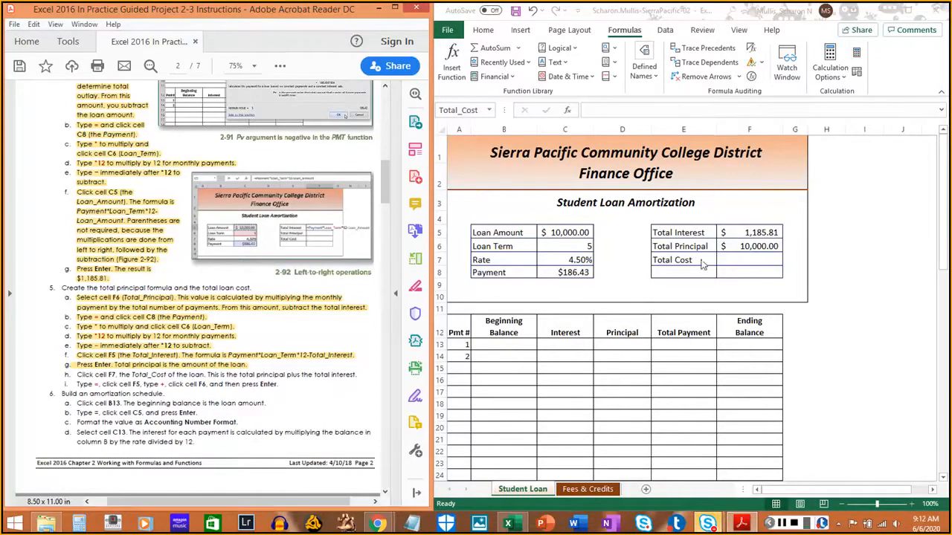
- Select the Total Cost cell F7 and highlight instruction 5h in the PDF
left_click(755, 261)
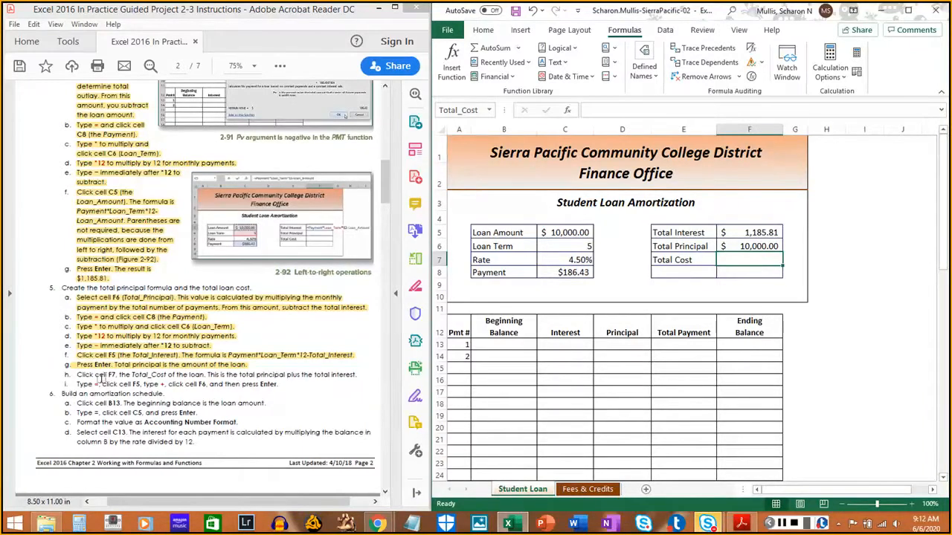
left_click_drag(75, 374, 356, 374)
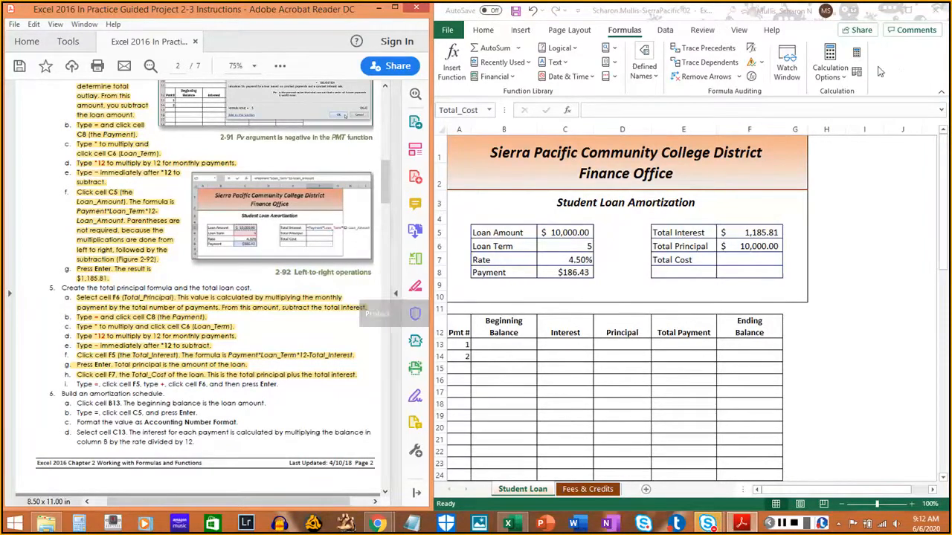
left_click(901, 74)
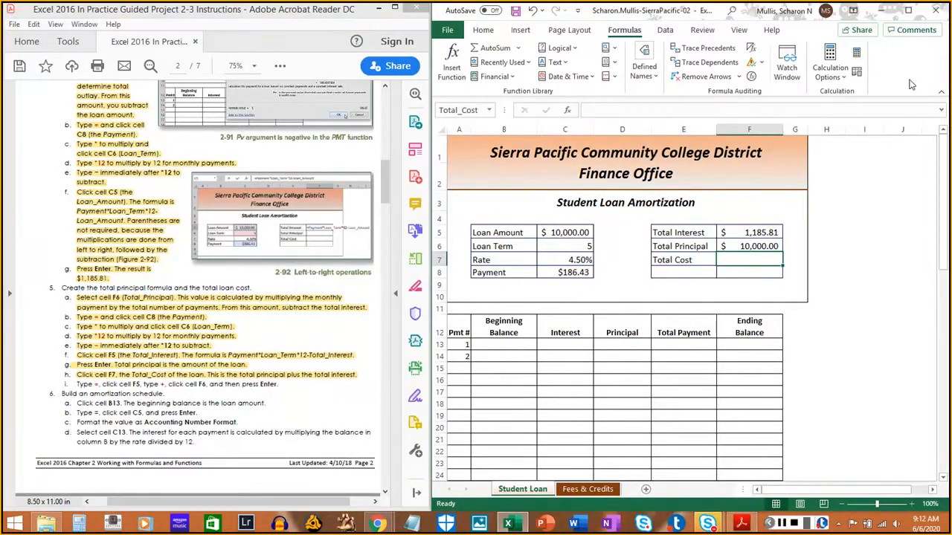
- Enter =Total_Interest+Total_Principal in cell F7 by referencing F5 and F6, and highlight instruction 5i in the PDF
type("=")
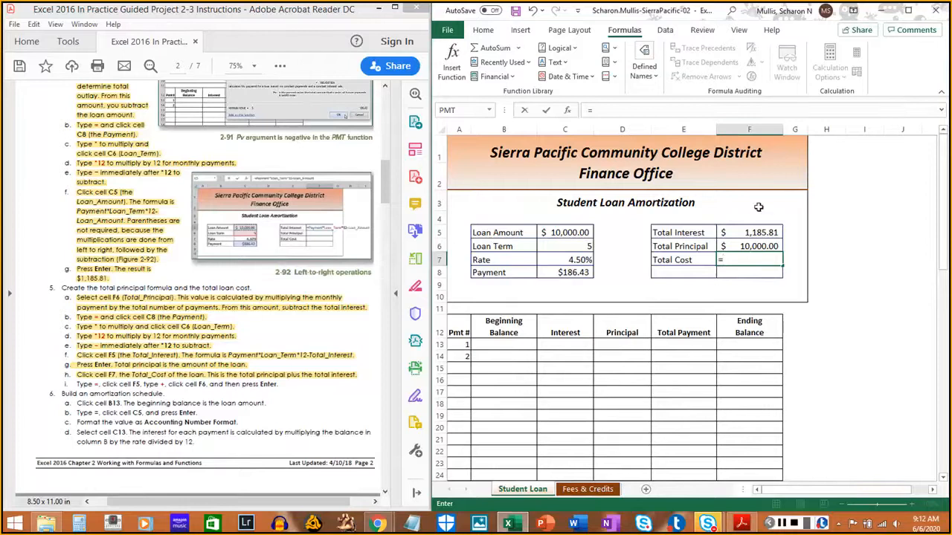
left_click(753, 233)
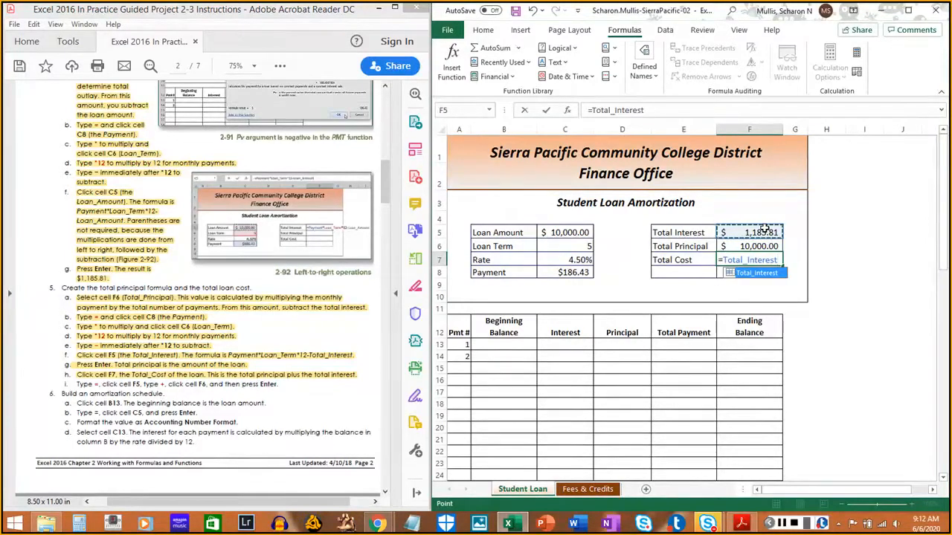
type("+")
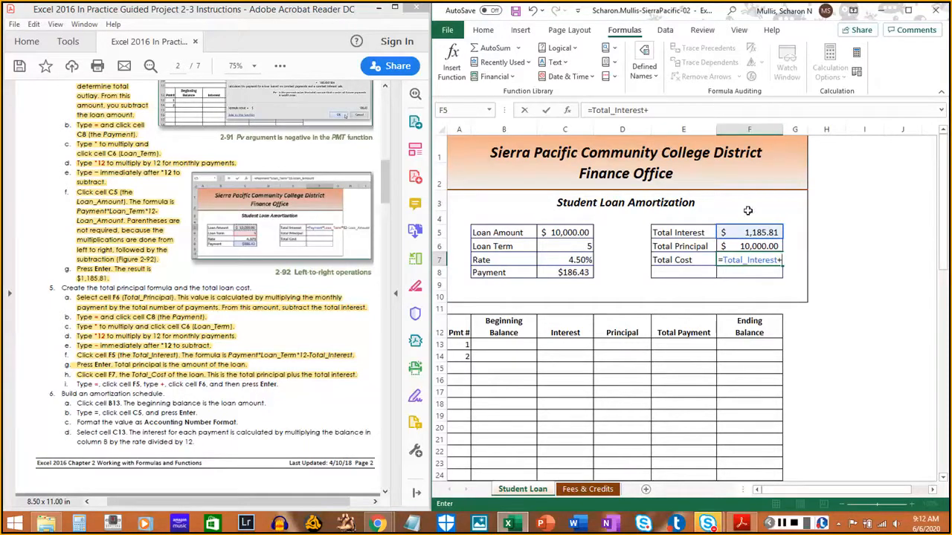
left_click(750, 245)
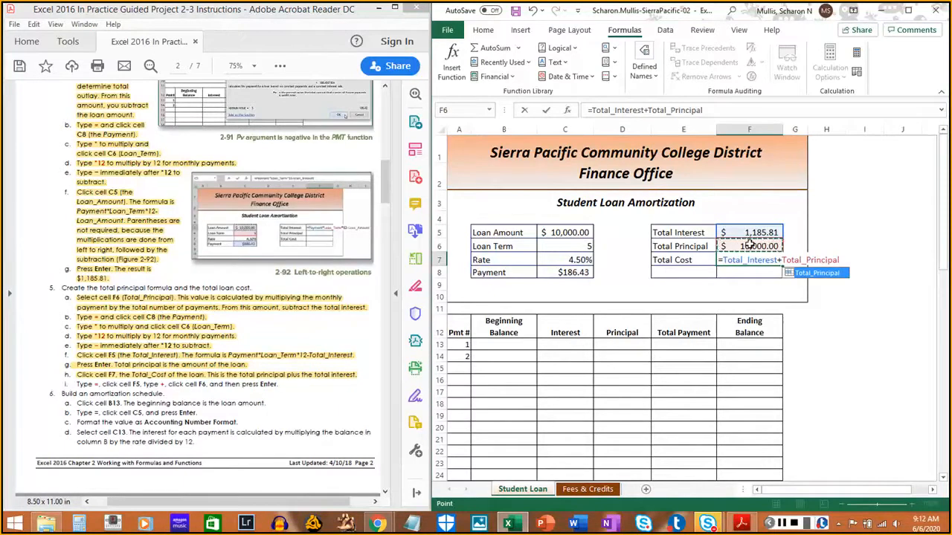
key("Return")
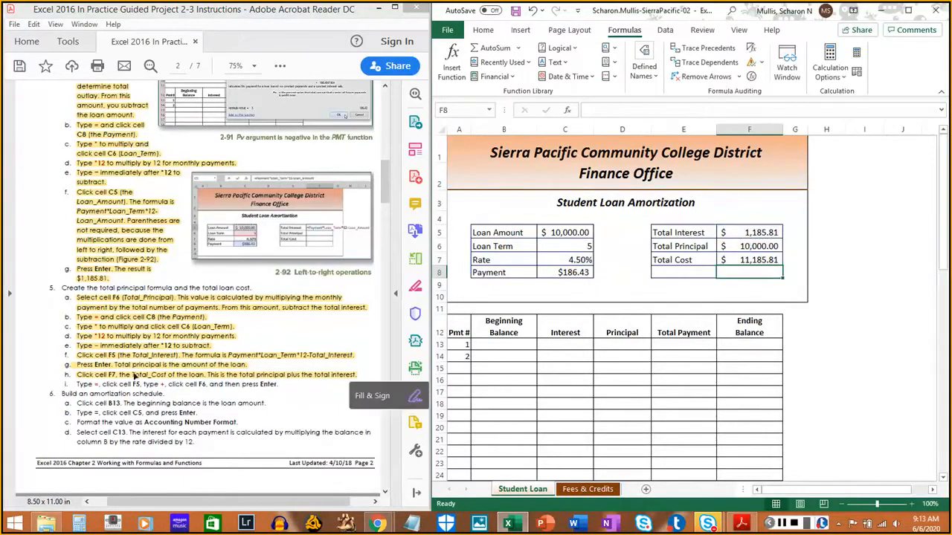
left_click_drag(75, 384, 284, 386)
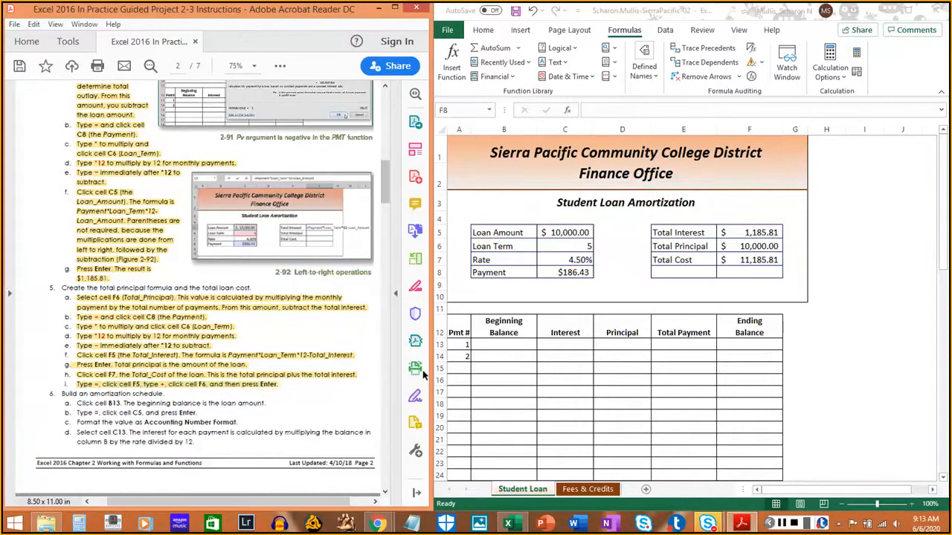
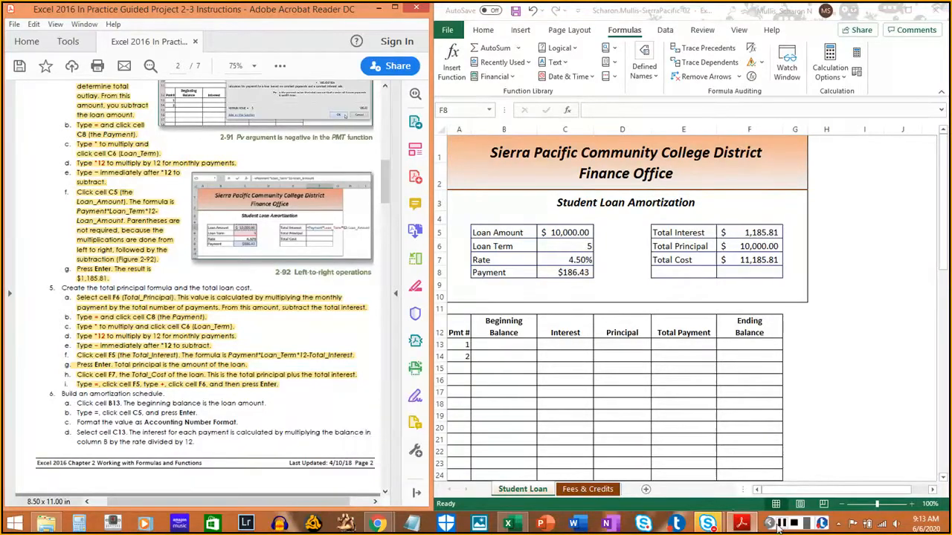
- Select the first Beginning Balance cell B13 and highlight instruction 6a in the PDF
left_click(867, 343)
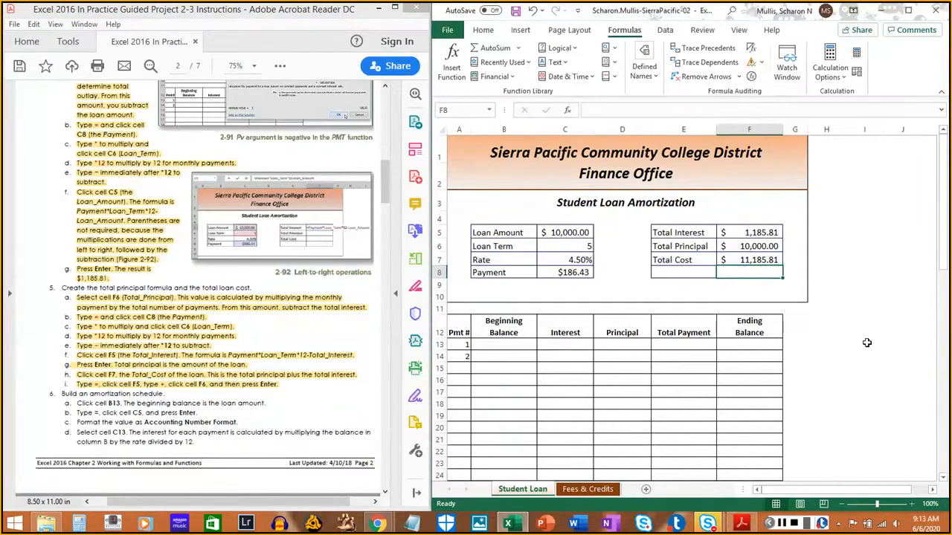
left_click(131, 377)
scroll(131, 377, "down", 5)
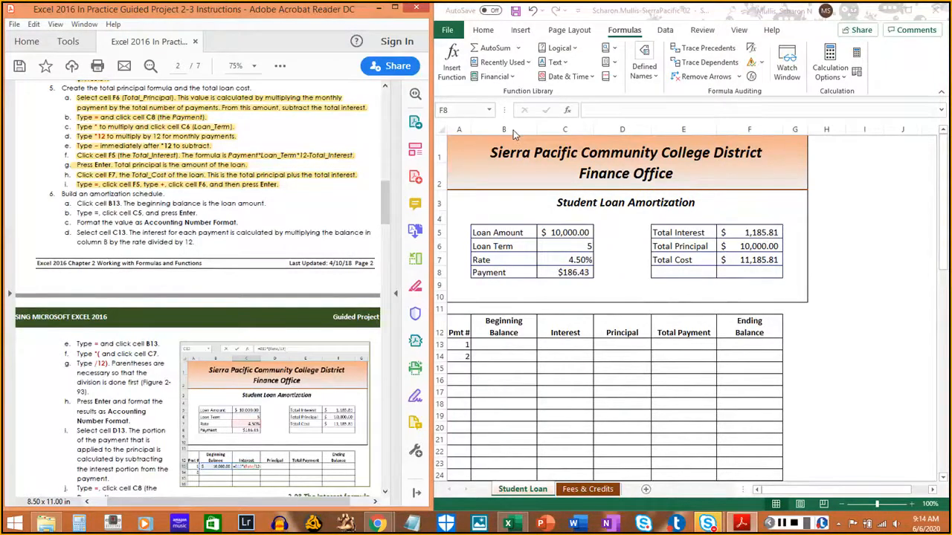
left_click(487, 346)
left_click_drag(77, 203, 269, 206)
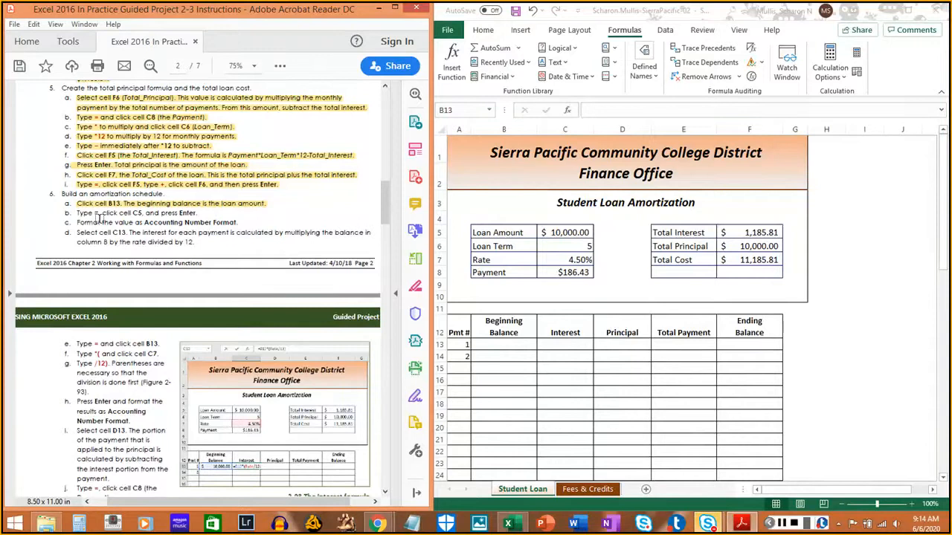
- Enter =Loan_Amount in cell B13 by referencing cell C5, and highlight instruction 6b in the PDF
left_click(487, 347)
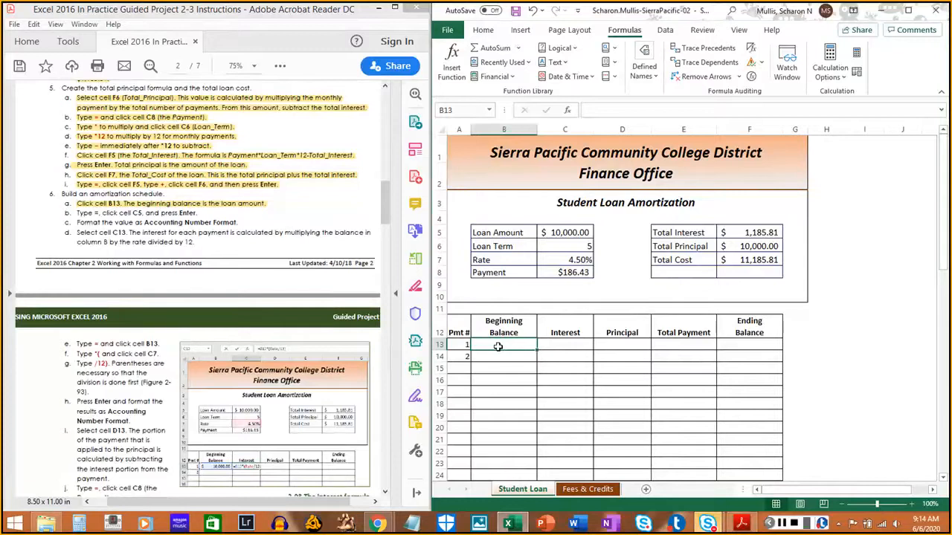
type("=")
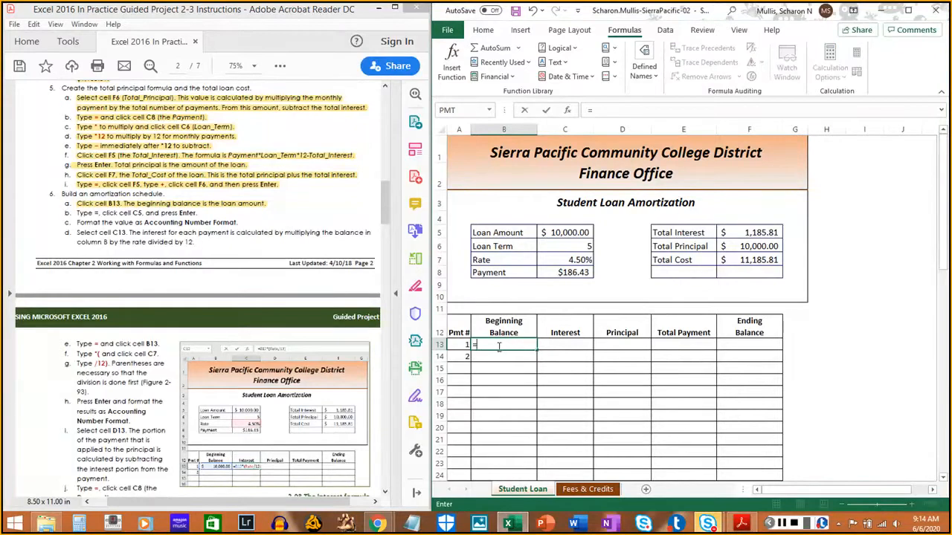
left_click(569, 233)
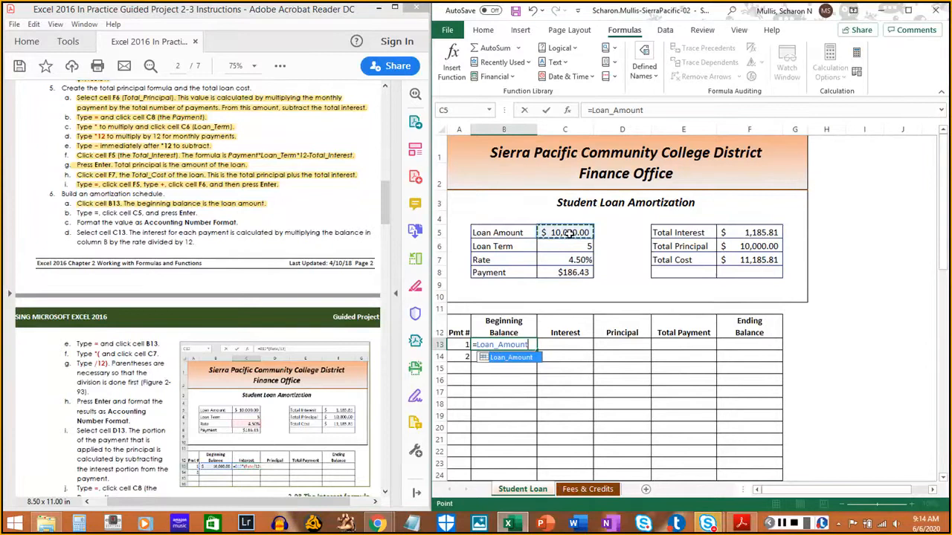
key("Return")
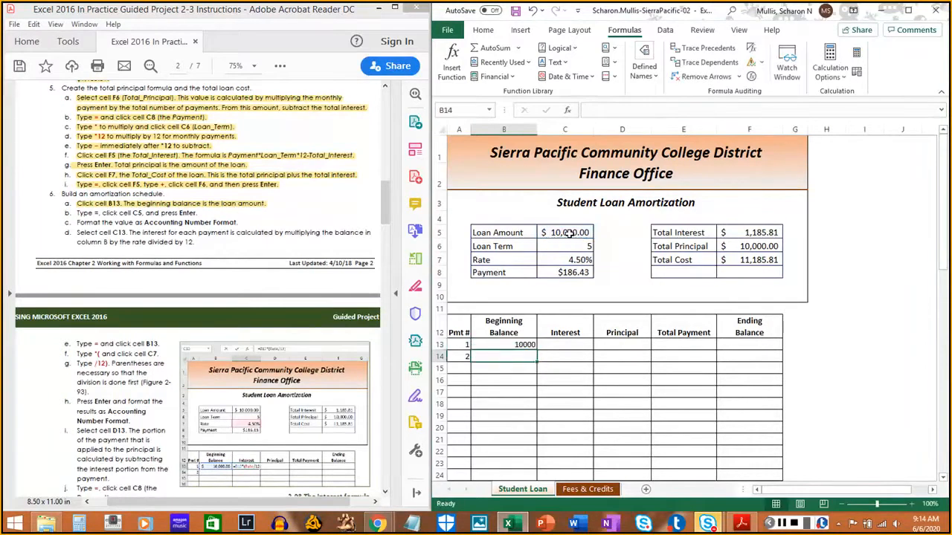
left_click_drag(76, 213, 195, 218)
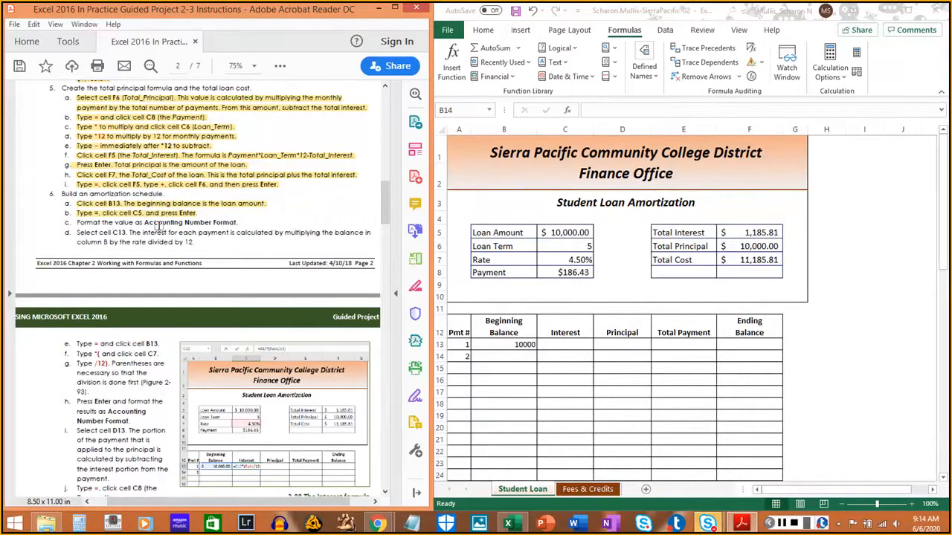
- Format the beginning balance in cell B13 as Accounting and highlight instruction 6c in the PDF
left_click(523, 344)
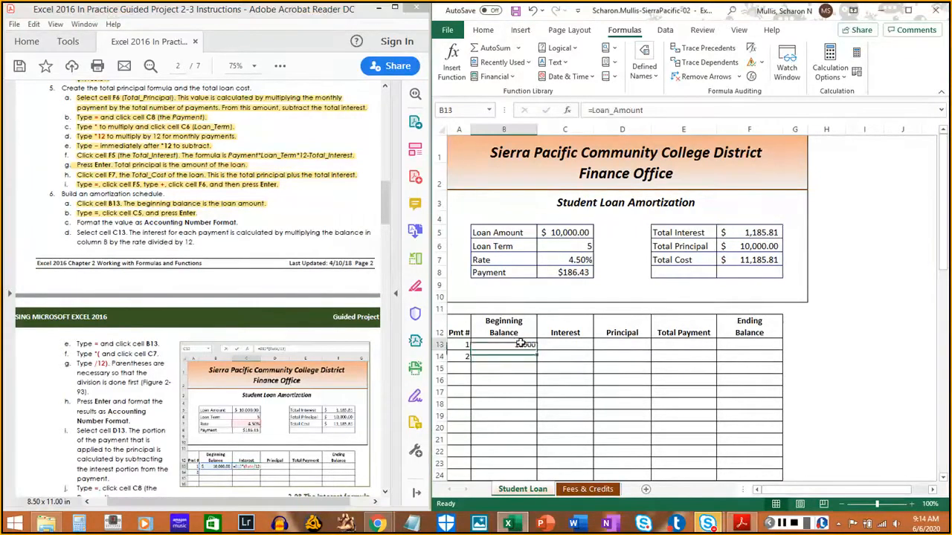
left_click(483, 31)
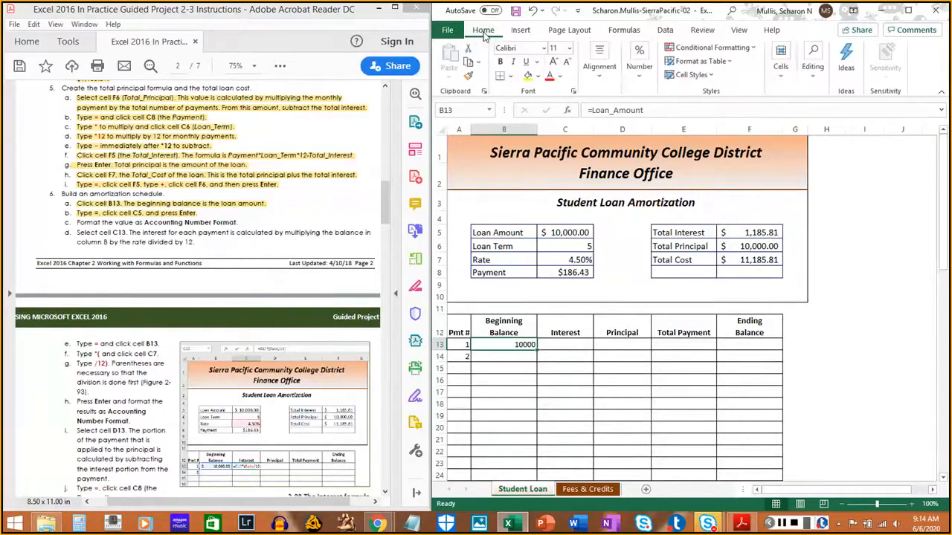
left_click(639, 71)
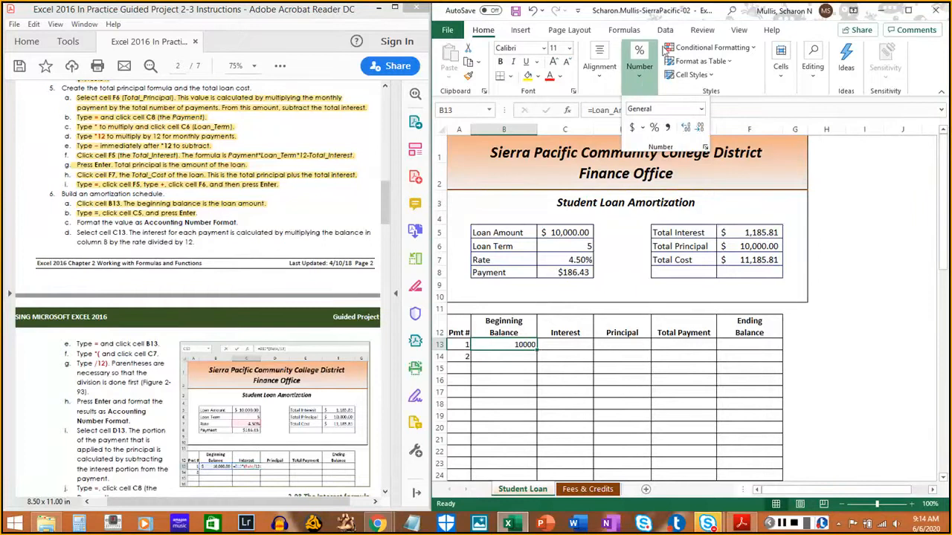
left_click(909, 15)
left_click(909, 14)
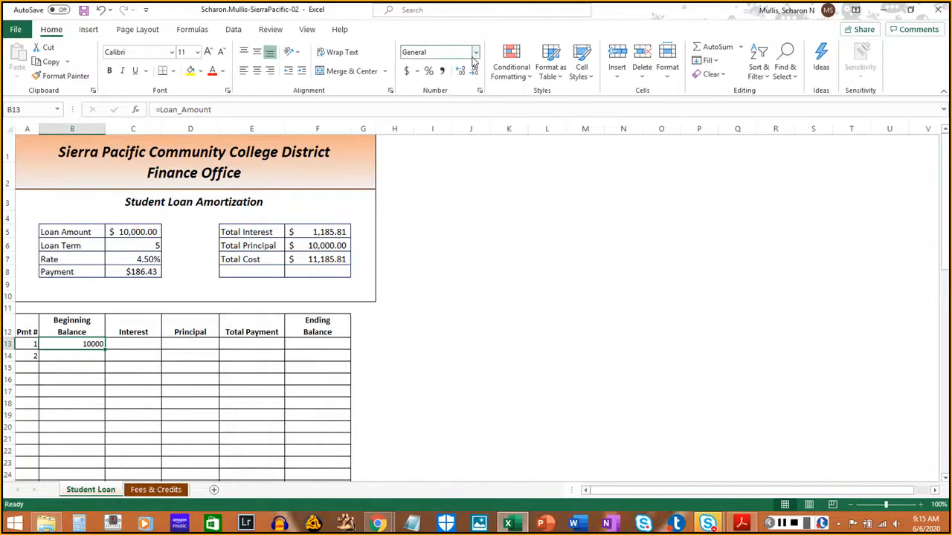
left_click(475, 54)
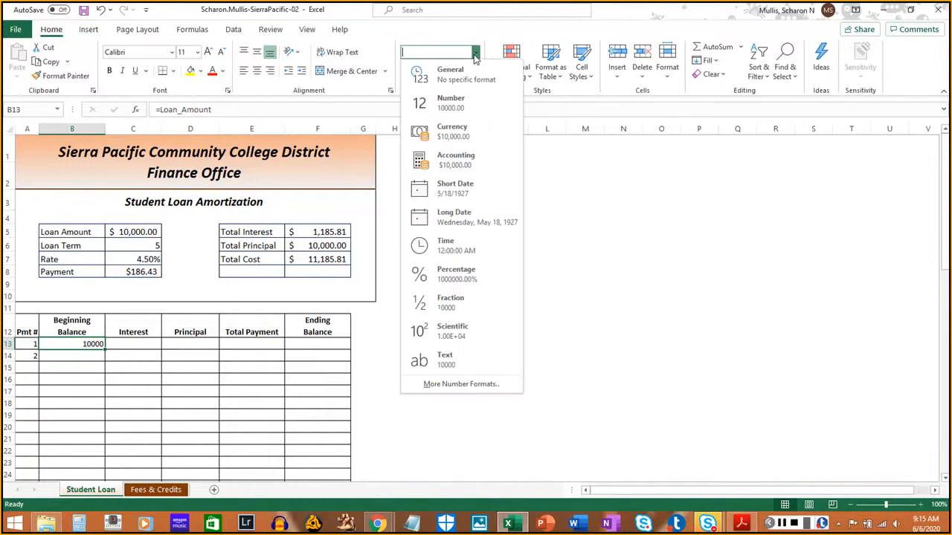
left_click(462, 165)
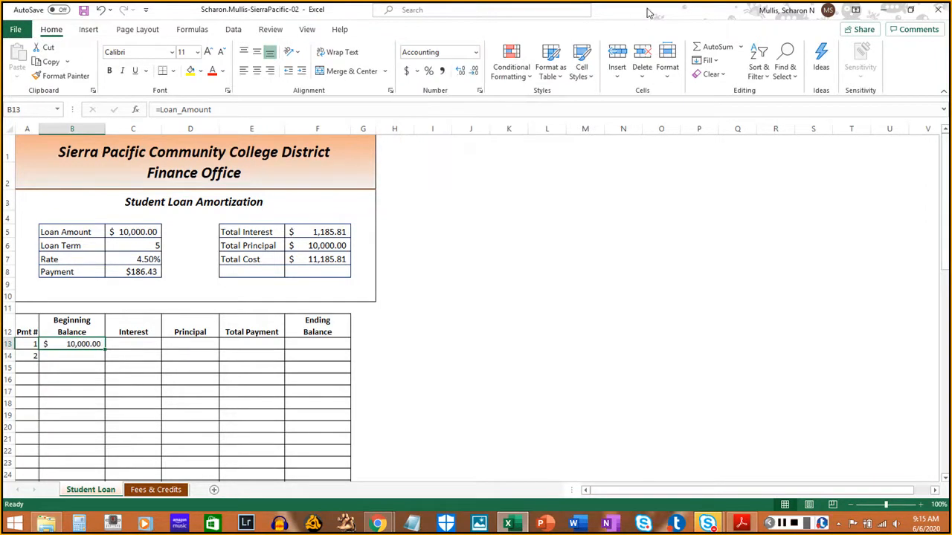
left_click_drag(657, 10, 683, 2)
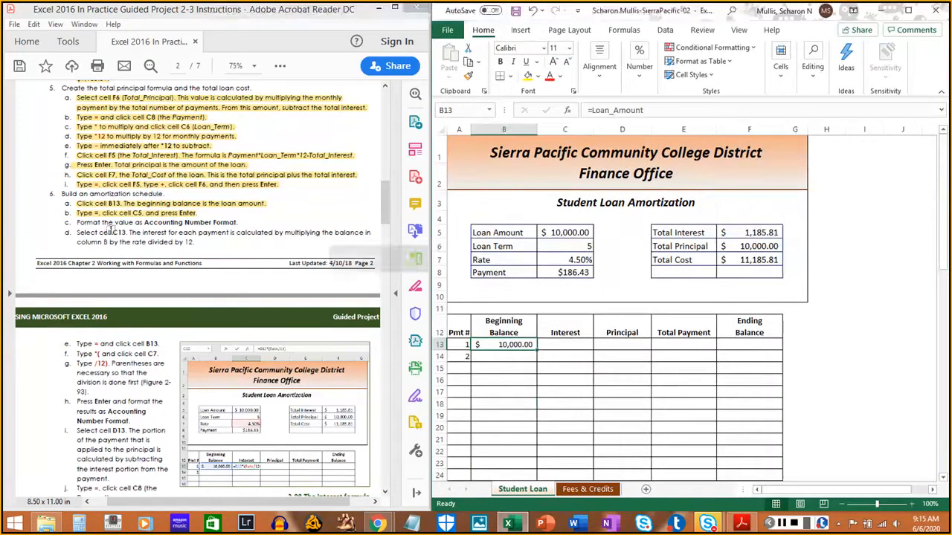
left_click_drag(78, 222, 237, 223)
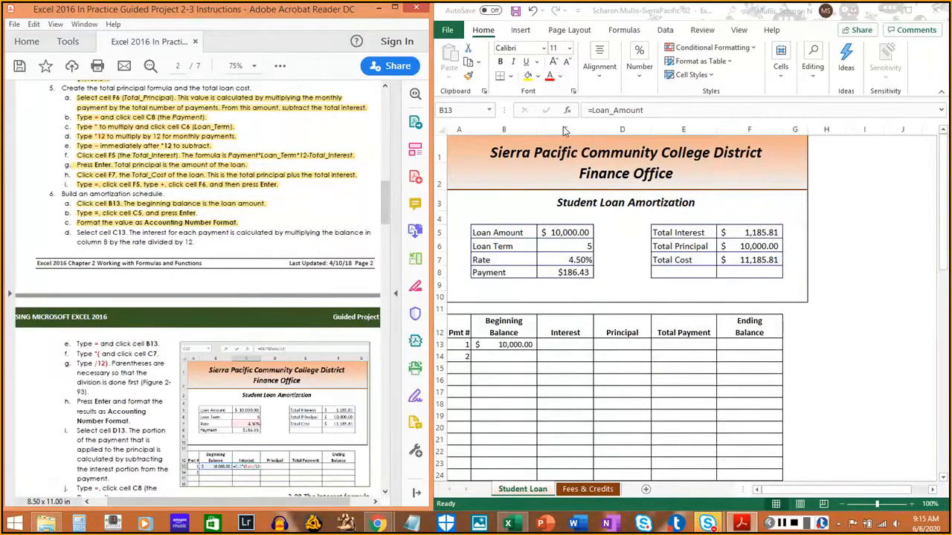
- Start the interest formula in cell C13 with =B13, and highlight instructions 6d and 6e in the PDF
left_click(564, 343)
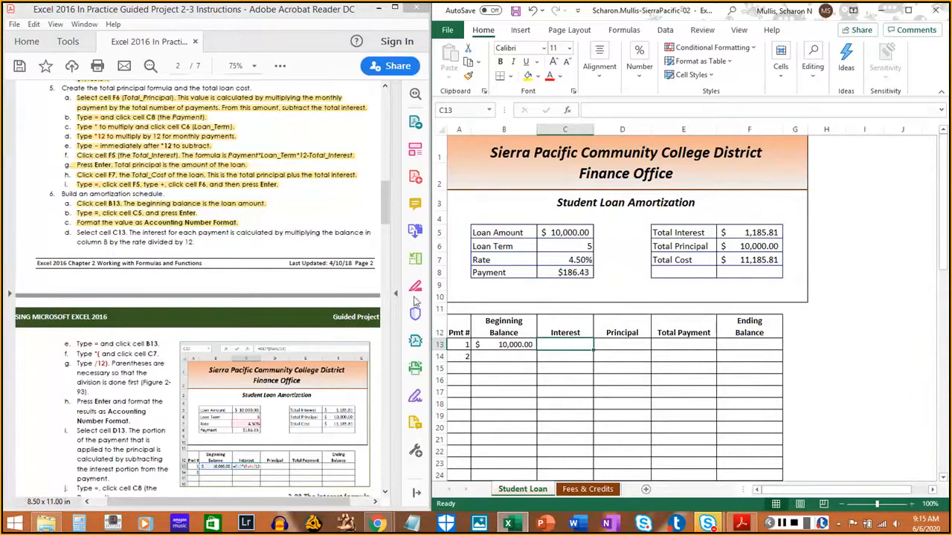
left_click_drag(77, 233, 195, 243)
scroll(91, 368, "down", 2)
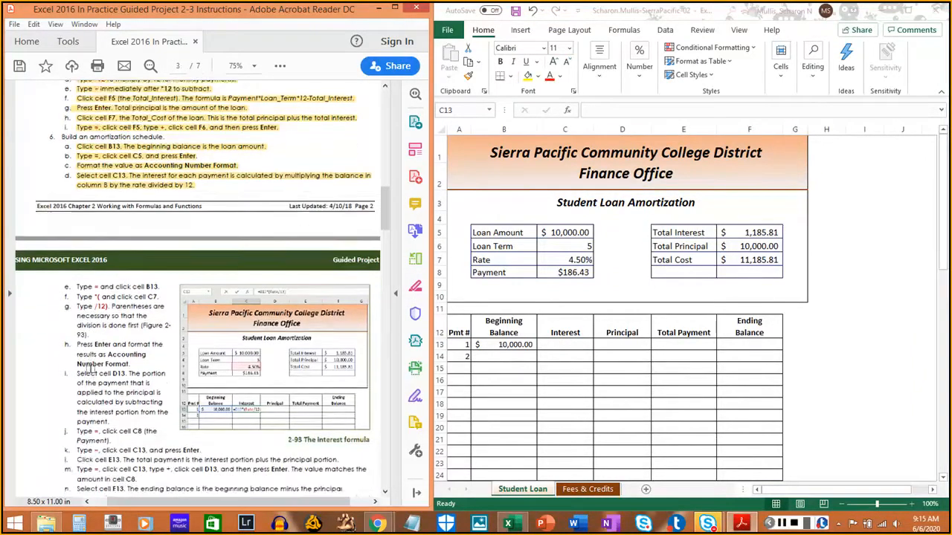
scroll(89, 368, "down", 3)
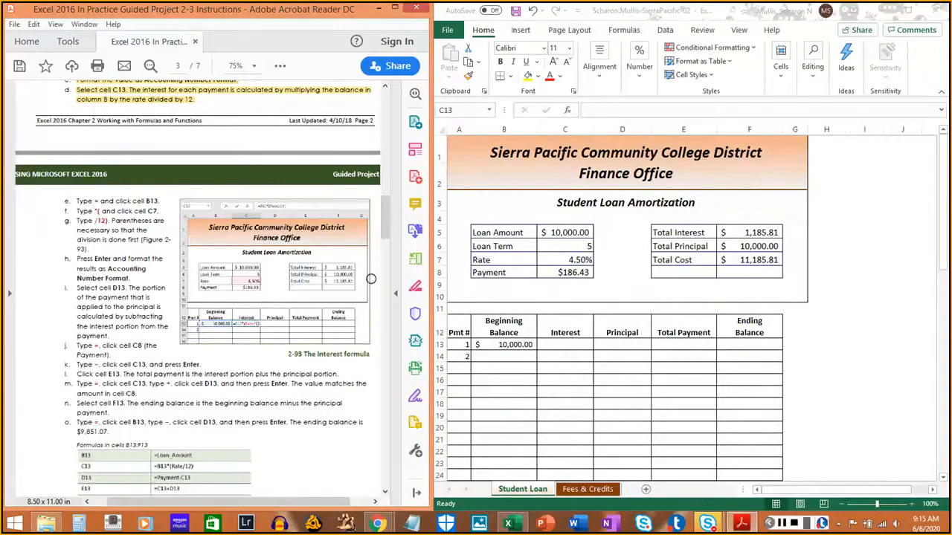
left_click(564, 346)
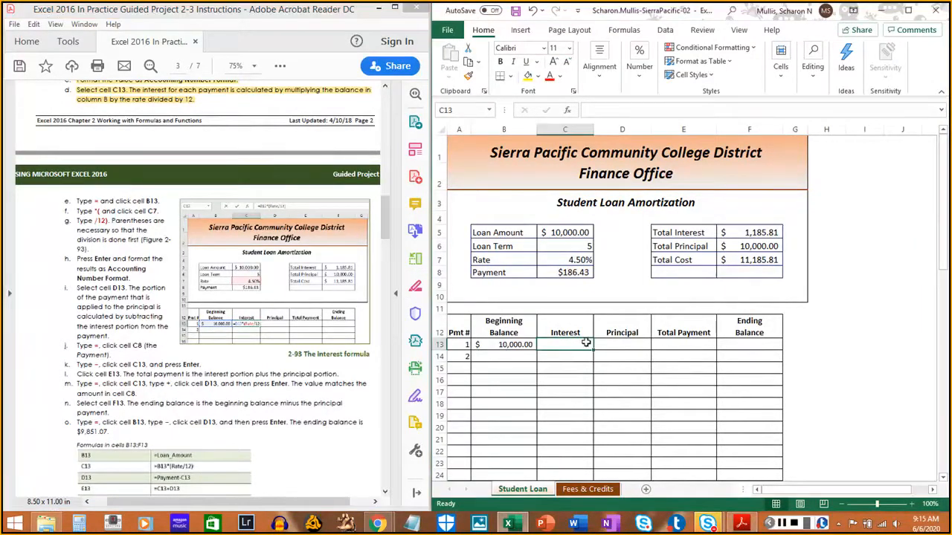
type("=")
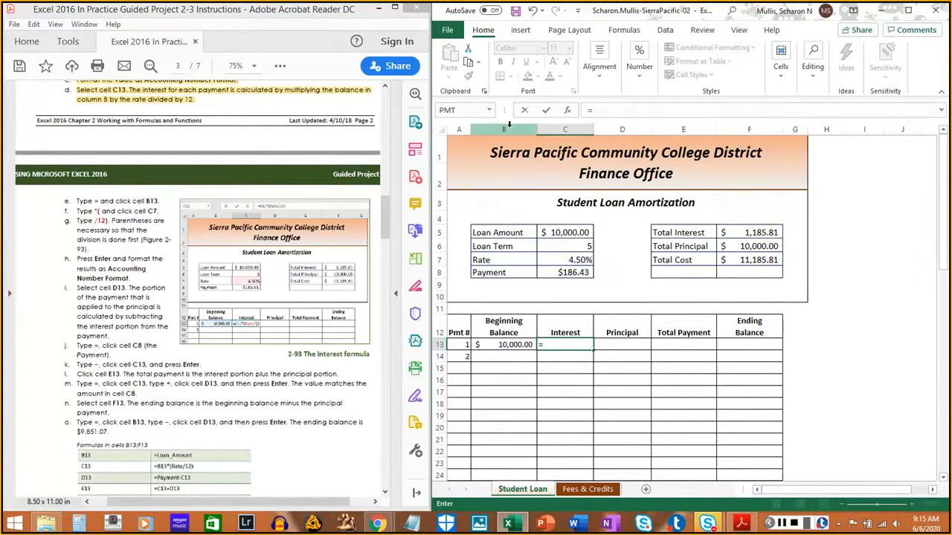
left_click(518, 345)
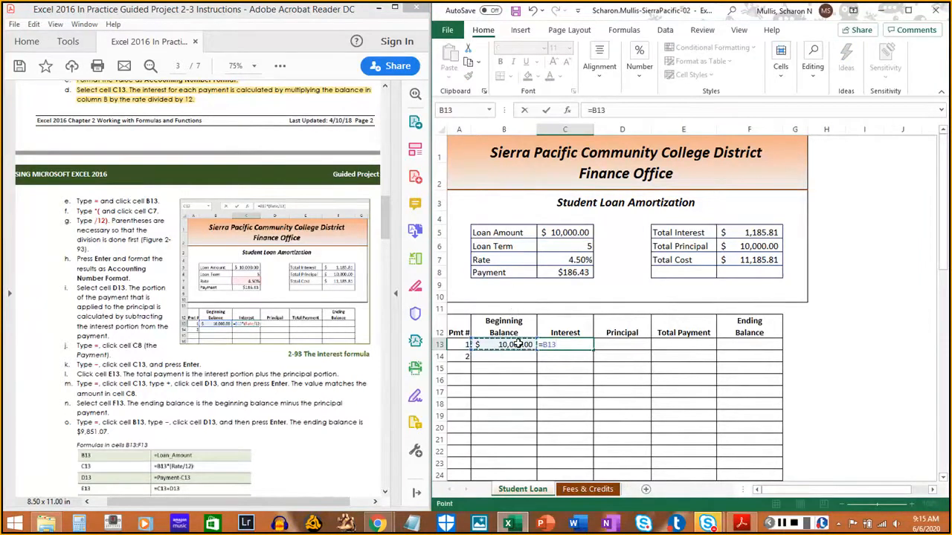
left_click_drag(76, 202, 155, 205)
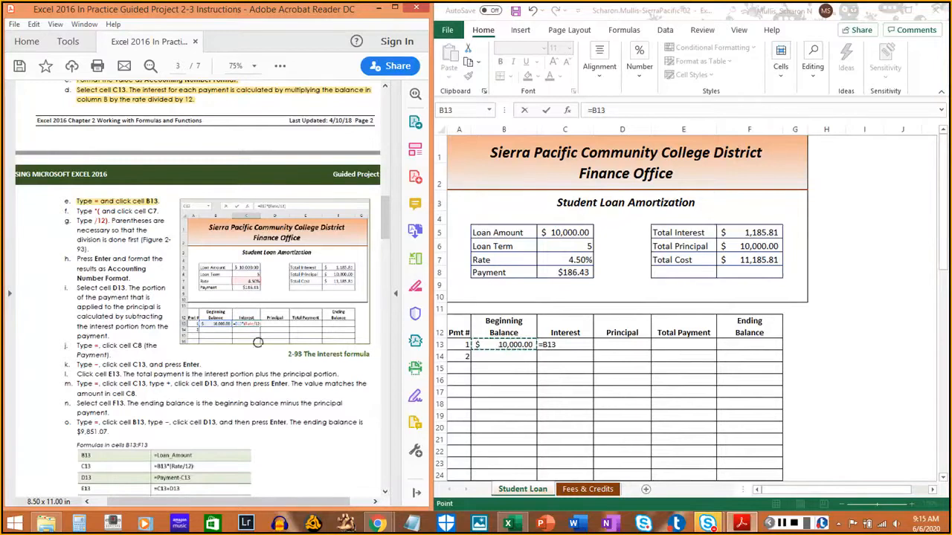
- Extend the C13 formula to =B13*(Rate by referencing cell C7, and highlight instruction 6f in the PDF
left_click(918, 73)
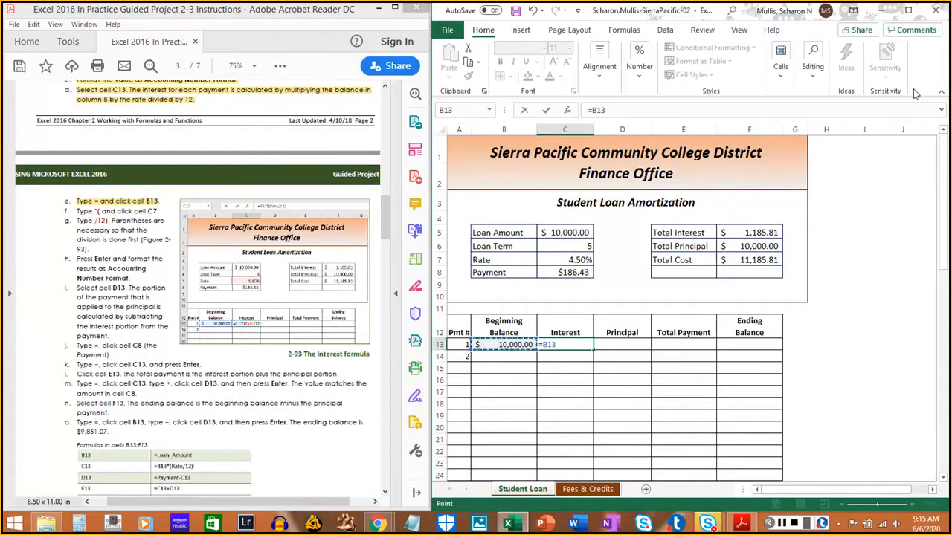
type("*")
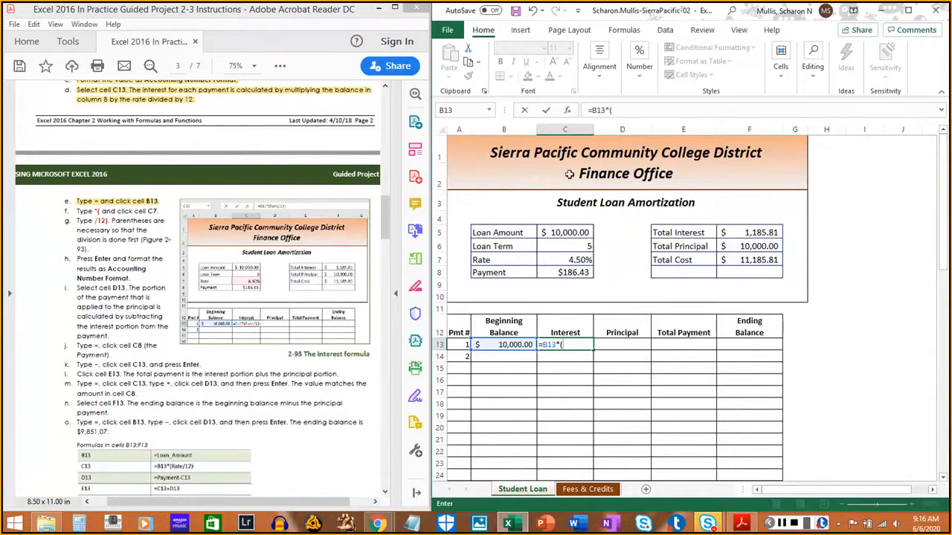
left_click(568, 258)
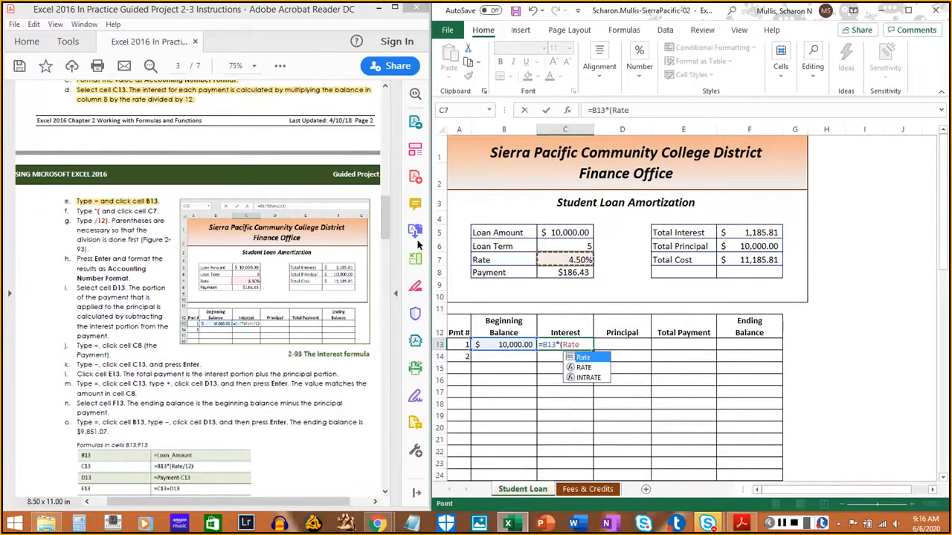
left_click_drag(76, 211, 156, 216)
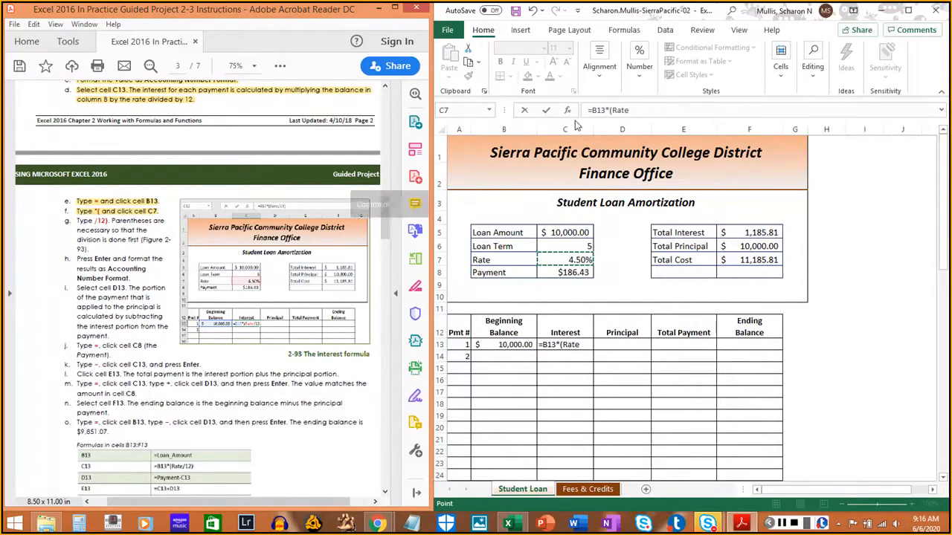
- Complete the C13 interest formula as =B13*(Rate/12) and highlight instruction 6g in the PDF
left_click(928, 75)
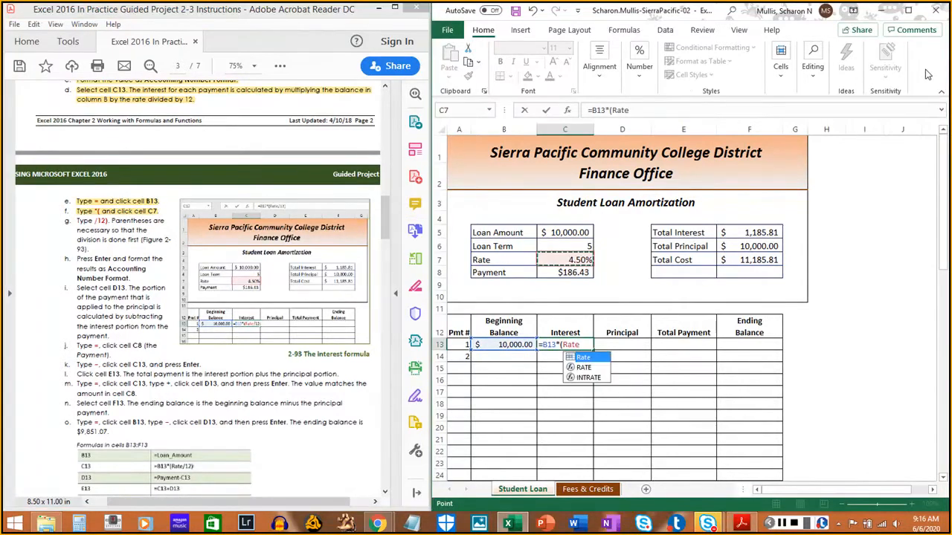
type("/12")
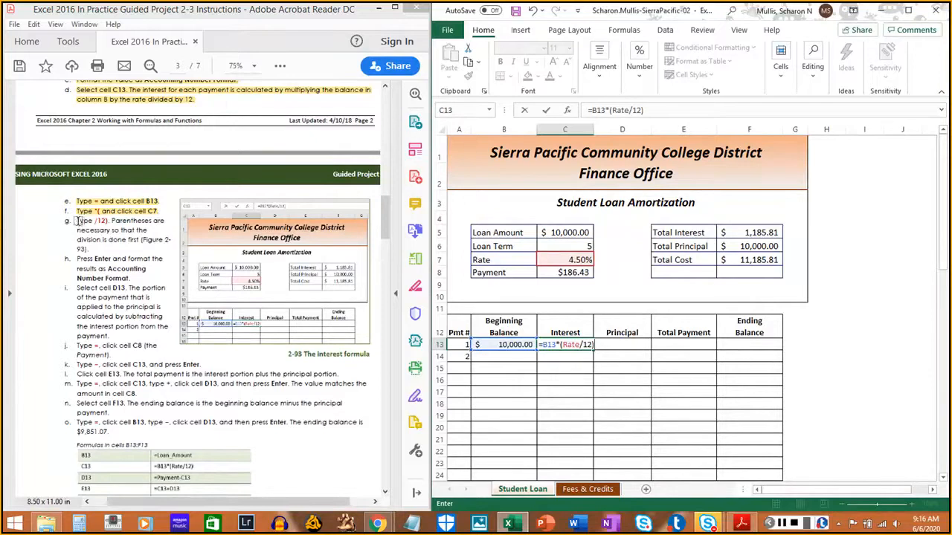
left_click_drag(77, 221, 91, 255)
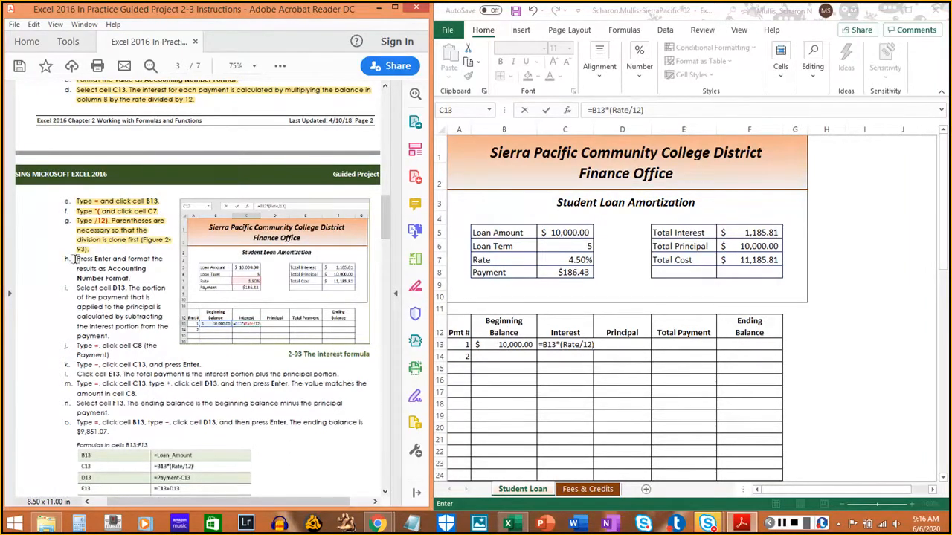
left_click(662, 370)
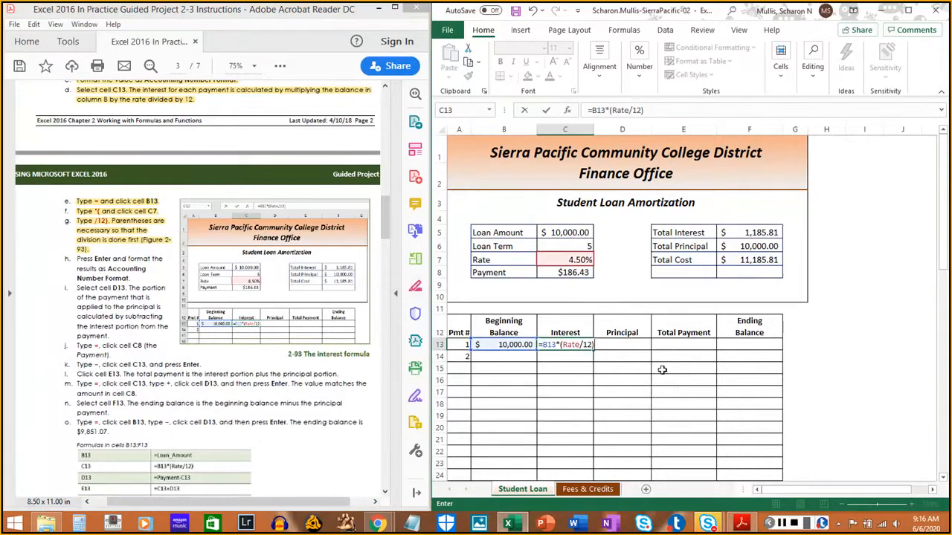
key("Return")
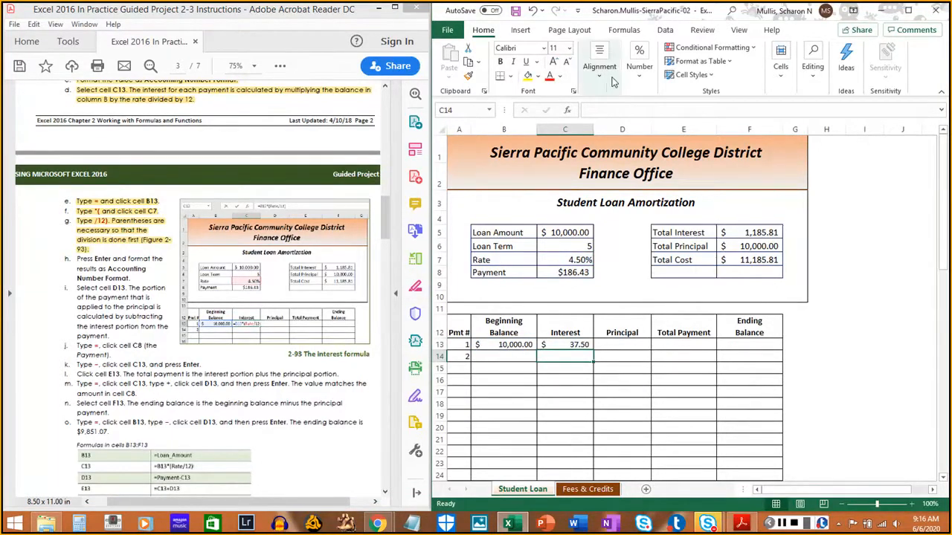
- Apply the Accounting number format to cell C14 in the Interest column
left_click(638, 67)
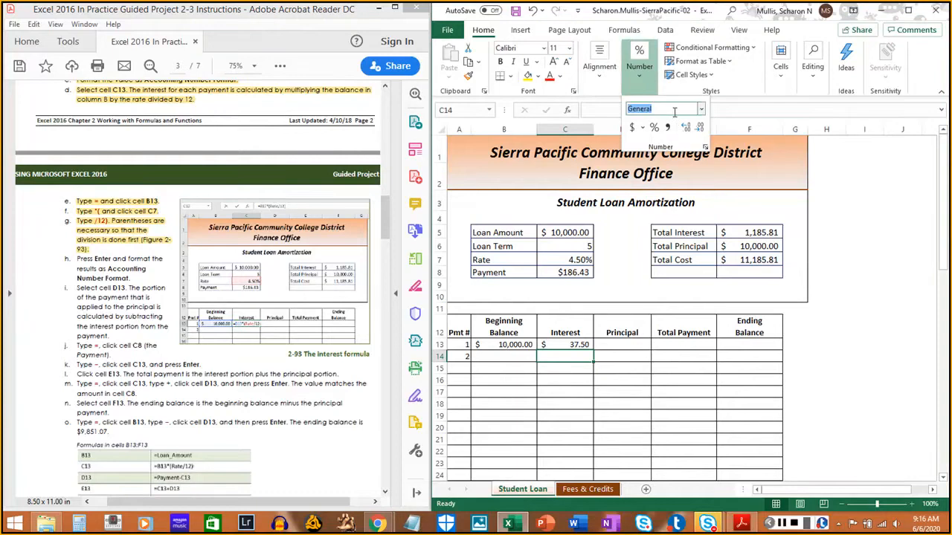
left_click(700, 109)
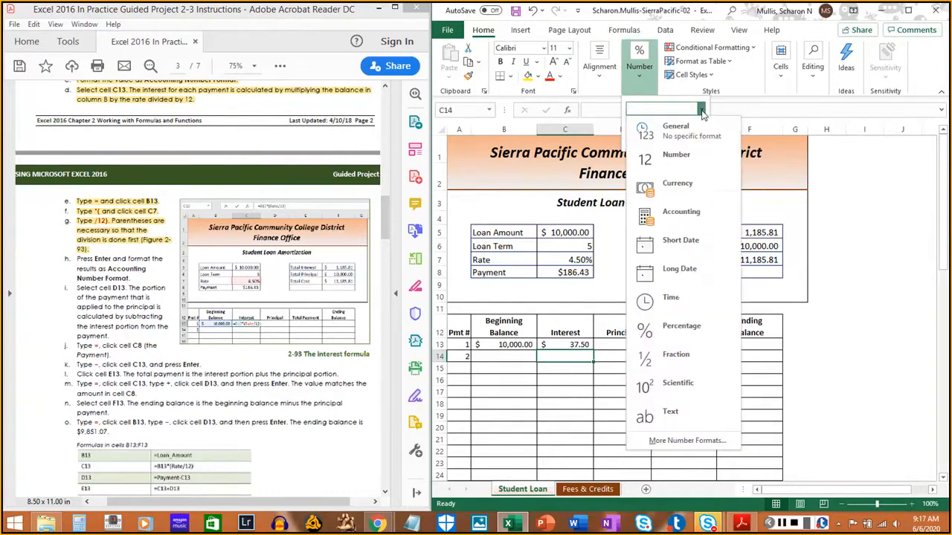
left_click(693, 223)
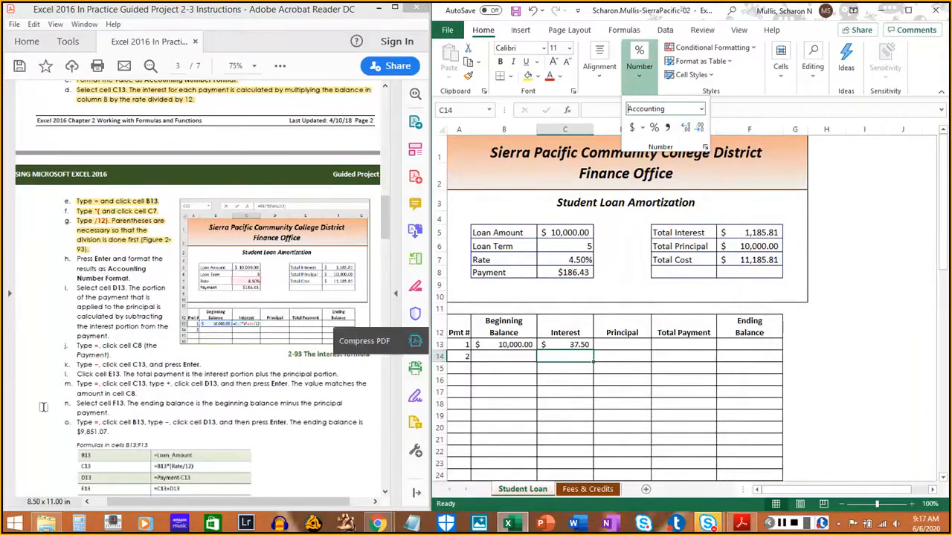
- Highlight instructions 6h and 6i in the PDF, and select cell D13 on the Student Loan sheet
left_click(77, 264)
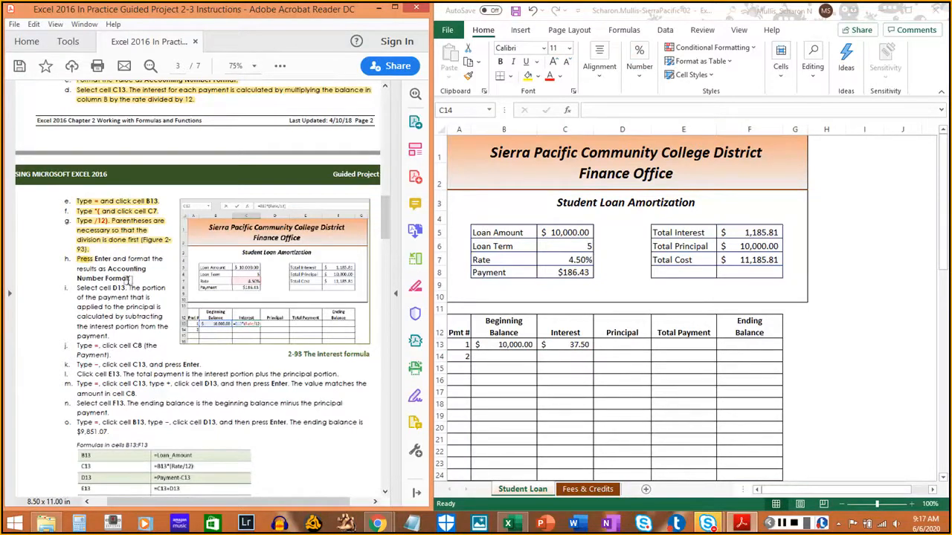
left_click_drag(128, 278, 96, 258)
left_click(96, 258)
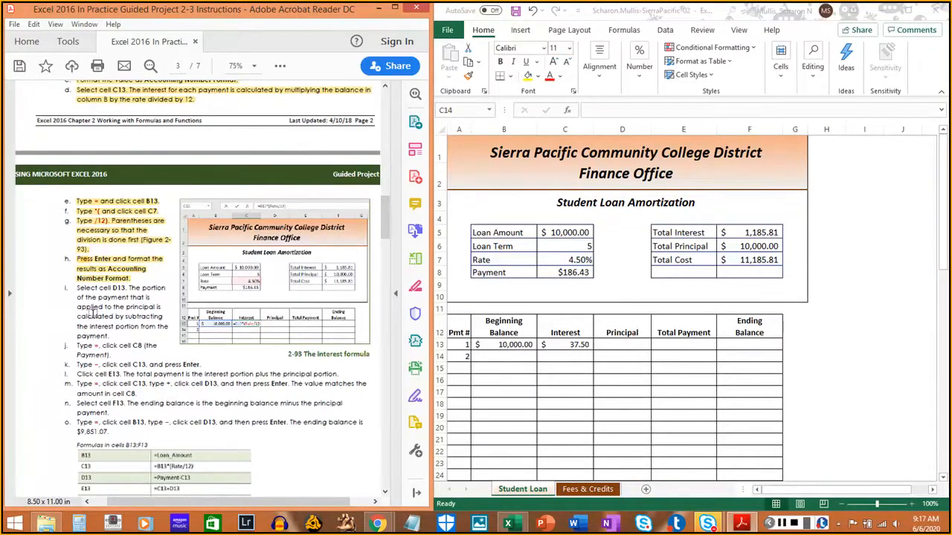
scroll(91, 316, "down", 3)
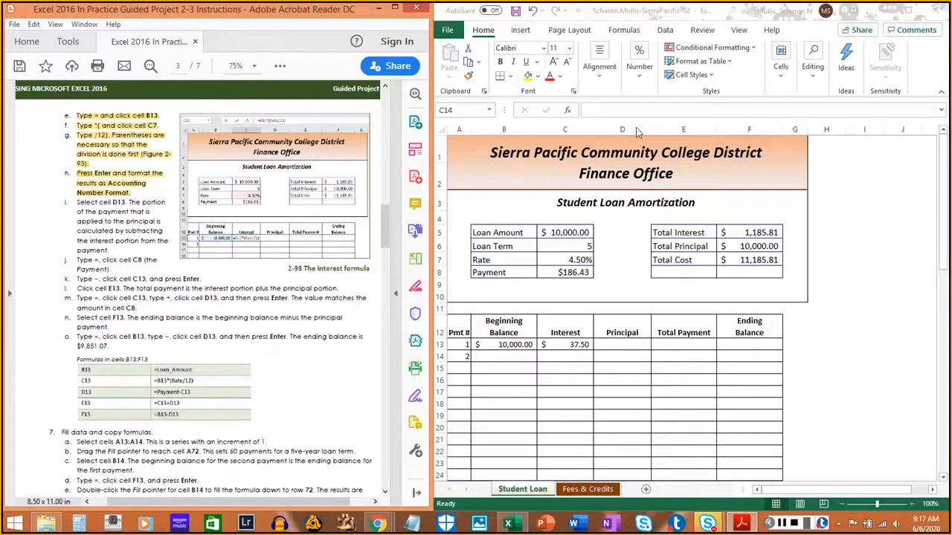
left_click(627, 344)
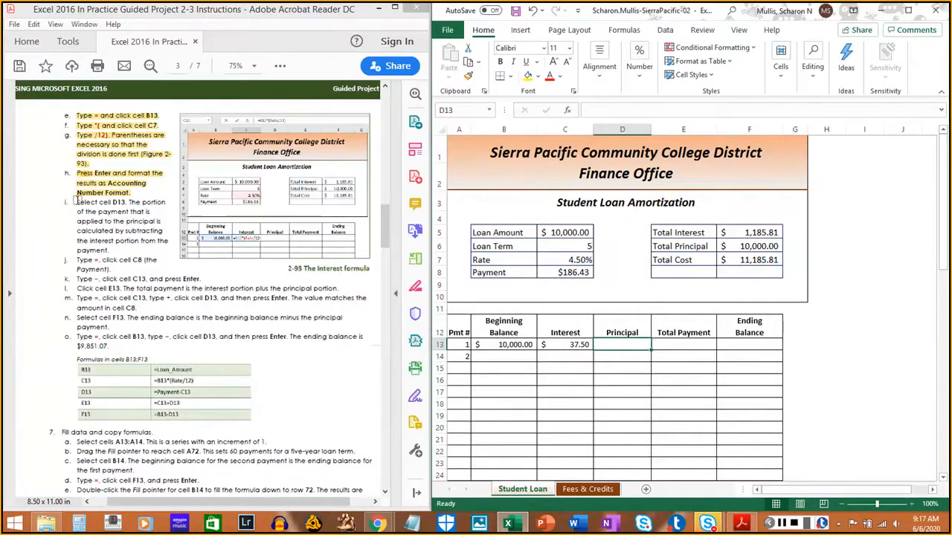
left_click_drag(77, 202, 112, 251)
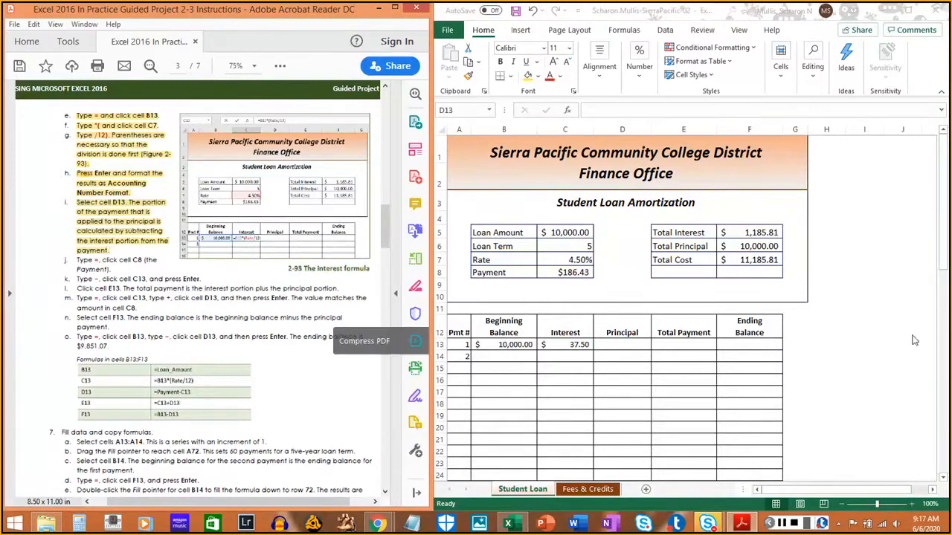
- Start the principal formula in cell D13 with =Payment by referencing cell C8, and highlight instruction 6j in the PDF
left_click(639, 348)
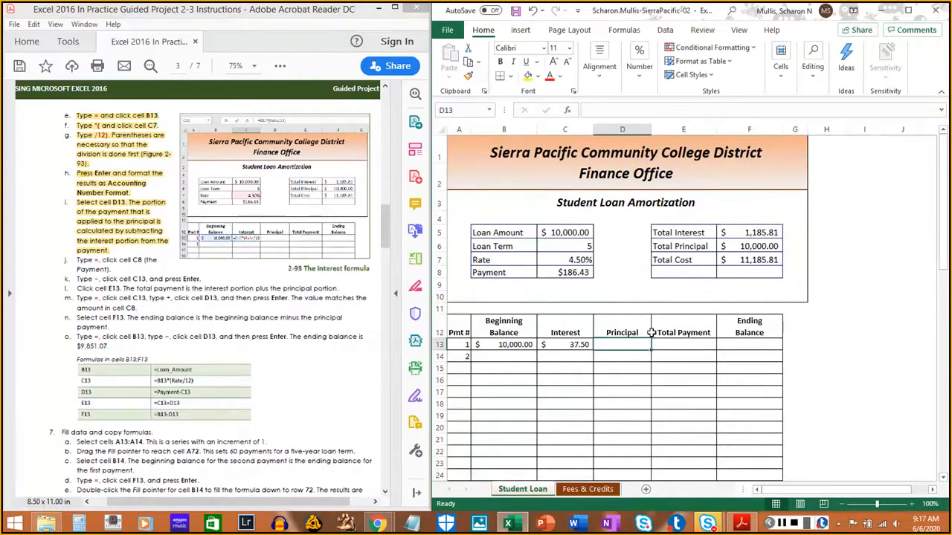
type("=")
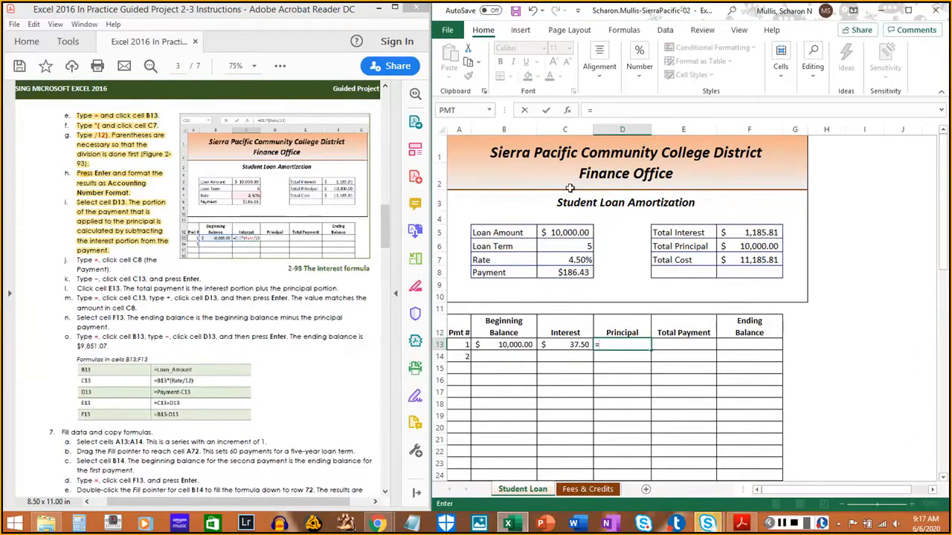
left_click(570, 273)
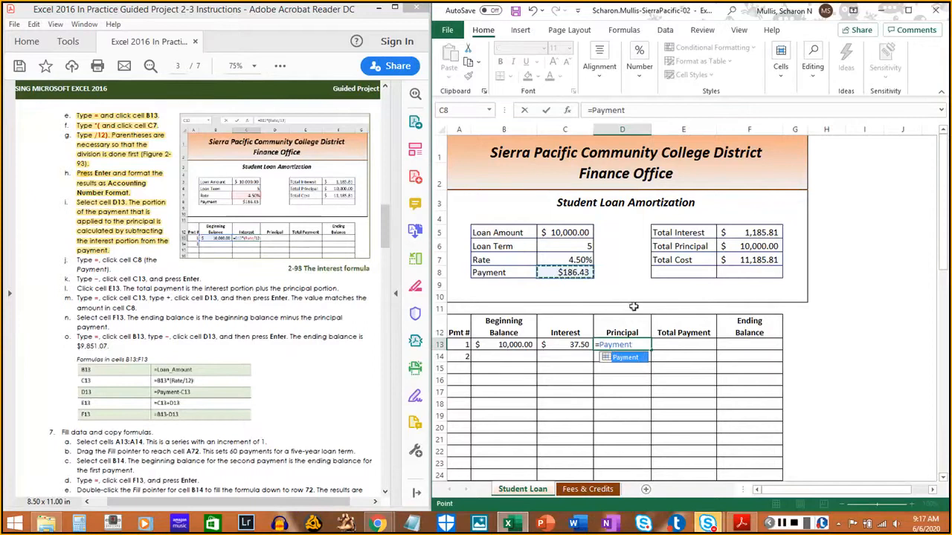
double_click(80, 260)
left_click_drag(78, 260, 111, 270)
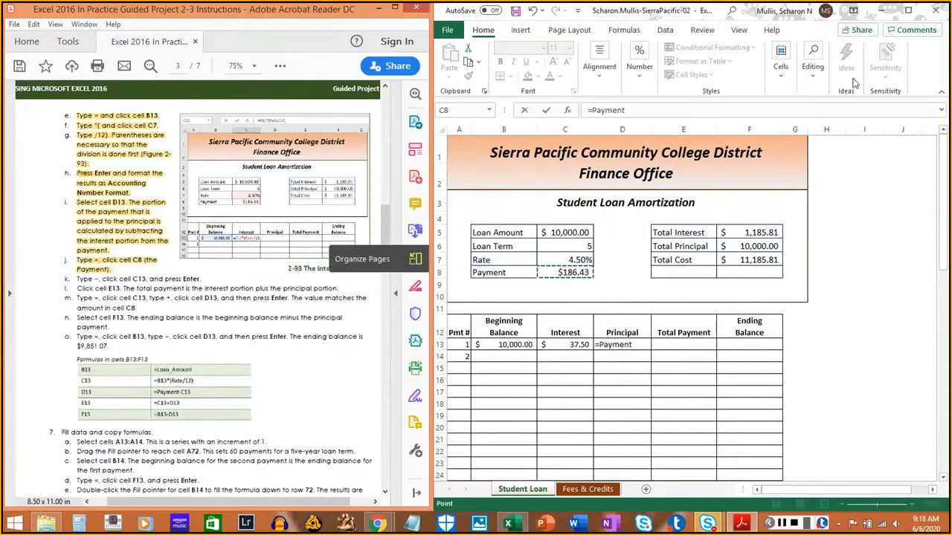
- Complete the D13 principal formula as =Payment-C13 and highlight instruction 6k in the PDF
left_click(923, 85)
type("-")
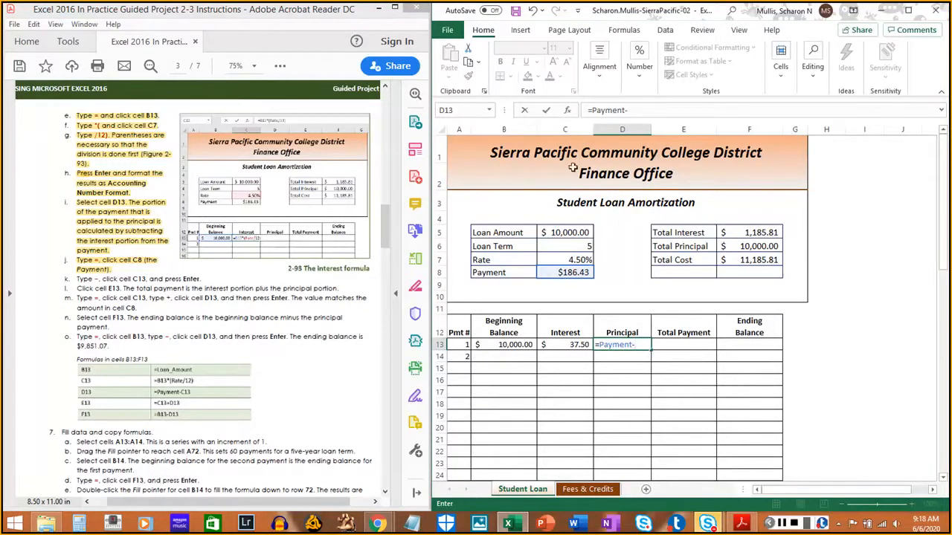
left_click(566, 345)
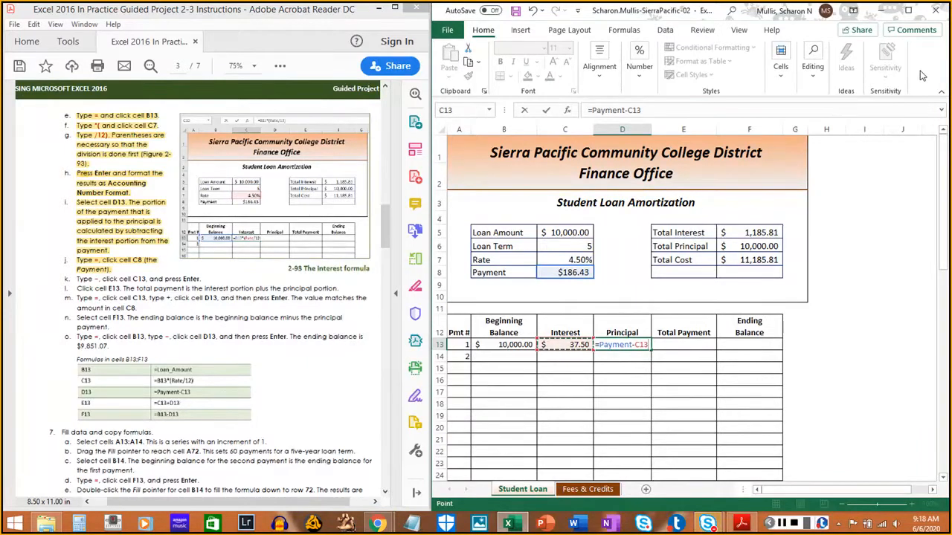
key("Return")
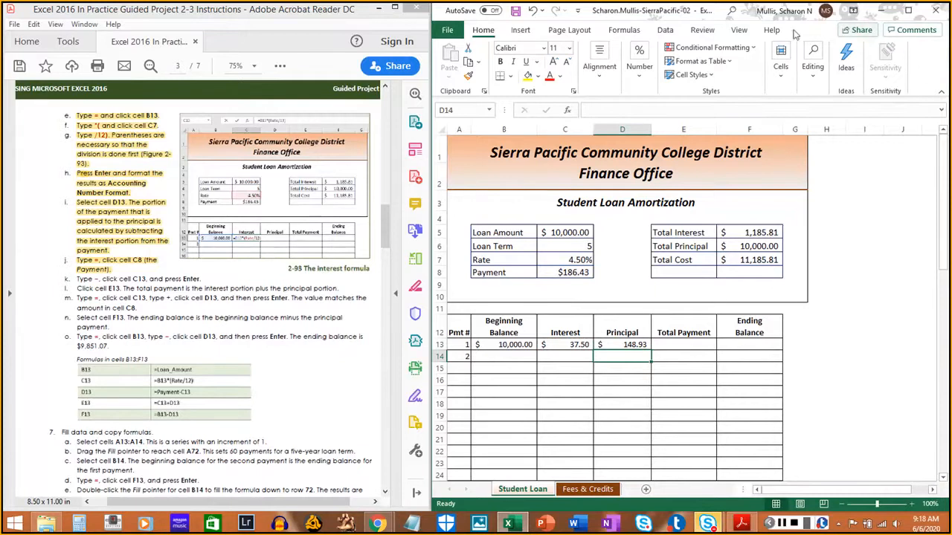
left_click_drag(73, 277, 207, 280)
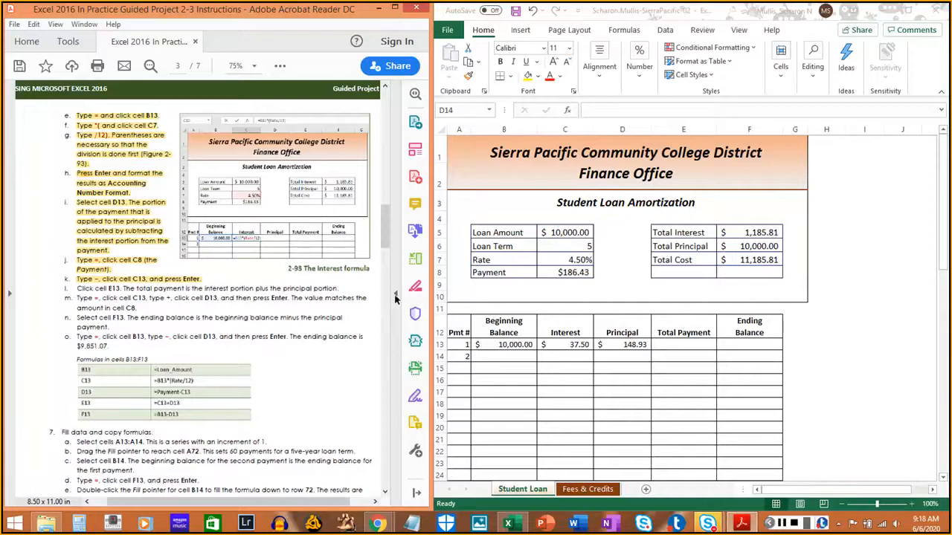
- Enter the total payment formula =C13+D13 in cell E13, and highlight instructions 6l and 6m in the PDF
left_click(686, 344)
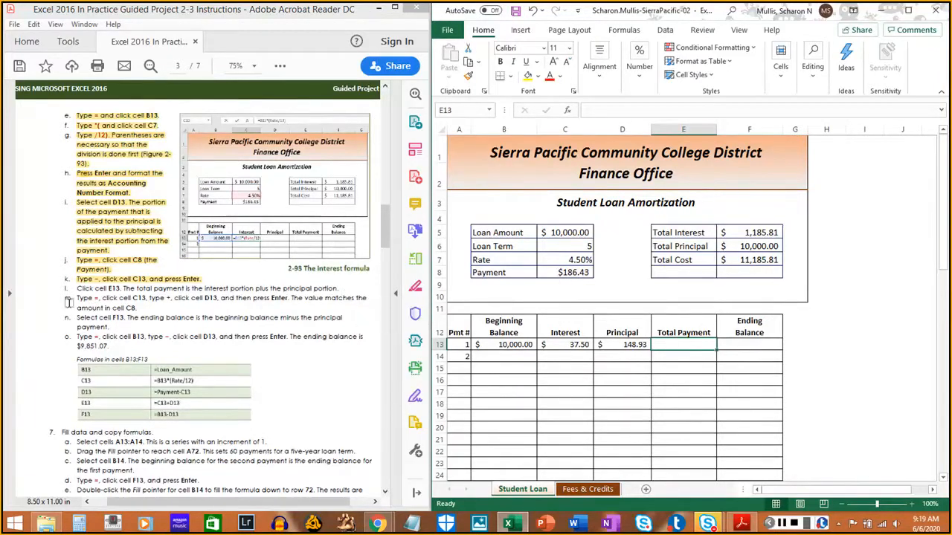
left_click_drag(77, 289, 334, 288)
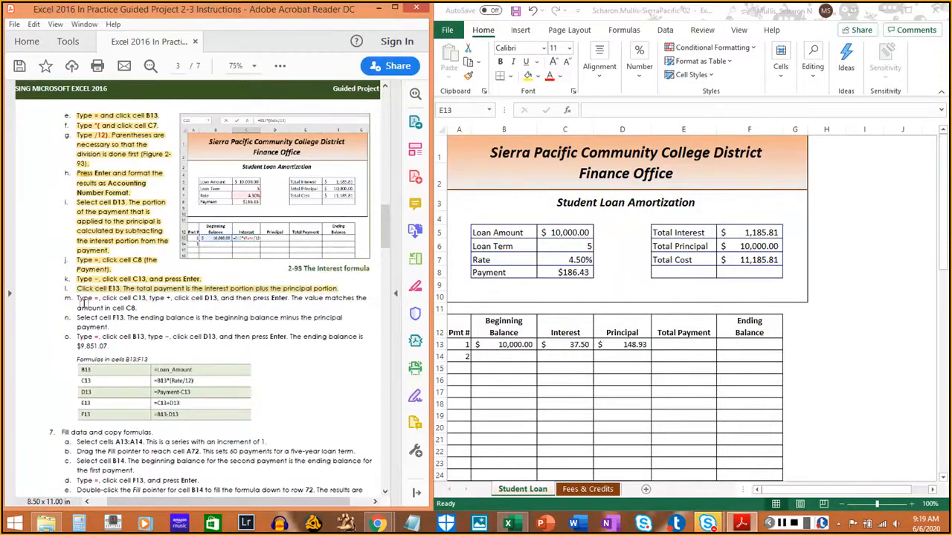
left_click(674, 347)
type("=")
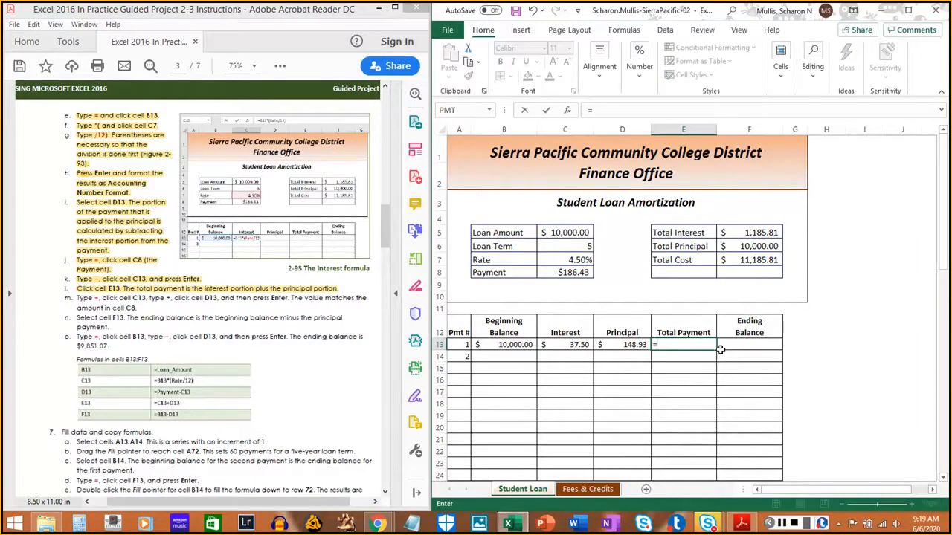
left_click(579, 345)
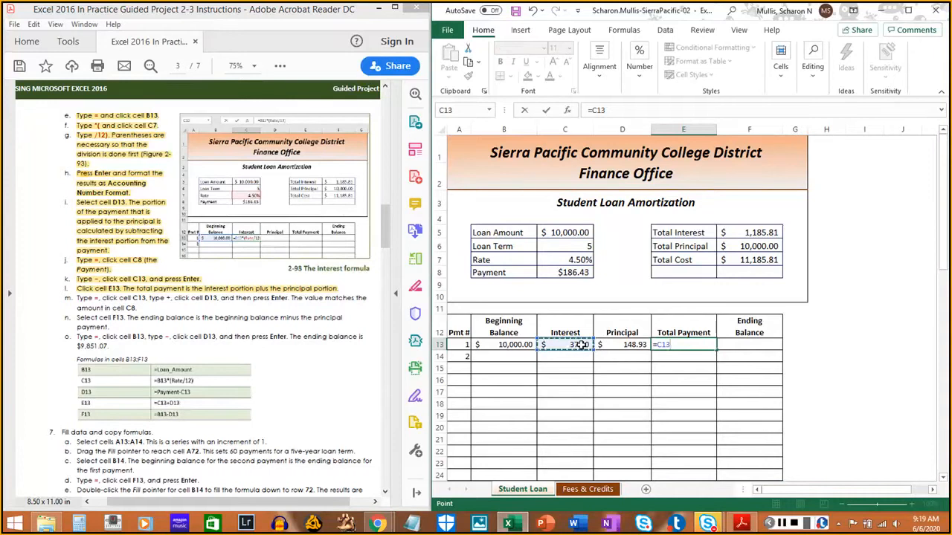
type("+")
left_click(618, 346)
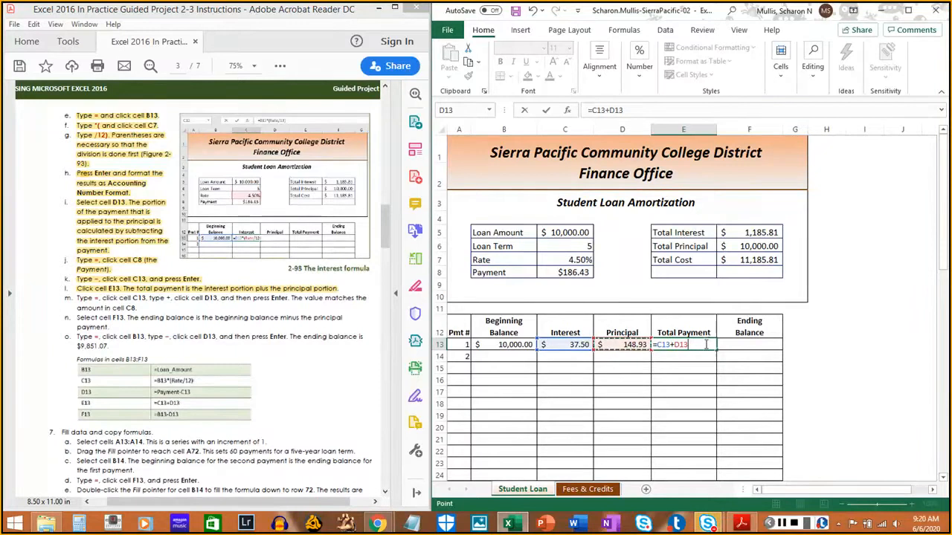
left_click(783, 524)
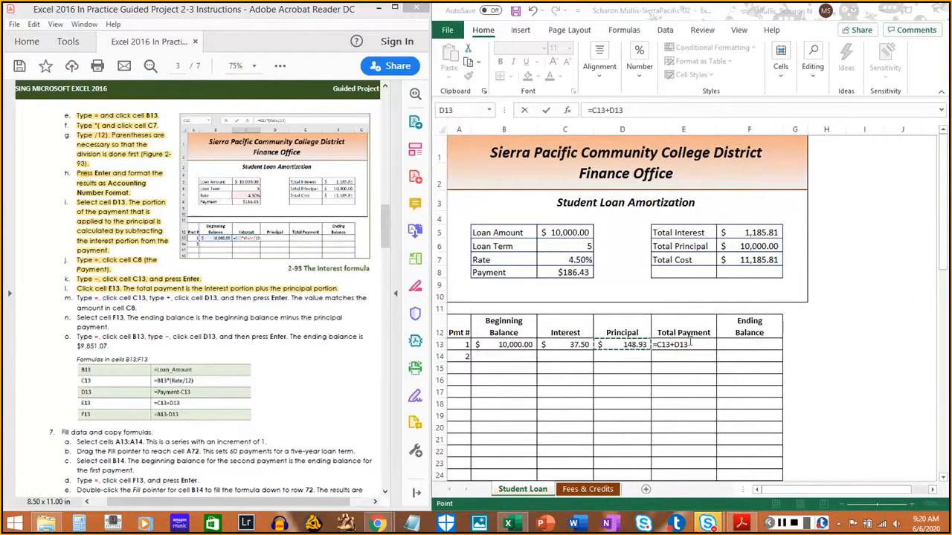
left_click(947, 183)
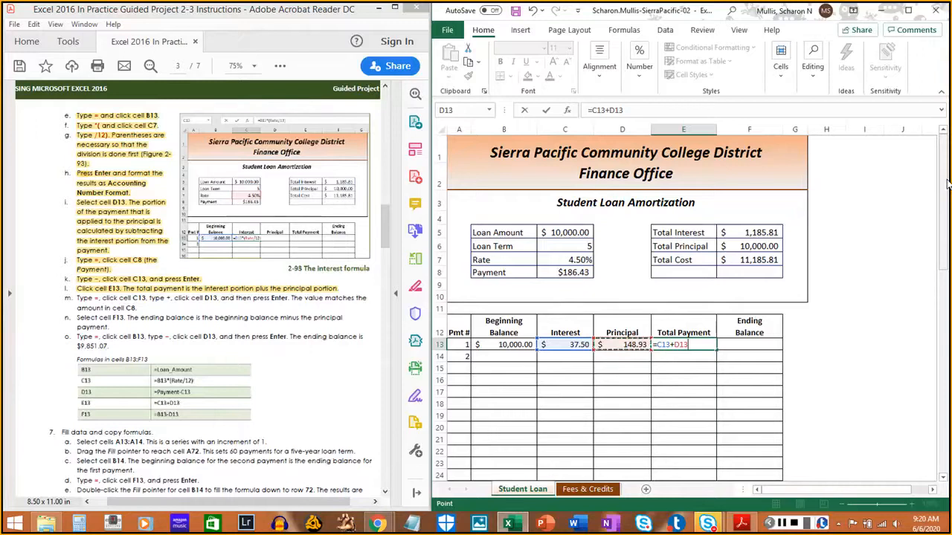
key("Return")
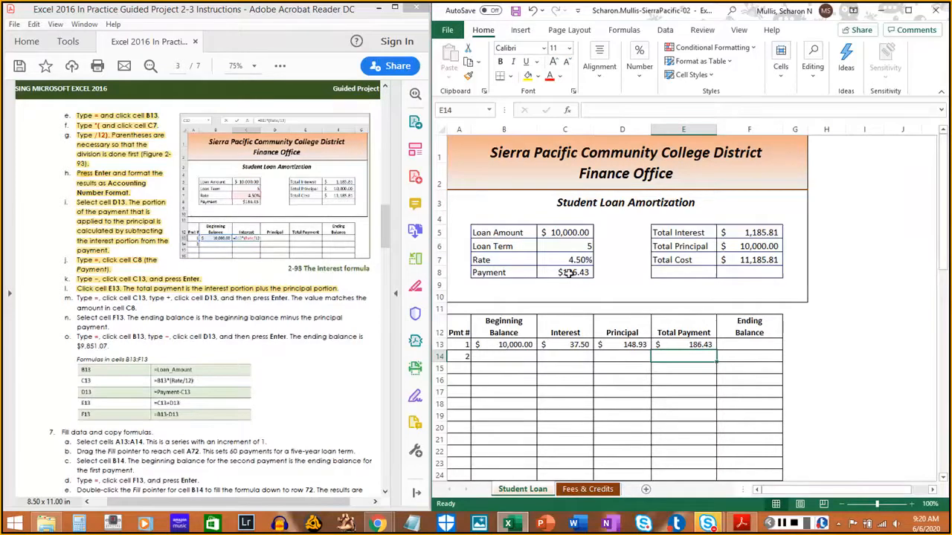
left_click_drag(75, 296, 139, 307)
left_click(139, 308)
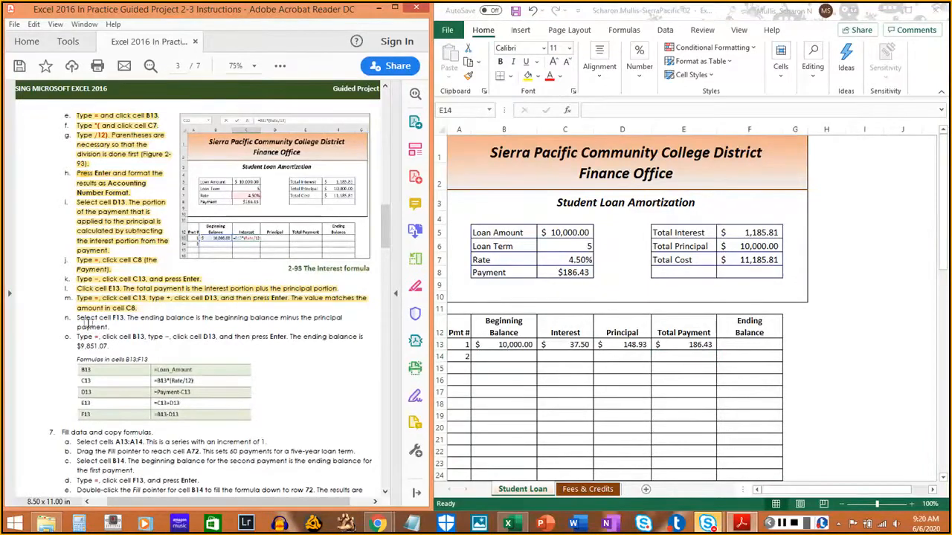
- Enter the ending balance formula =B13-D13 in cell F13, and highlight instructions 6n and 6o in the PDF
scroll(86, 324, "down", 3)
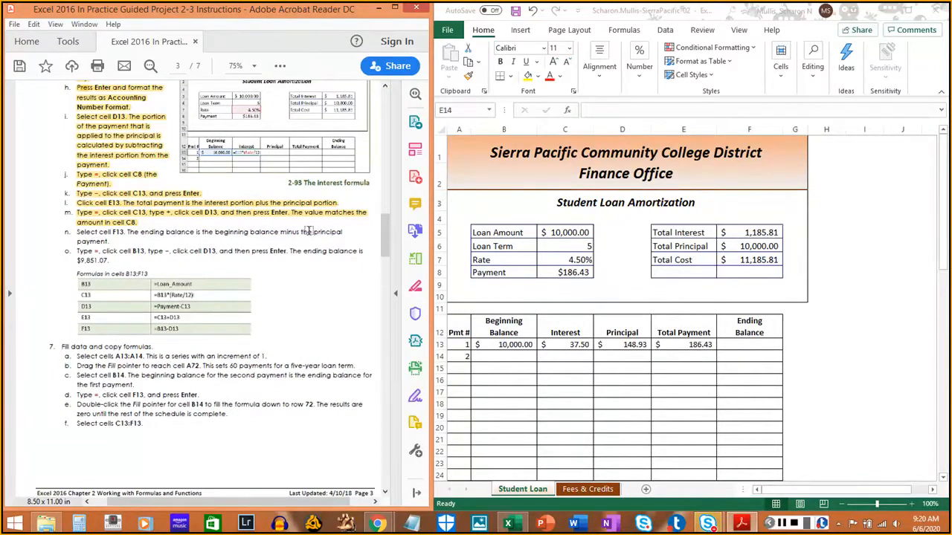
left_click(752, 344)
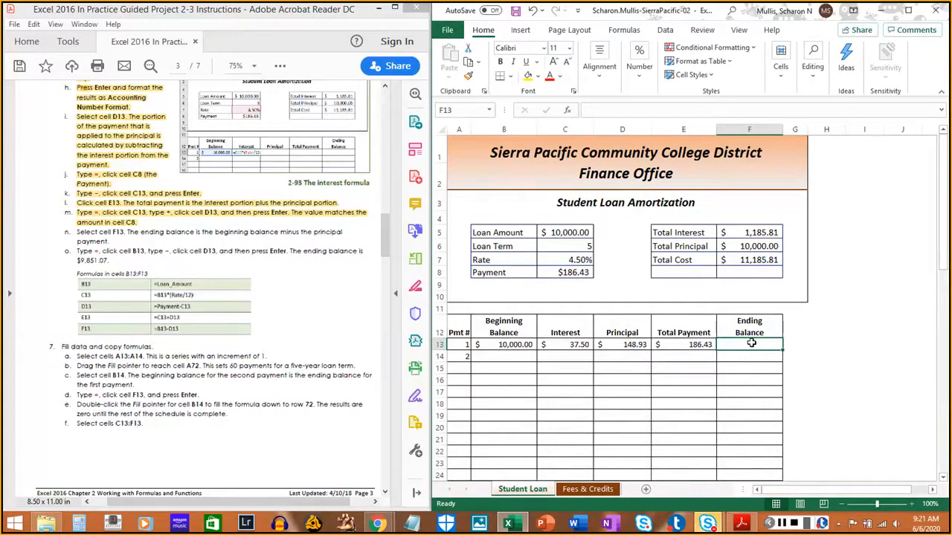
type("=")
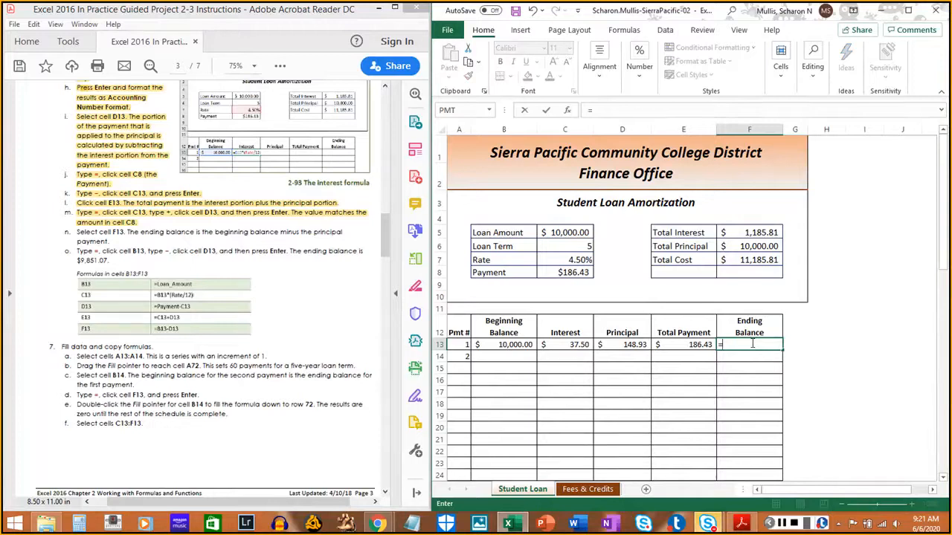
left_click(505, 345)
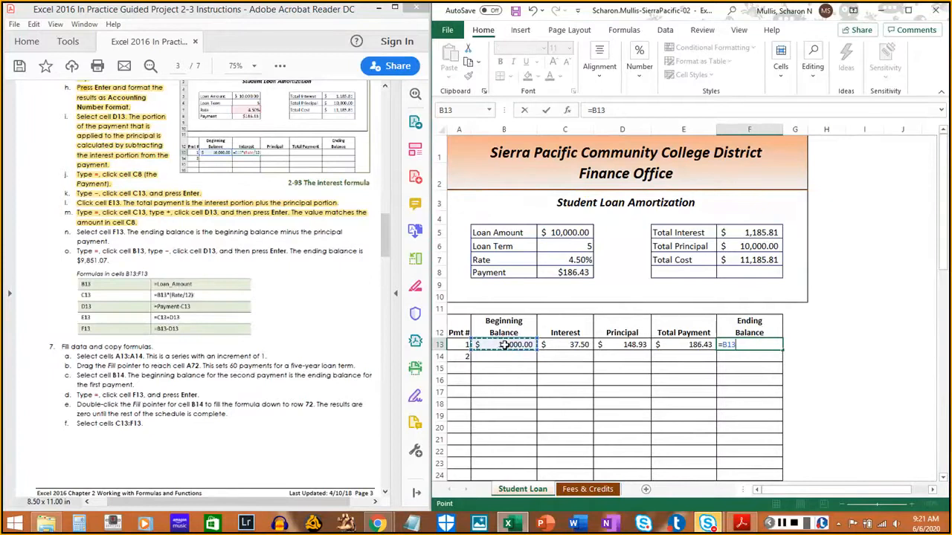
type("-")
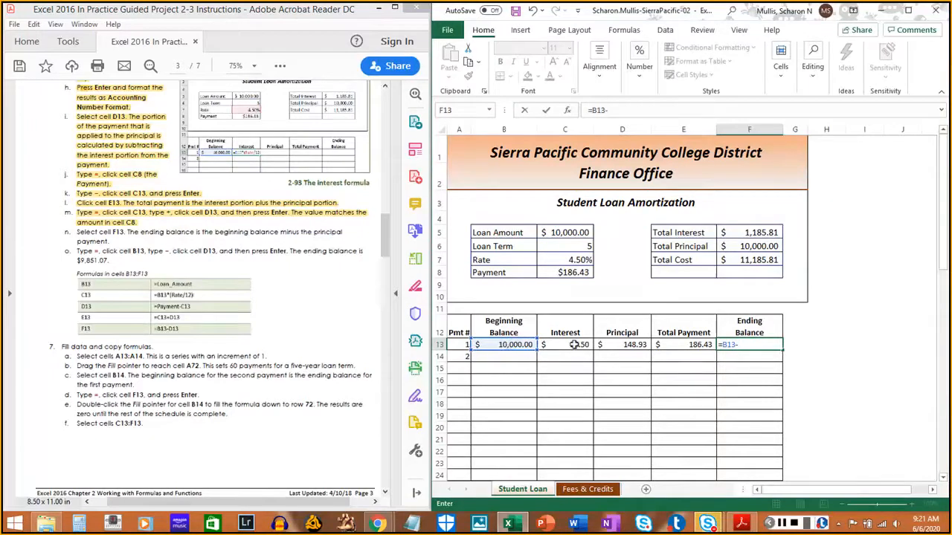
left_click(626, 351)
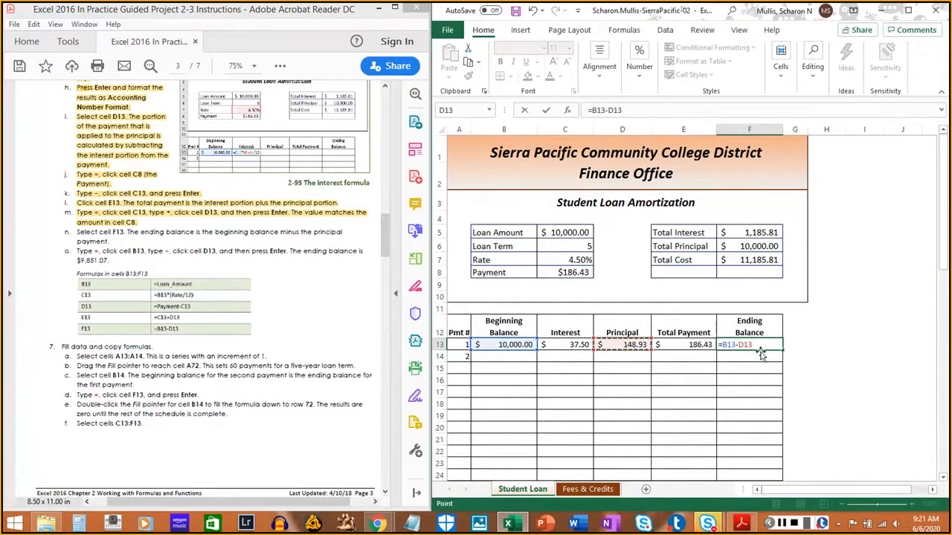
key("Return")
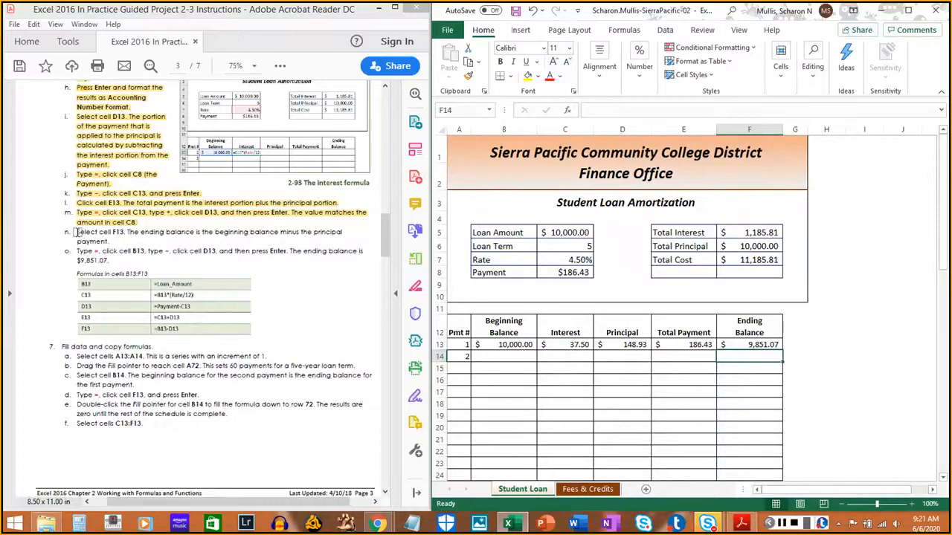
left_click_drag(78, 232, 109, 241)
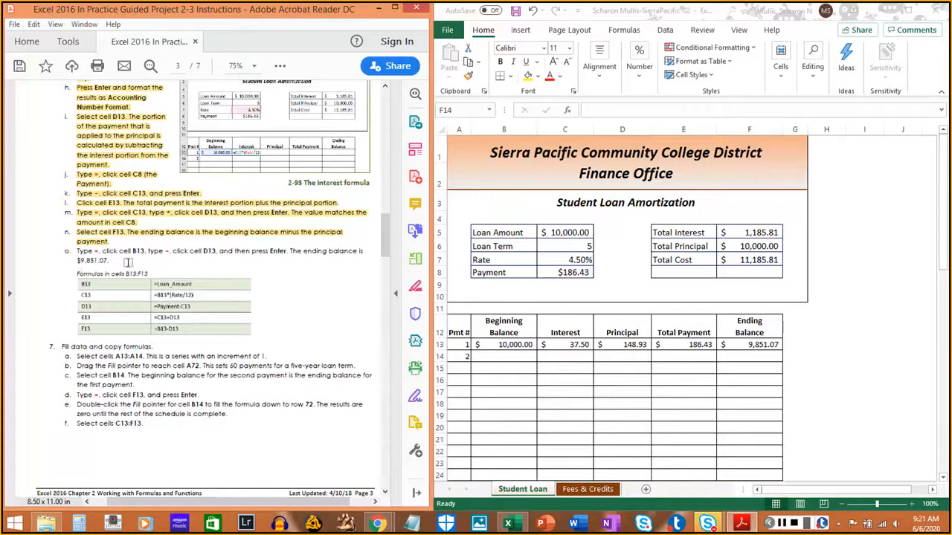
left_click_drag(77, 251, 108, 263)
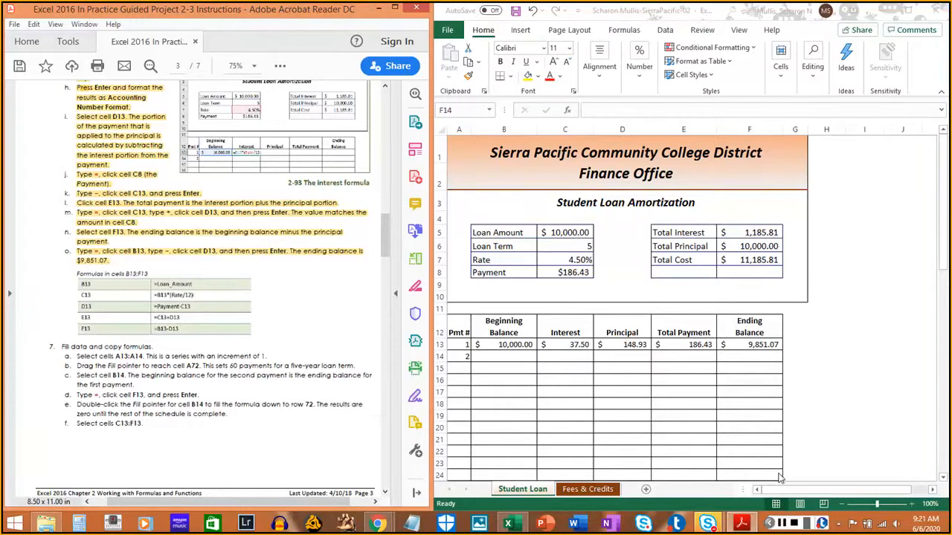
- Dismiss the PDF's Save As dialog and save the Excel workbook containing the Student Loan sheet
key("ctrl+s")
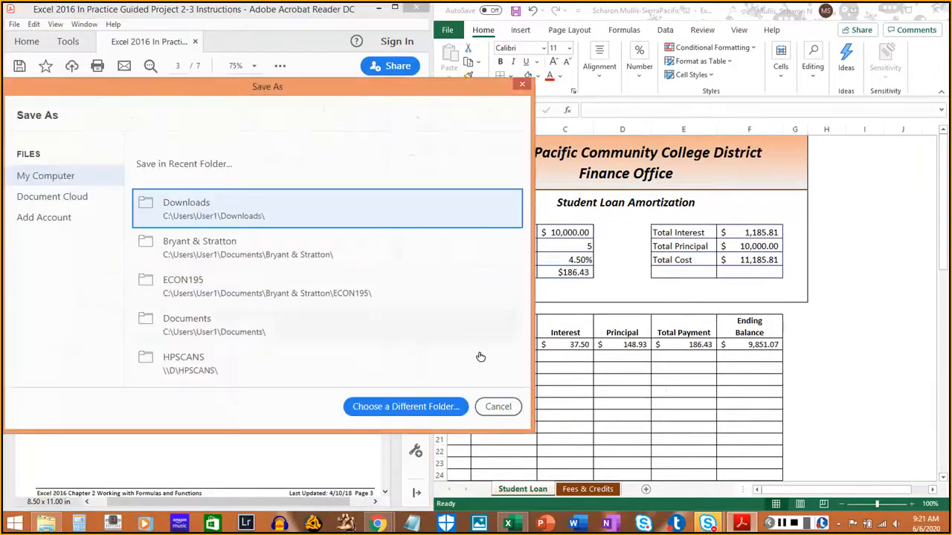
left_click(498, 407)
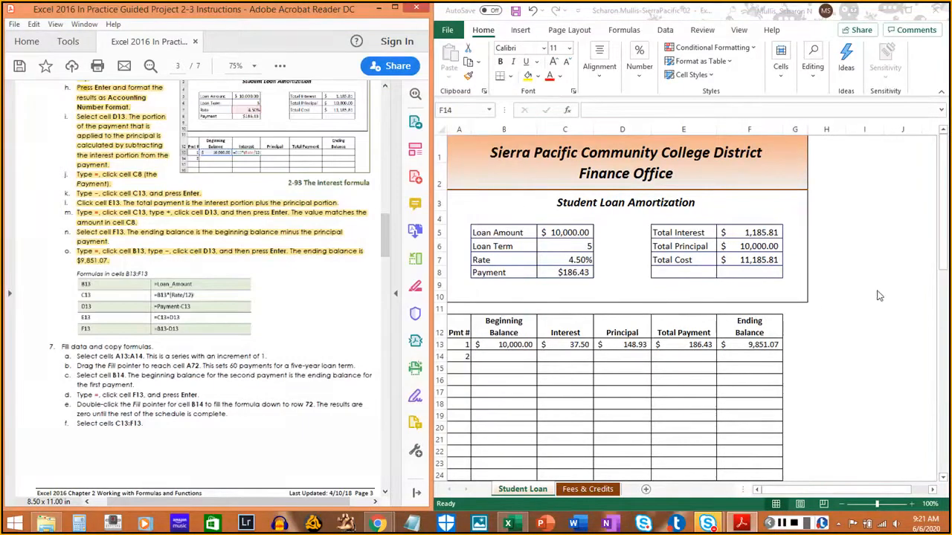
left_click(943, 239)
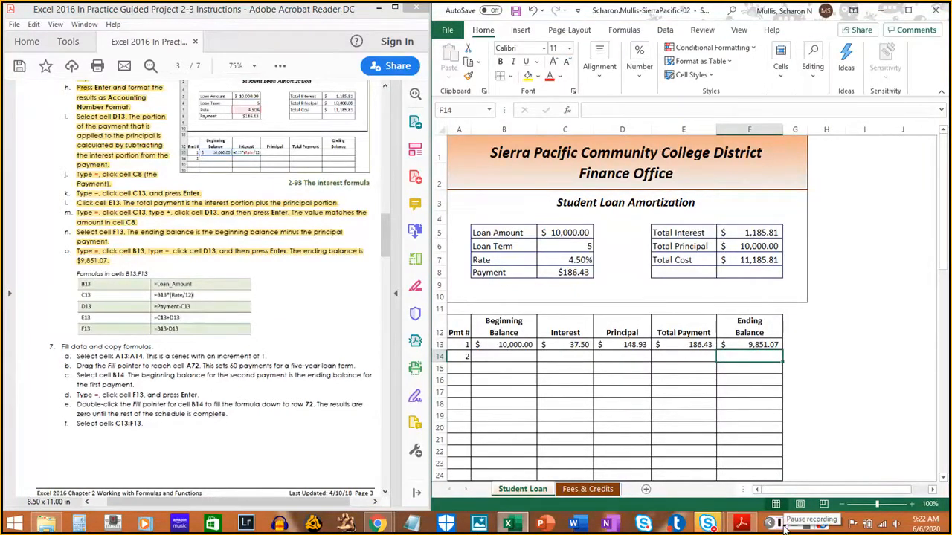
left_click(783, 525)
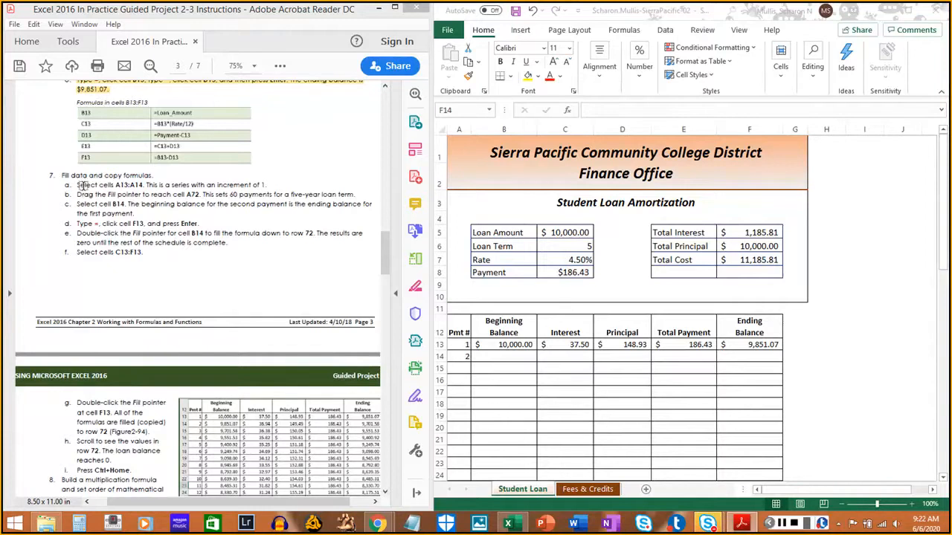
- Fill the payment number series from cells A13:A14 down to A72, and highlight instructions 7a and 7b in the PDF
left_click(654, 364)
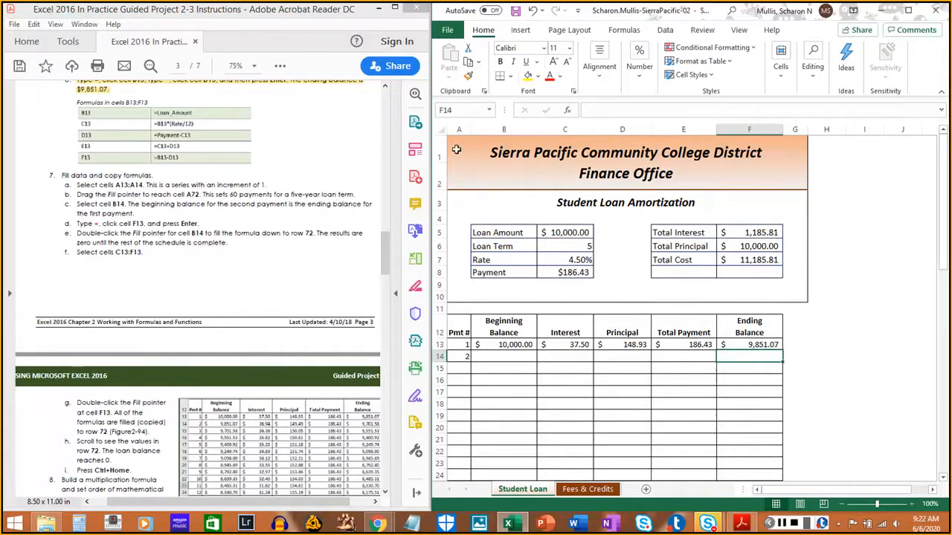
left_click(454, 344)
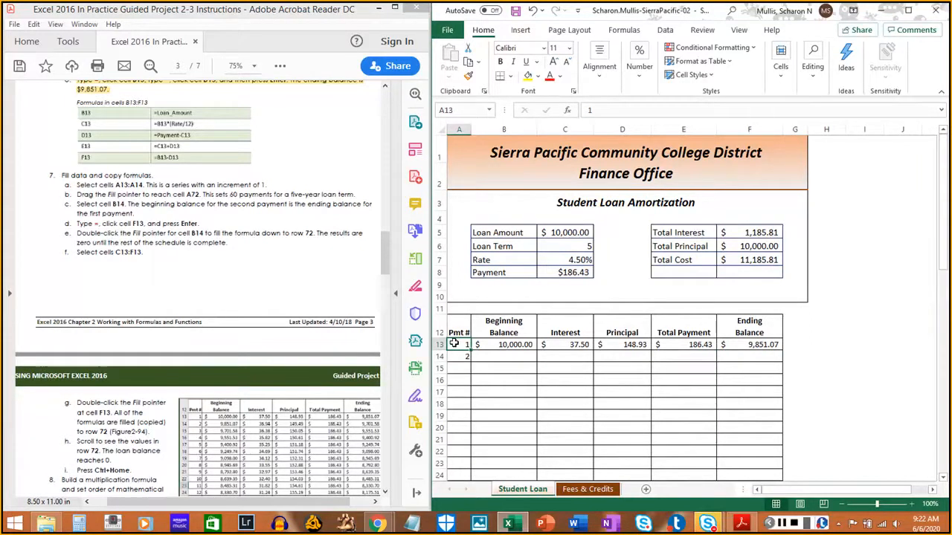
left_click_drag(455, 344, 459, 353)
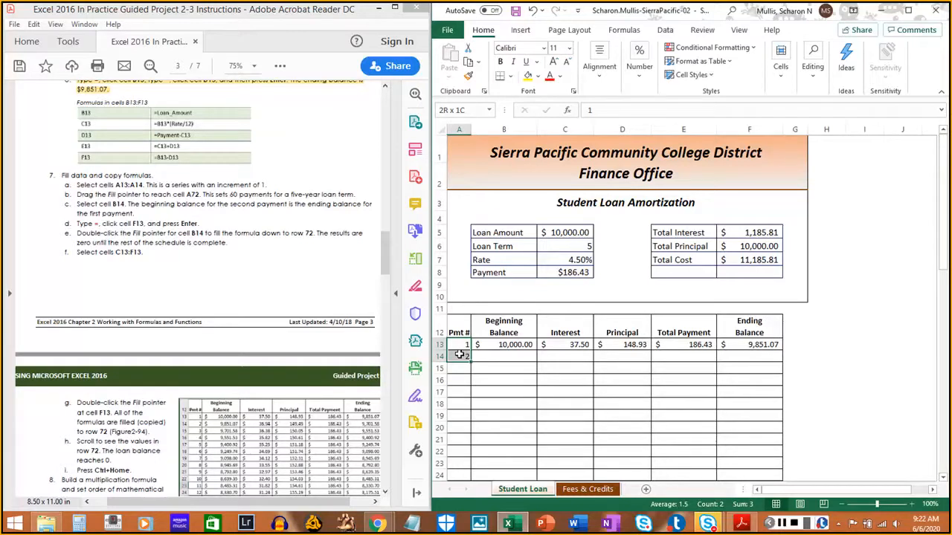
left_click_drag(459, 356, 461, 363)
scroll(458, 362, "down", 2)
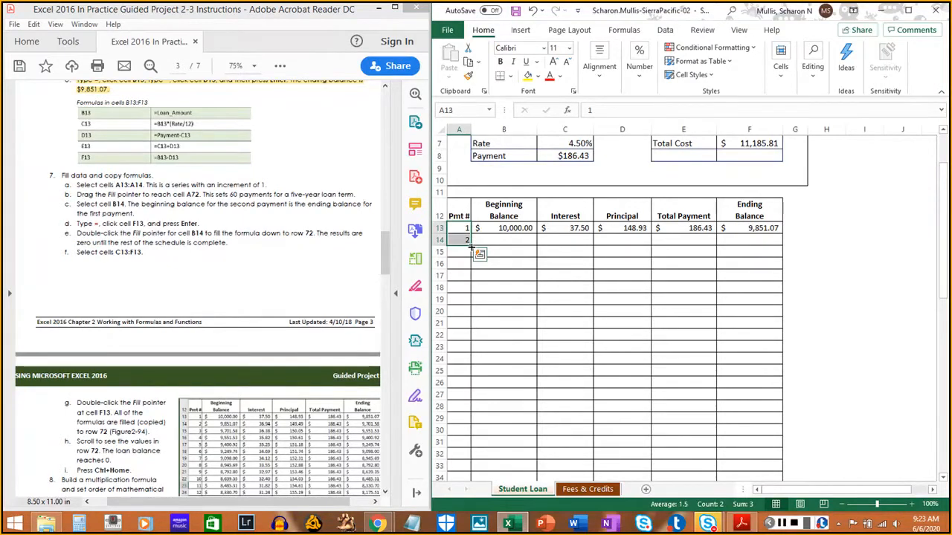
left_click_drag(471, 247, 458, 470)
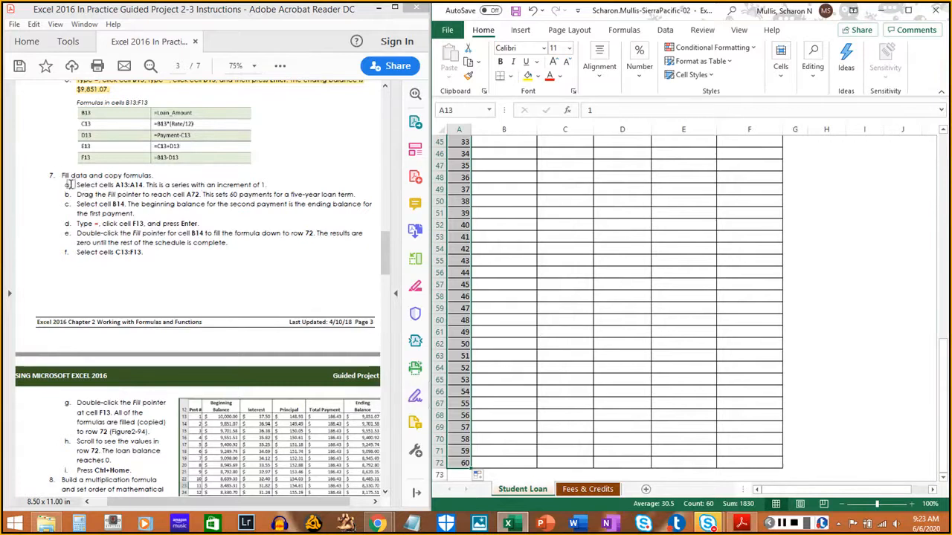
left_click_drag(76, 185, 269, 185)
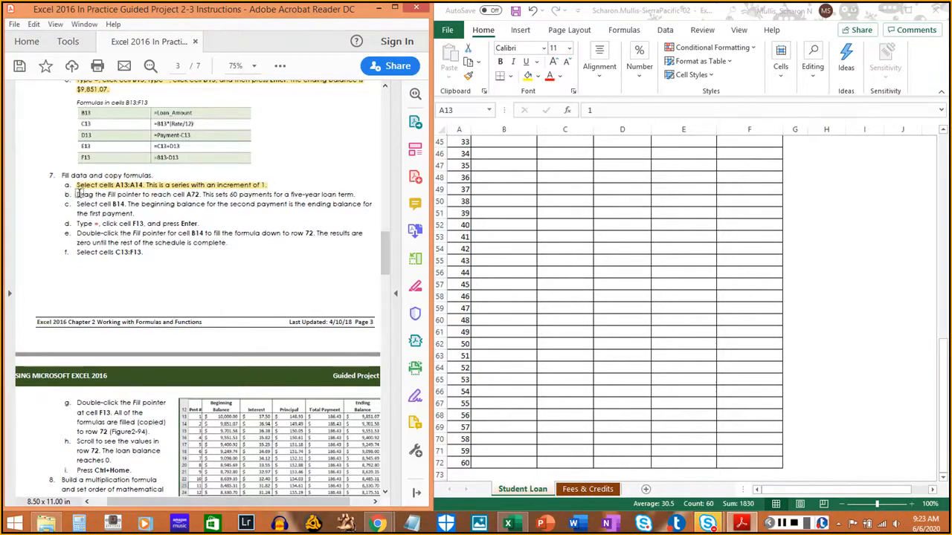
left_click_drag(78, 194, 355, 195)
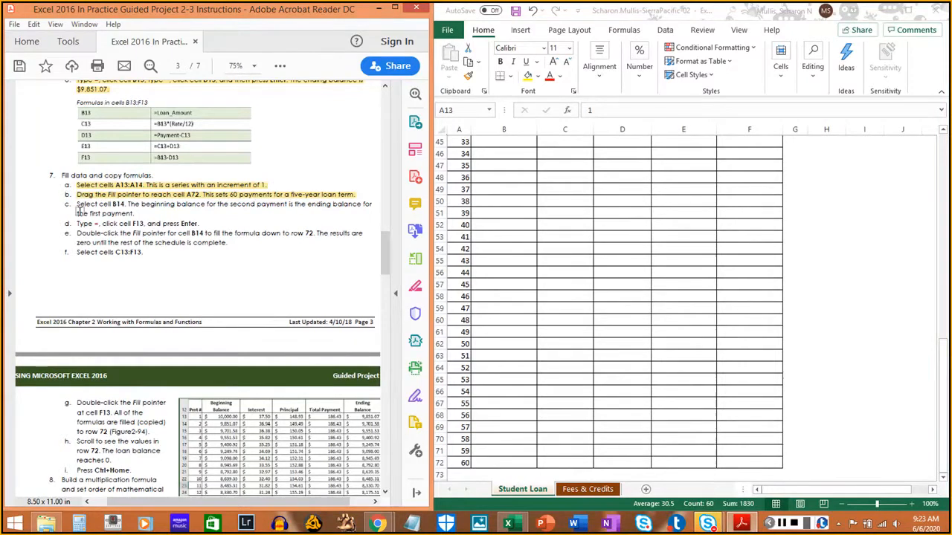
- Select cell B14 under Beginning Balance and highlight instruction 7c in the PDF
scroll(650, 314, "up", 5)
scroll(641, 312, "down", 2)
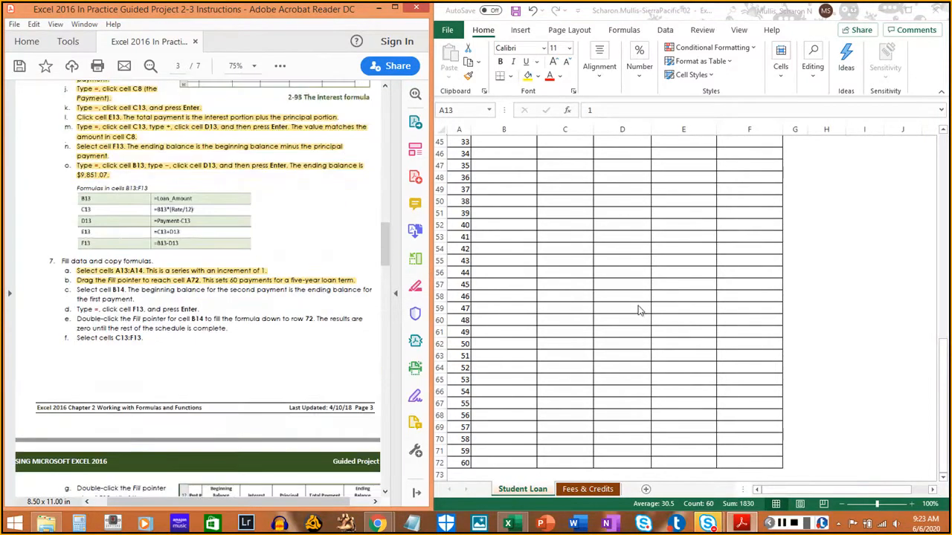
scroll(637, 311, "down", 3)
scroll(625, 245, "up", 7)
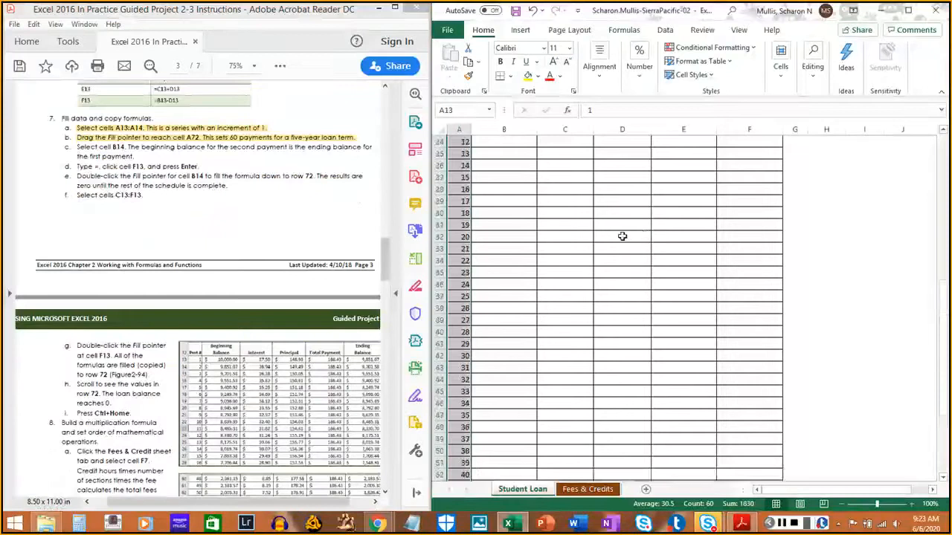
scroll(621, 237, "up", 8)
scroll(621, 238, "down", 1)
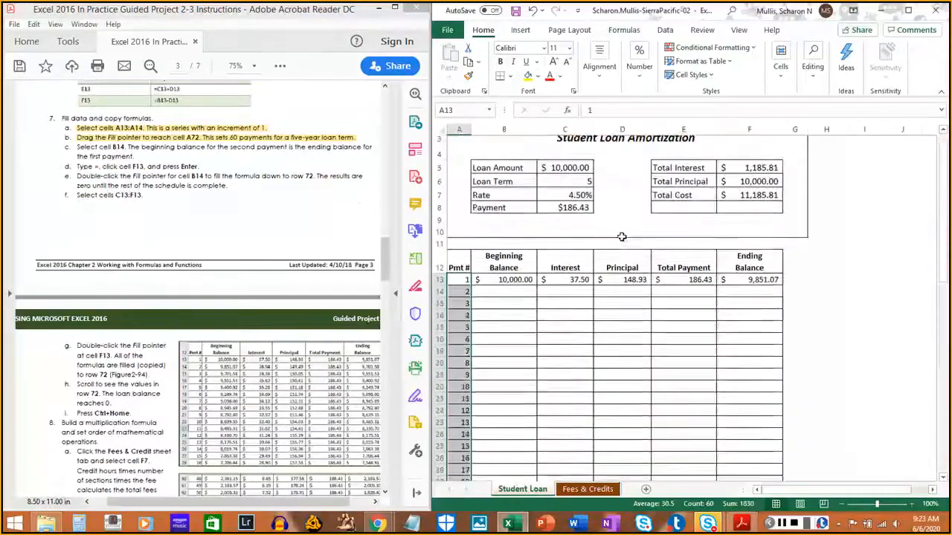
left_click(519, 283)
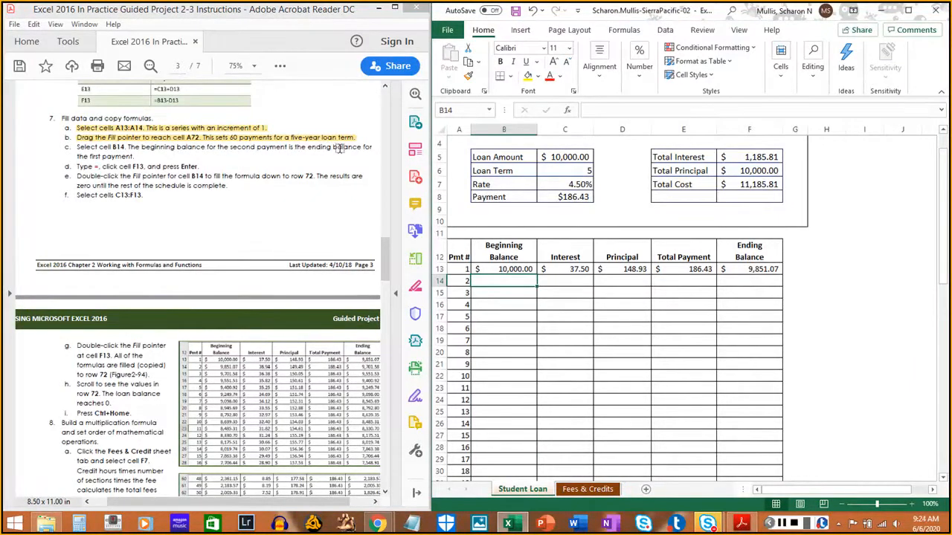
left_click_drag(77, 147, 133, 157)
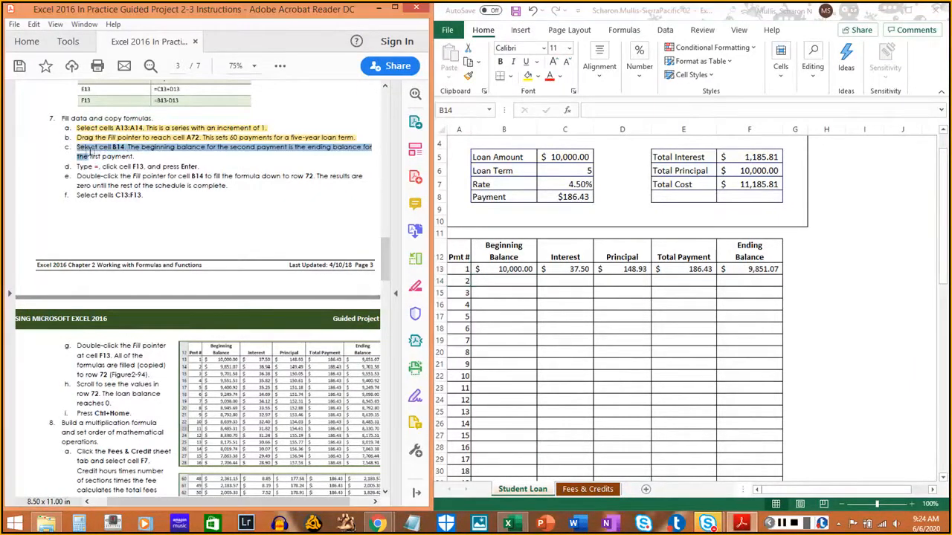
left_click(135, 156)
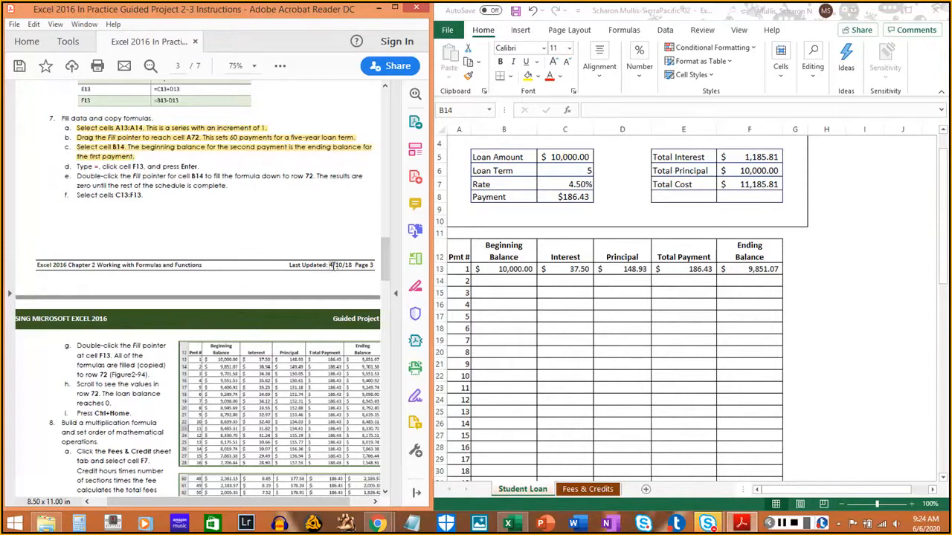
- Enter the second payment's beginning balance formula =F13 in cell B14, and highlight instruction 7d in the PDF
left_click(502, 283)
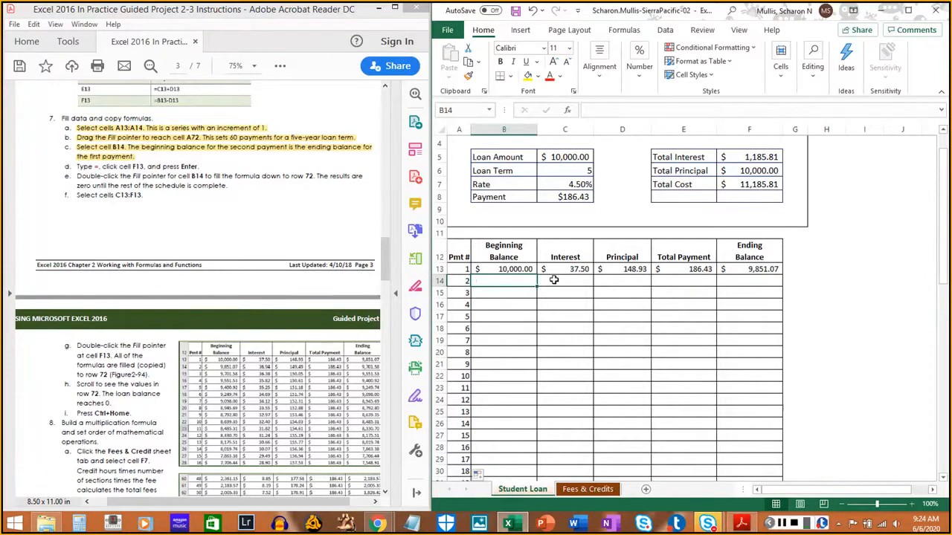
type("=")
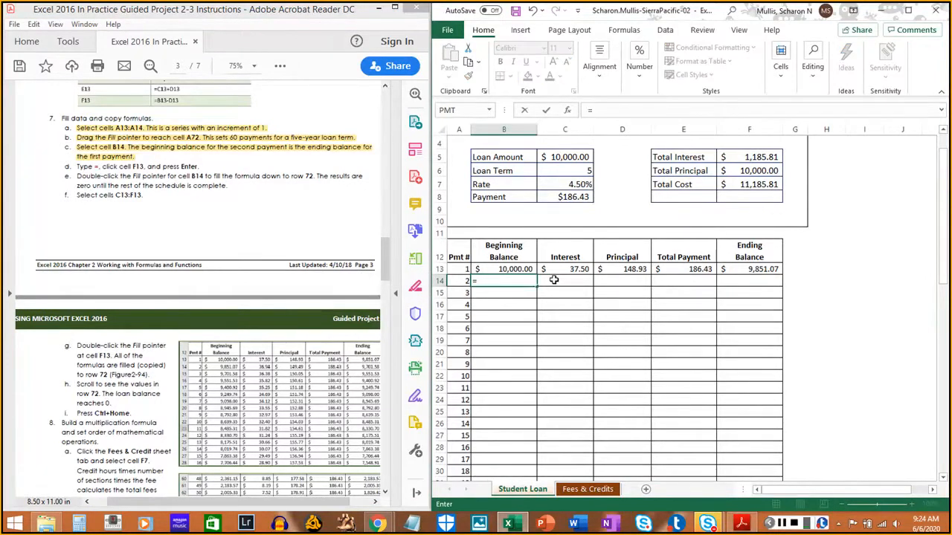
left_click(760, 270)
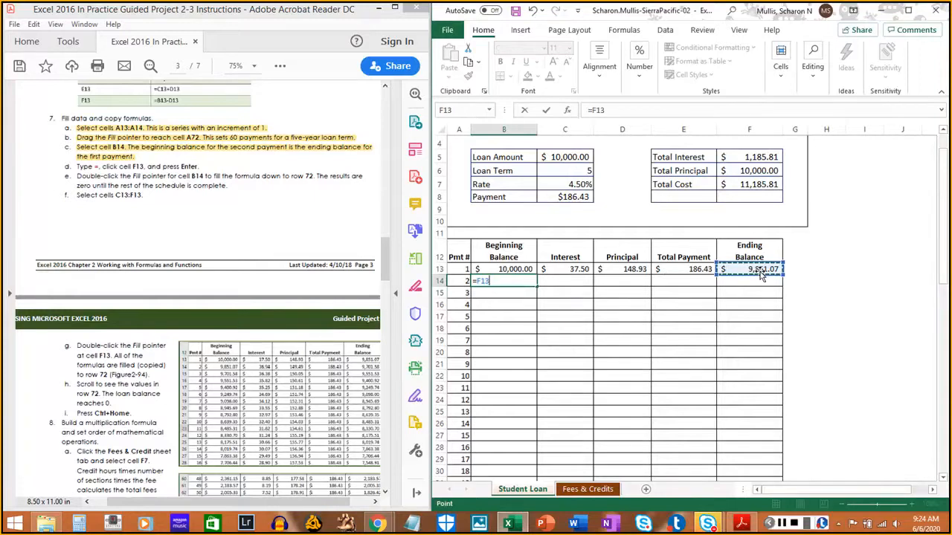
key("Return")
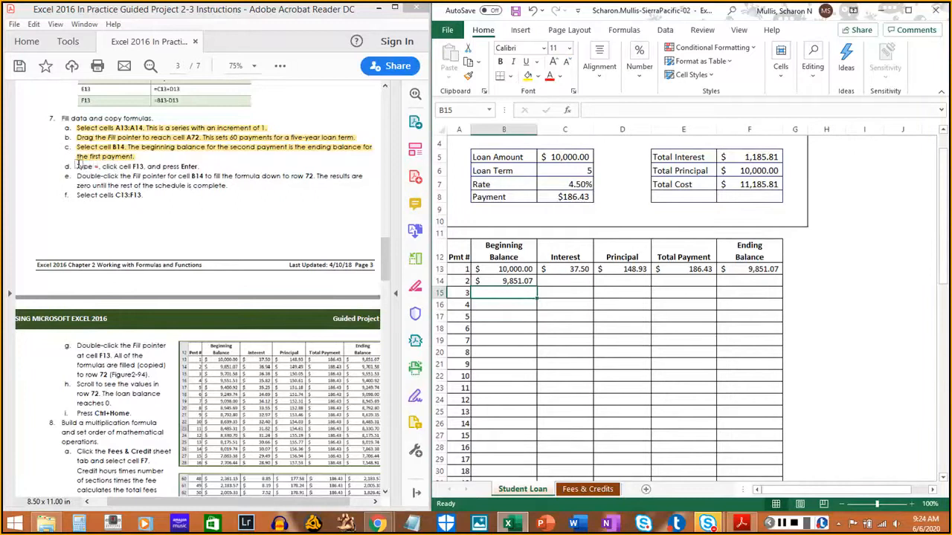
left_click_drag(77, 166, 199, 166)
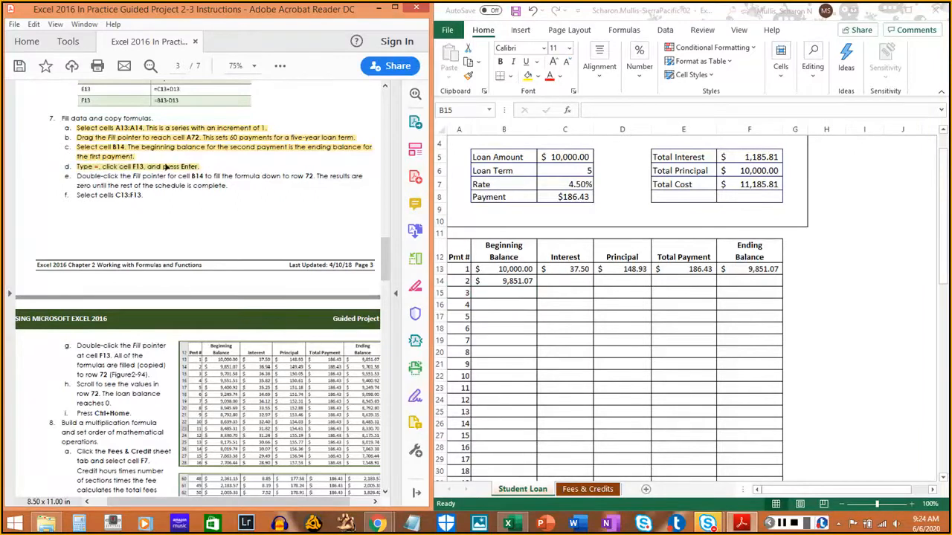
- Copy the B14 formula down the Beginning Balance column to row 72, and highlight instruction 7e in the PDF
scroll(80, 172, "down", 1)
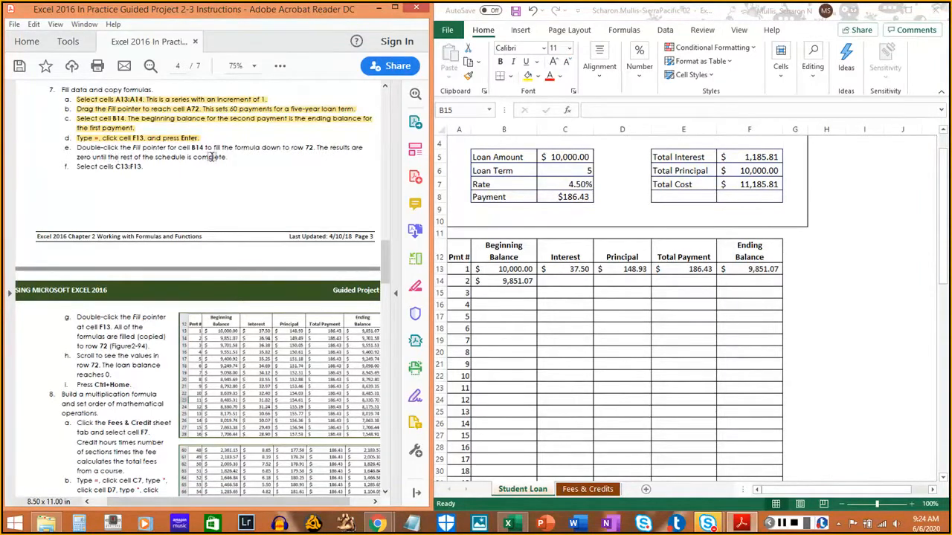
left_click(526, 282)
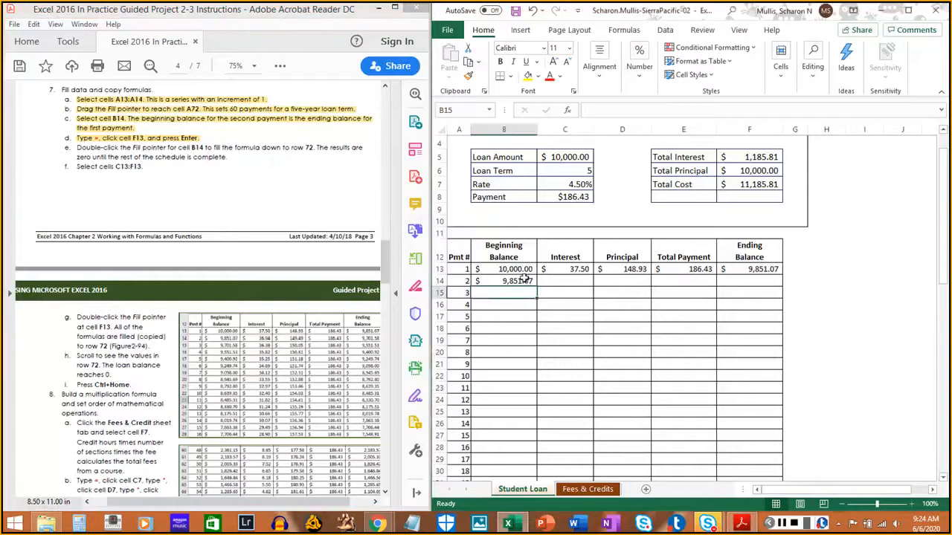
left_click(526, 281)
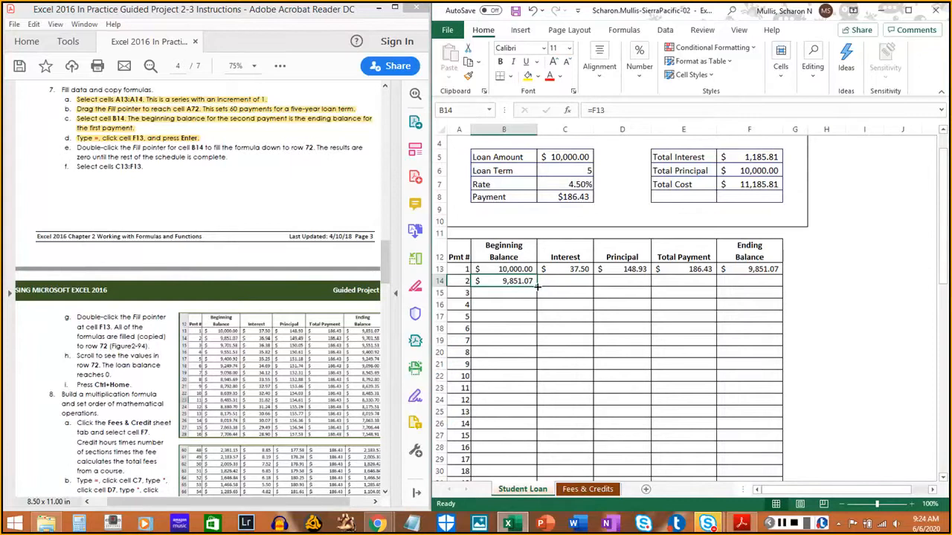
double_click(536, 286)
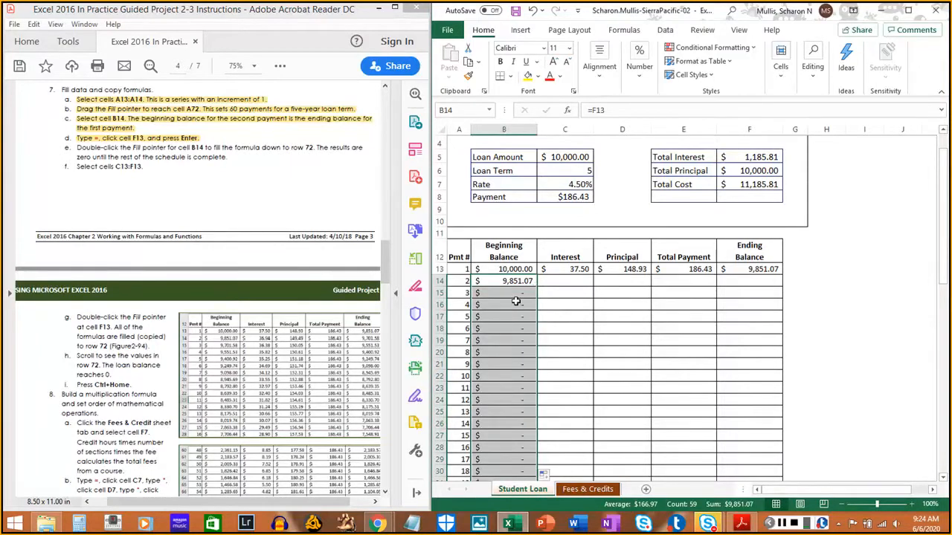
scroll(516, 300, "down", 9)
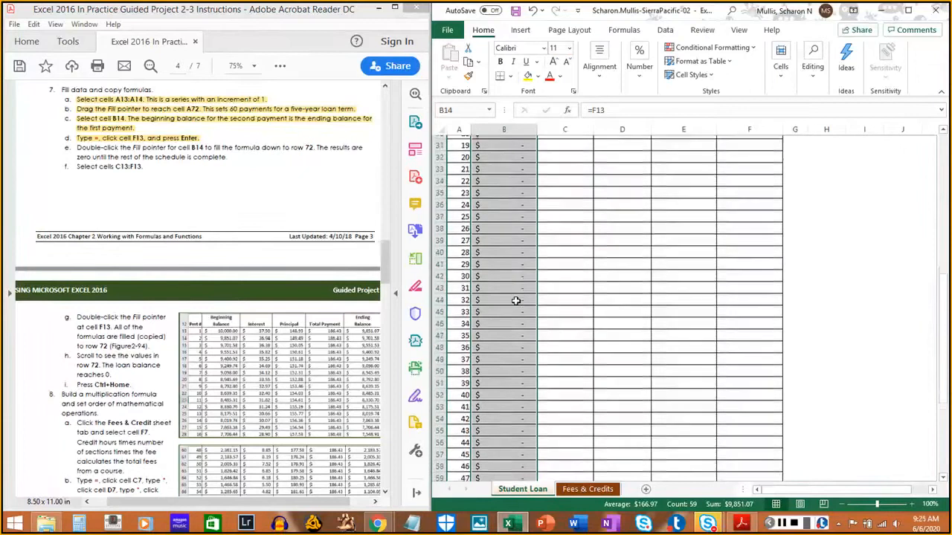
scroll(516, 300, "down", 7)
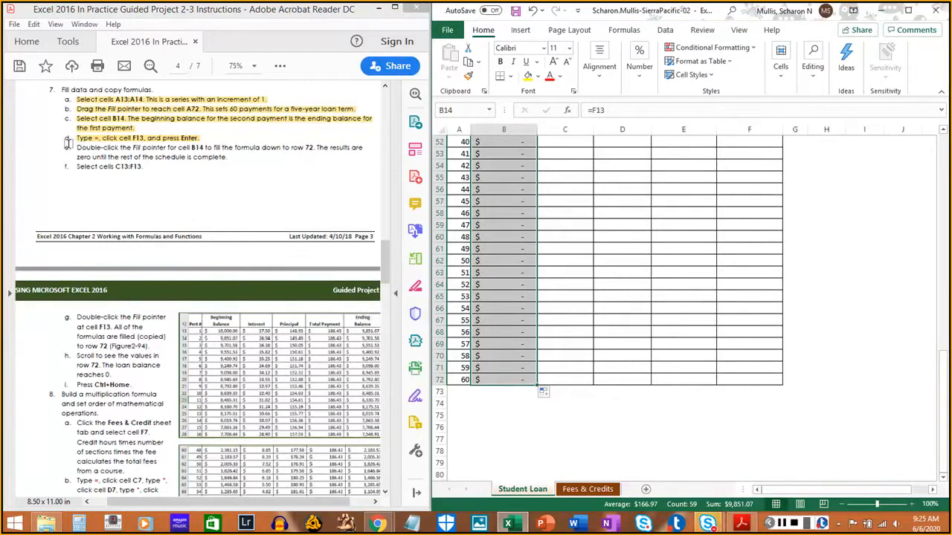
left_click_drag(77, 147, 228, 158)
left_click(269, 216)
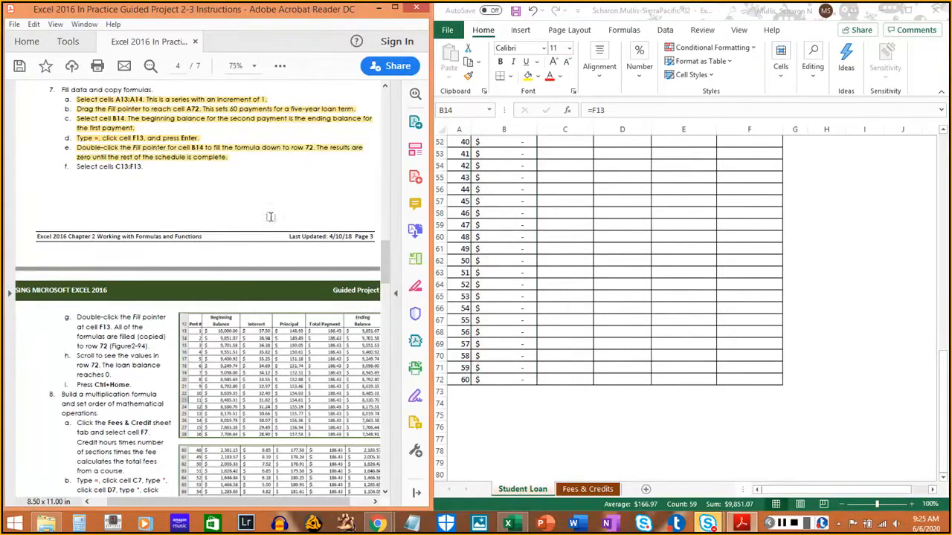
- Select the first payment's formulas in cells C13:F13 and highlight instruction 7f in the PDF
left_click(669, 296)
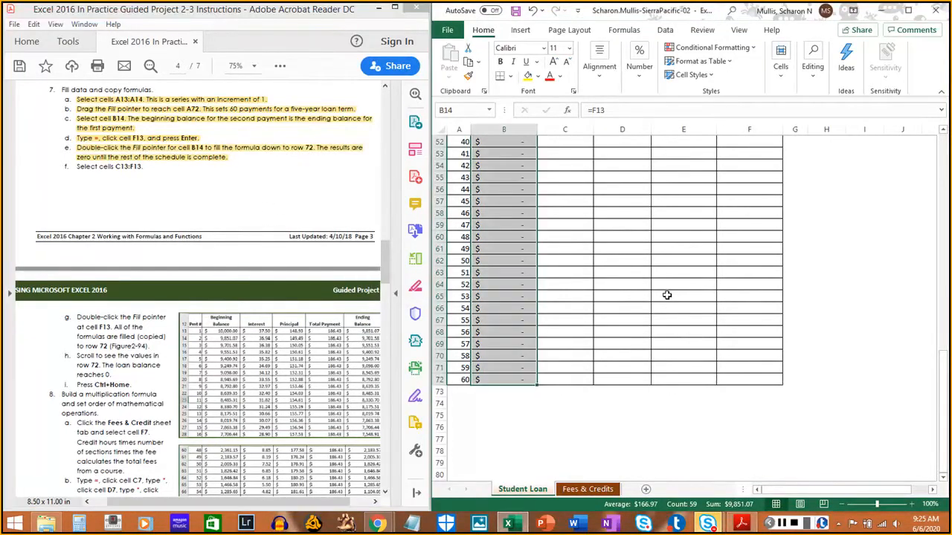
scroll(667, 295, "up", 16)
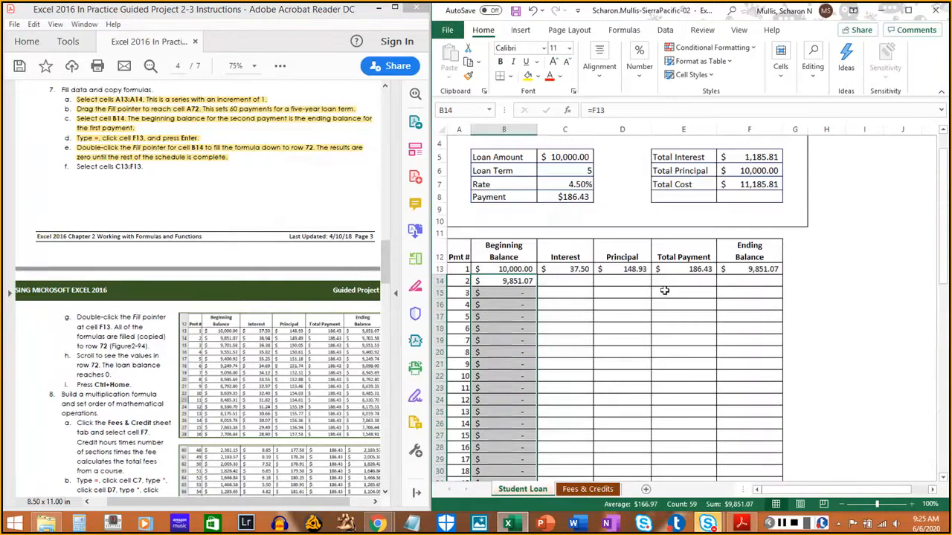
left_click(567, 270)
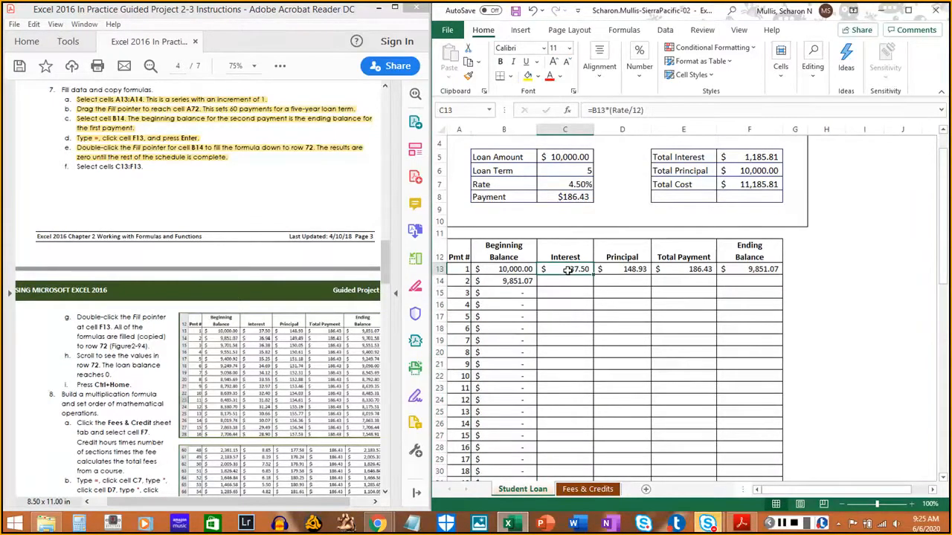
left_click_drag(567, 270, 743, 269)
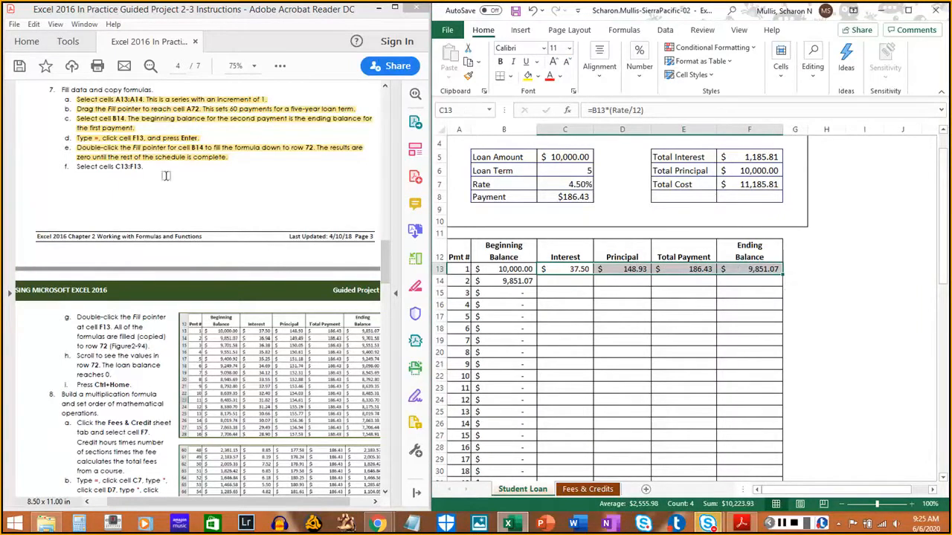
left_click_drag(75, 167, 141, 166)
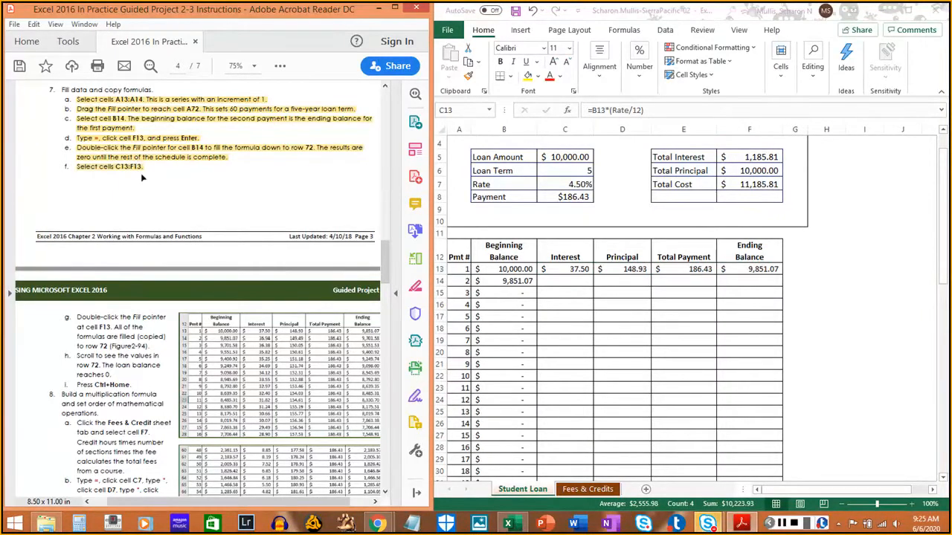
- Copy the C13:F13 formulas down to row 72 and check the schedule through the last payment
scroll(149, 245, "down", 4)
scroll(151, 246, "down", 2)
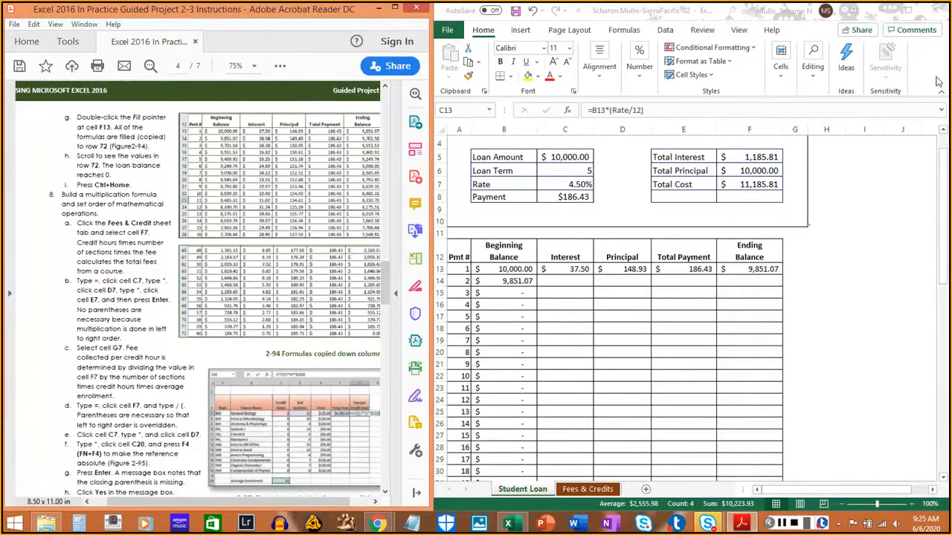
left_click(794, 509)
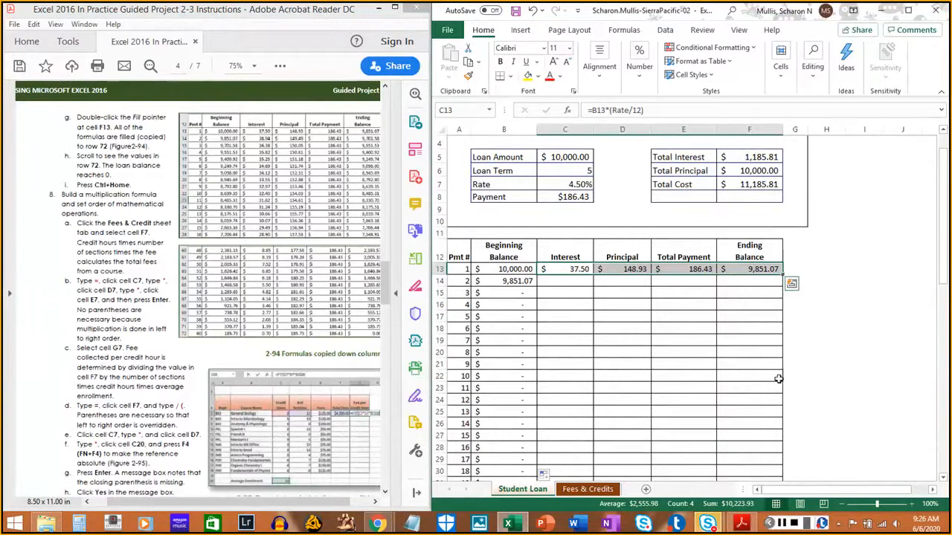
double_click(783, 274)
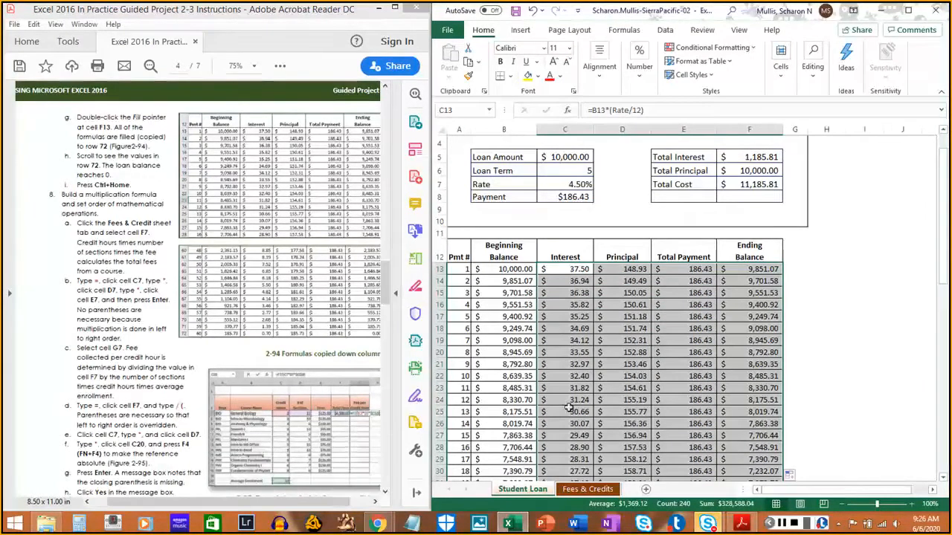
scroll(569, 408, "down", 3)
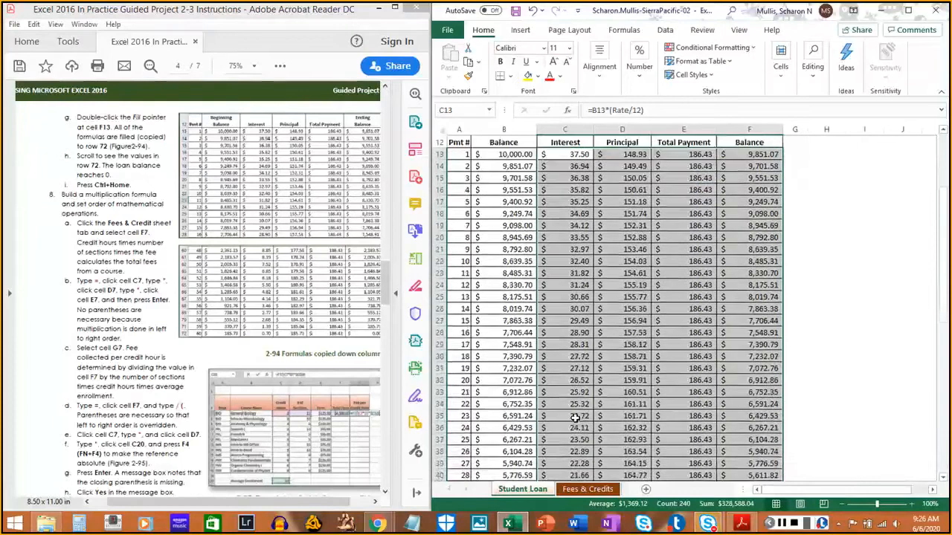
scroll(575, 419, "down", 12)
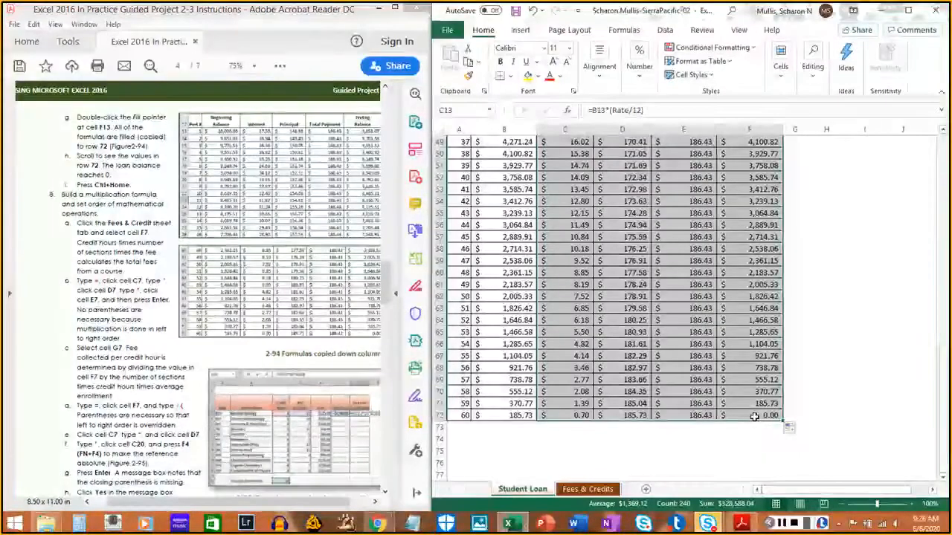
- Check the last payment's ending balance in cell F72, and highlight instructions 7g and 7h in the PDF
left_click(755, 417)
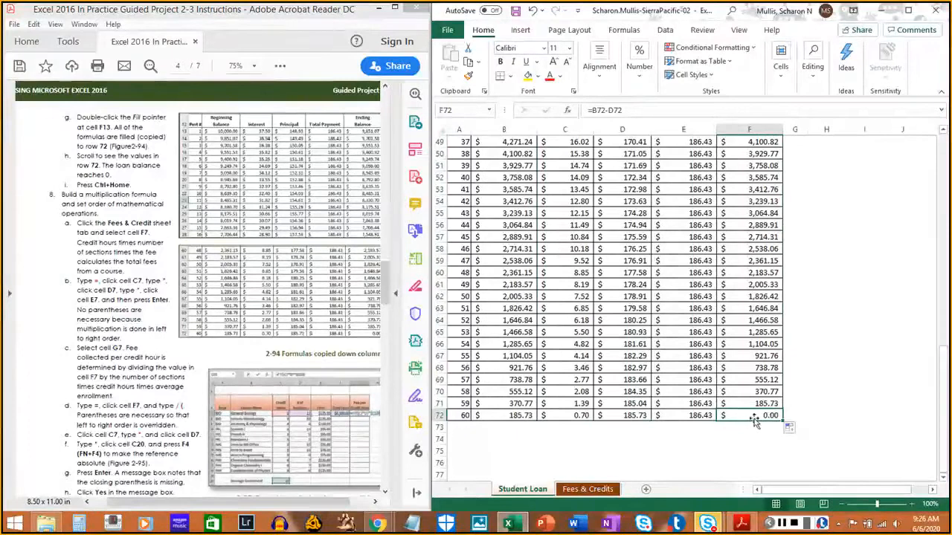
scroll(754, 420, "up", 6)
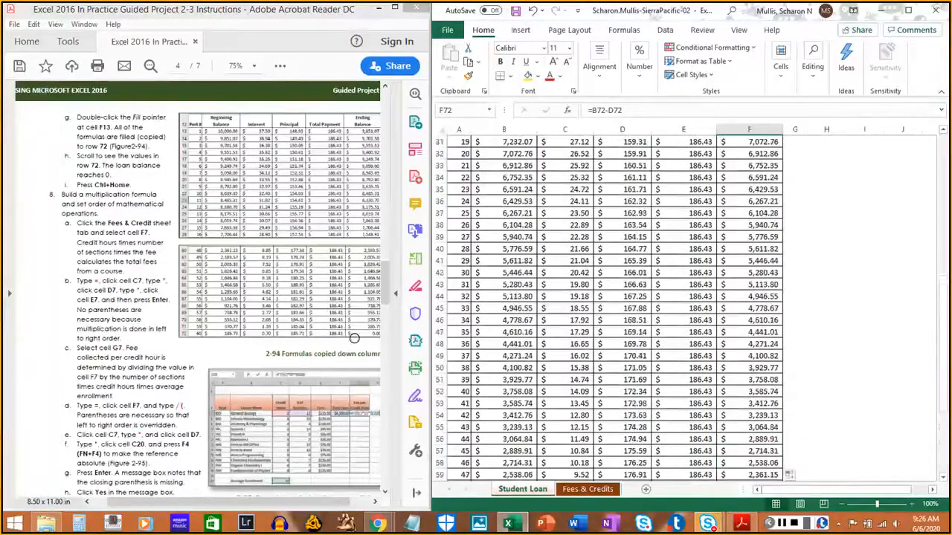
left_click(73, 117)
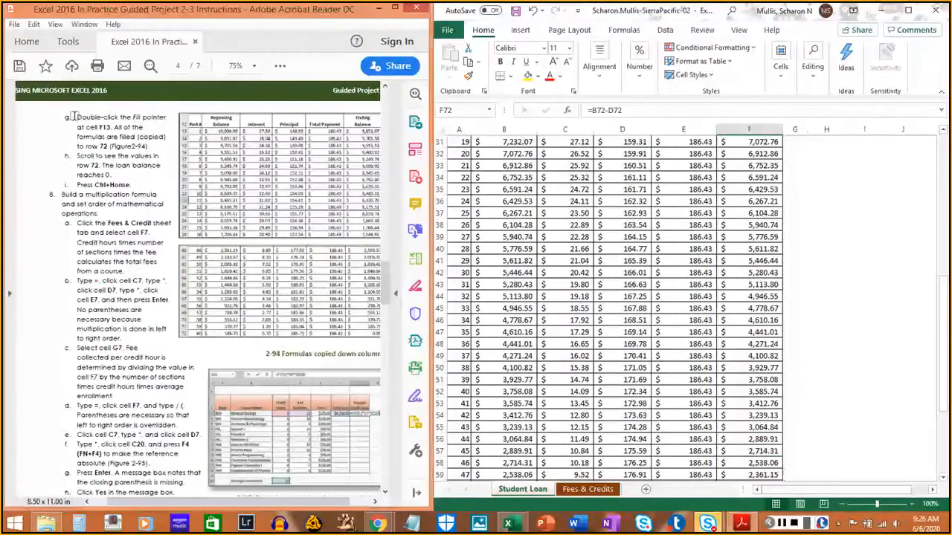
left_click_drag(73, 116, 153, 143)
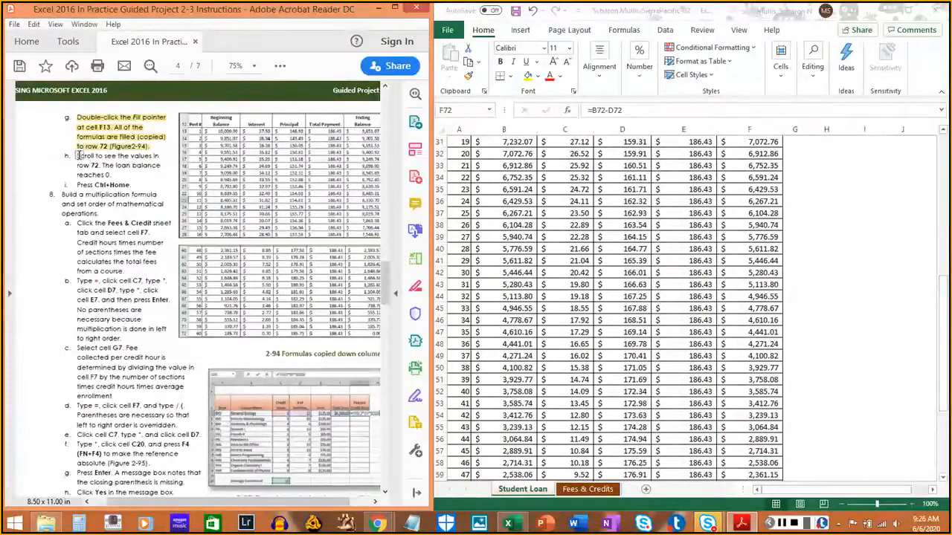
left_click_drag(77, 155, 112, 176)
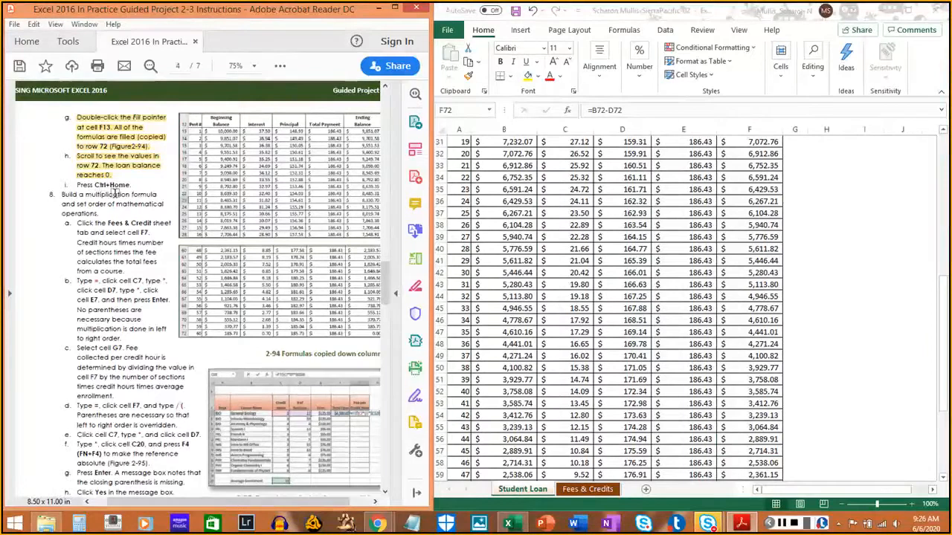
- Return to cell A1 of the Student Loan sheet and highlight instruction 7i in the PDF
left_click(918, 328)
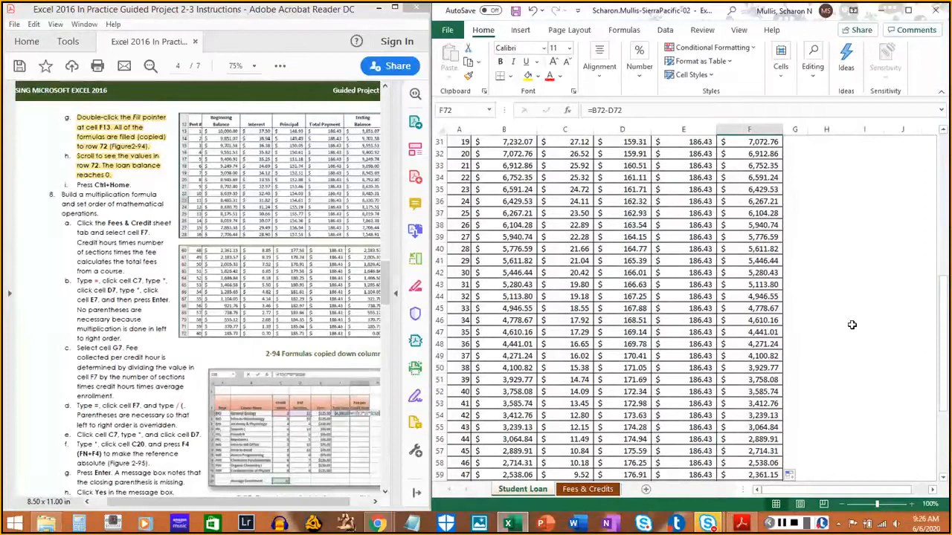
key("ctrl+Home")
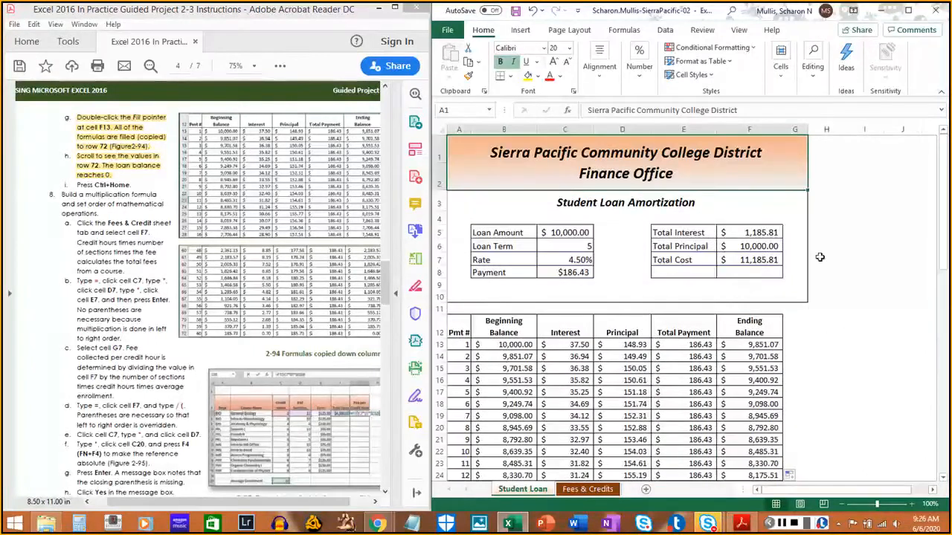
left_click_drag(77, 184, 131, 184)
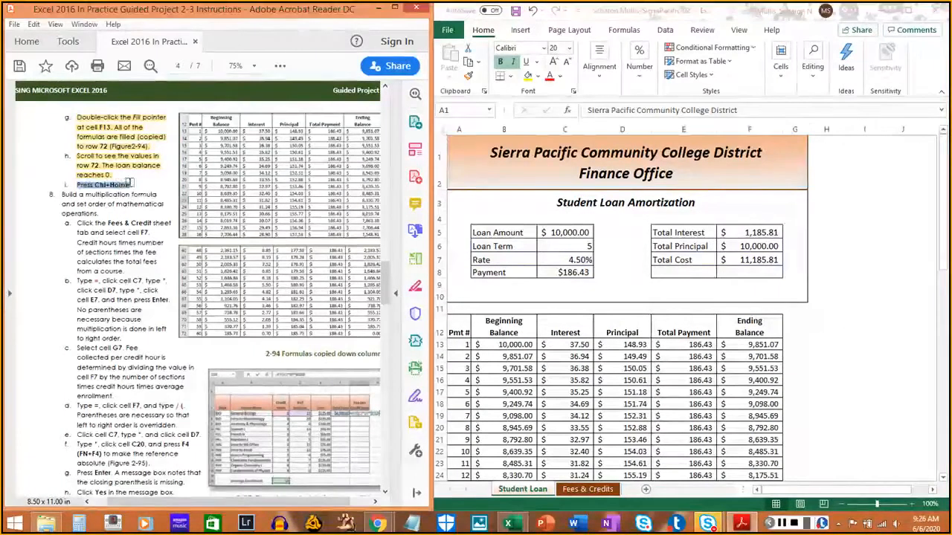
- Open the Fees & Credits sheet, select the first Total Fees cell F7, and highlight instruction 8a in the PDF
left_click(944, 195)
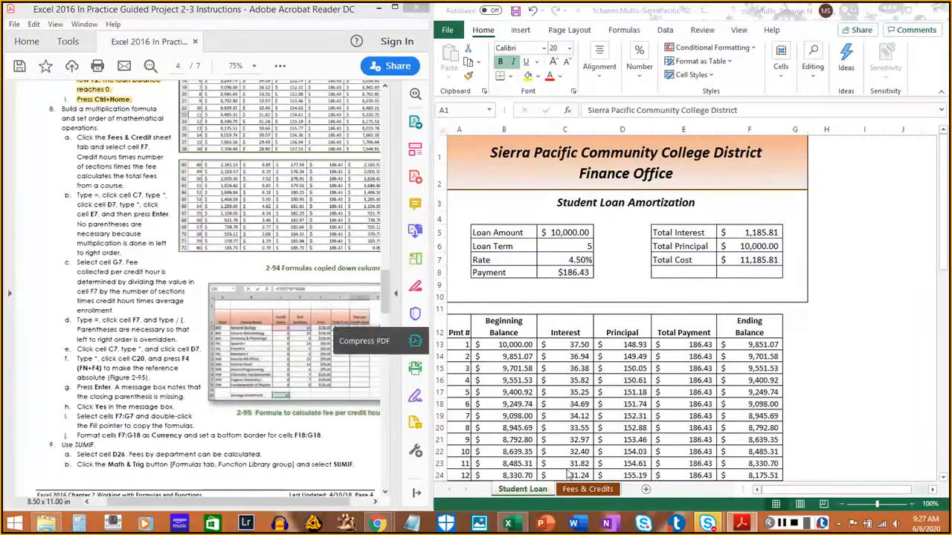
left_click(673, 497)
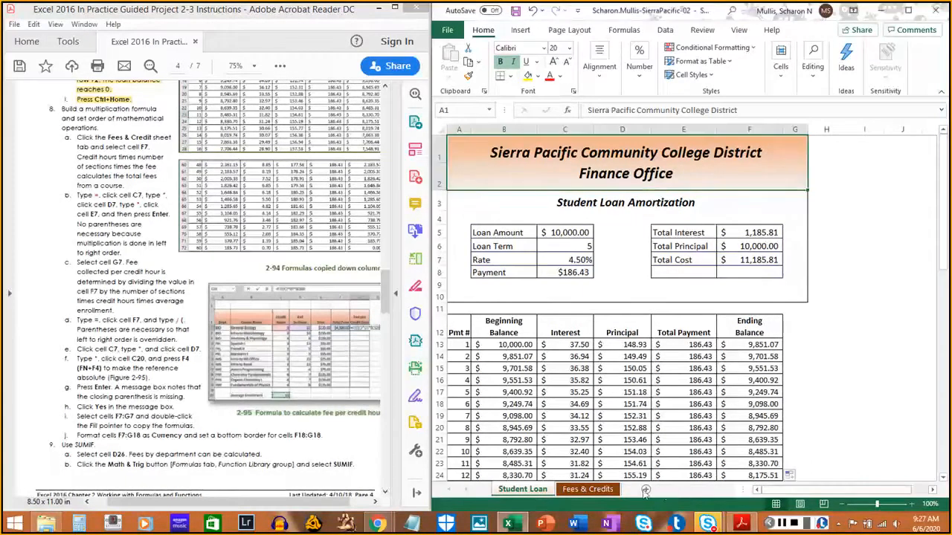
left_click(601, 490)
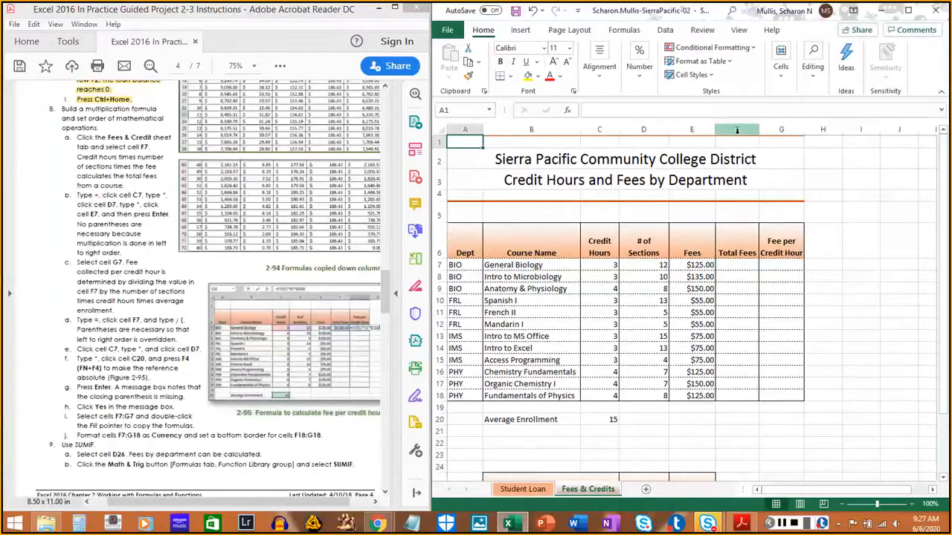
left_click(740, 268)
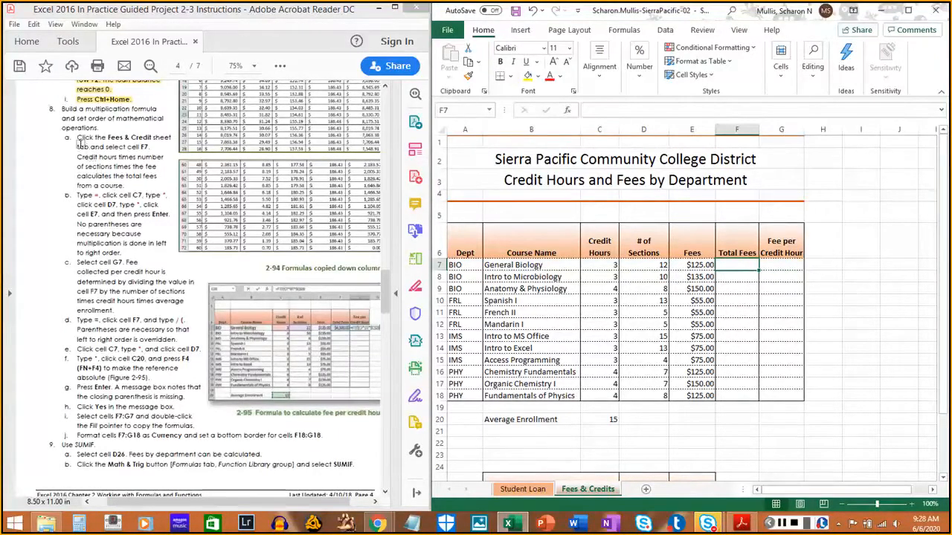
mouse_move(74, 140)
left_mouse_down()
mouse_move(153, 171)
mouse_move(125, 184)
left_mouse_up()
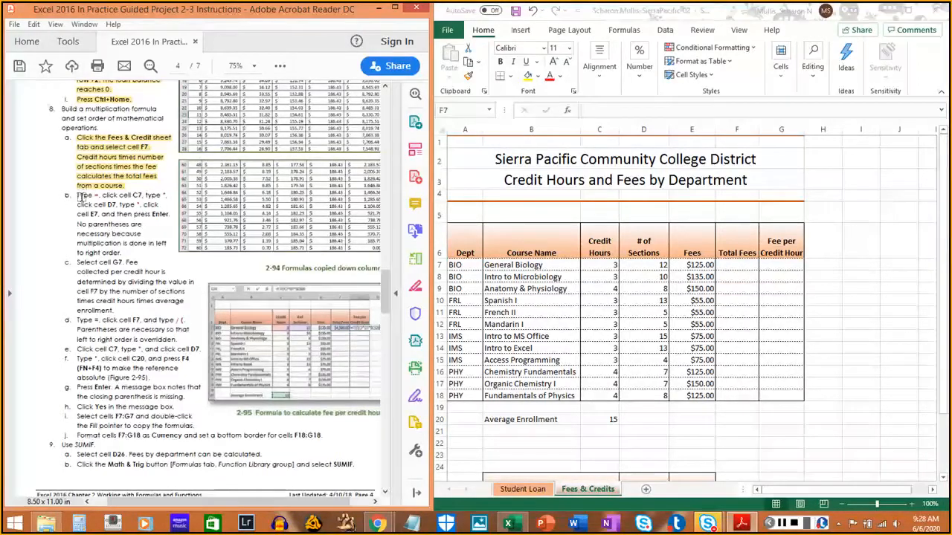
- Enter the General Biology total fees formula =C7*D7*E7 in cell F7, and highlight instruction 8b in the PDF
left_click(934, 69)
type("=")
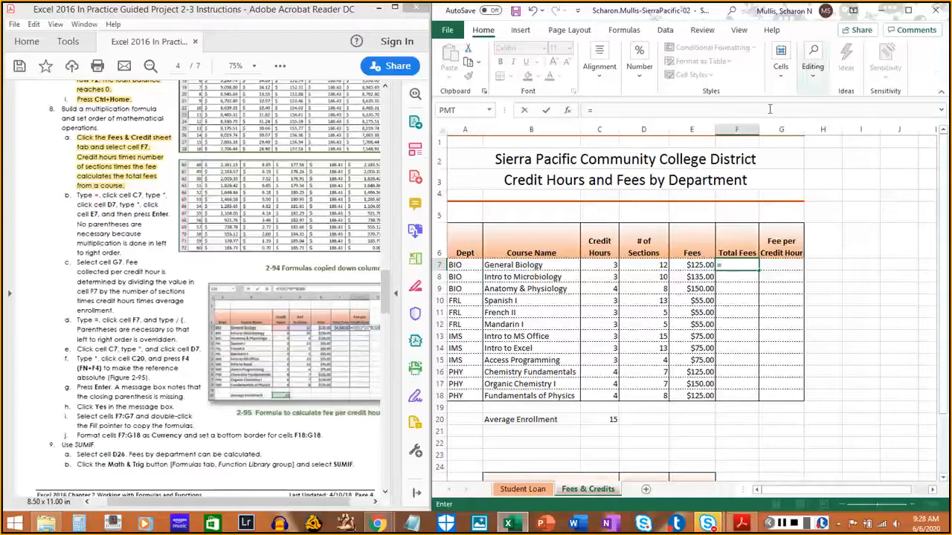
left_click(607, 265)
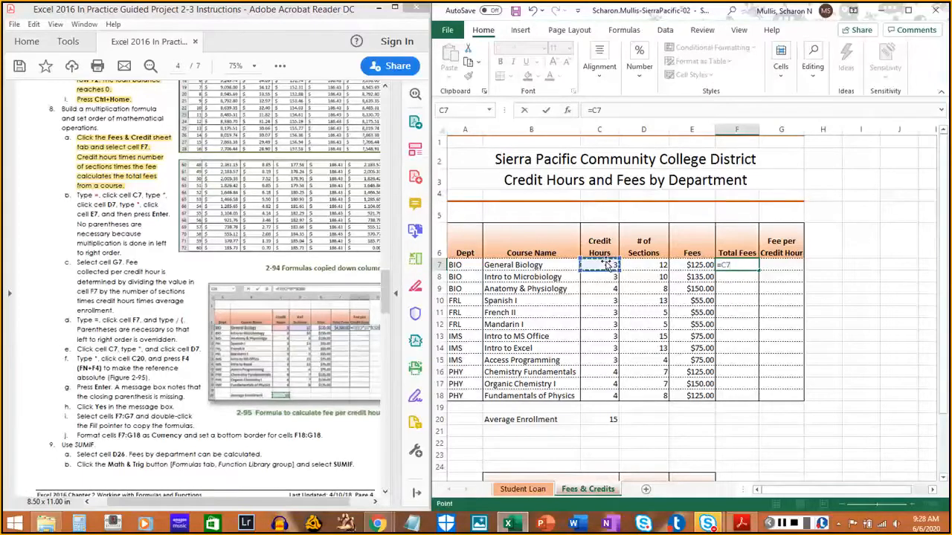
type("*")
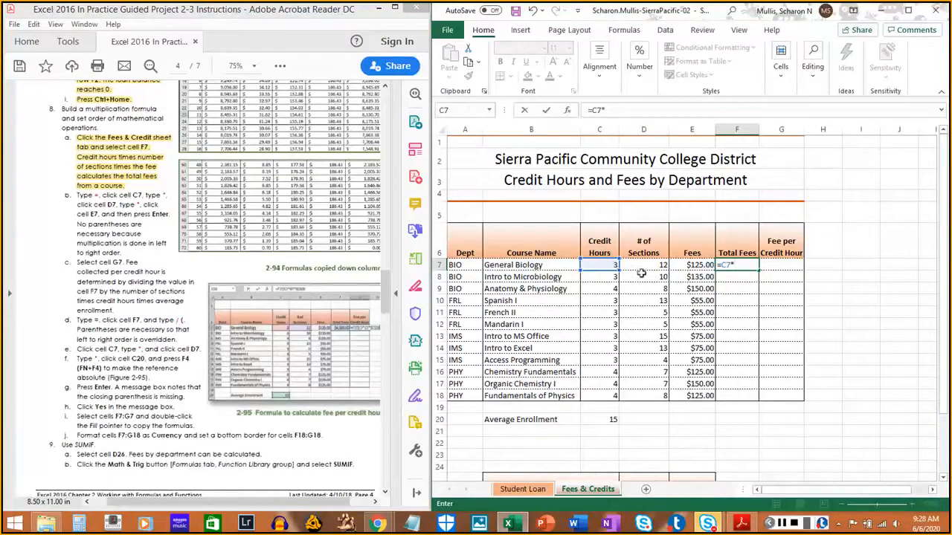
left_click(648, 267)
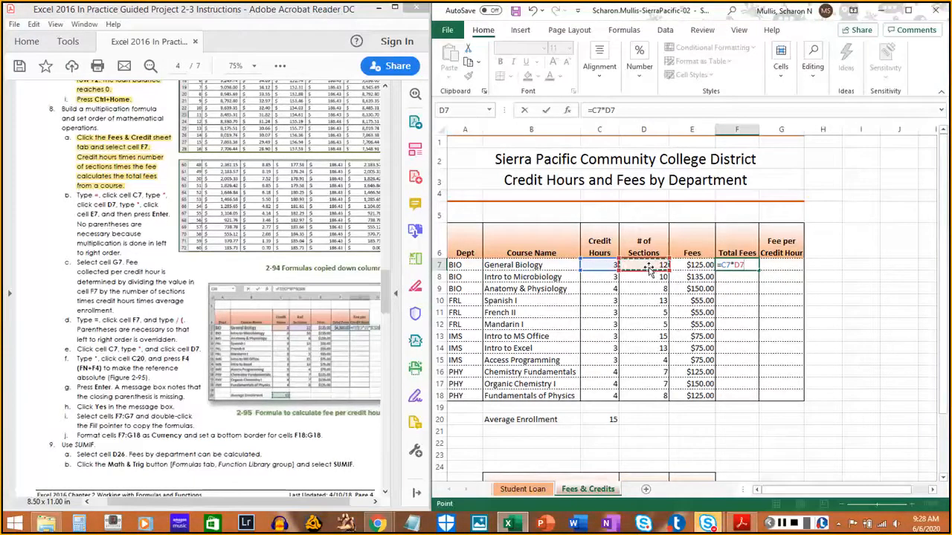
type("*")
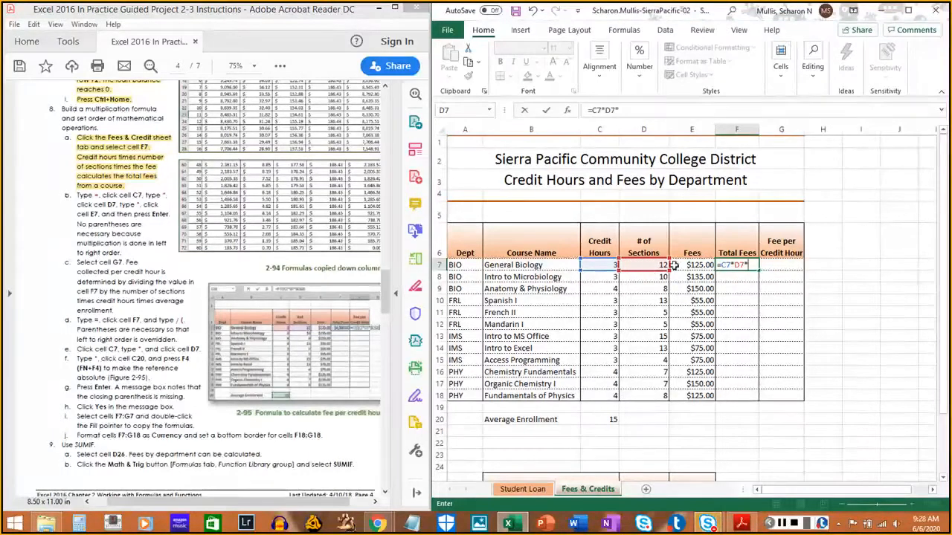
left_click(692, 265)
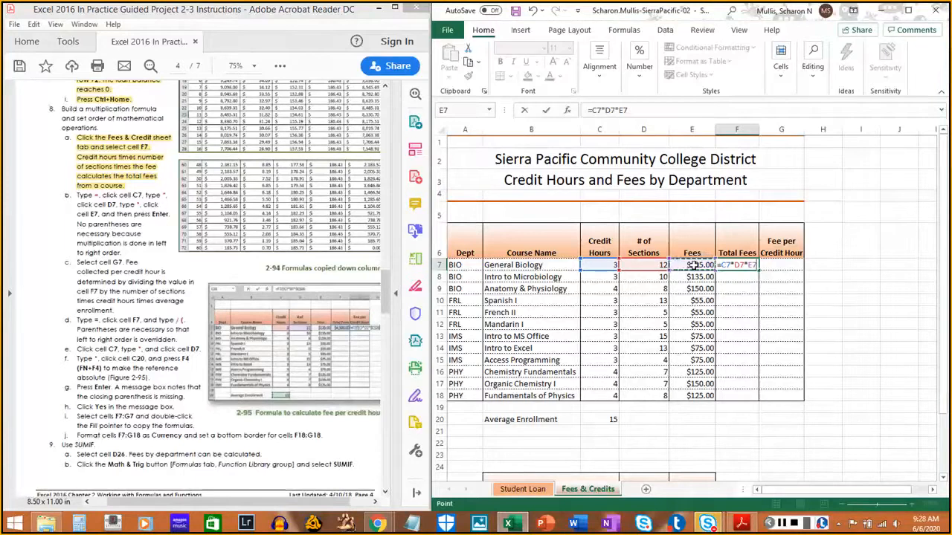
key("Return")
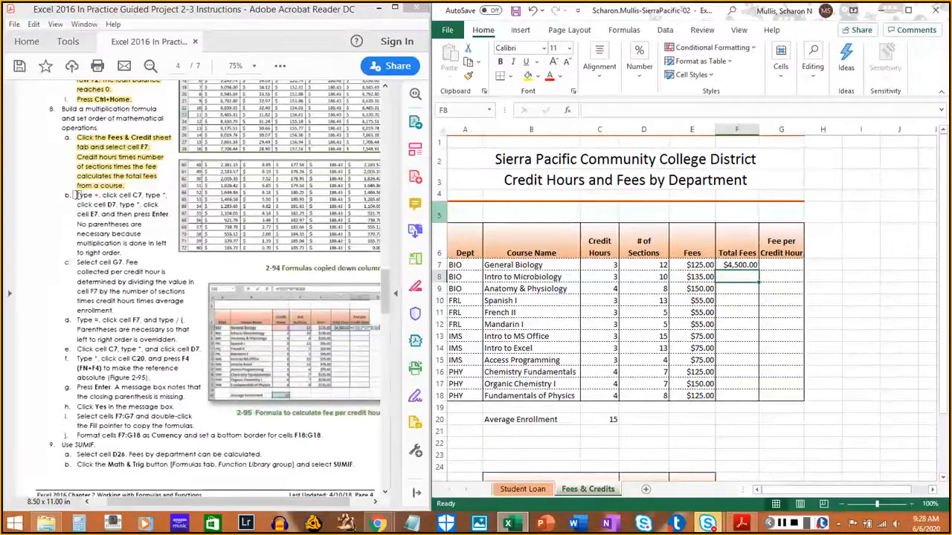
left_click_drag(76, 195, 122, 253)
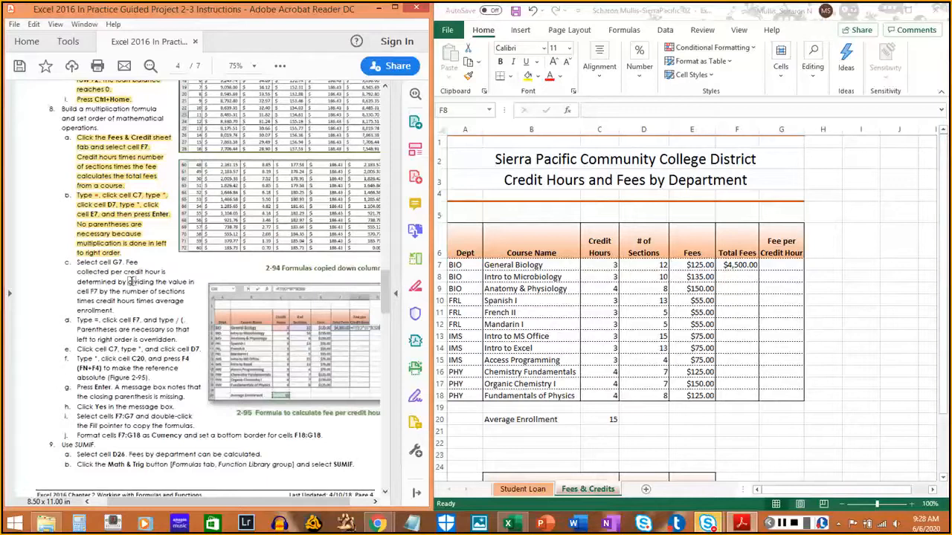
- Select the first Fee per Credit Hour cell G7, and highlight instruction 8c in the PDF
scroll(130, 281, "down", 3)
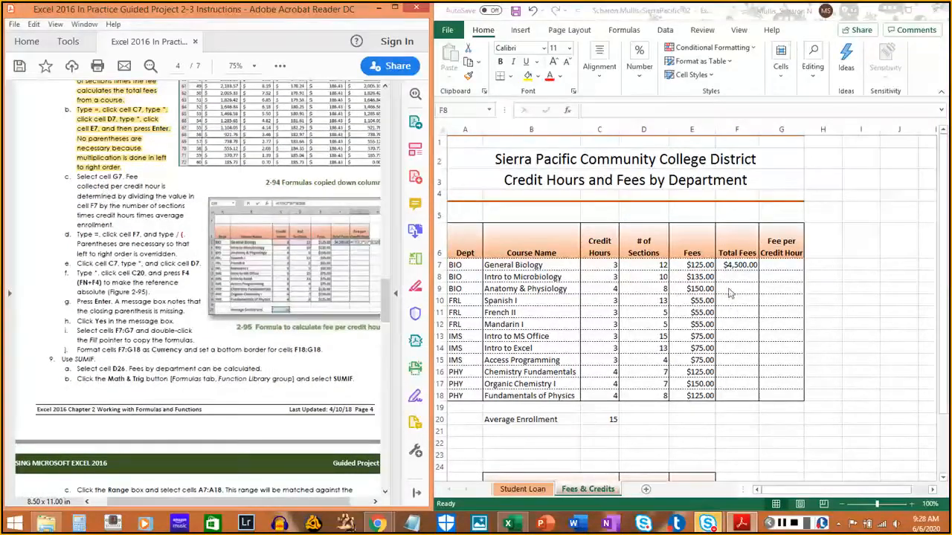
left_click(783, 265)
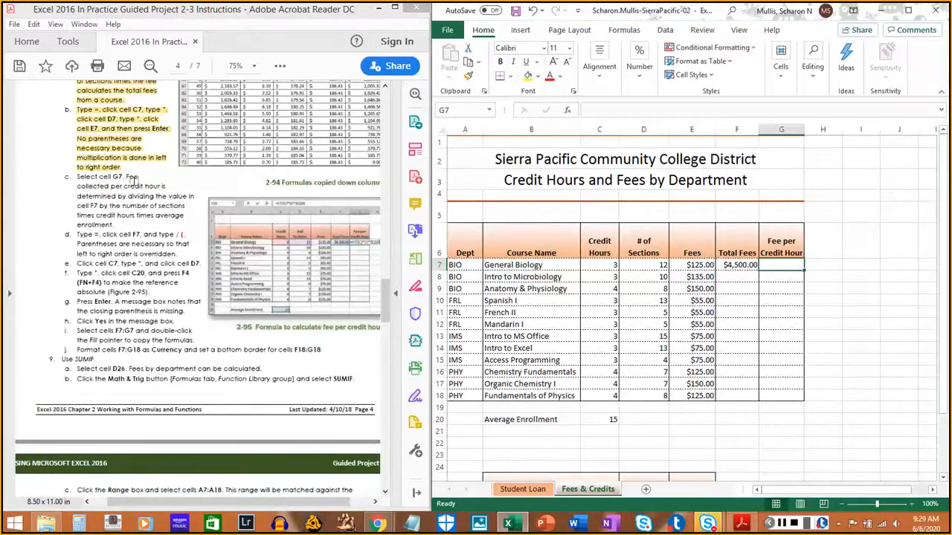
left_click_drag(75, 176, 115, 229)
left_click(783, 264)
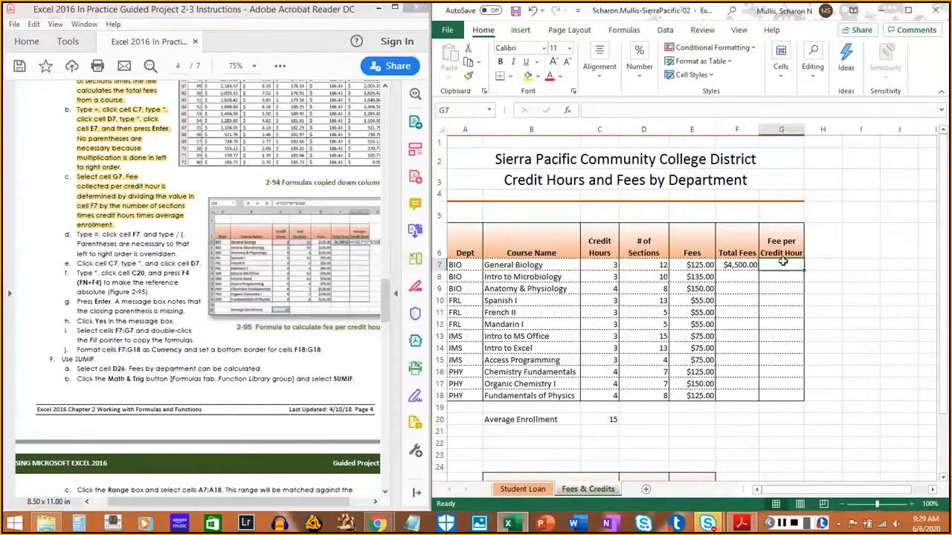
- Begin the fee per credit hour formula in G7 with =F7/( and highlight instruction 8d in the PDF
type("=")
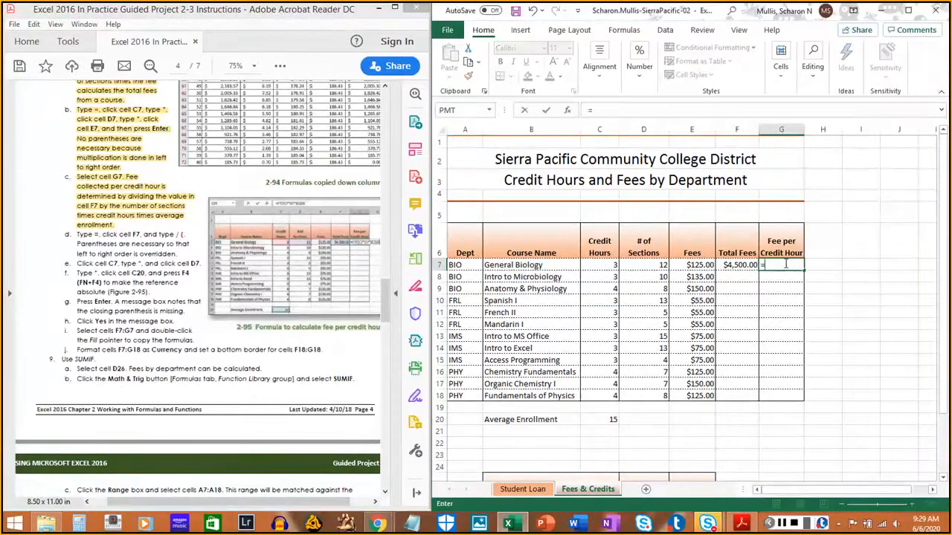
left_click(743, 265)
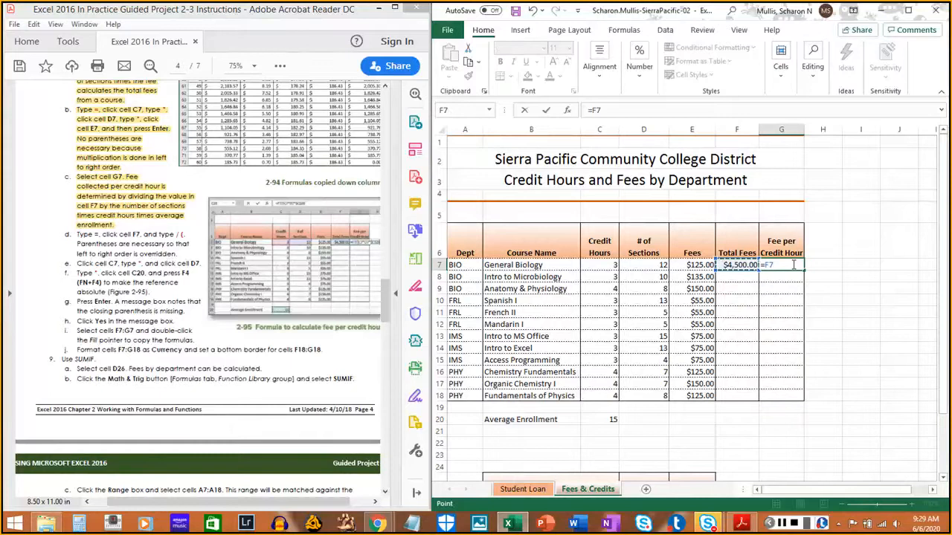
type("/(")
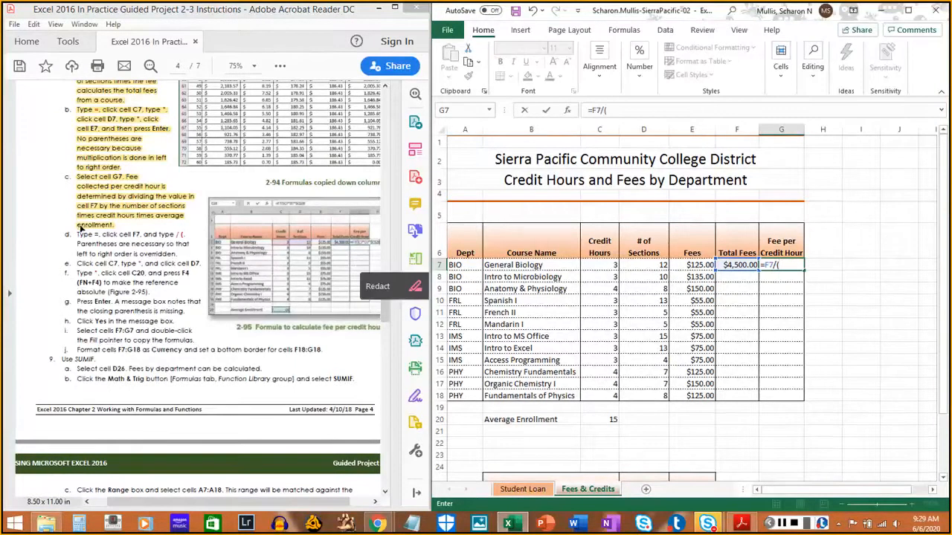
left_click_drag(74, 233, 176, 253)
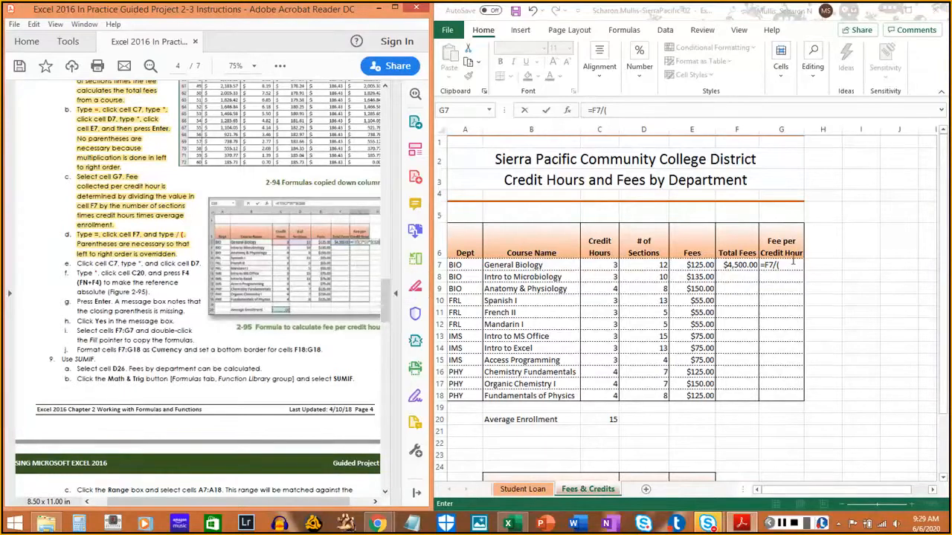
left_click(943, 81)
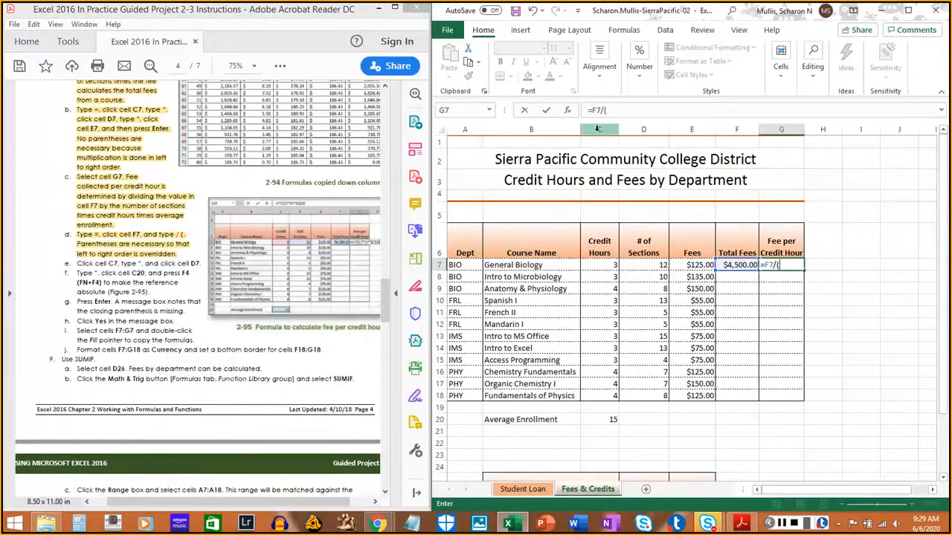
- Continue the G7 formula with C7*D7 inside the parenthesis, and highlight instruction 8e in the PDF
left_click(604, 265)
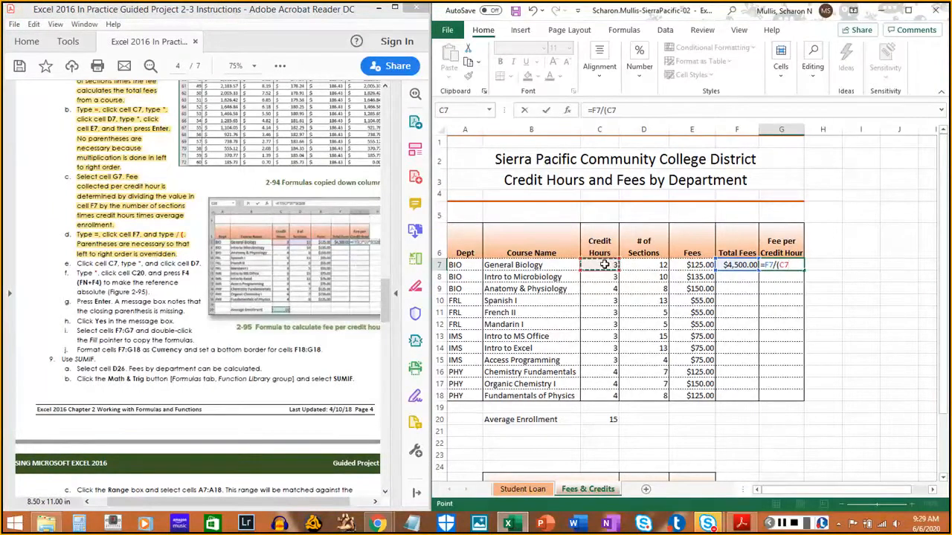
type("*")
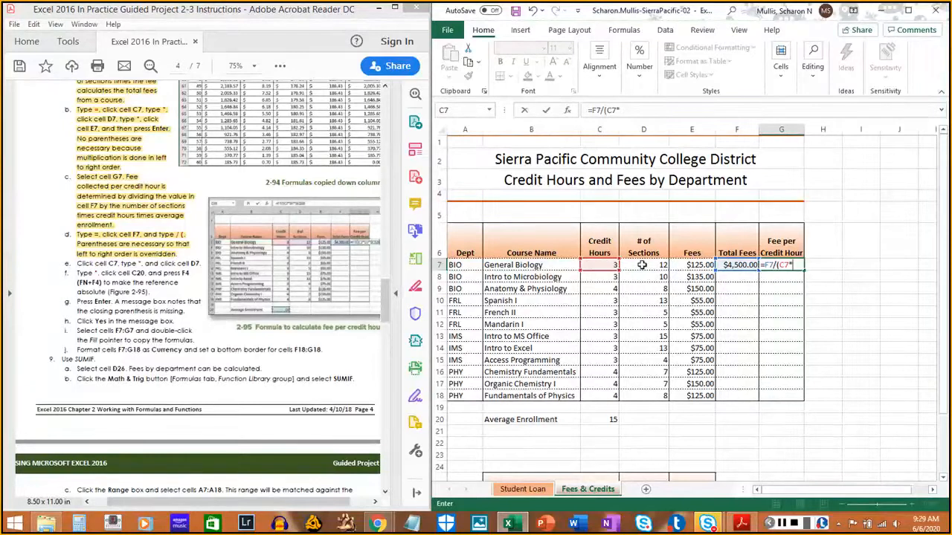
left_click(643, 264)
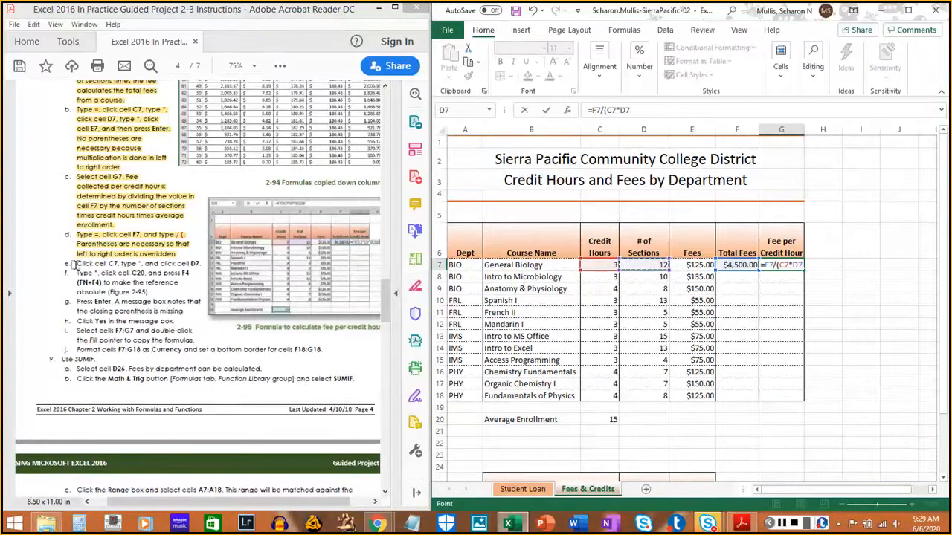
left_click_drag(74, 265, 201, 265)
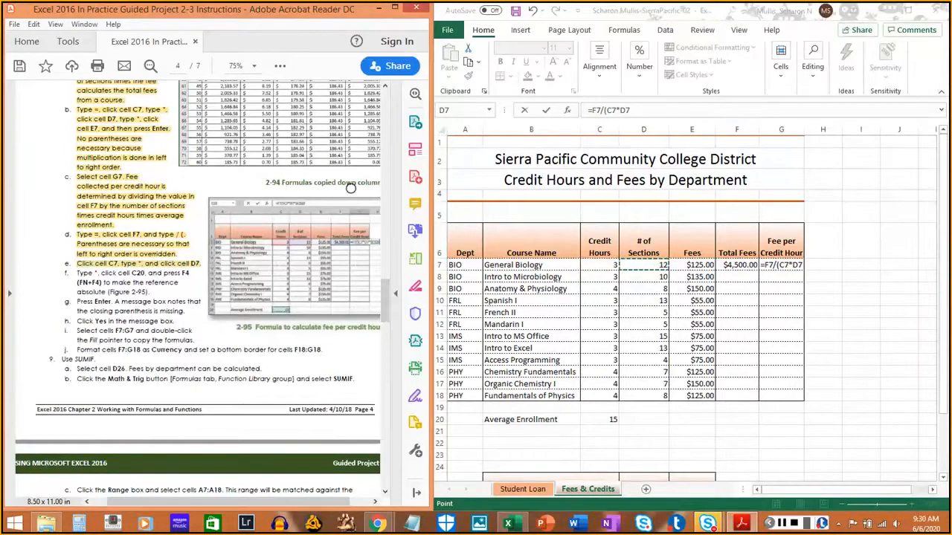
- Extend the G7 formula with *$C$20 as an absolute reference to average enrollment, and highlight instruction 8f in the PDF
left_click(917, 66)
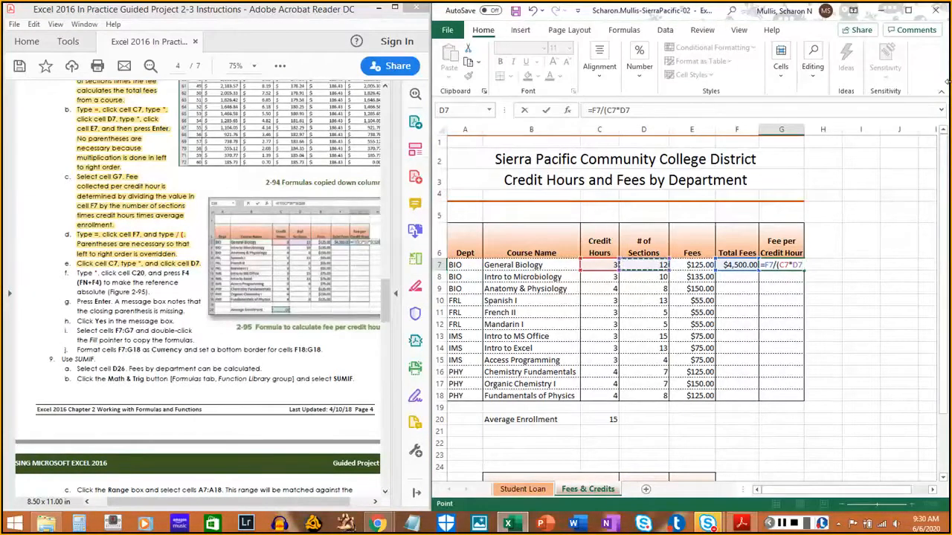
type("*")
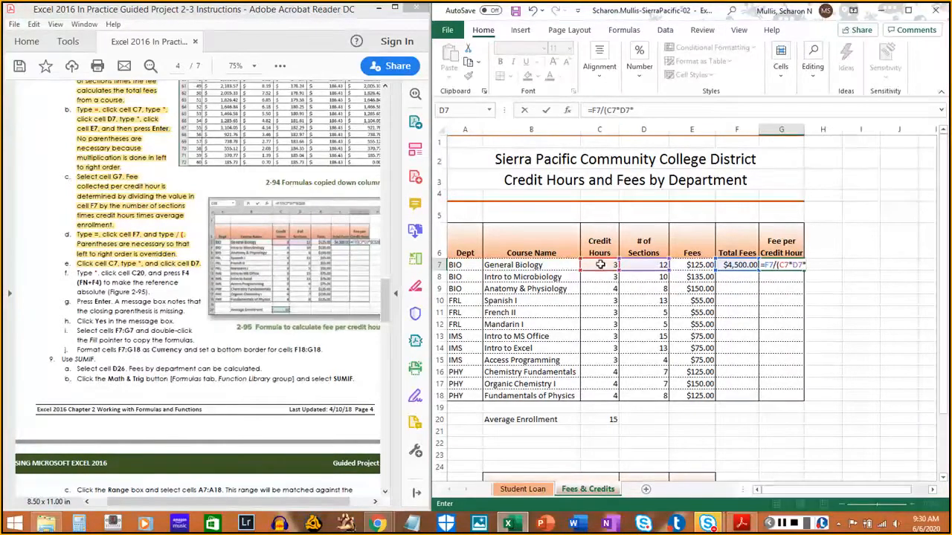
left_click(601, 421)
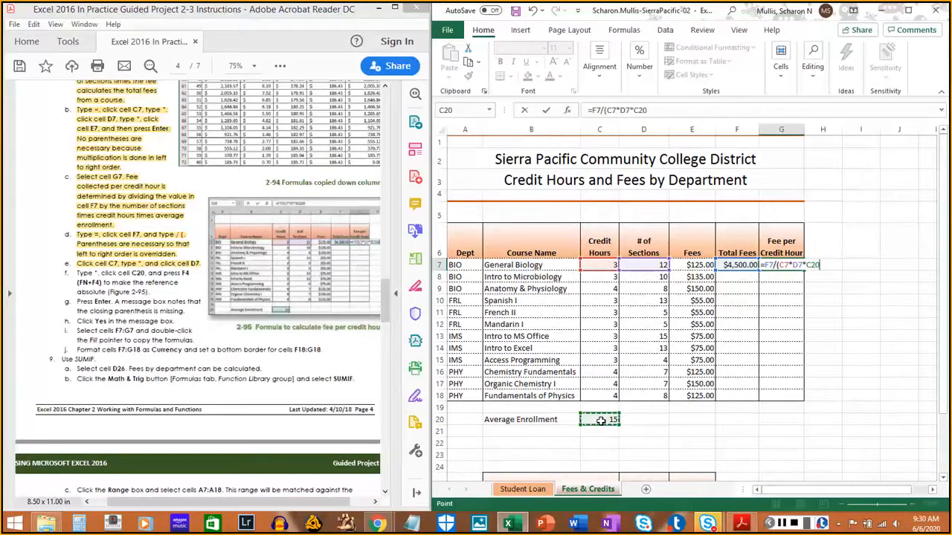
key("F4")
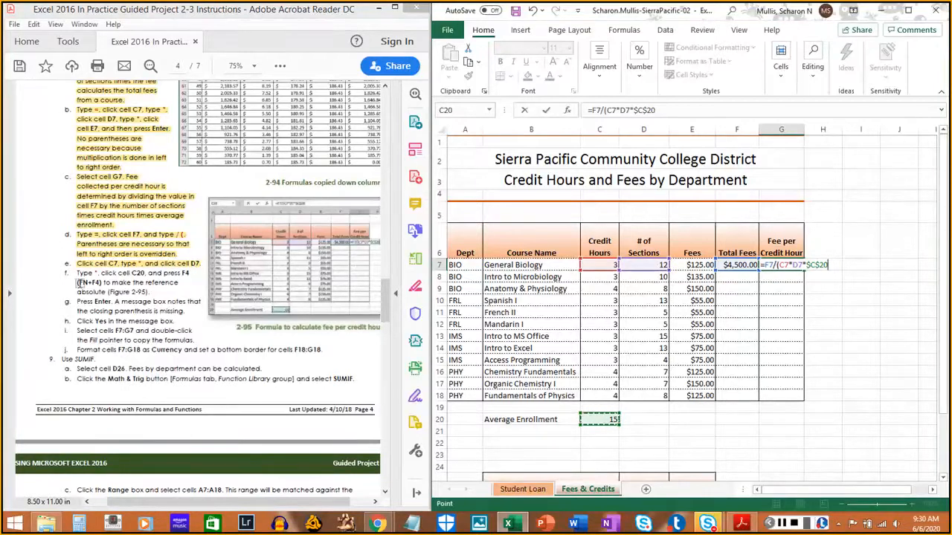
left_click_drag(77, 274, 148, 291)
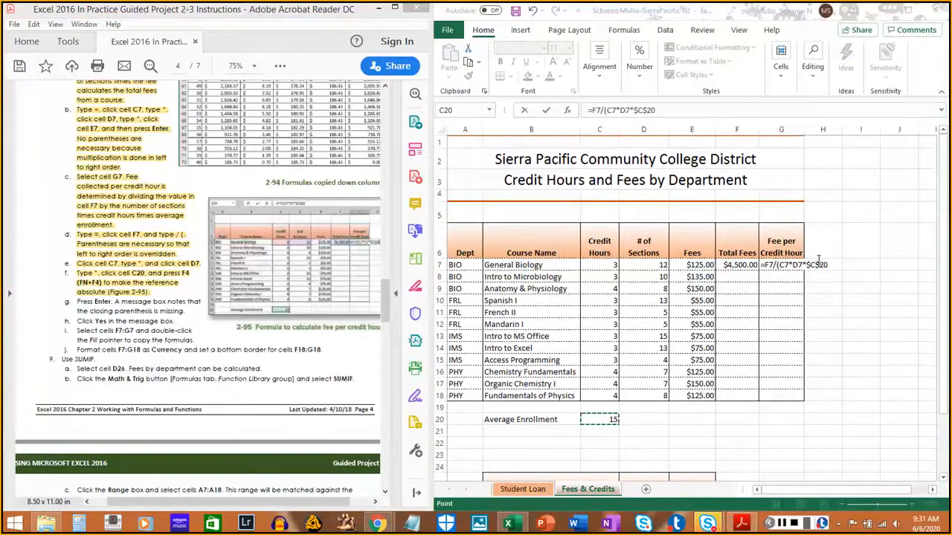
- Enter the G7 formula, accept the proposed correction =F7/(C7*D7*$C$20), and highlight instructions 8g and 8h in the PDF
left_click(929, 74)
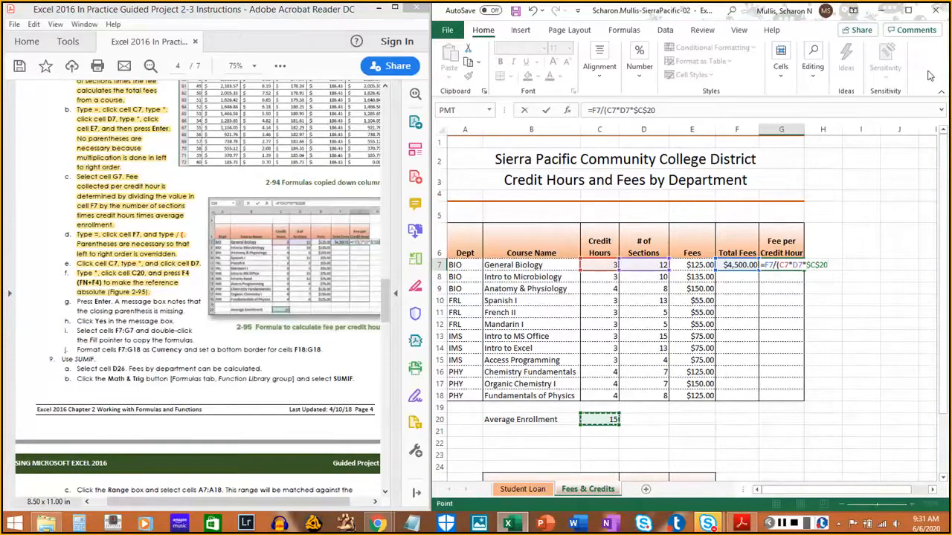
key("Return")
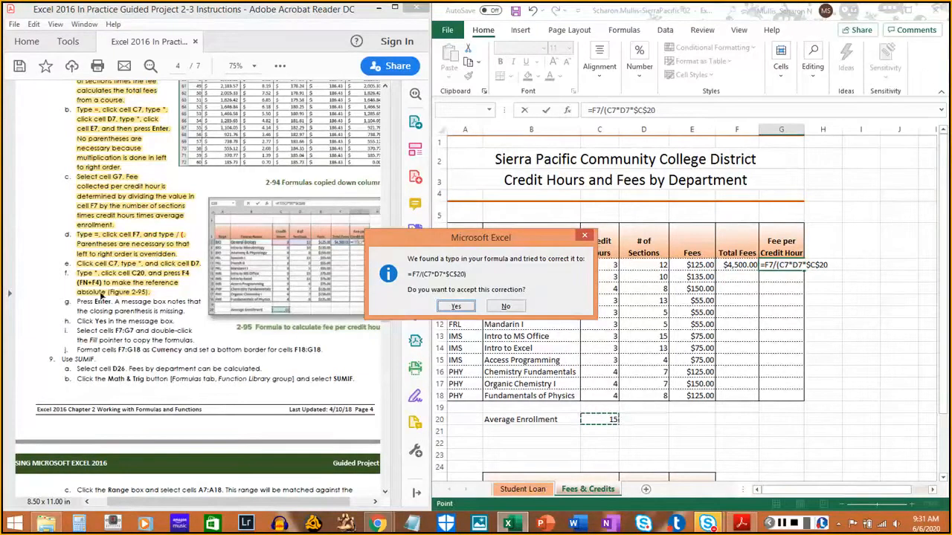
left_click_drag(456, 238, 506, 240)
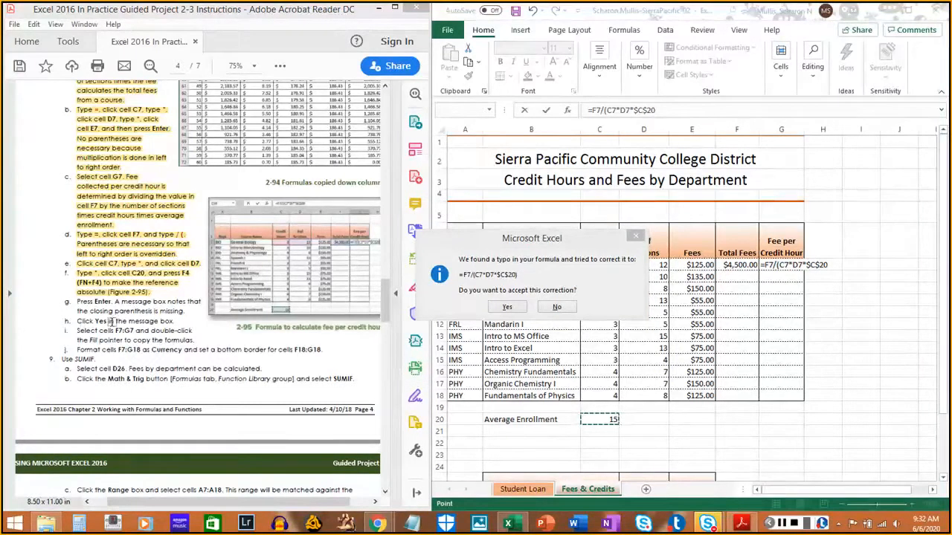
left_click(517, 308)
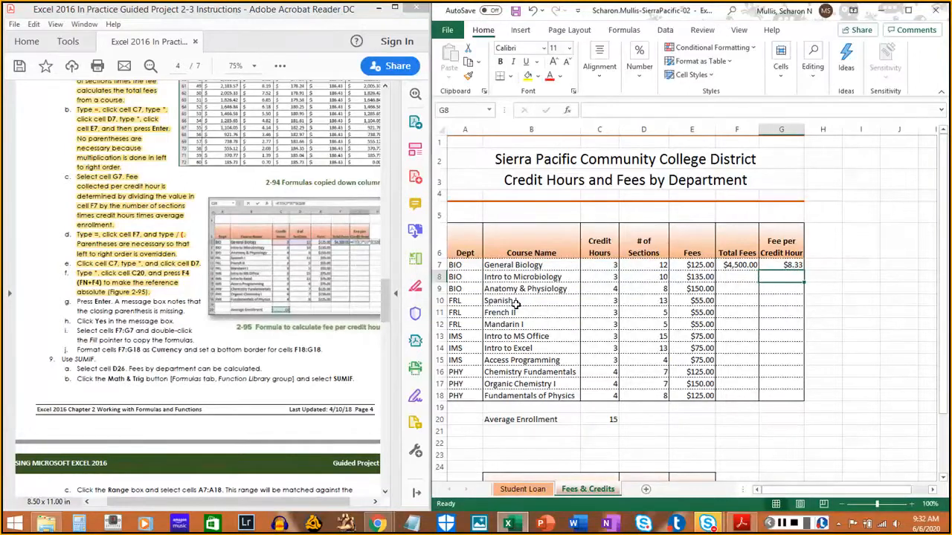
left_click_drag(76, 302, 186, 312)
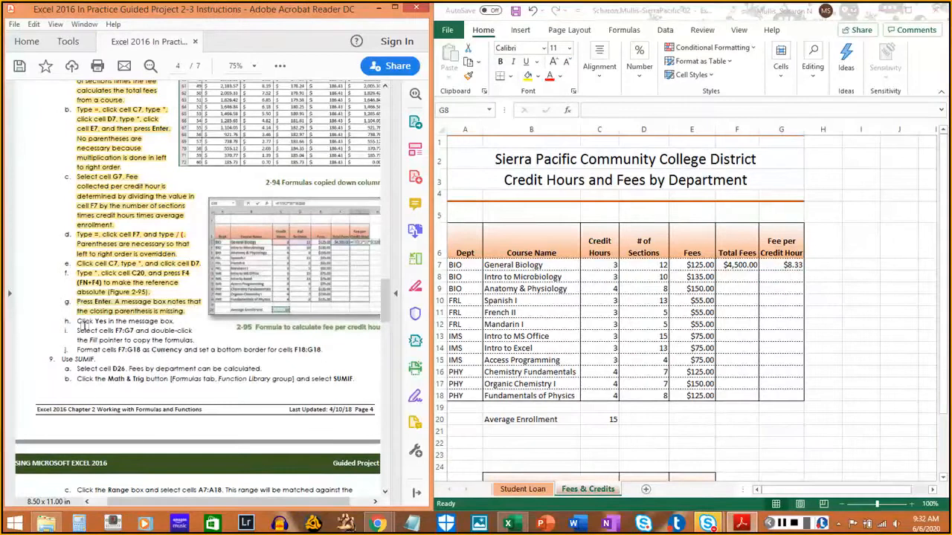
left_click_drag(75, 320, 175, 322)
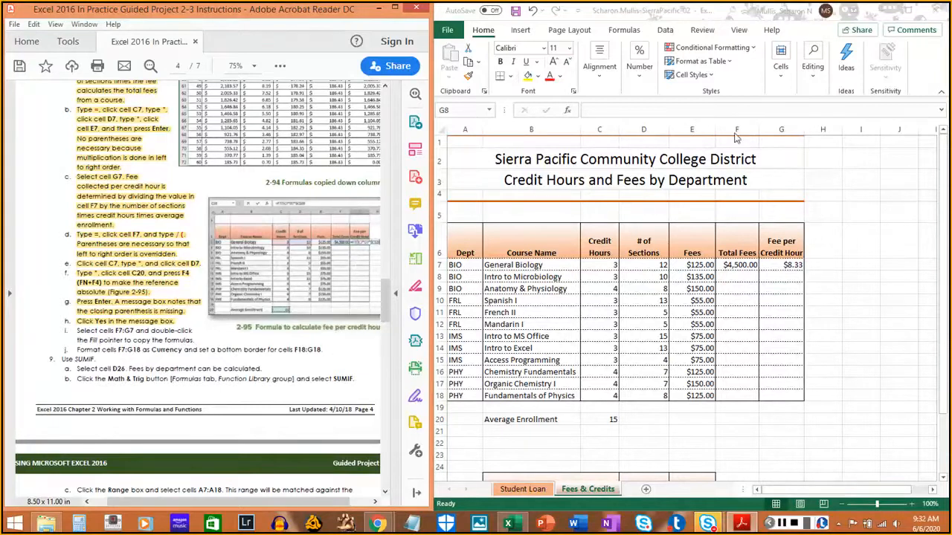
left_click(739, 263)
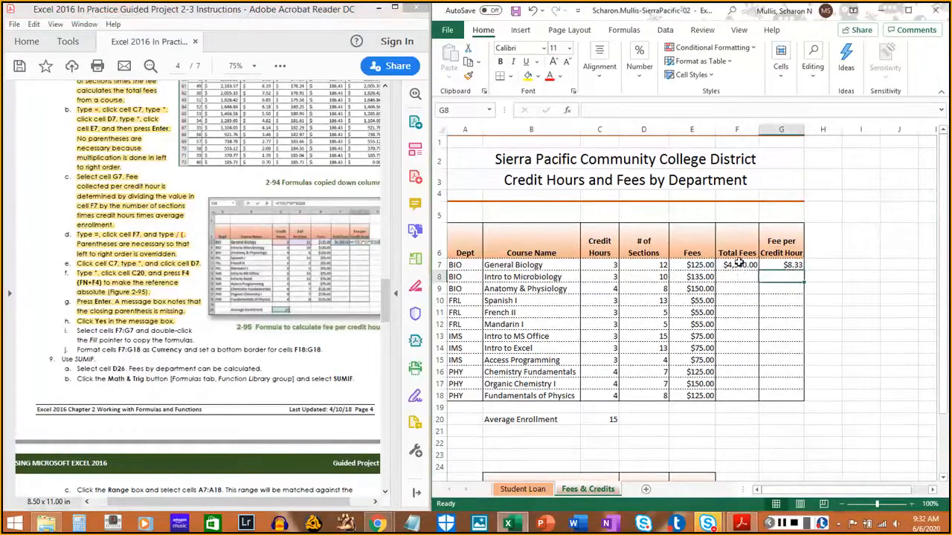
double_click(740, 264)
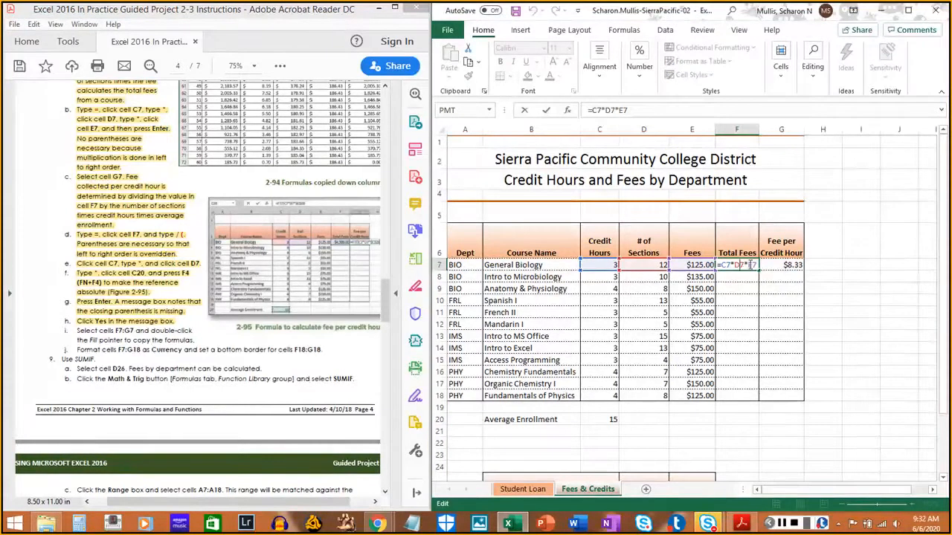
left_click(734, 299)
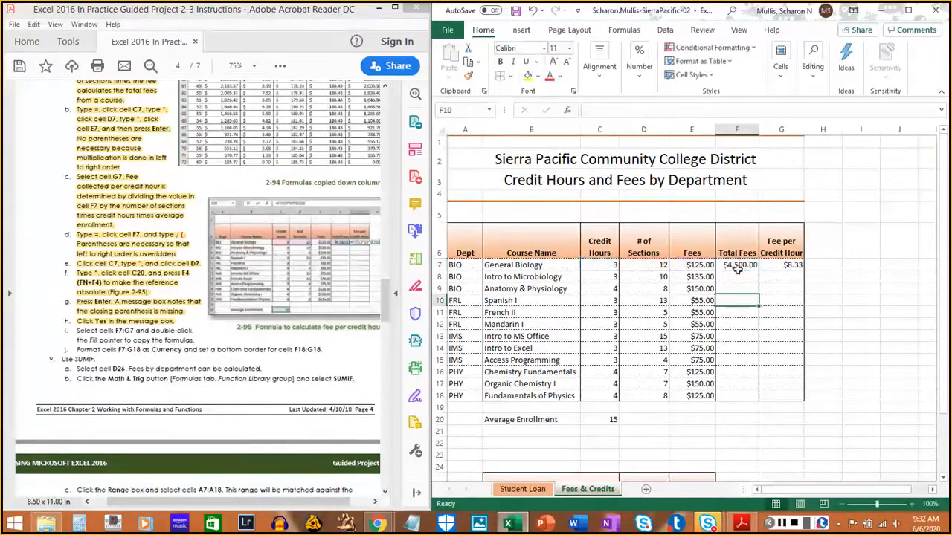
- Copy the formulas in F7:G7 down through row 18, and highlight instruction 8i in the PDF
left_click_drag(738, 266, 774, 267)
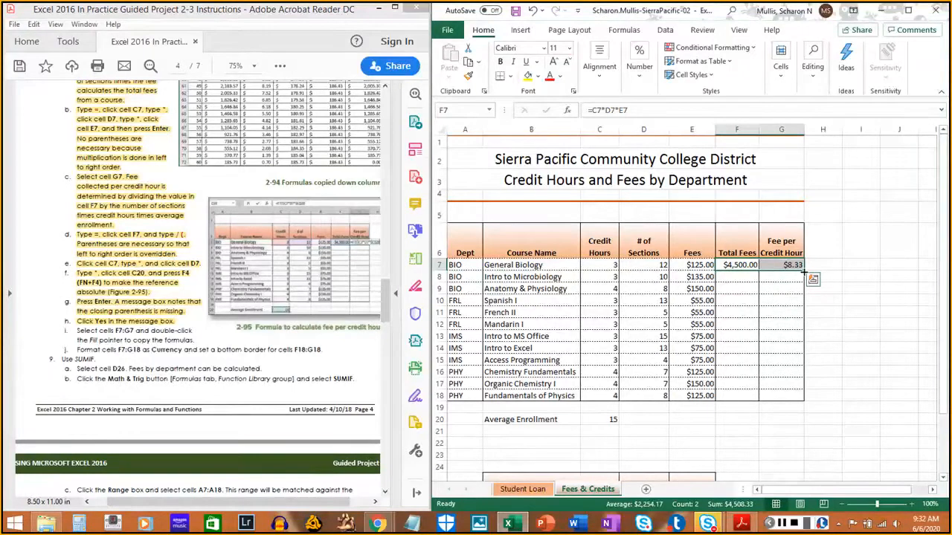
double_click(803, 270)
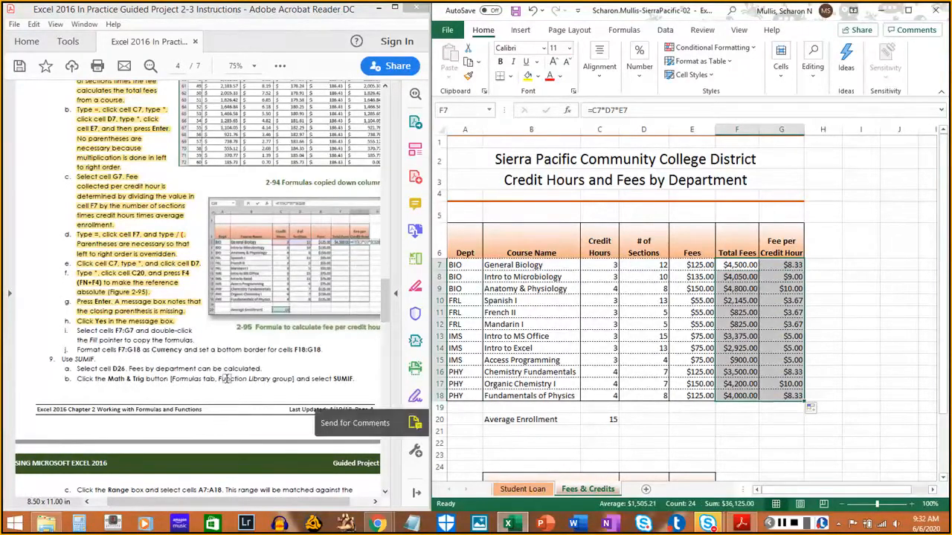
left_click_drag(76, 330, 192, 340)
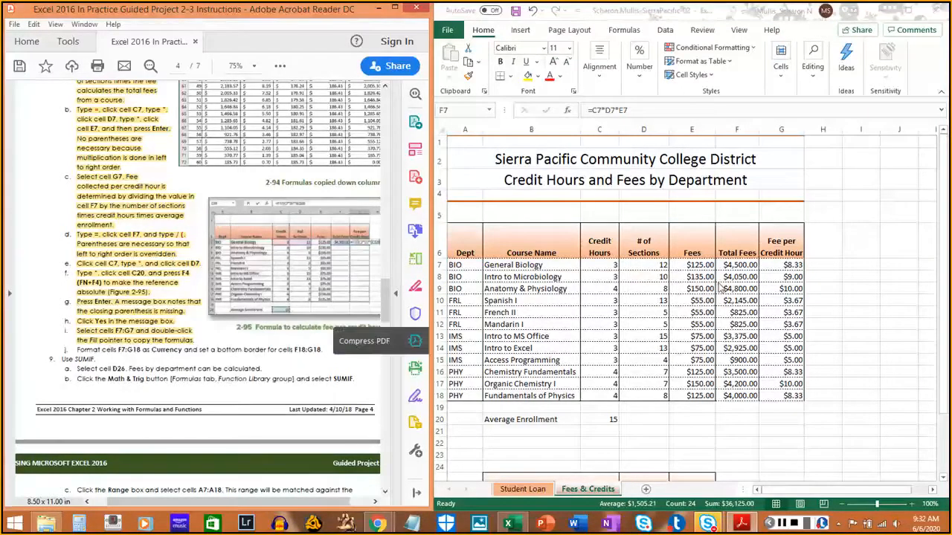
- Check the number format applied to the fee results in F7:G18
left_click(734, 262)
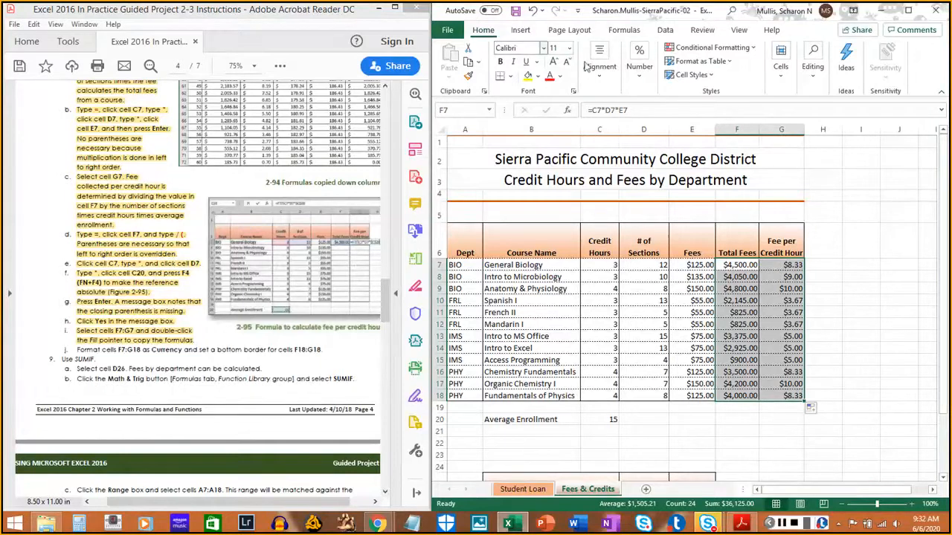
left_click(644, 83)
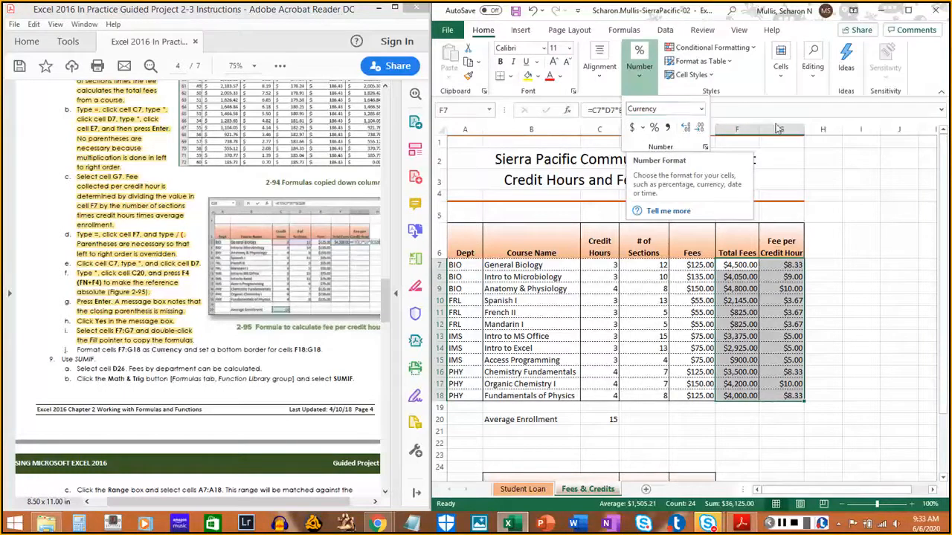
left_click(919, 68)
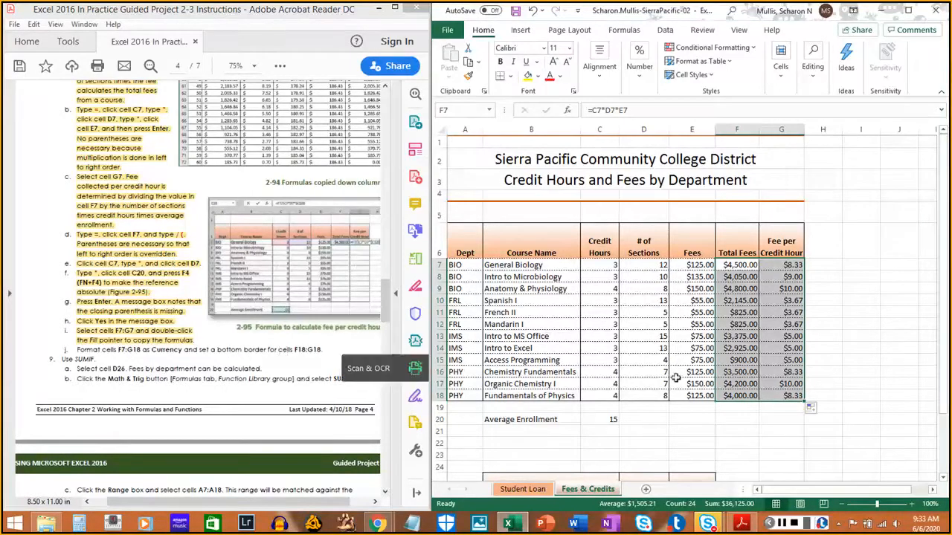
- Add a bottom border to cells F18:G18, and highlight instruction 8j in the PDF
left_click_drag(733, 395, 779, 396)
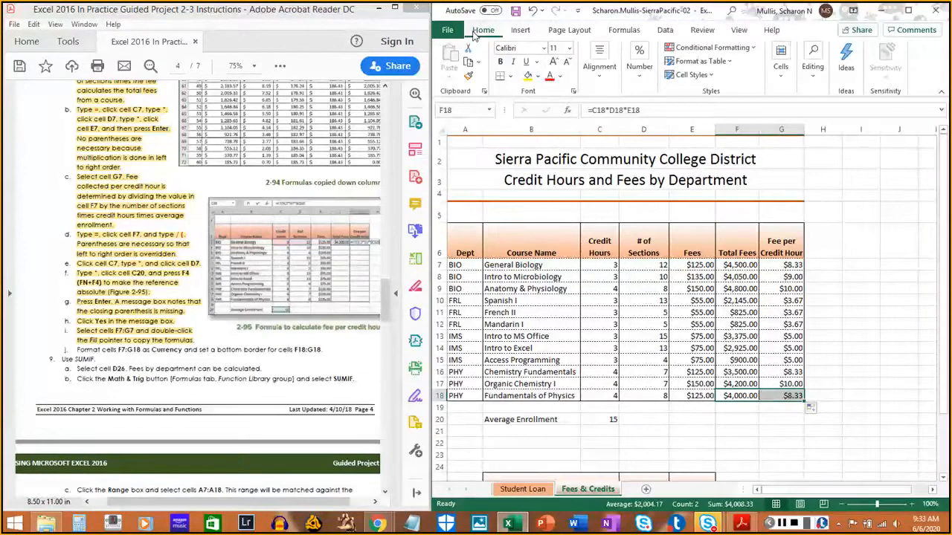
left_click(510, 75)
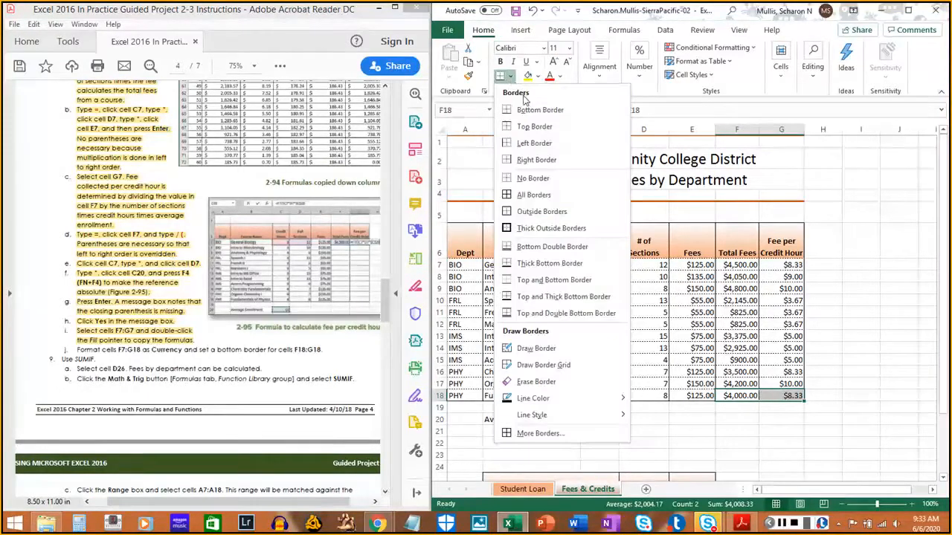
left_click(533, 113)
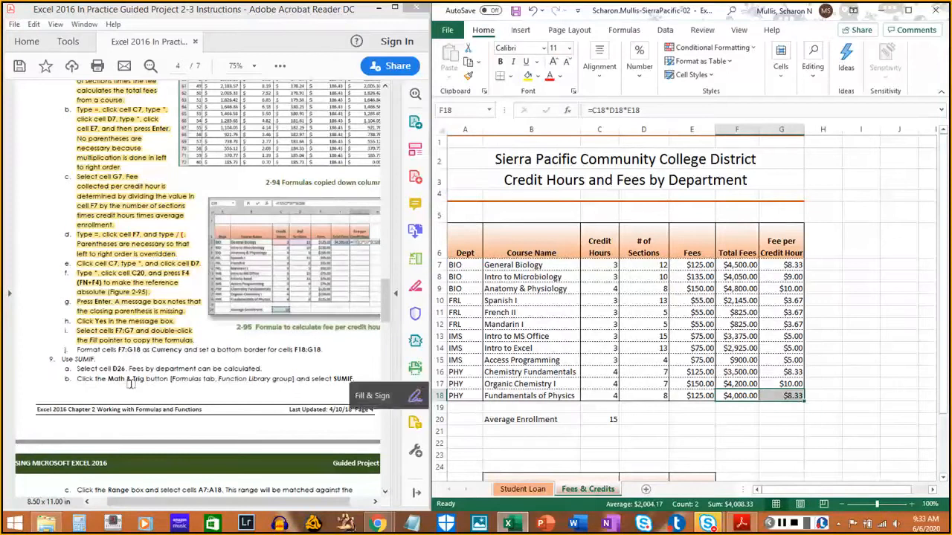
left_click_drag(75, 350, 324, 351)
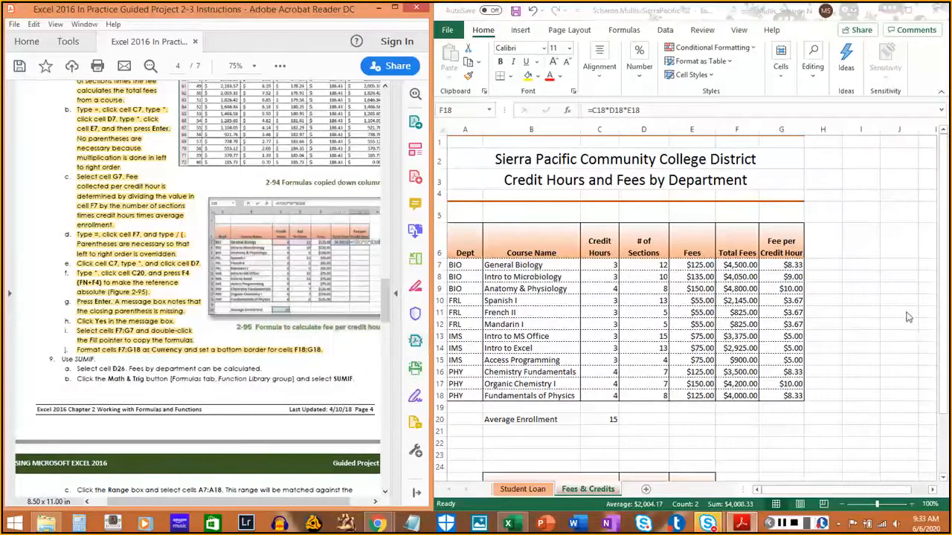
left_click(933, 84)
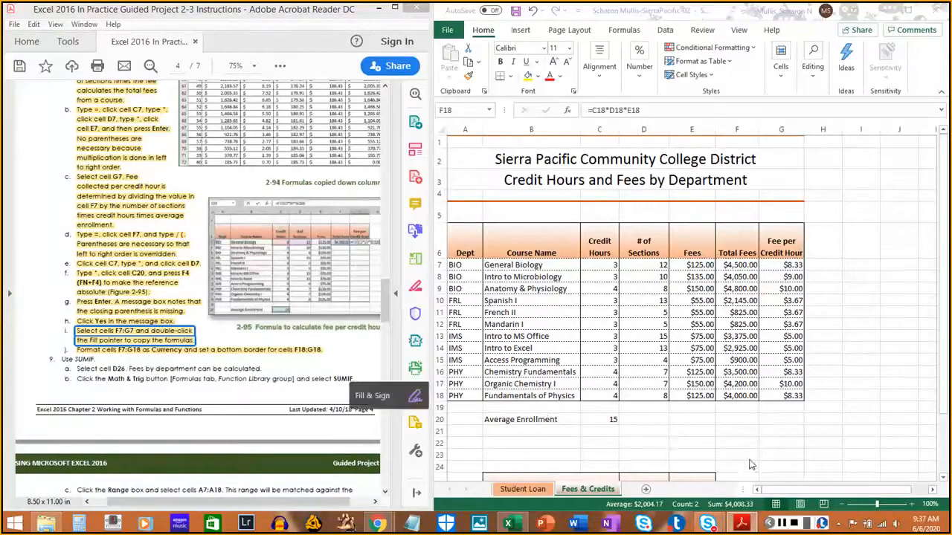
left_click(786, 525)
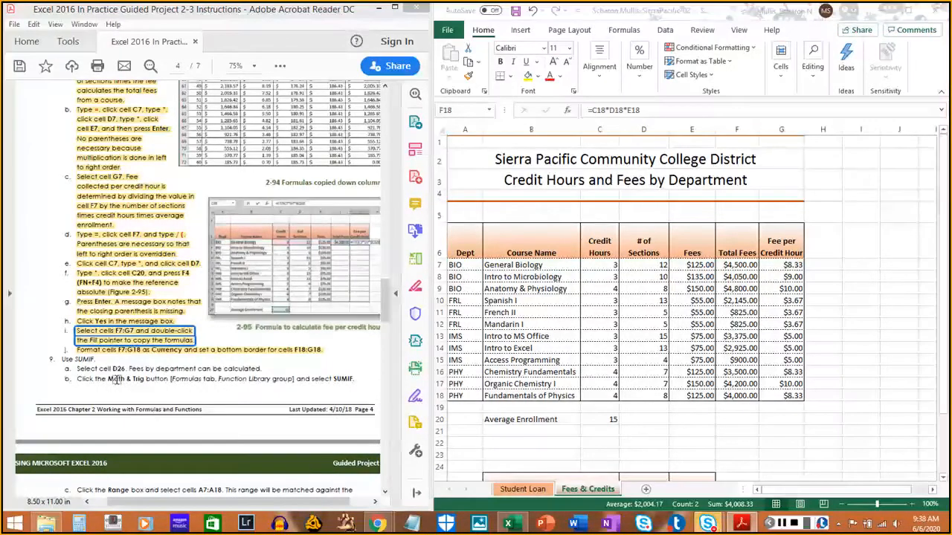
- Select the Biological Science Total Fees cell D26, and highlight instruction 9a in the PDF
scroll(117, 379, "down", 5)
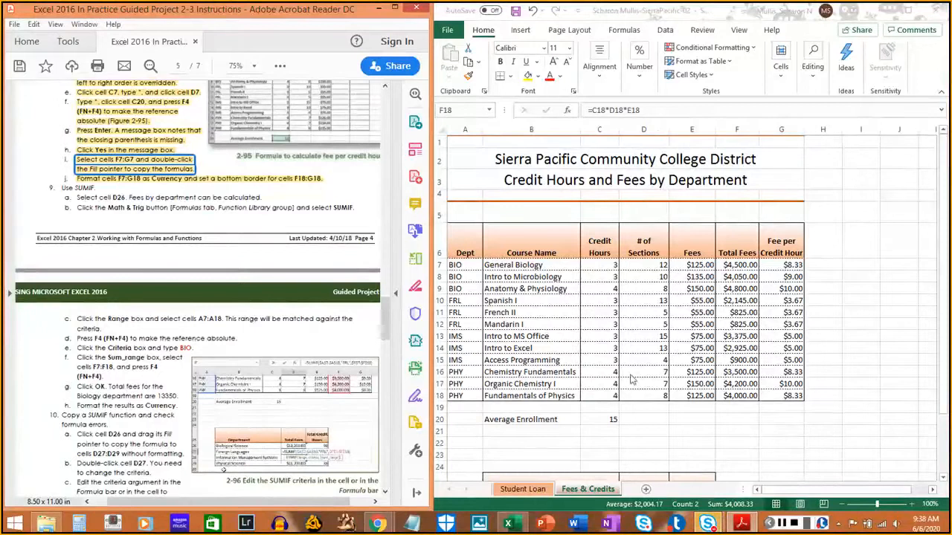
scroll(636, 379, "down", 3)
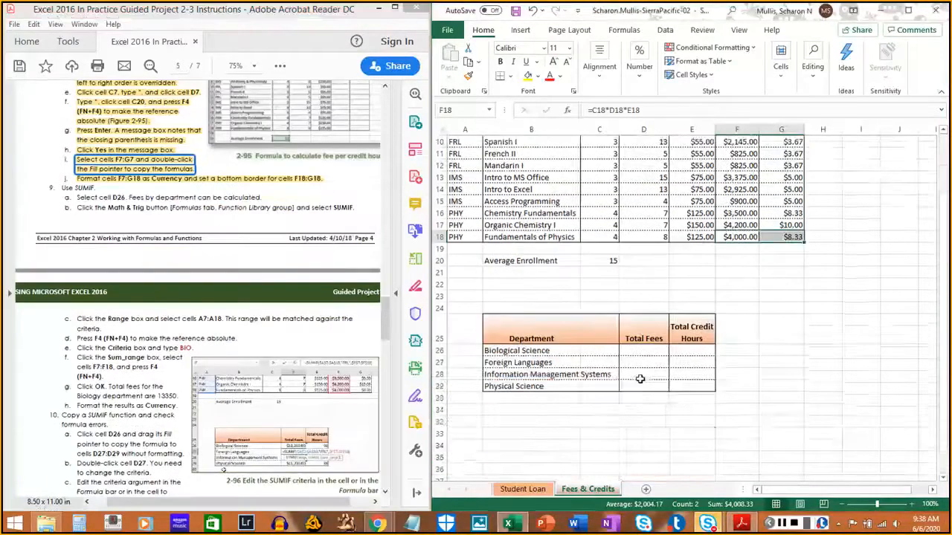
scroll(639, 380, "down", 1)
left_click(636, 316)
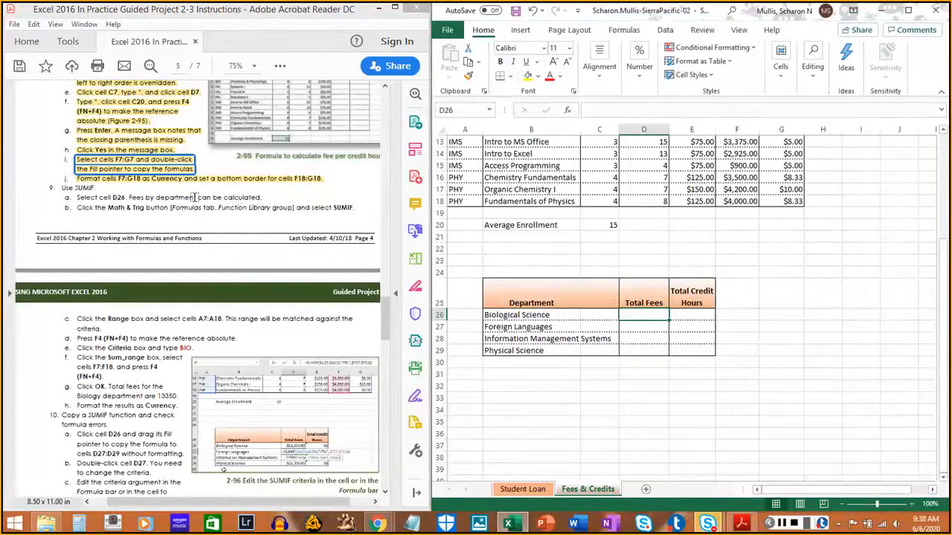
left_click(74, 197)
left_click_drag(74, 197, 266, 197)
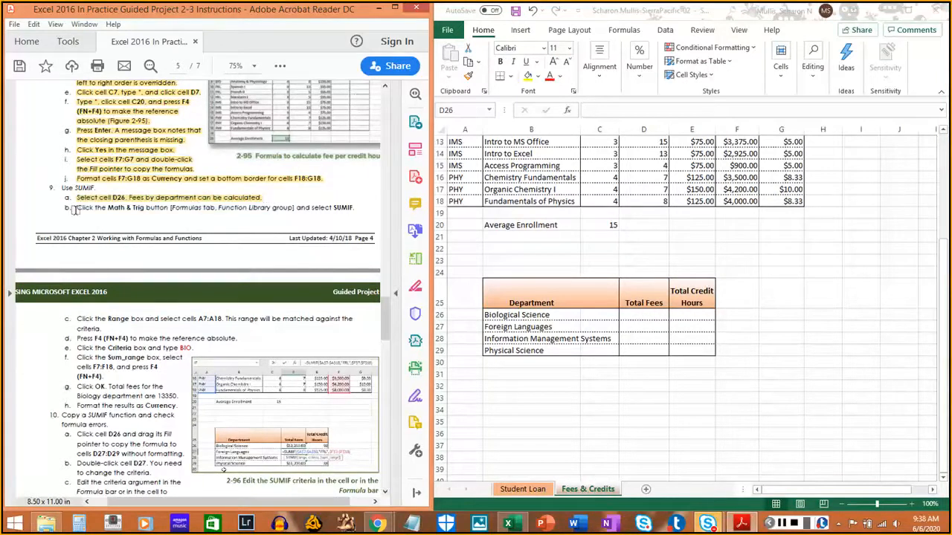
scroll(77, 212, "down", 2)
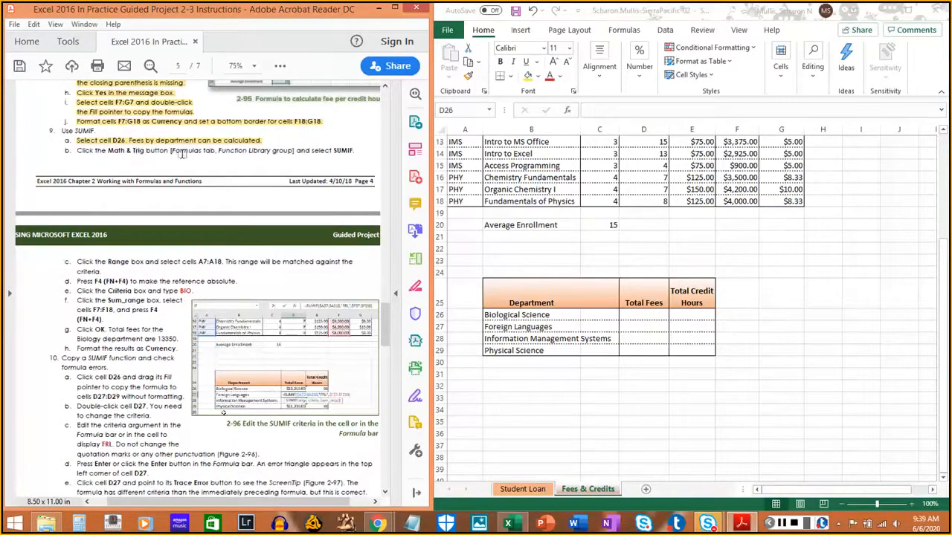
- Insert a SUMIF function from the Math & Trig category in cell D26, moving its arguments dialog clear of the table
left_click(623, 33)
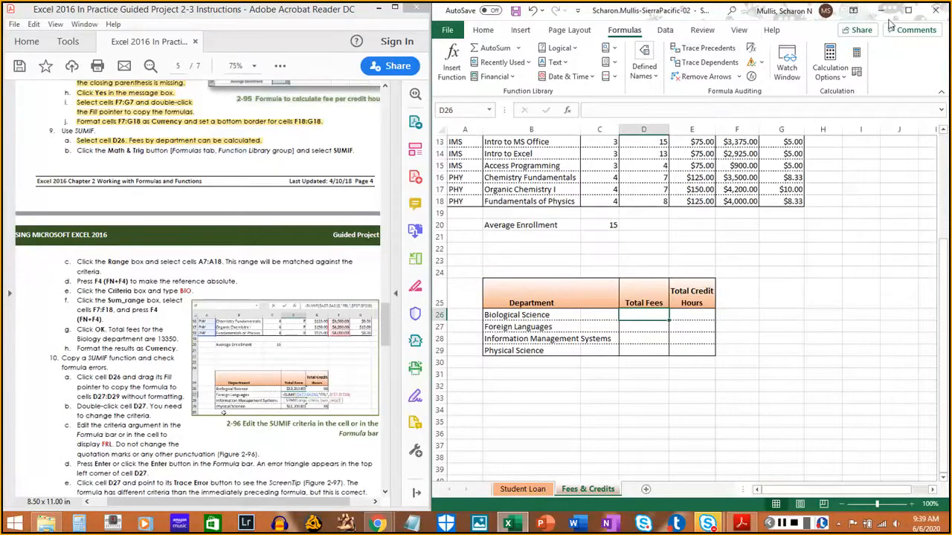
left_click(908, 10)
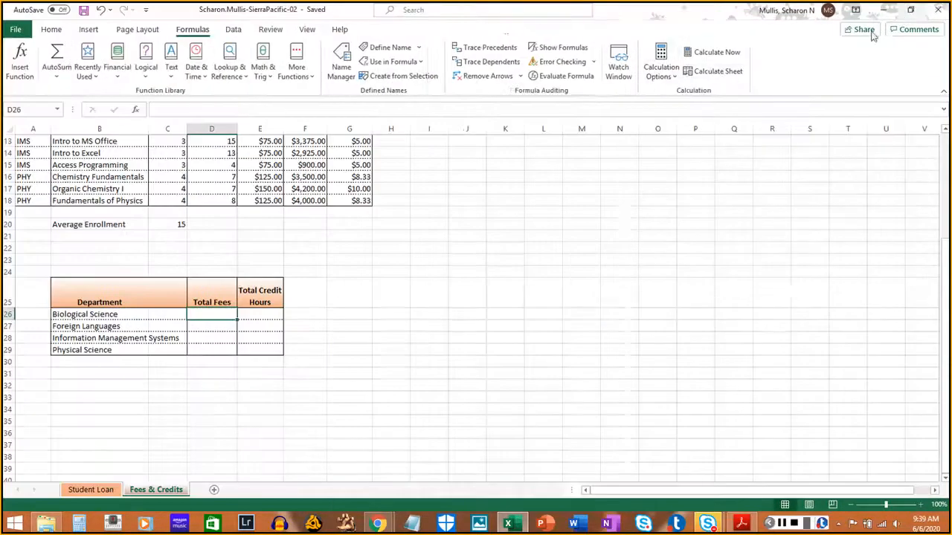
left_click(265, 74)
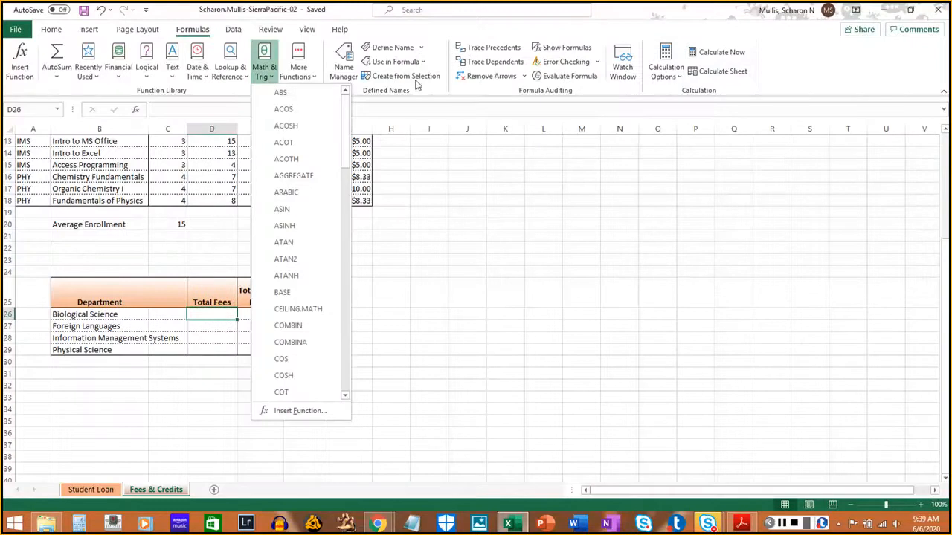
left_click(911, 10)
left_click(911, 9)
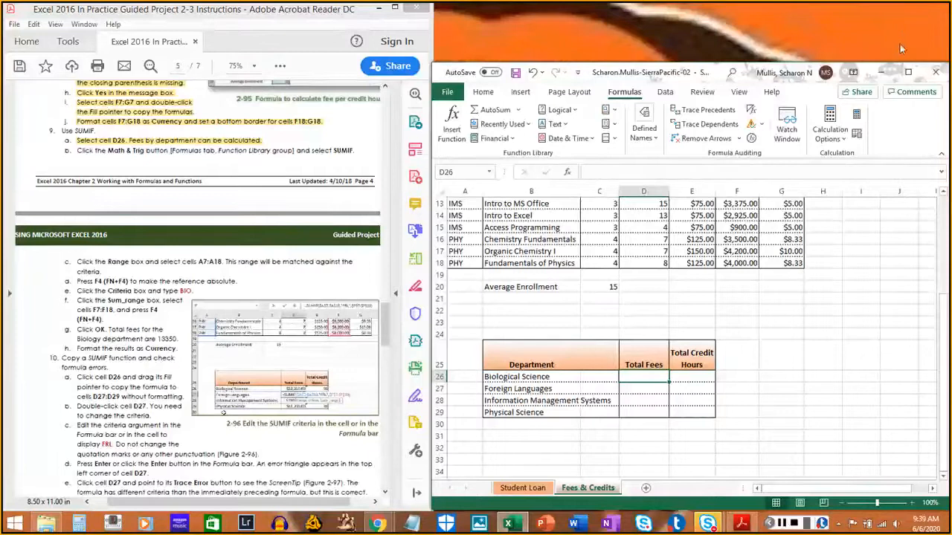
left_click(908, 72)
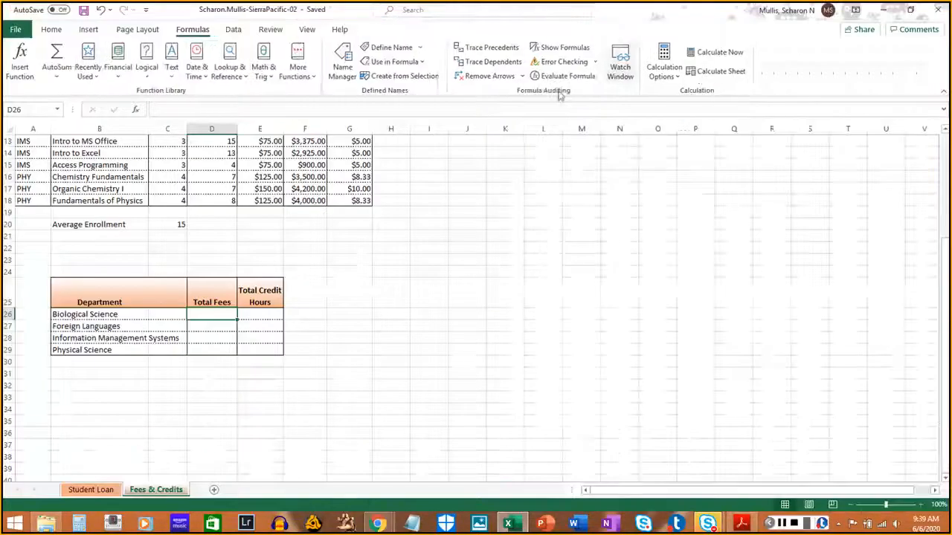
left_click(263, 71)
scroll(283, 272, "down", 10)
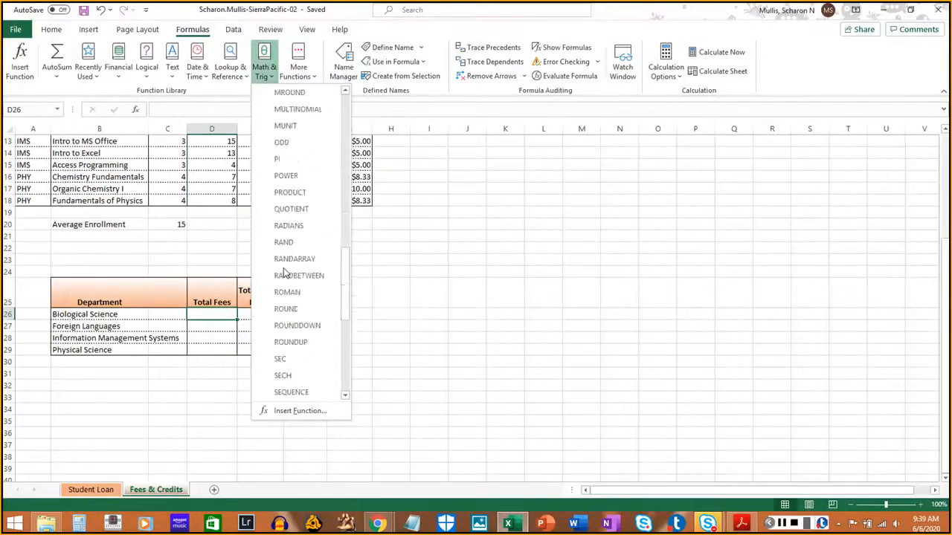
scroll(284, 272, "down", 6)
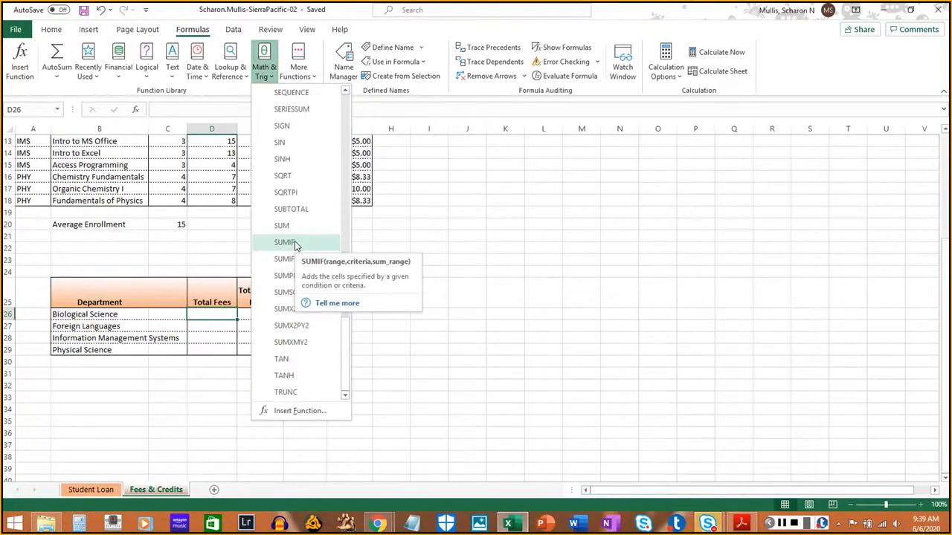
left_click(295, 244)
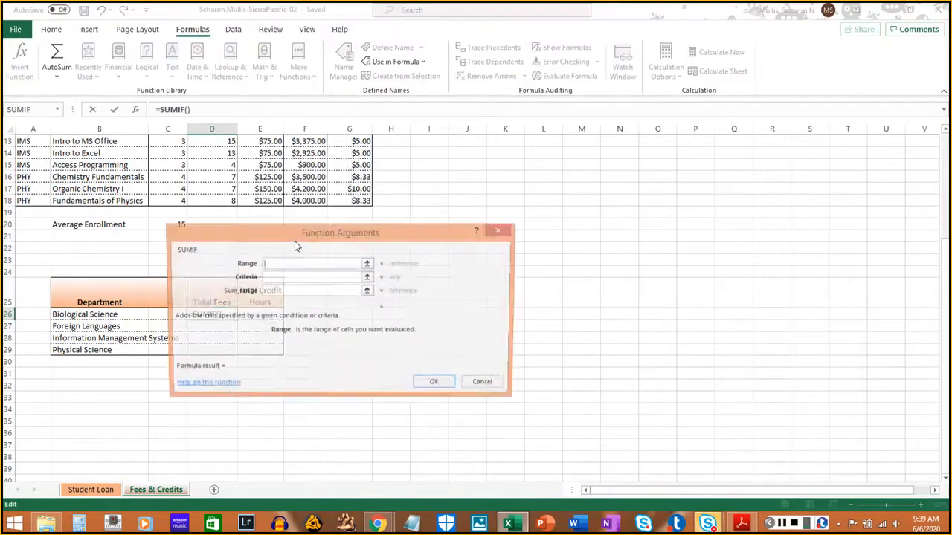
left_click_drag(372, 224, 712, 167)
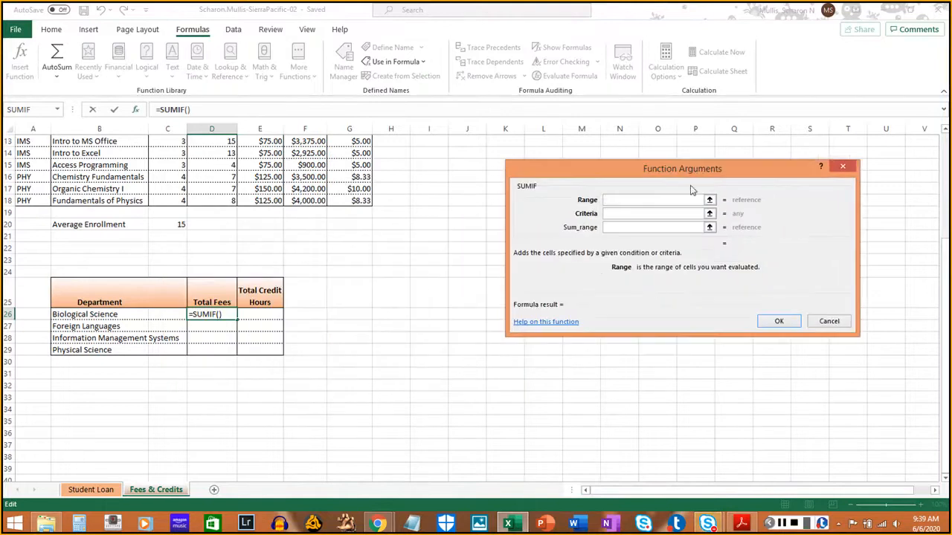
- Switch to the PDF instructions in Acrobat and highlight instruction 9b
left_click(742, 524)
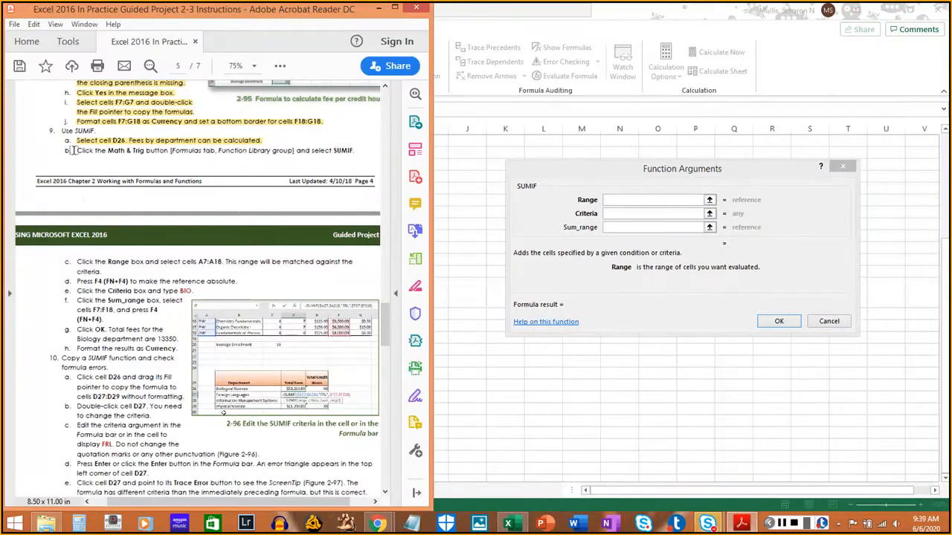
left_click_drag(72, 149, 344, 151)
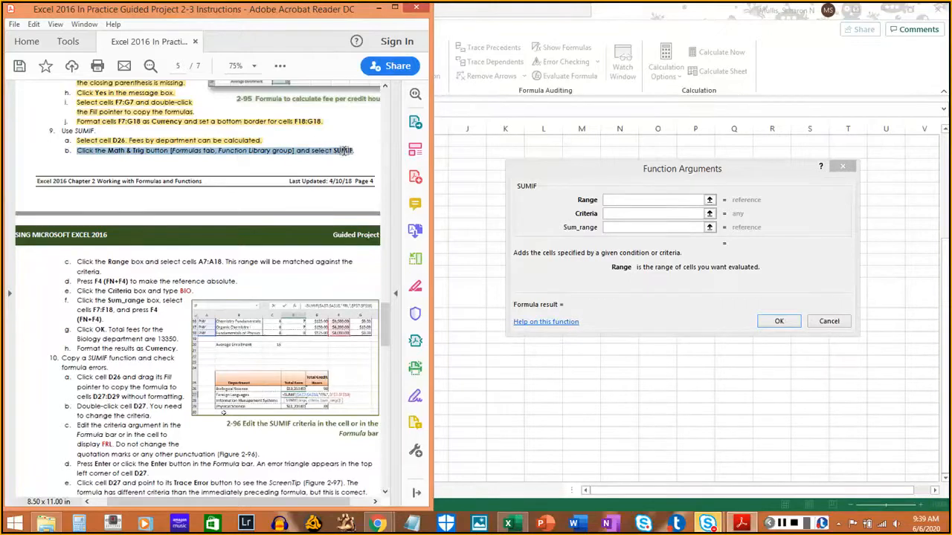
left_click(355, 150)
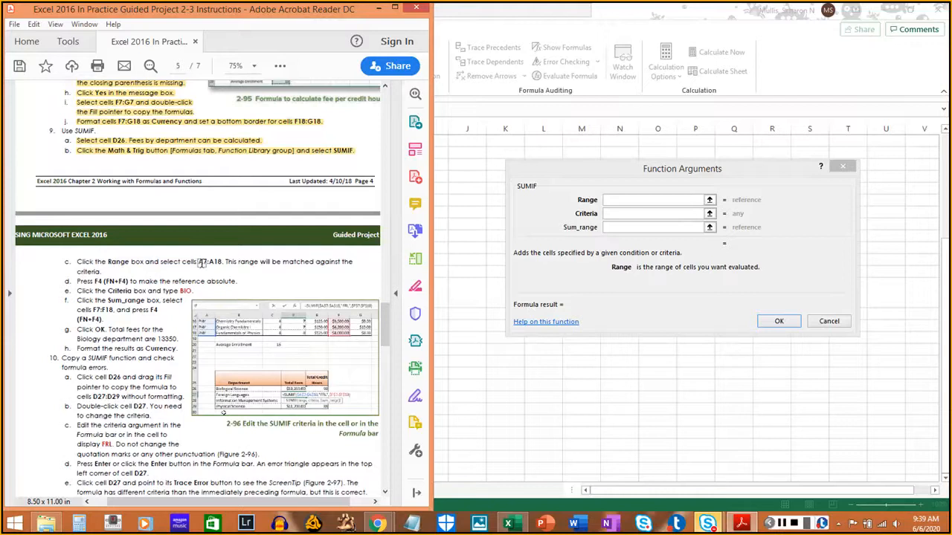
- Set the SUMIF Range argument to the department codes in A7:A18, and highlight instruction 9c in the PDF
left_click(624, 200)
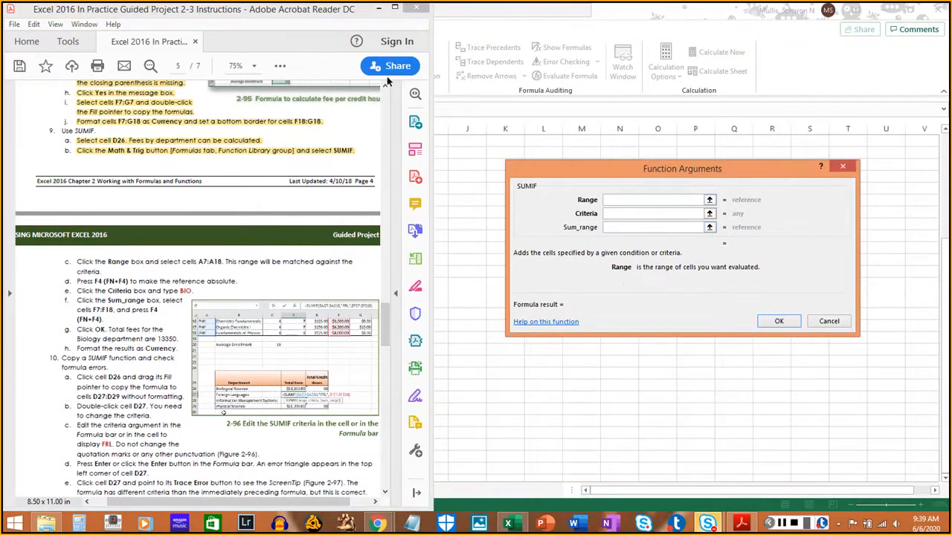
left_click(378, 8)
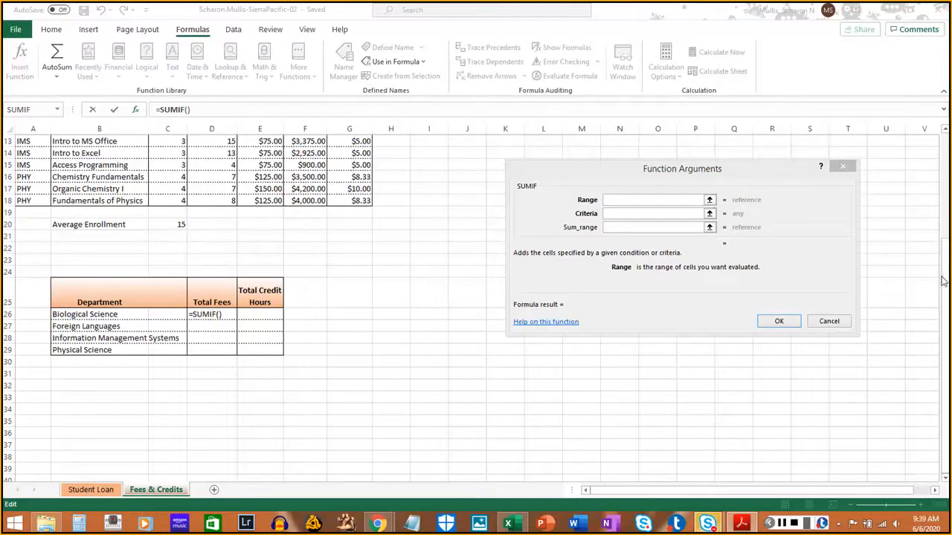
left_click(709, 201)
scroll(243, 194, "up", 4)
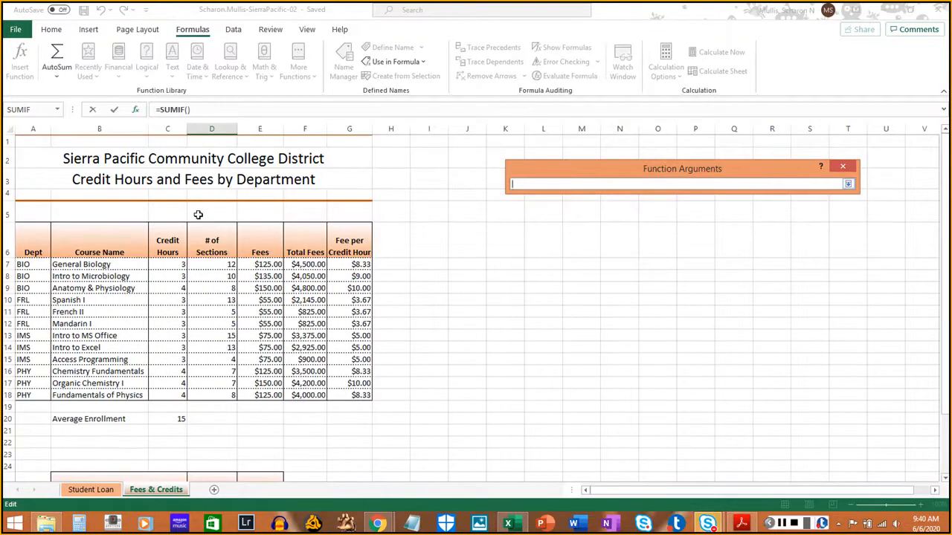
left_click(849, 184)
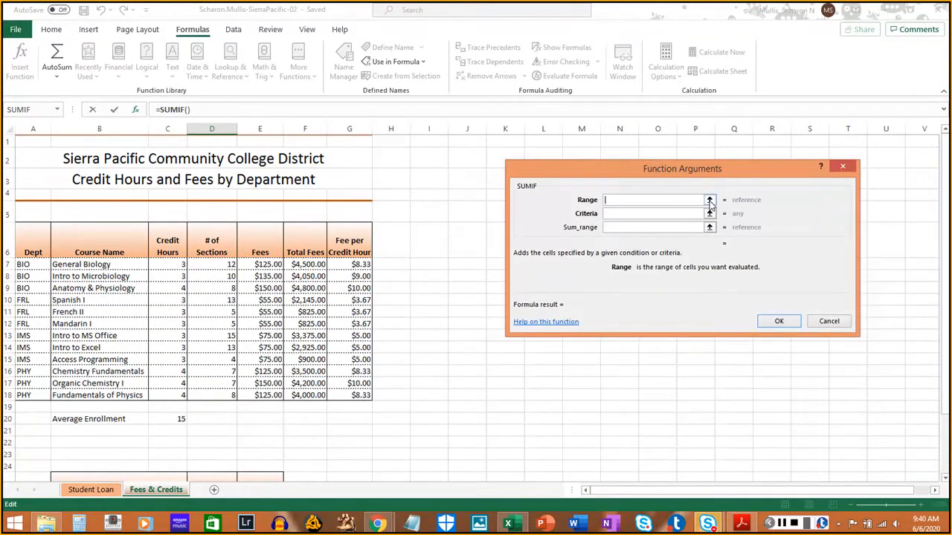
scroll(461, 245, "down", 6)
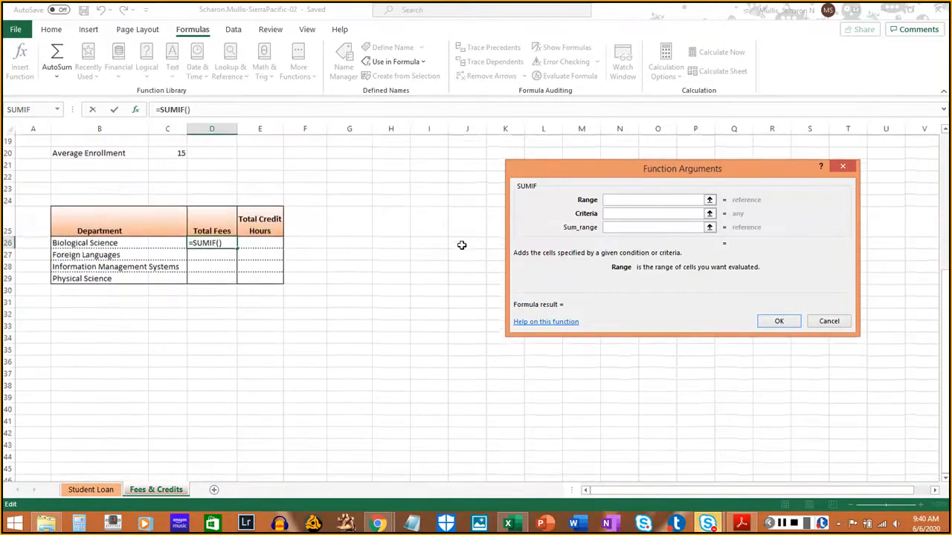
scroll(461, 244, "up", 3)
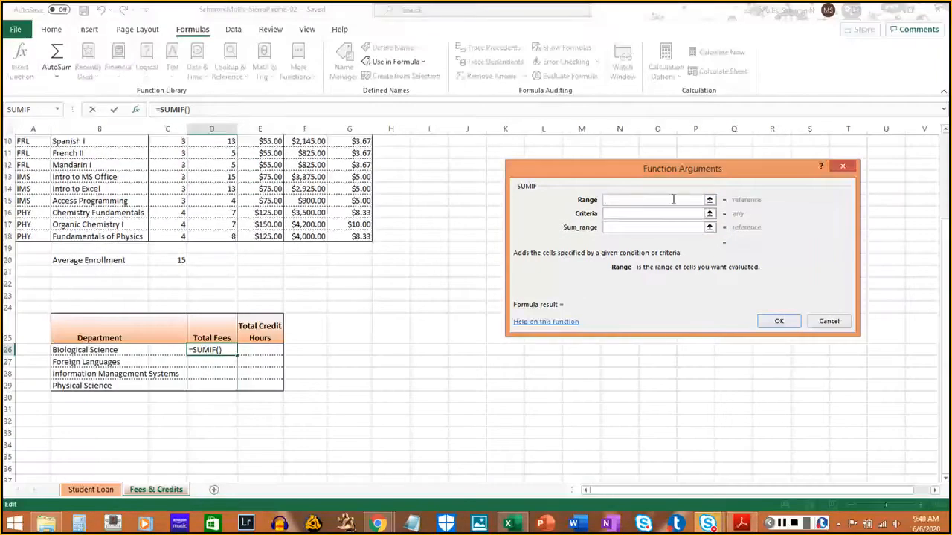
left_click(710, 200)
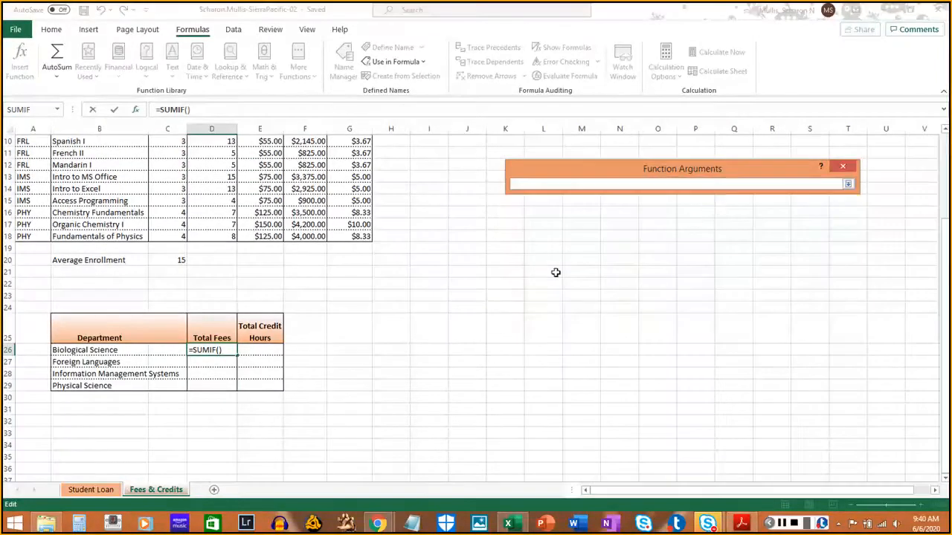
scroll(424, 280, "up", 3)
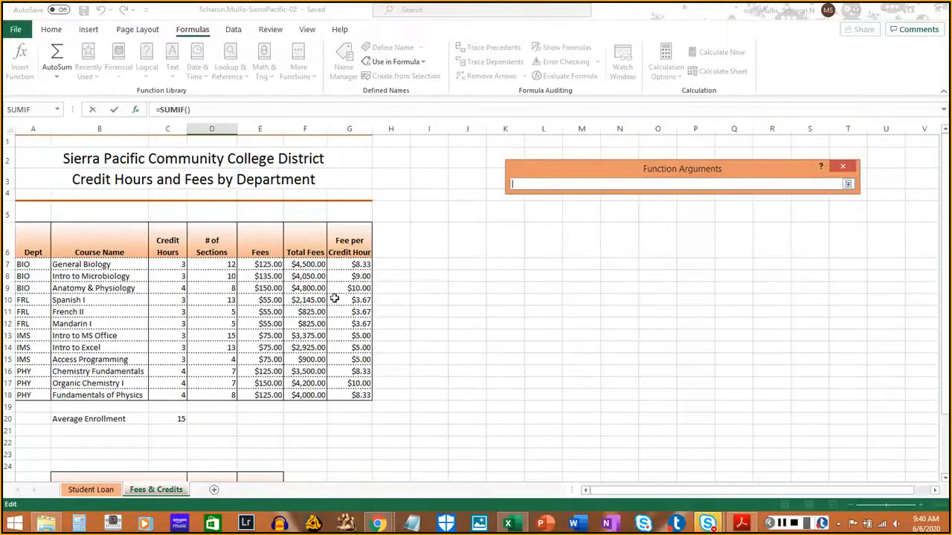
left_click(744, 524)
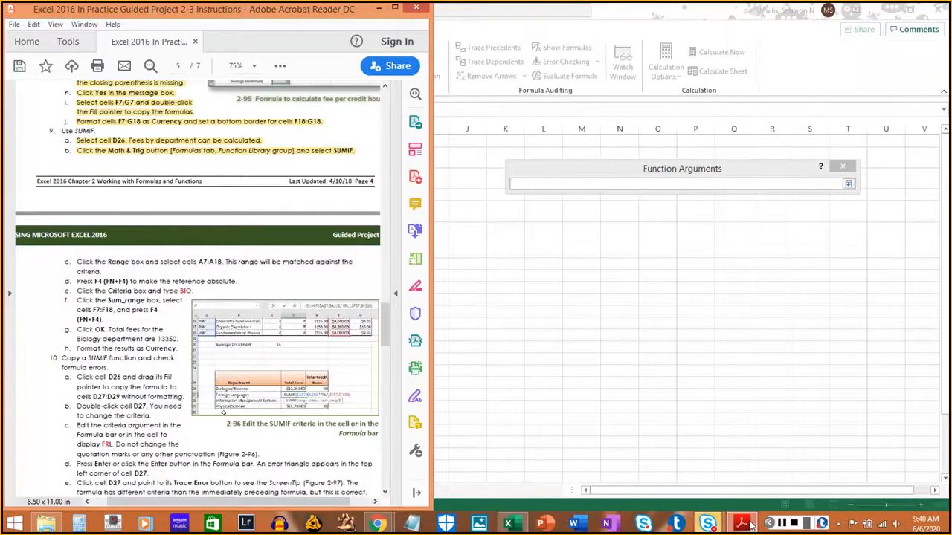
left_click(749, 525)
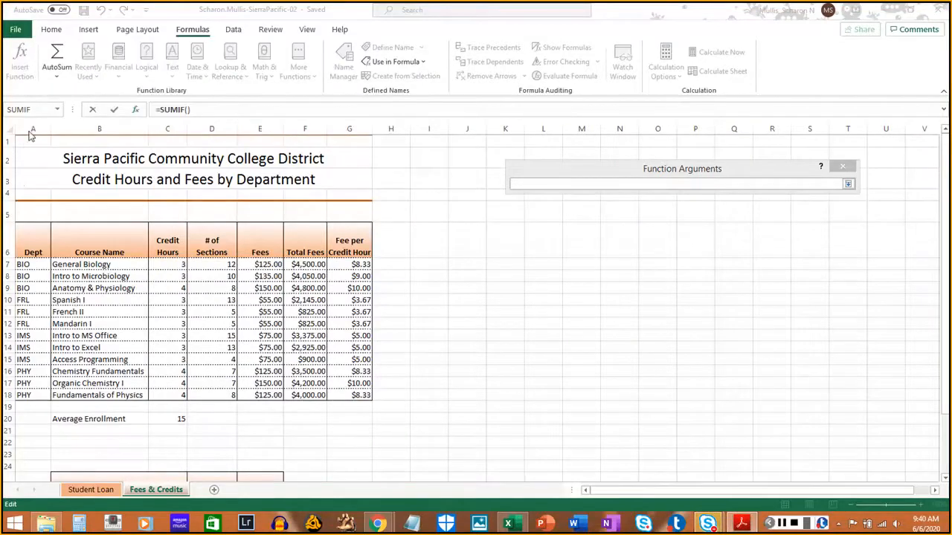
left_click(26, 265)
left_click_drag(26, 265, 35, 395)
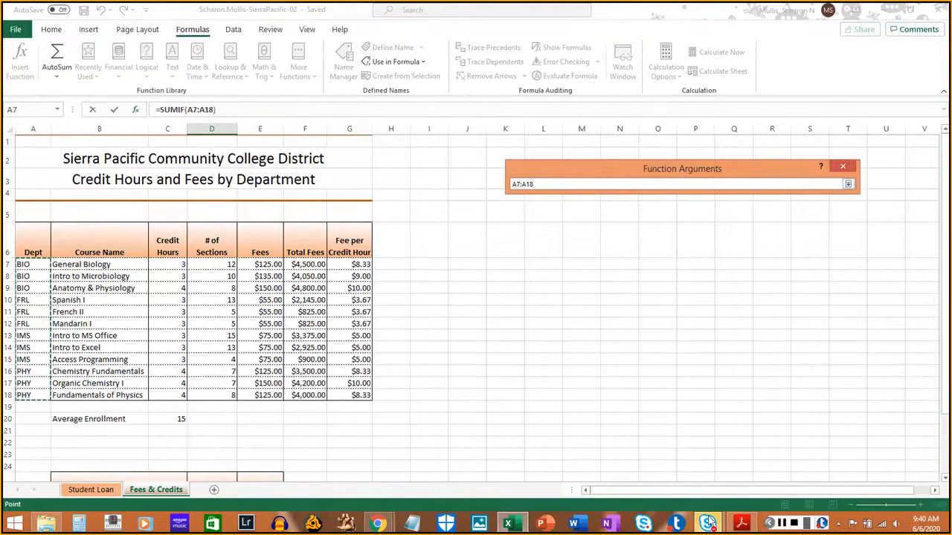
left_click(740, 524)
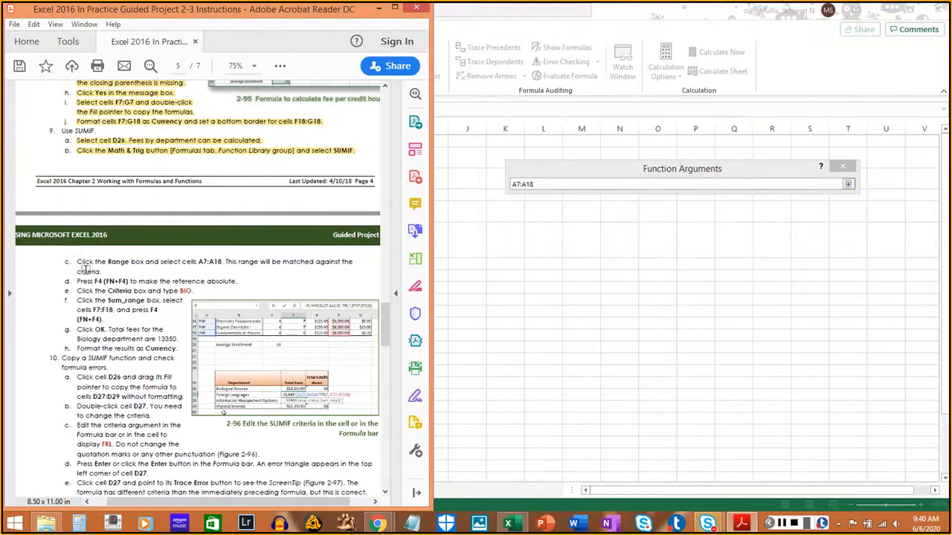
left_click_drag(75, 262, 104, 273)
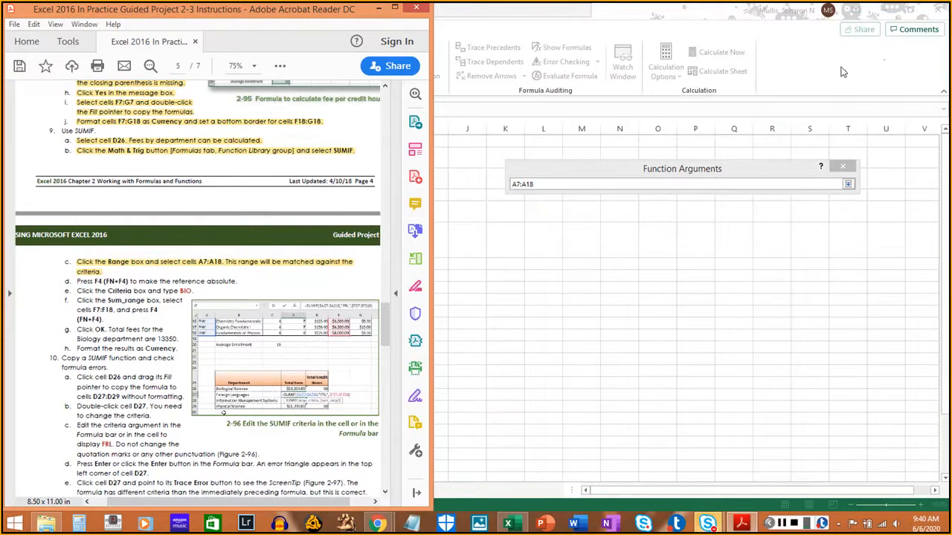
- Change the SUMIF Range reference to A7:$A$18, and highlight instruction 9d in the PDF
left_click(755, 170)
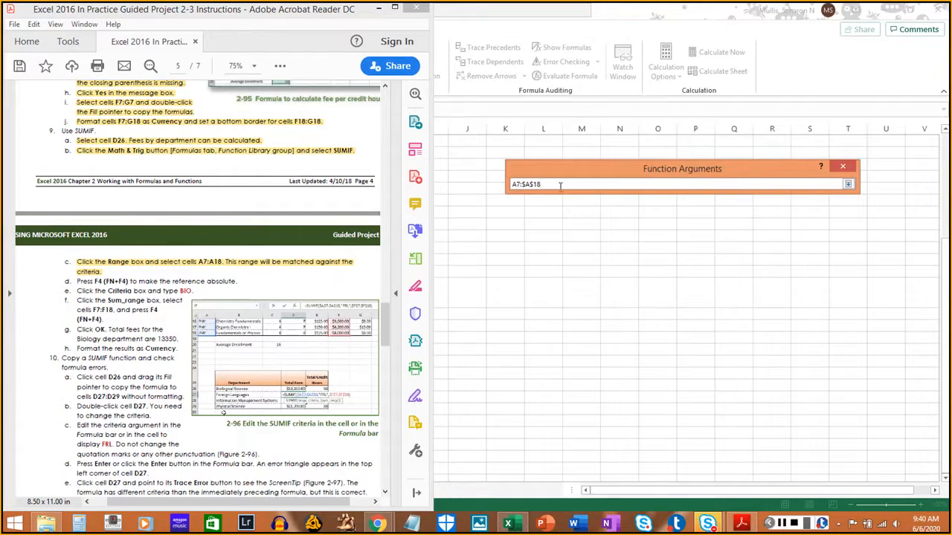
left_click_drag(75, 281, 238, 283)
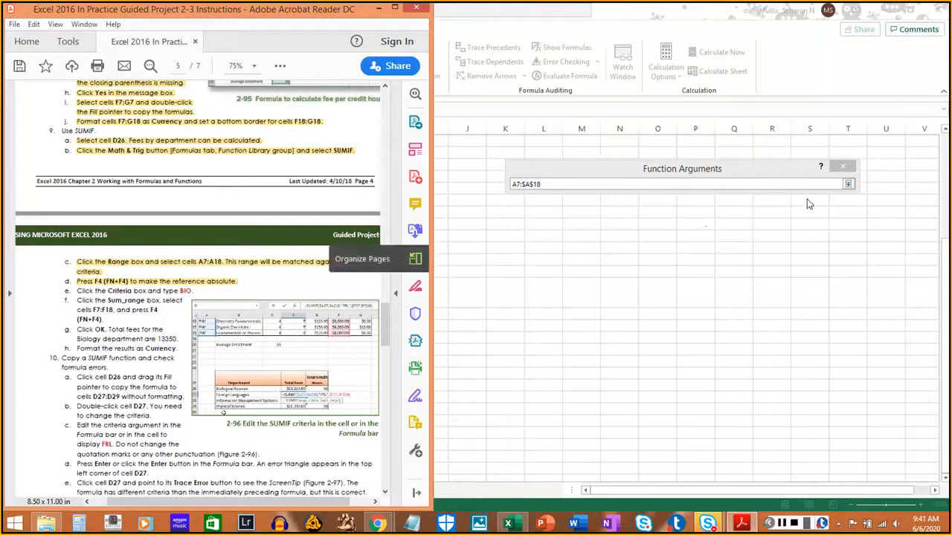
left_click(846, 184)
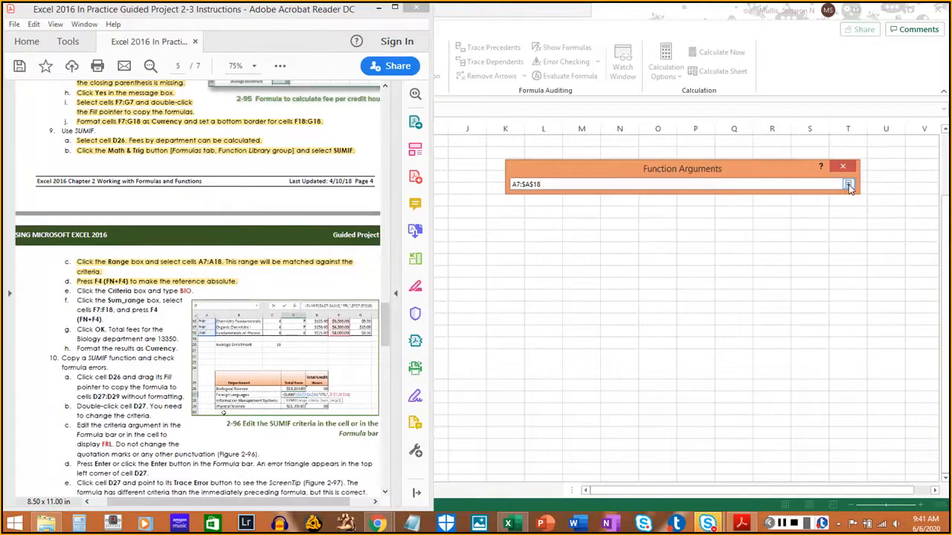
left_click(849, 185)
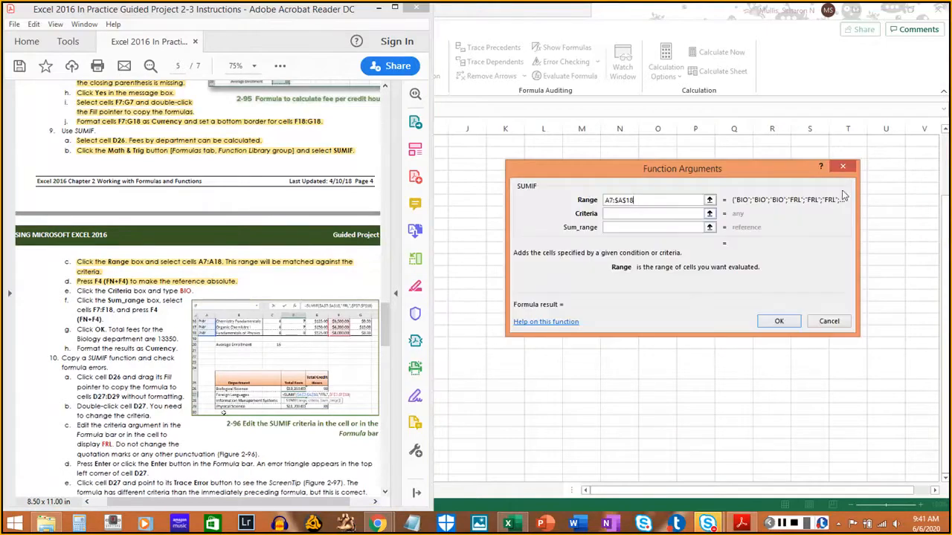
- Set the SUMIF Criteria argument to bio, and highlight instruction 9e in the PDF
left_click(661, 214)
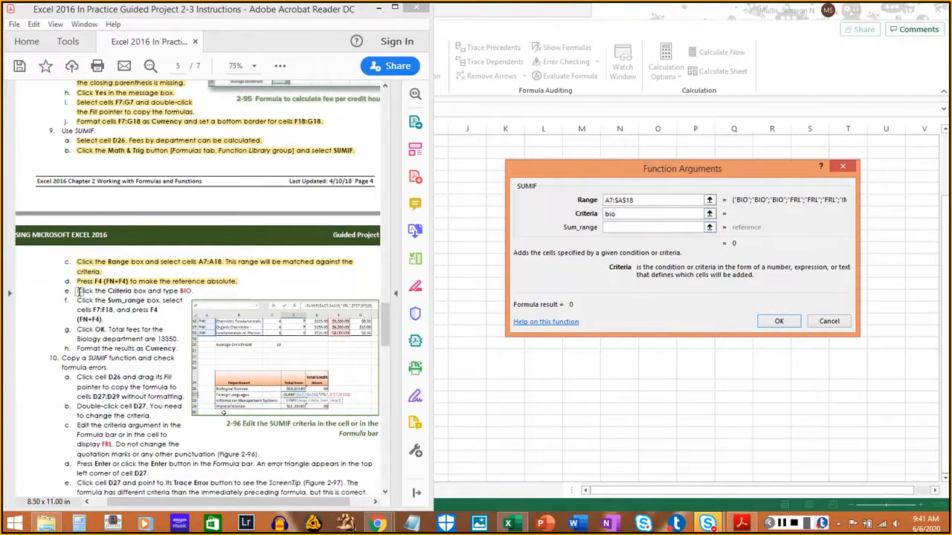
left_click_drag(75, 292, 194, 291)
left_click(129, 311)
scroll(115, 313, "down", 1)
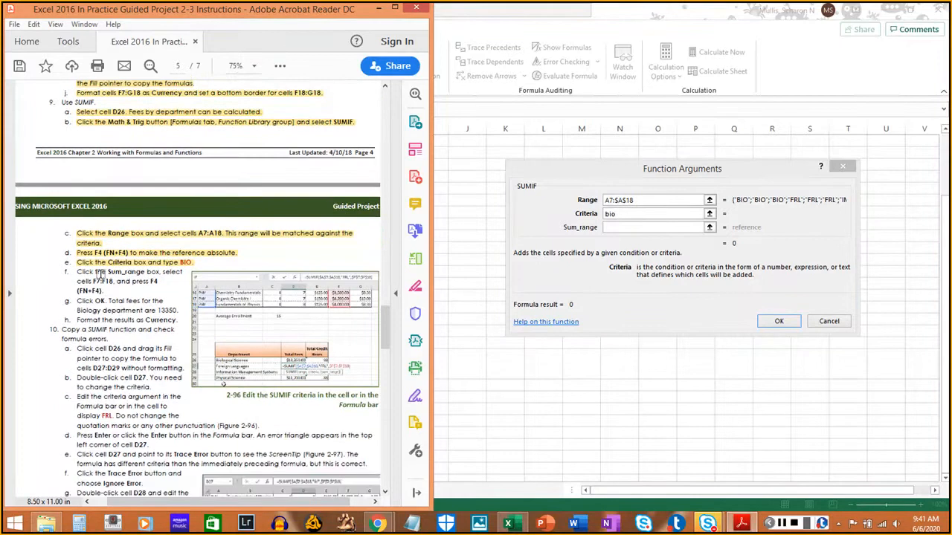
- Set the SUMIF Sum_range argument to the total fees in F7:F18
left_click(655, 227)
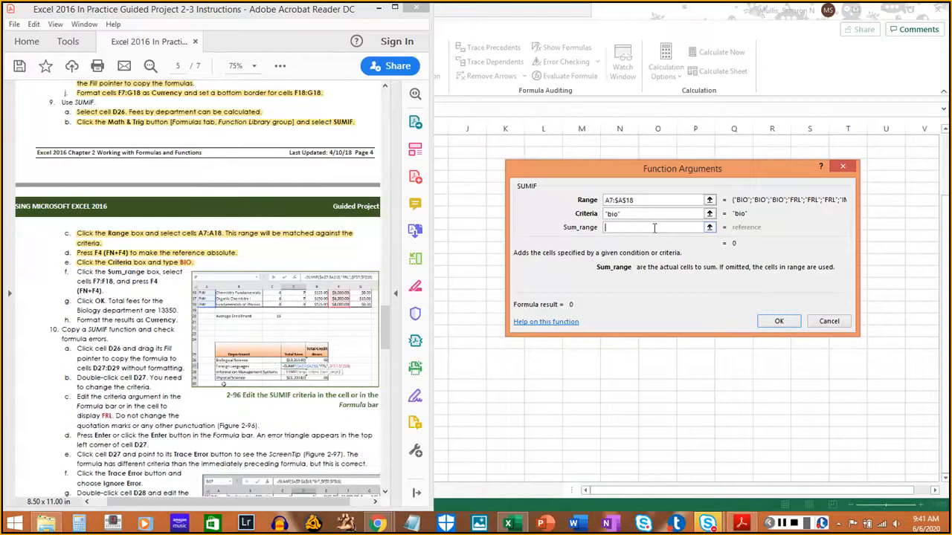
left_click(844, 83)
scroll(314, 295, "up", 2)
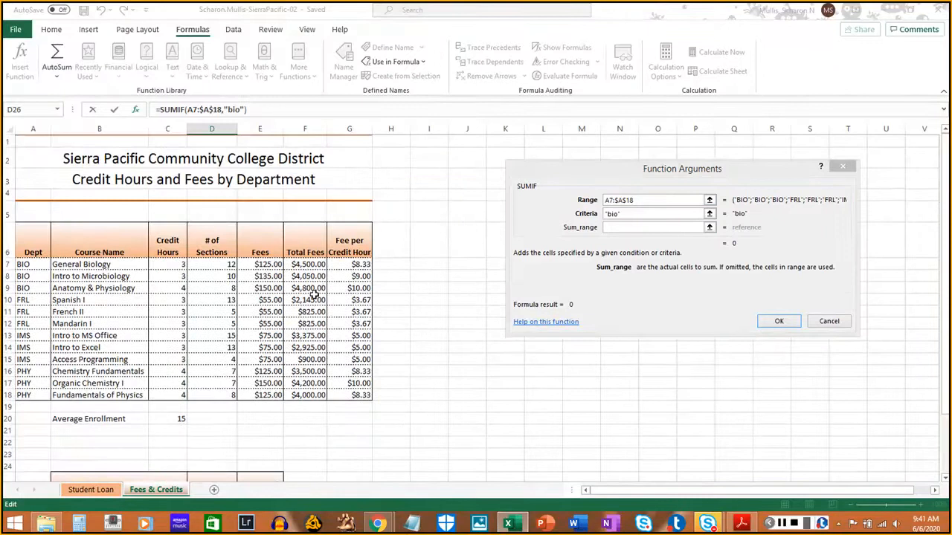
scroll(314, 295, "down", 1)
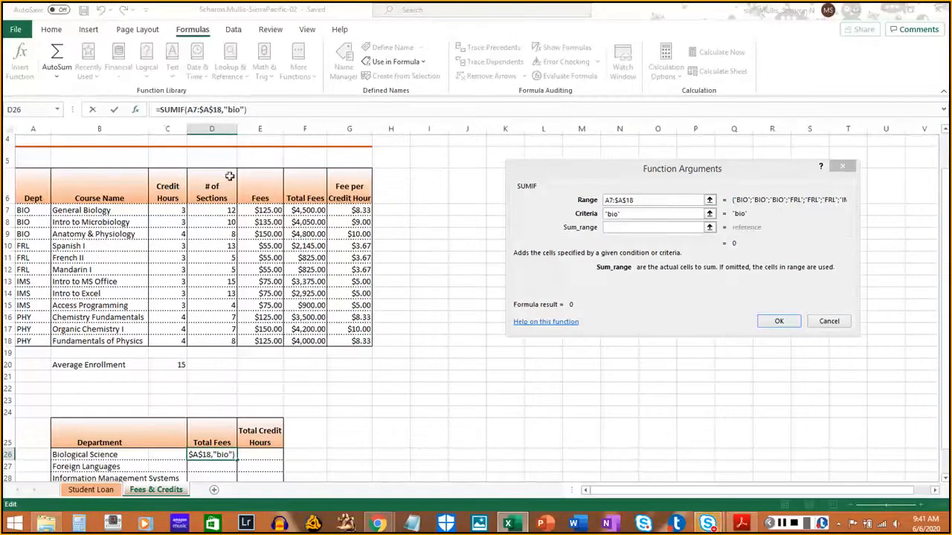
left_click(308, 211)
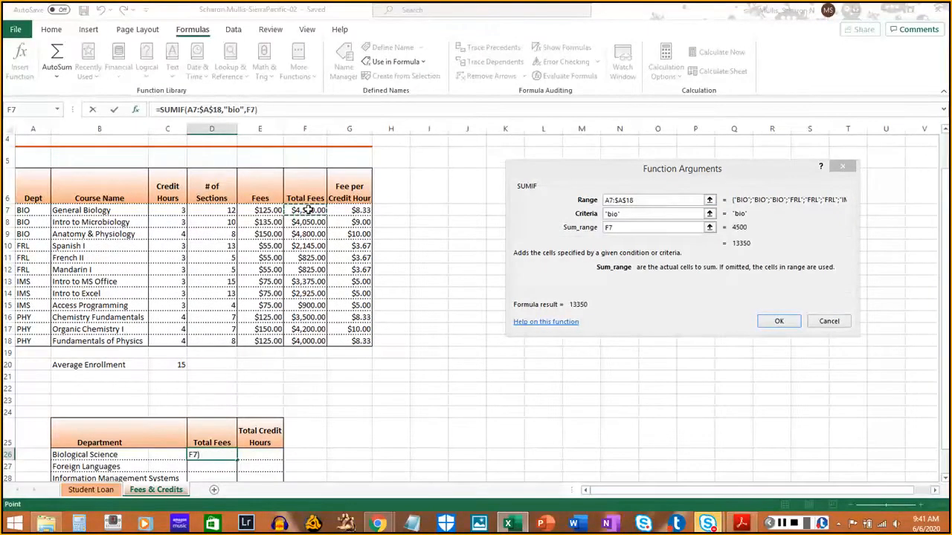
left_click_drag(308, 210, 304, 341)
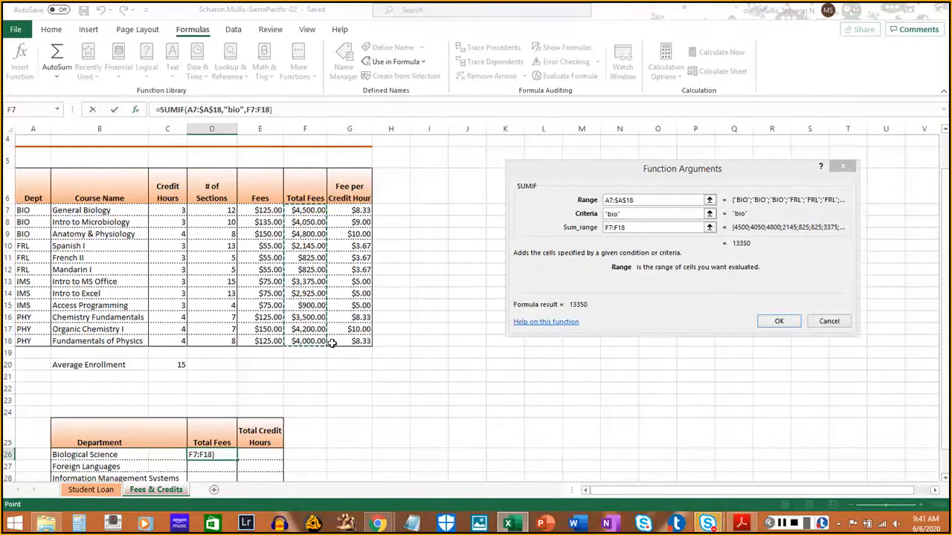
- Change the SUMIF Sum_range reference to F7:$F$18, and highlight instruction 9f in the PDF
left_click(740, 524)
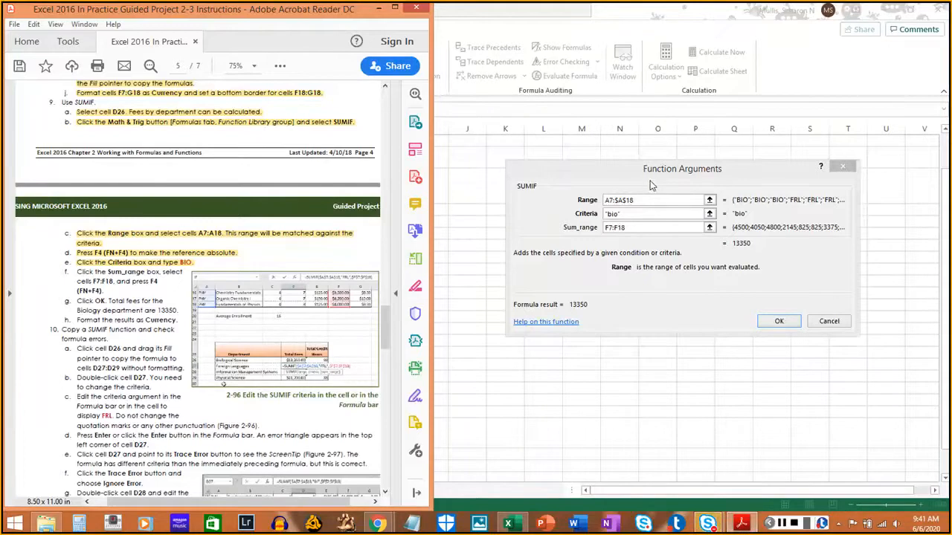
left_click(673, 176)
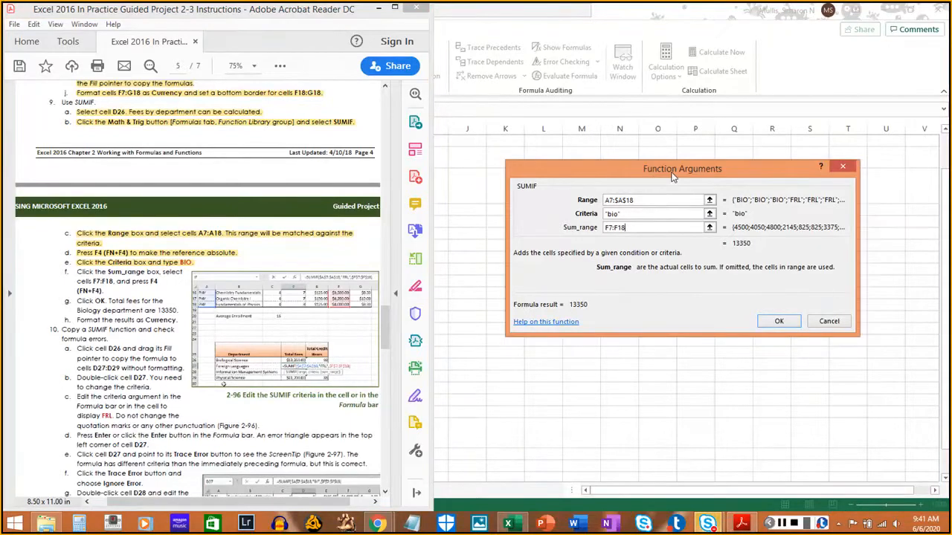
key("F4")
left_click_drag(70, 272, 104, 288)
left_click(104, 288)
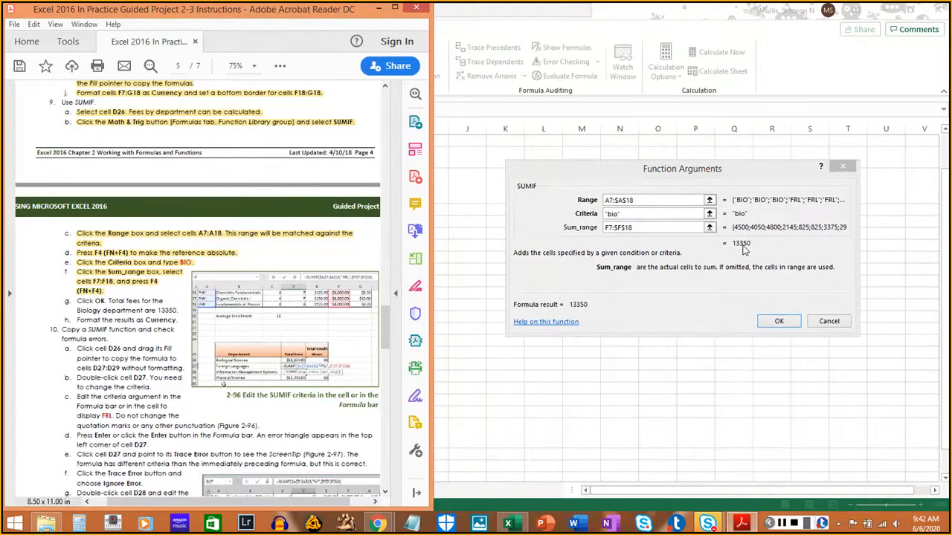
- Accept the SUMIF arguments, place the restored workbook window beside the PDF, and highlight instruction 9g
left_click(779, 321)
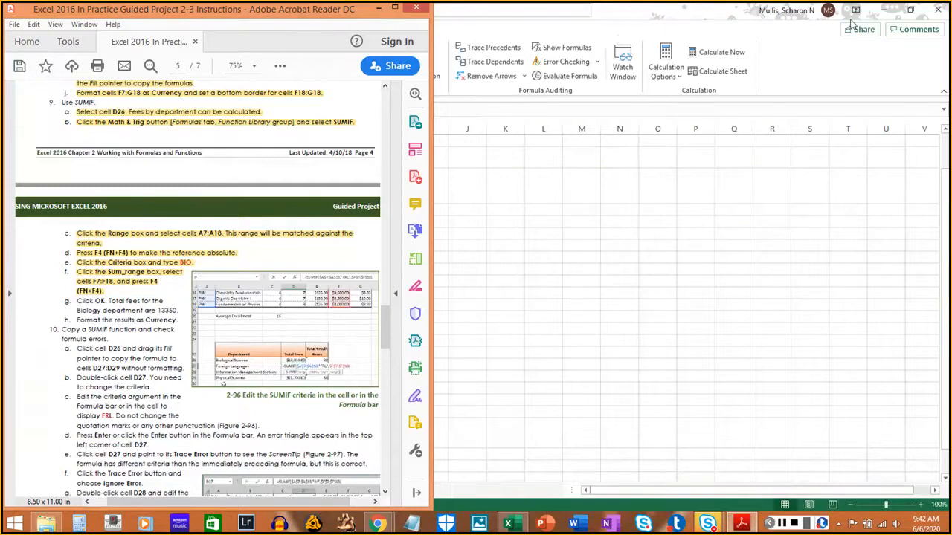
left_click(910, 10)
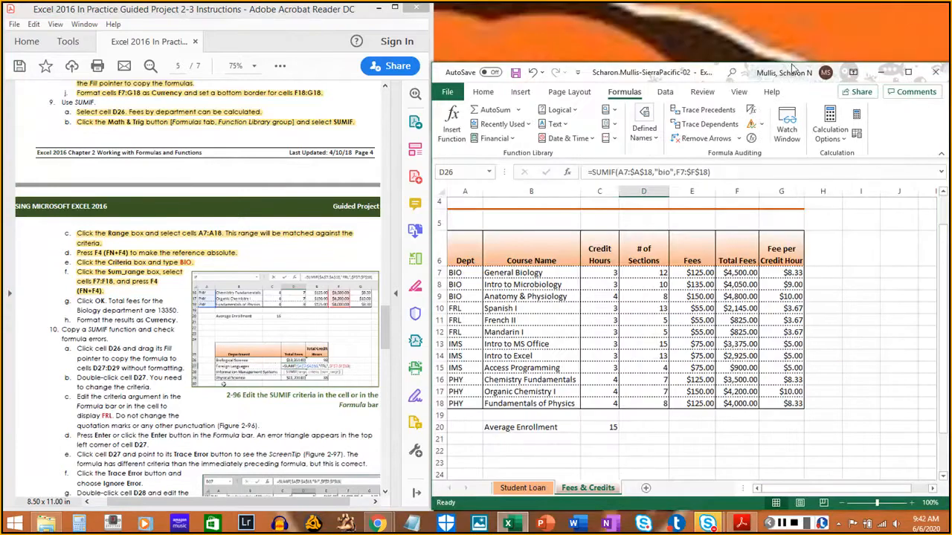
left_click_drag(791, 63, 791, 3)
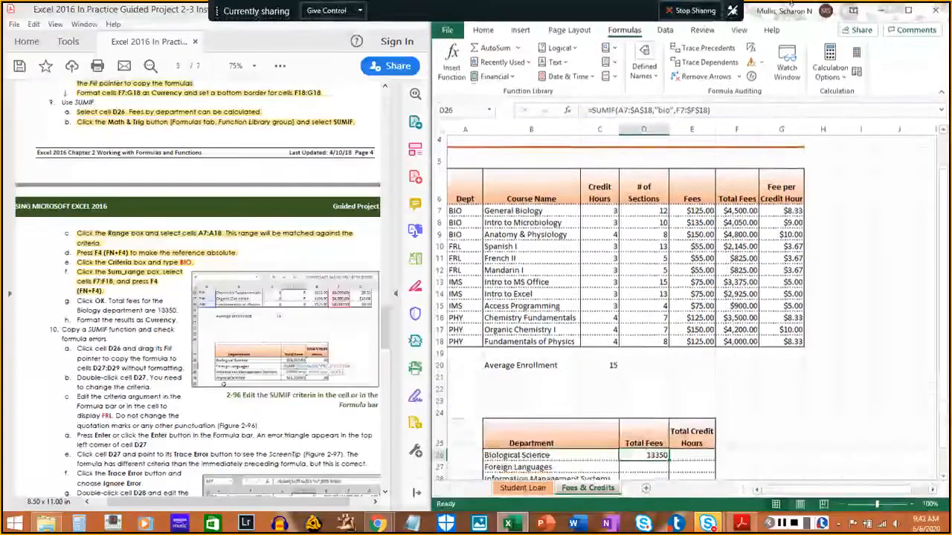
scroll(672, 291, "down", 2)
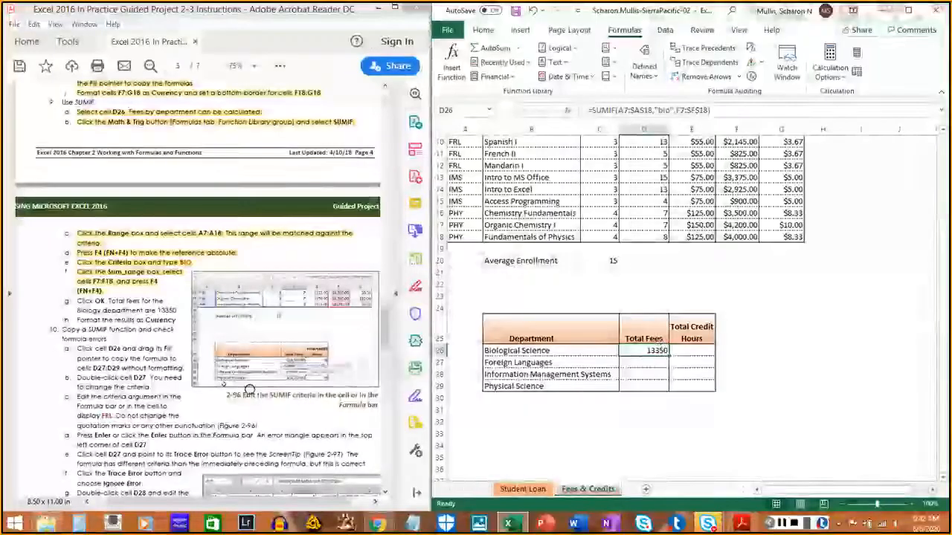
left_click_drag(75, 300, 162, 300)
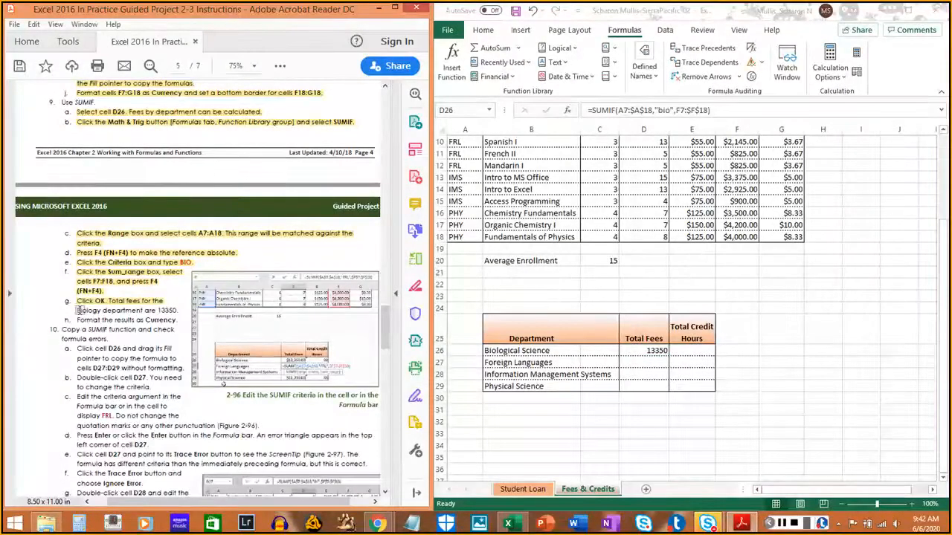
left_click_drag(77, 310, 177, 312)
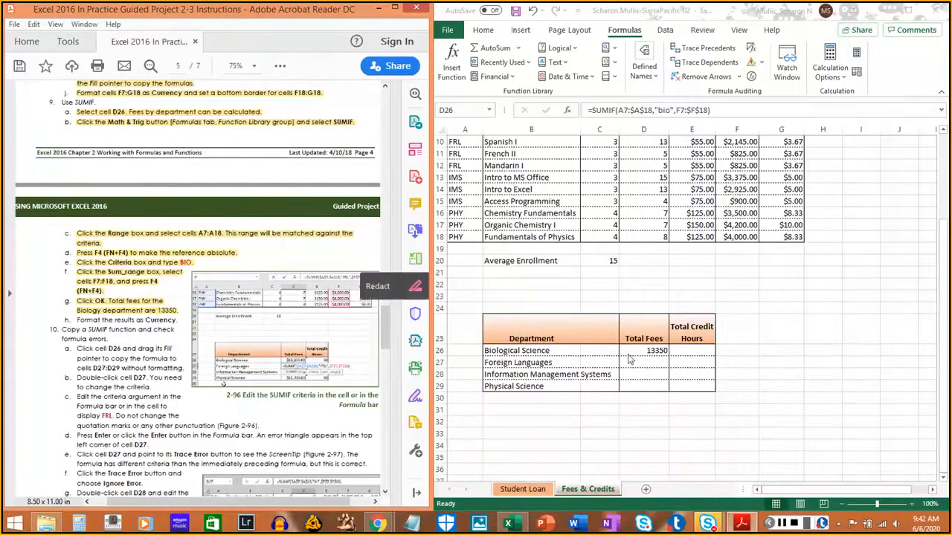
- Format cell D26 as Currency, and highlight instruction 9h in the PDF
left_click(653, 351)
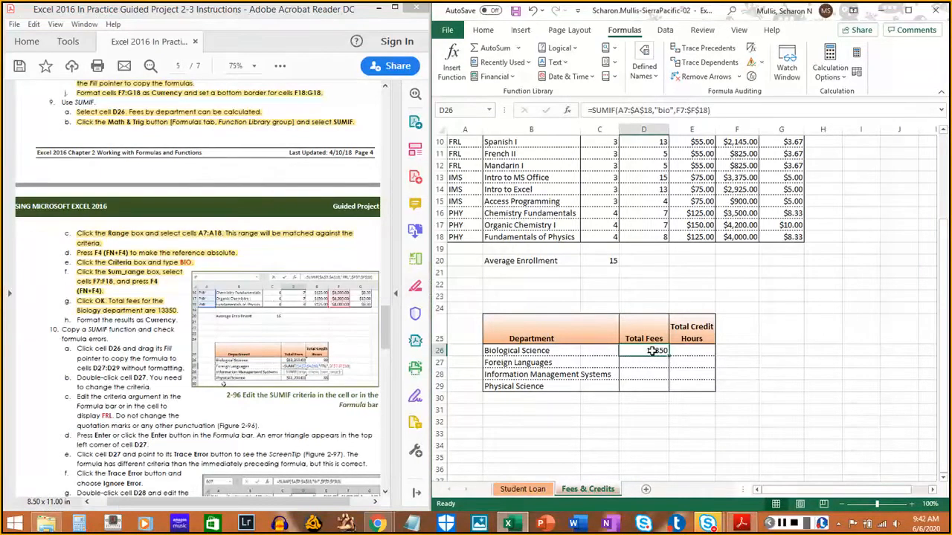
left_click(483, 30)
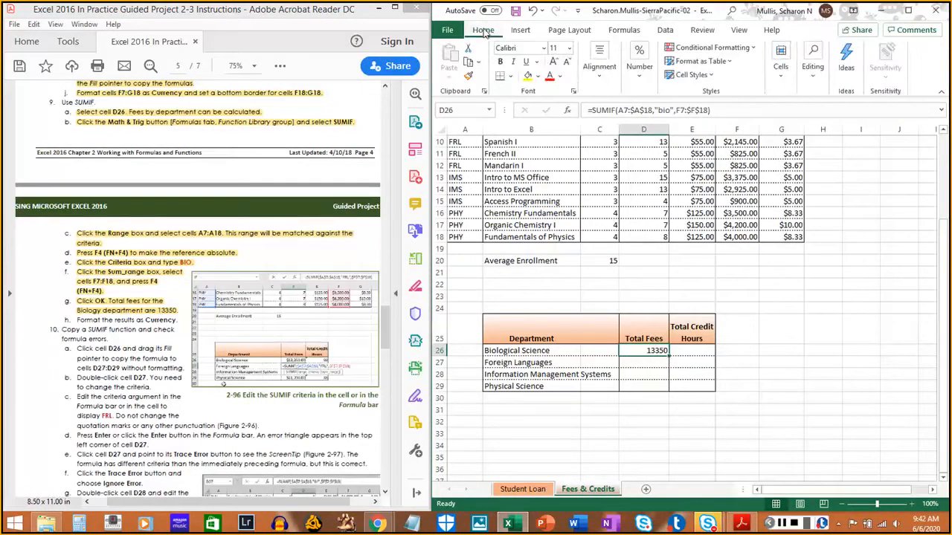
left_click(639, 70)
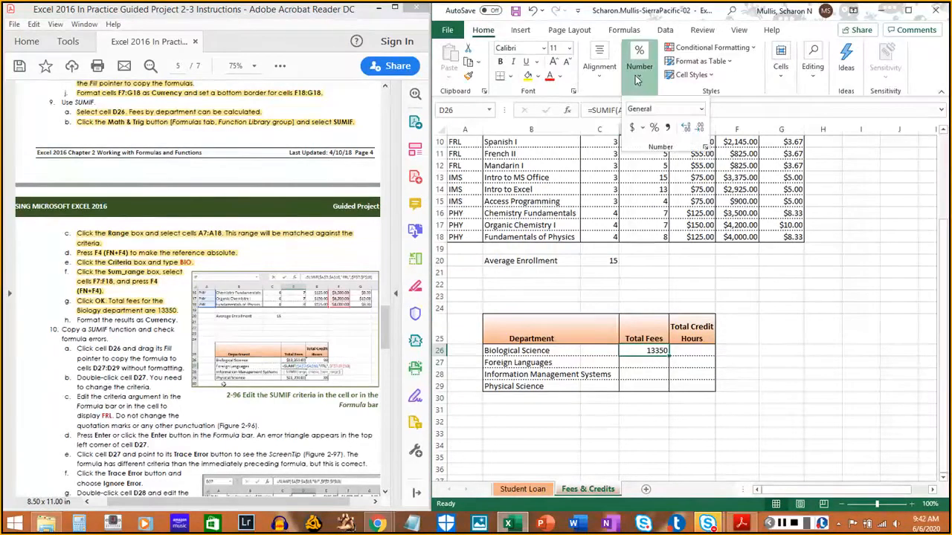
left_click(701, 110)
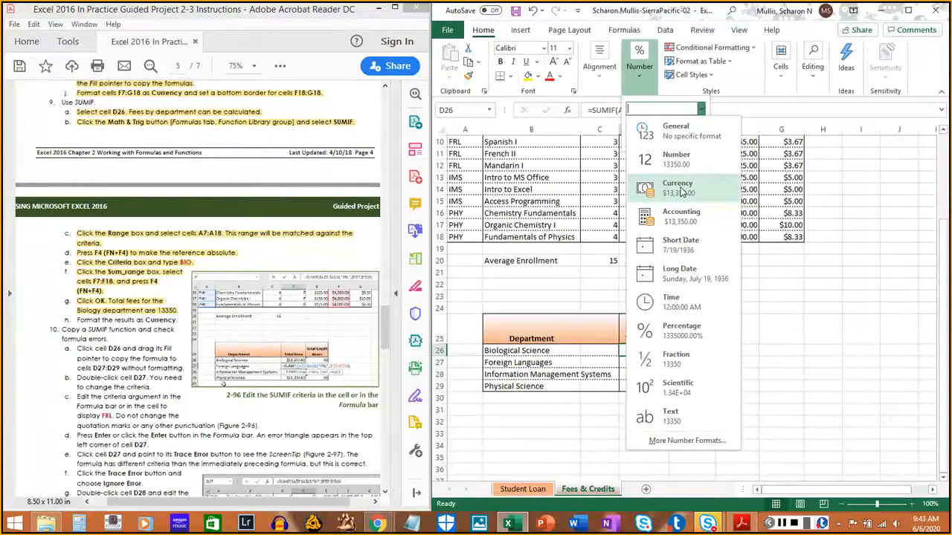
left_click(682, 192)
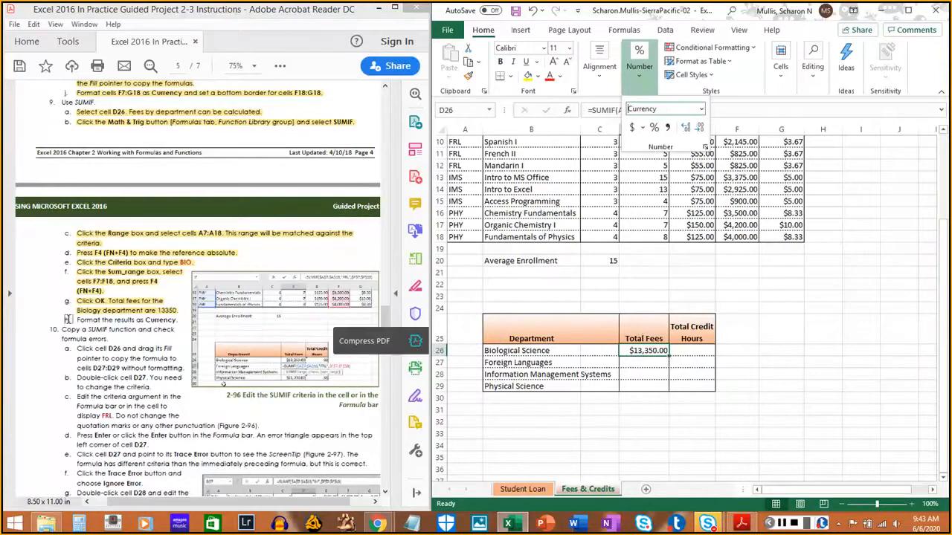
left_click_drag(76, 320, 178, 320)
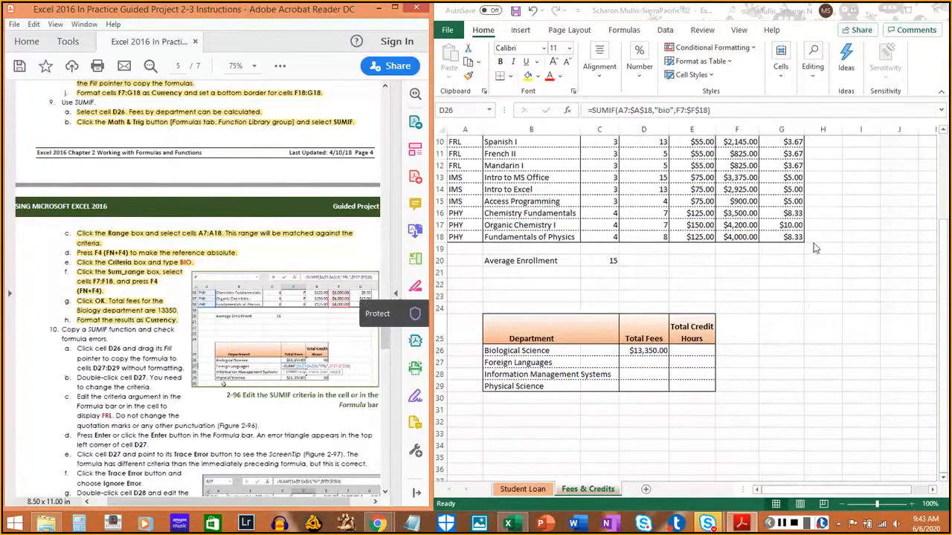
left_click(930, 73)
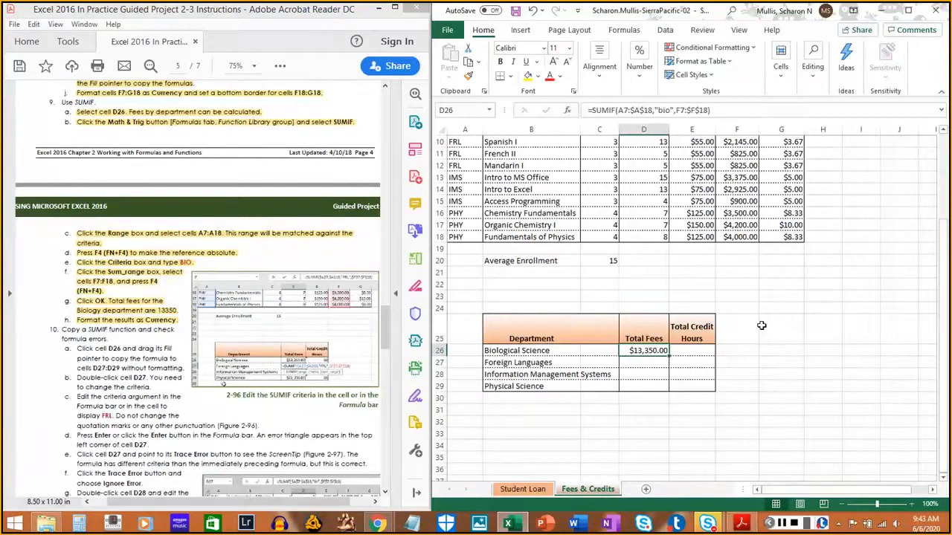
left_click(781, 524)
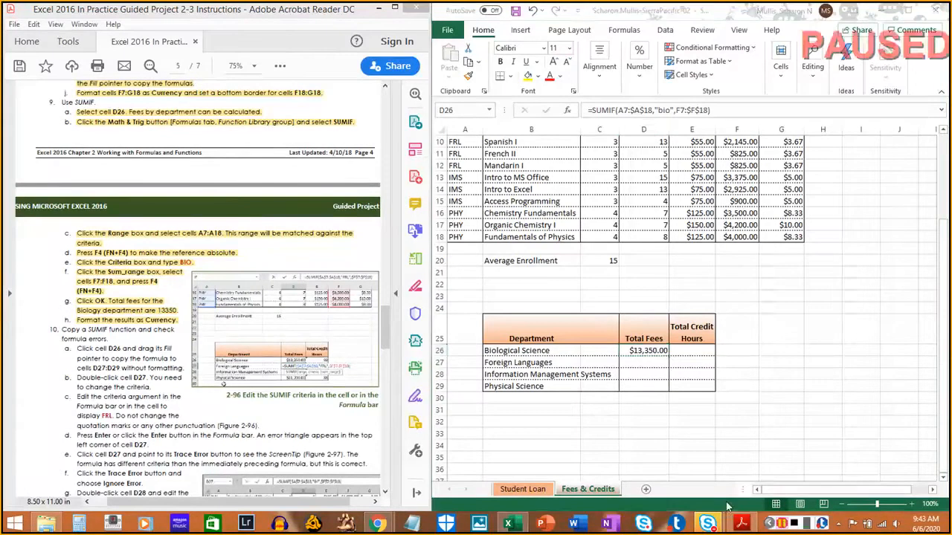
- Fill the SUMIF formula from D26 down to D27:D29, and highlight instruction 10a in the PDF
scroll(83, 371, "down", 5)
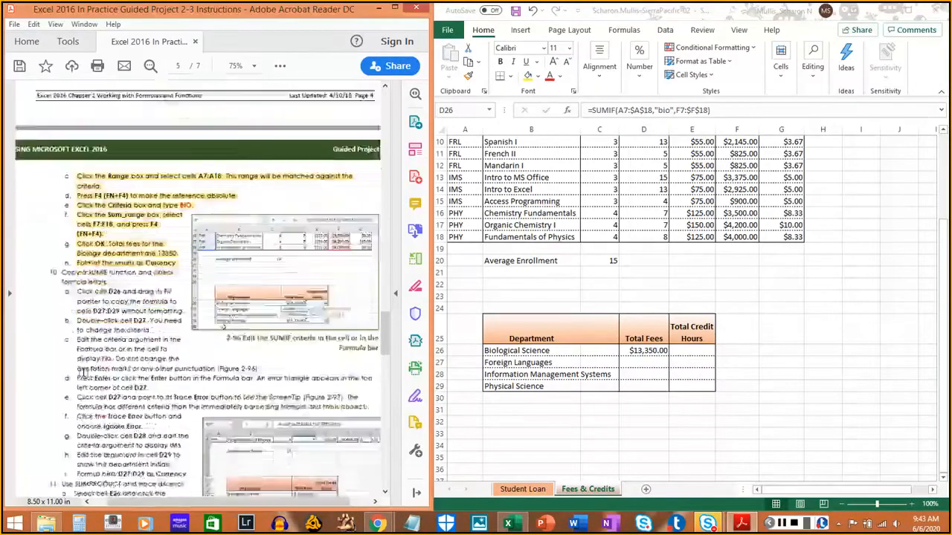
scroll(83, 370, "down", 1)
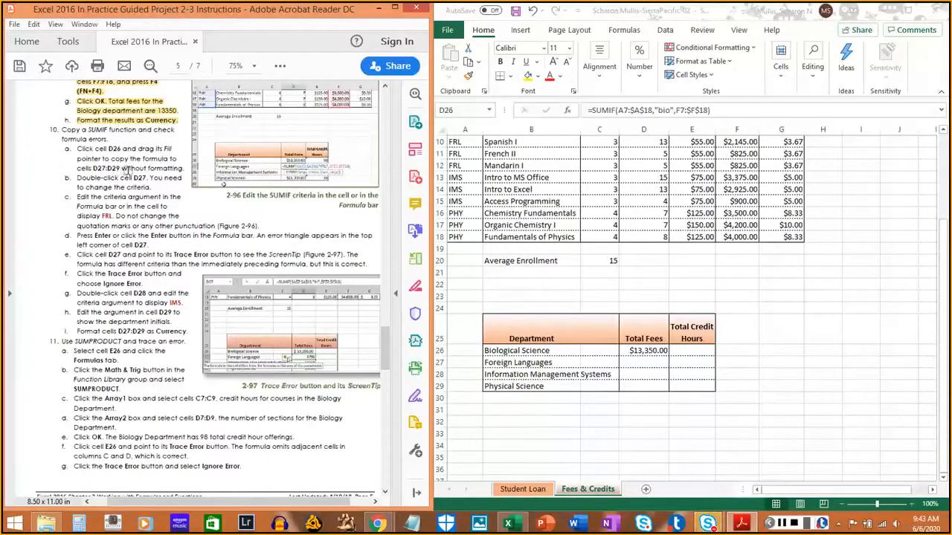
left_click(663, 352)
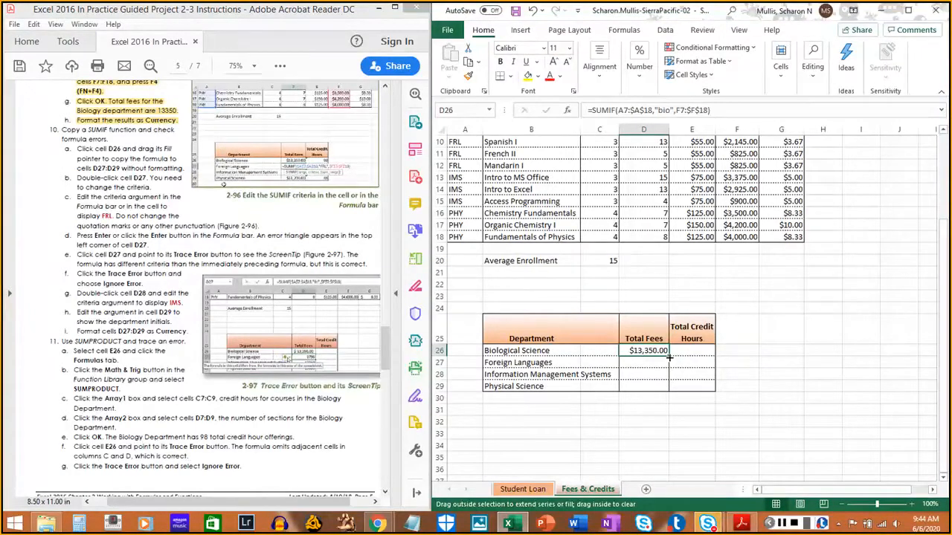
left_click_drag(670, 357, 669, 392)
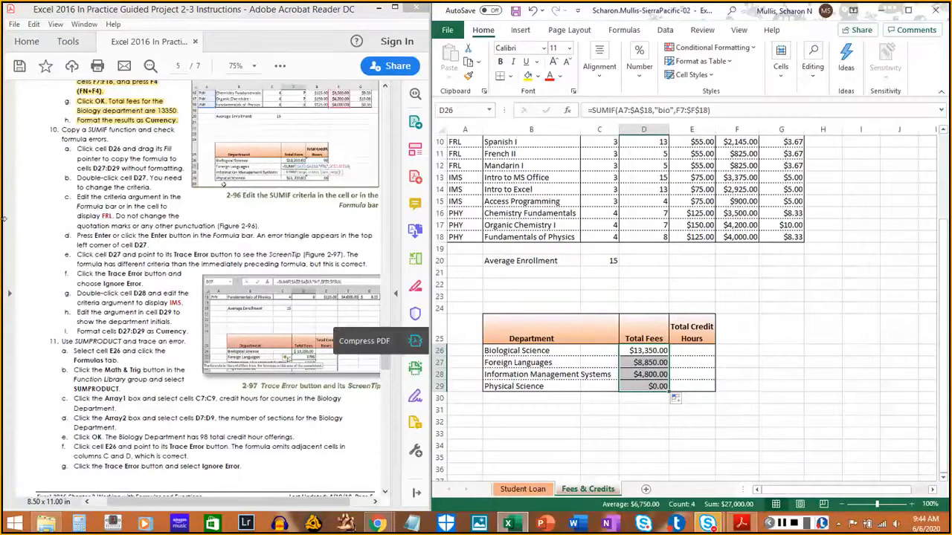
left_click_drag(74, 151, 183, 167)
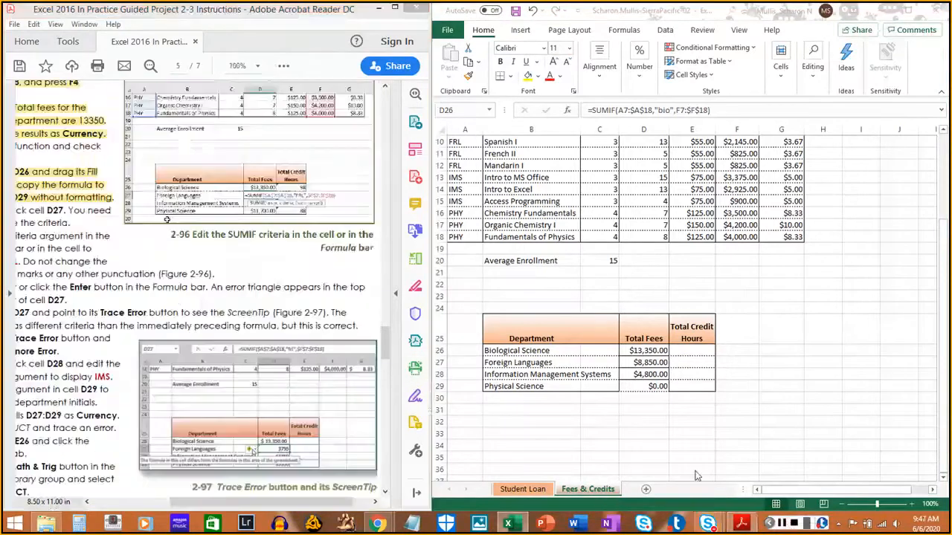
- Change the sum range in D26's formula to $F$7:$F$18, and fill the formula down through D29
left_click(648, 350)
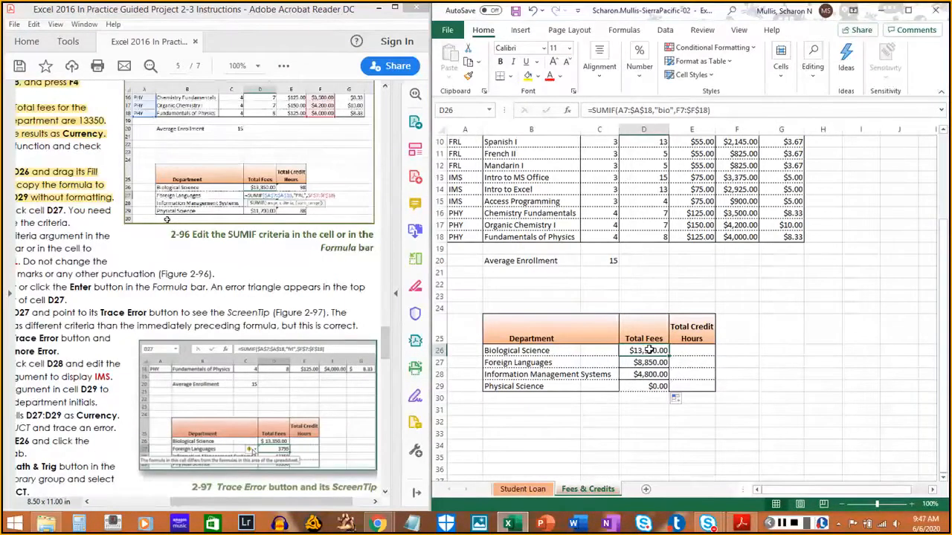
left_click(681, 110)
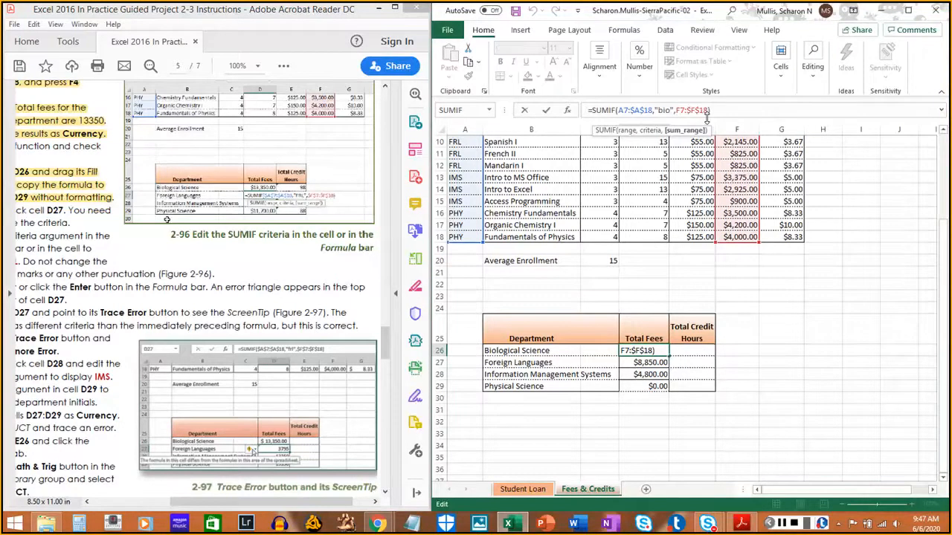
type("$A")
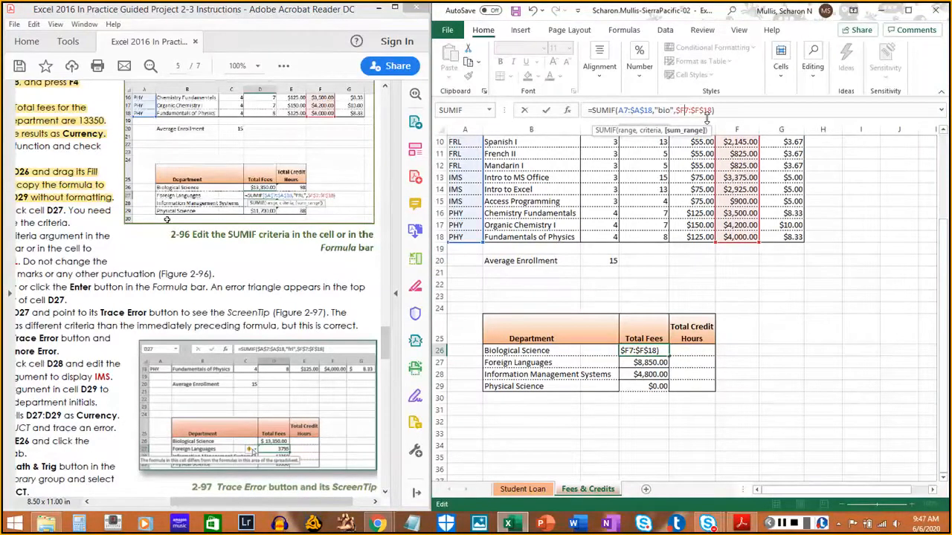
type("$")
key("Return")
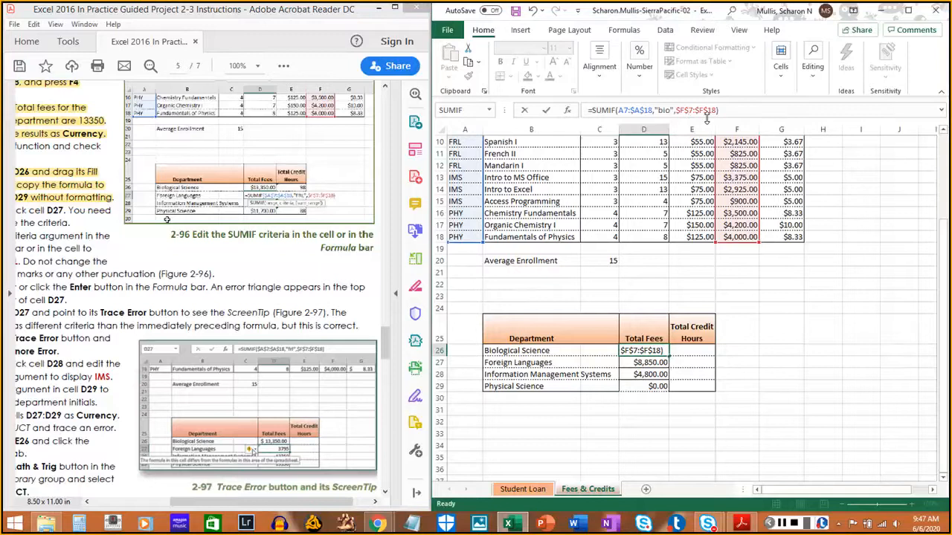
left_click(664, 350)
left_click_drag(669, 356, 669, 390)
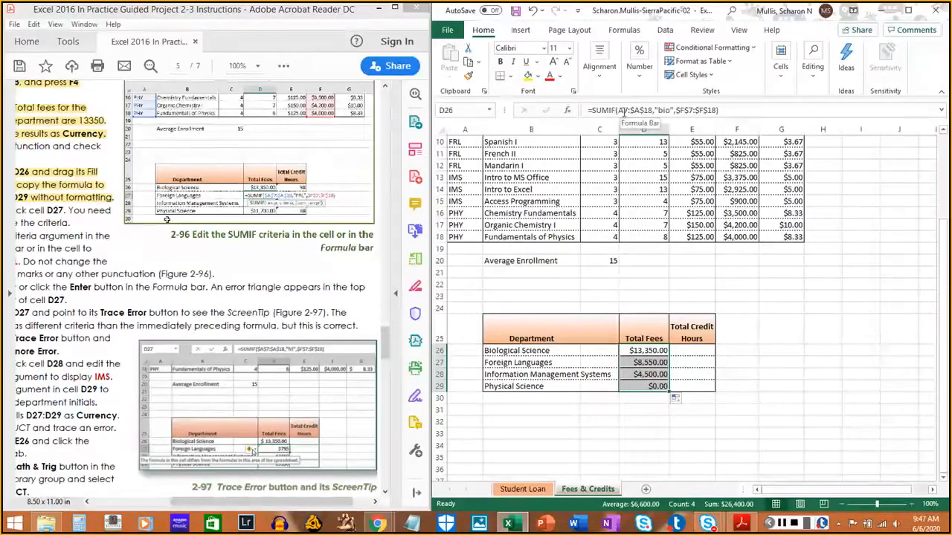
- Change the criteria range in D26's SUMIF formula to the absolute reference $A$7:$A$18
left_click(660, 111)
key("Left")
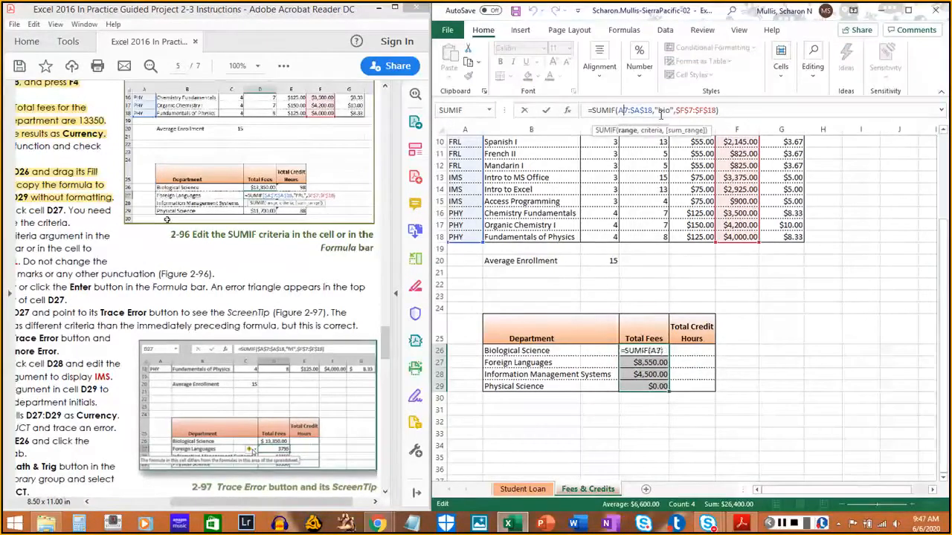
type("R")
key("BackSpace")
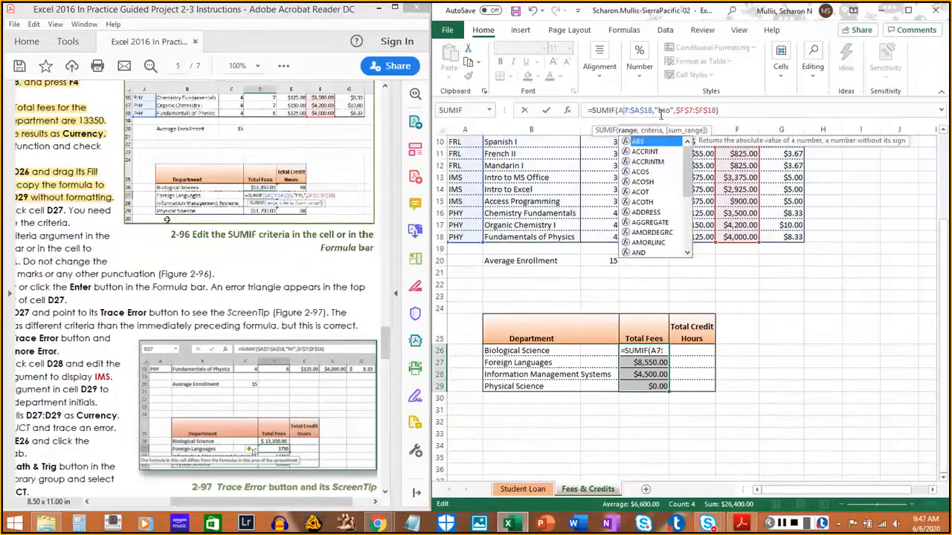
type("$")
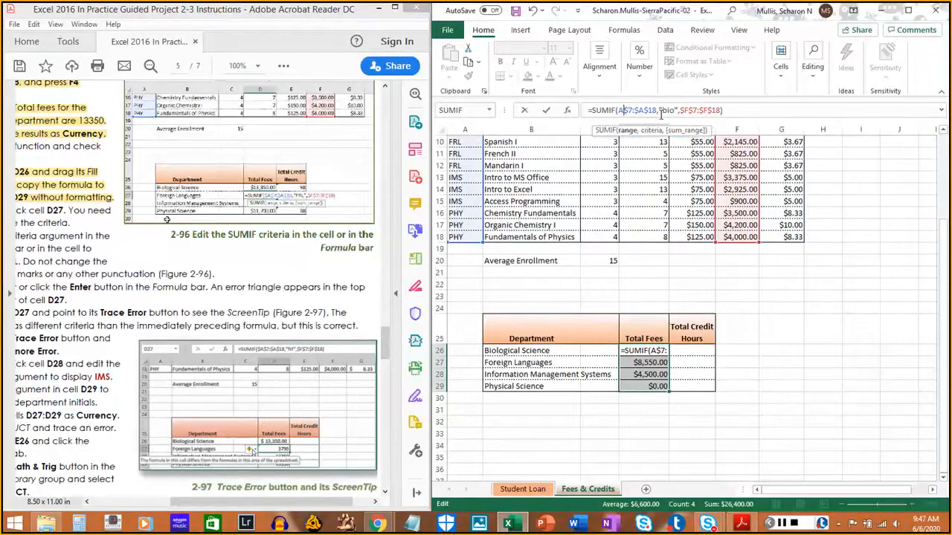
key("Left")
type("$")
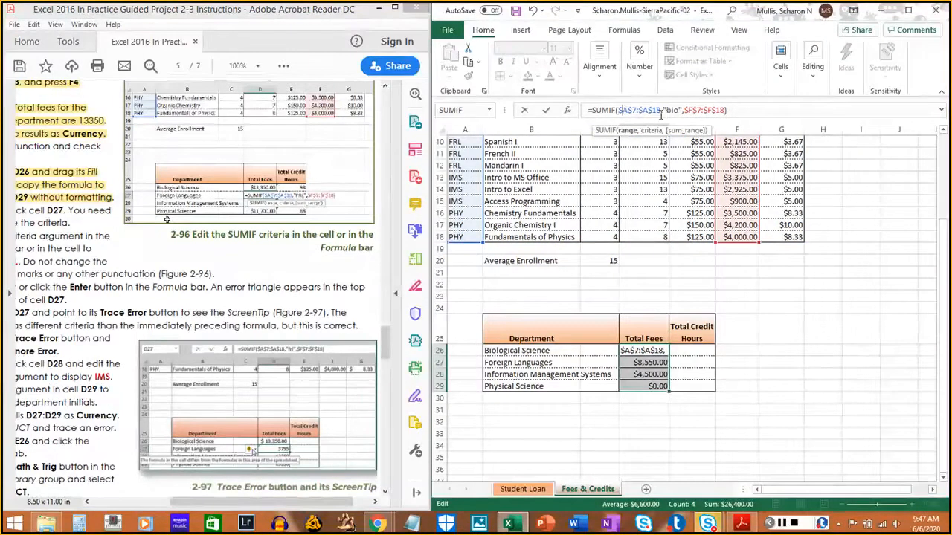
key("Return")
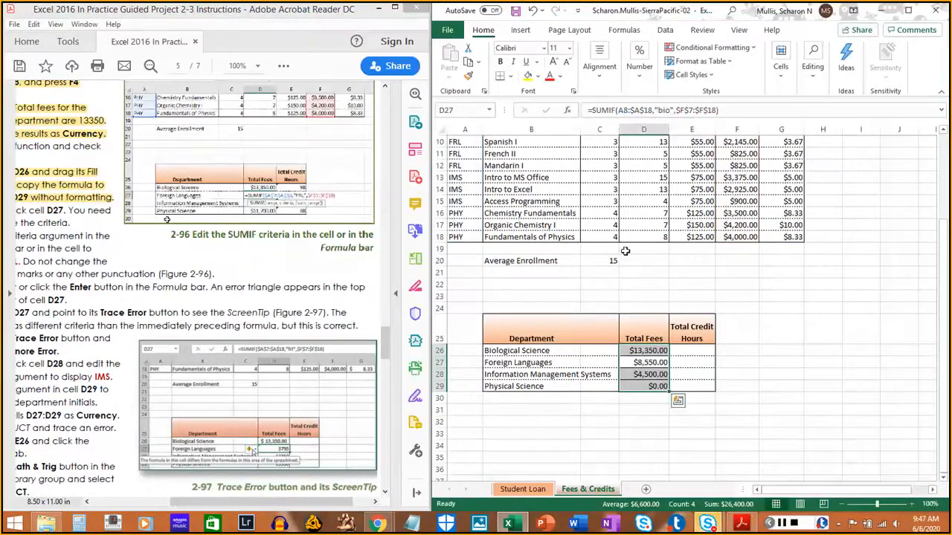
- Fill the SUMIF formula from D26 down through D29, replacing the existing copies
left_click(660, 352)
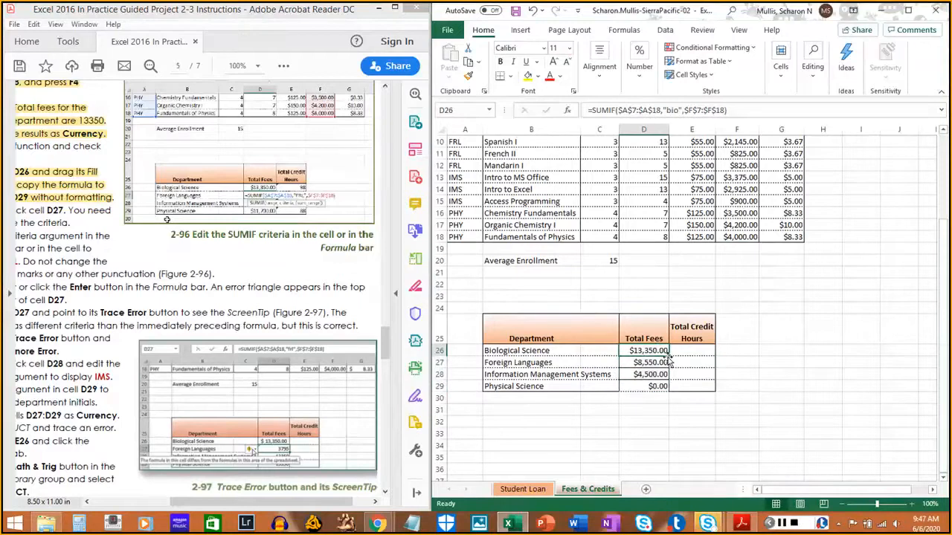
double_click(668, 357)
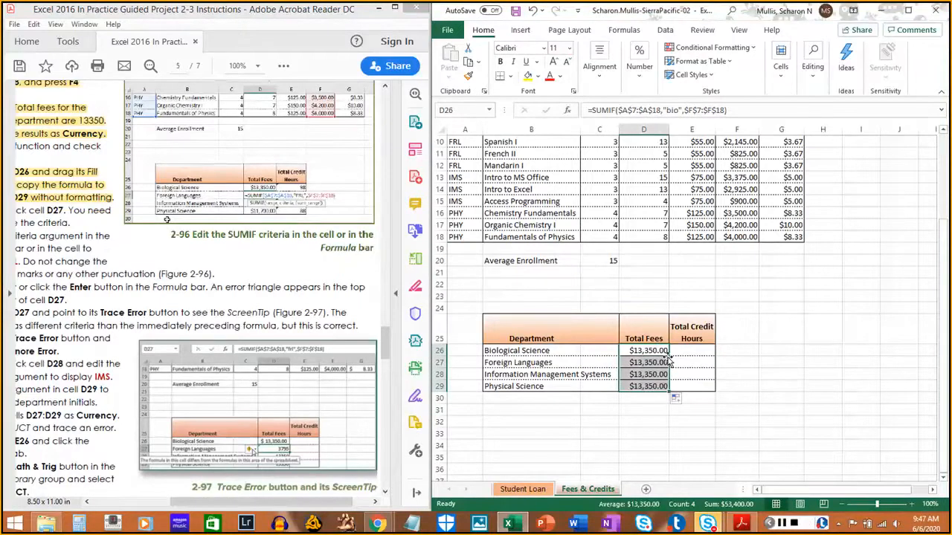
left_click(762, 352)
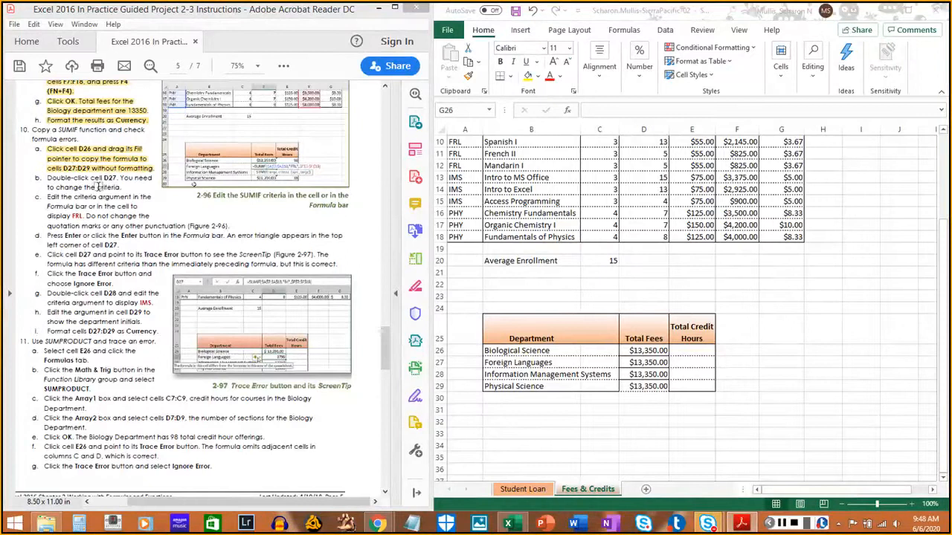
- Replace the criteria in D27's SUMIF formula with "frl", and highlight instructions 10b and 10c in the PDF
left_click(648, 351)
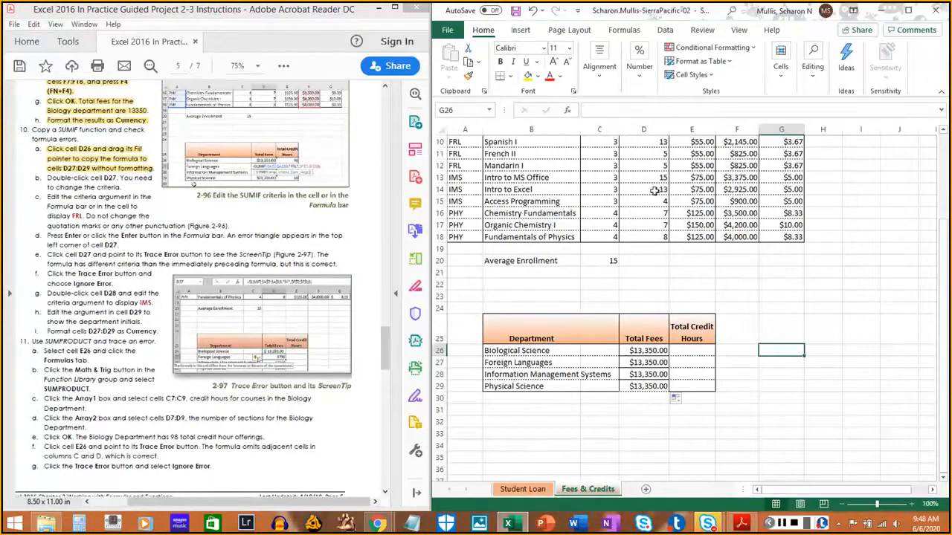
left_click(650, 361)
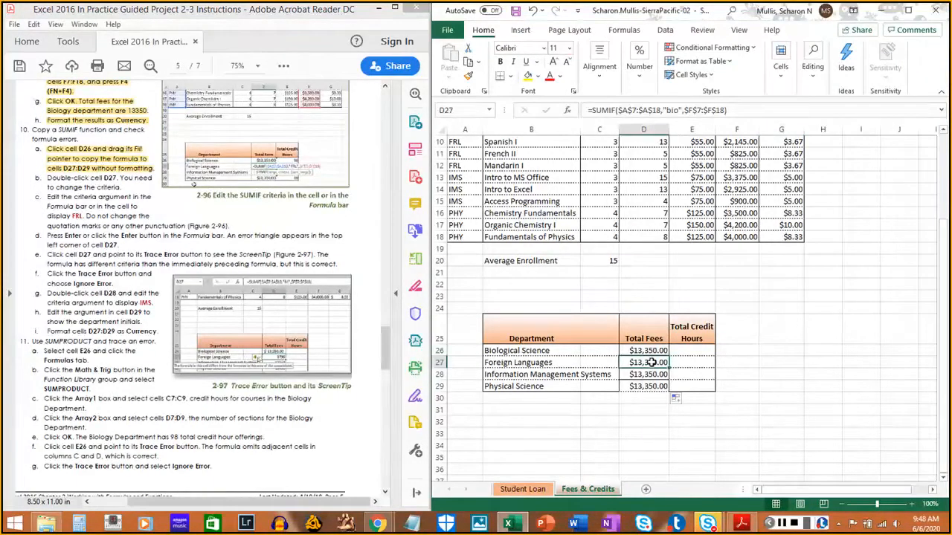
double_click(650, 363)
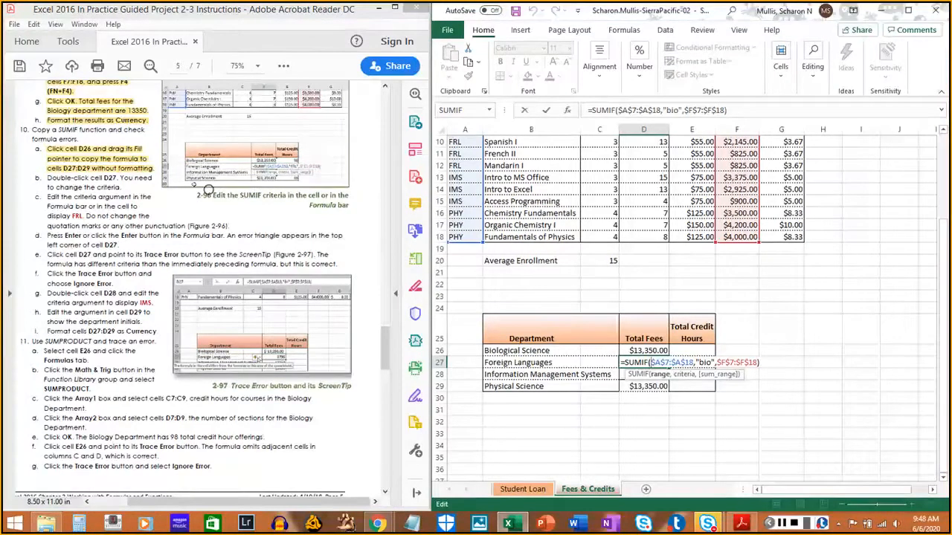
left_click_drag(49, 178, 116, 188)
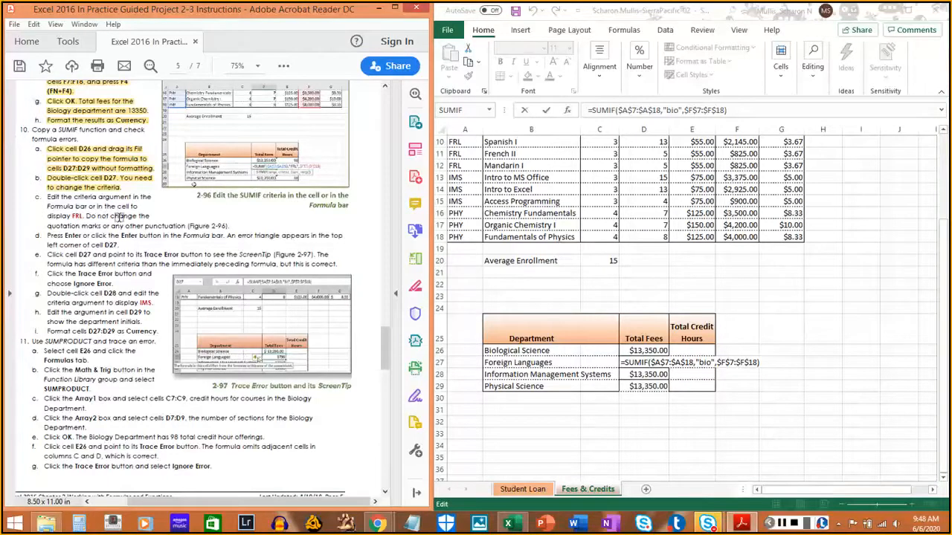
left_click(669, 110)
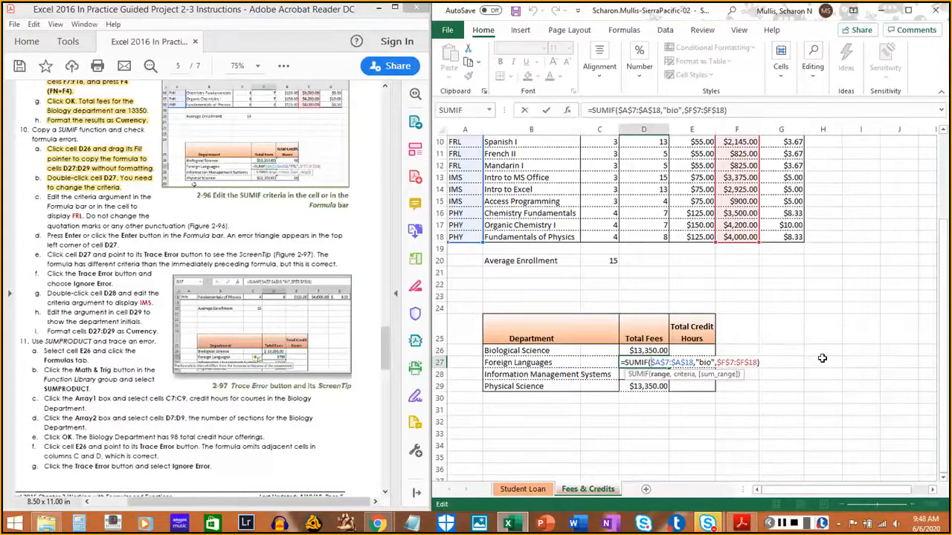
key("Right")
key("Right")
key("Delete")
key("Delete")
key("Delete")
type("frl")
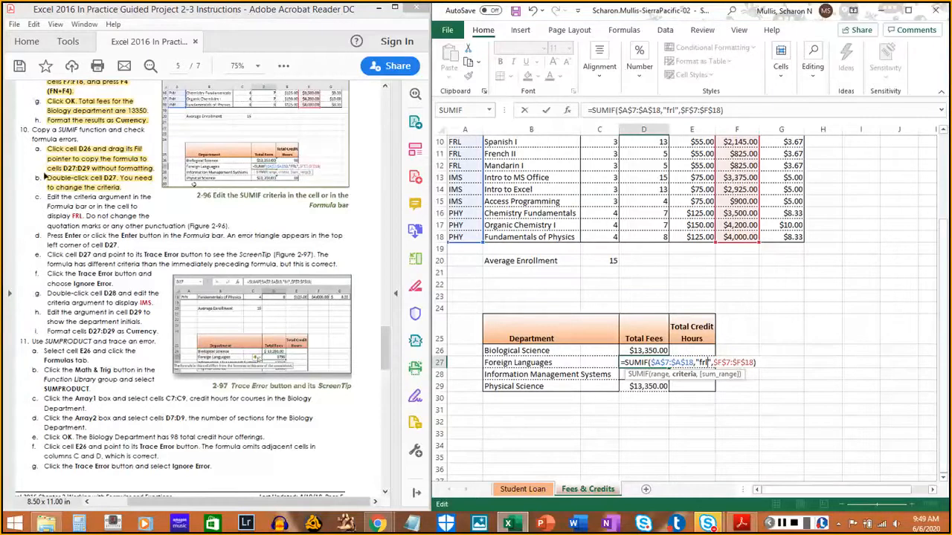
left_click_drag(46, 196, 222, 223)
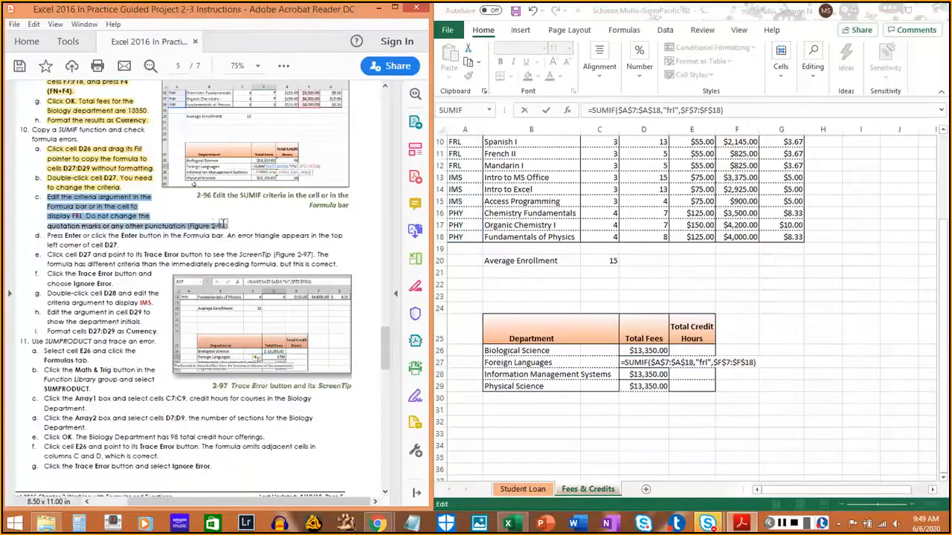
left_click(223, 226)
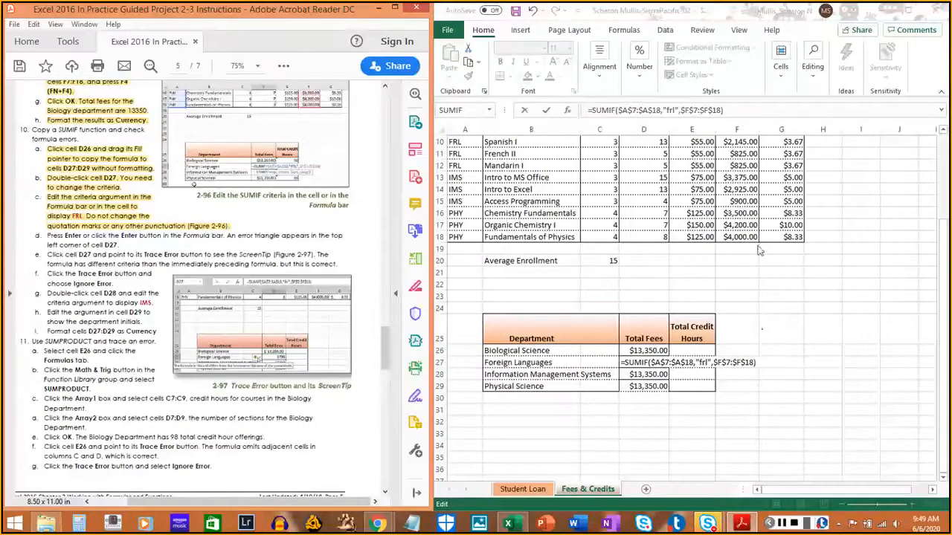
- Commit the edited formula in D27, and highlight instruction 10d in the PDF
left_click(922, 83)
key("Return")
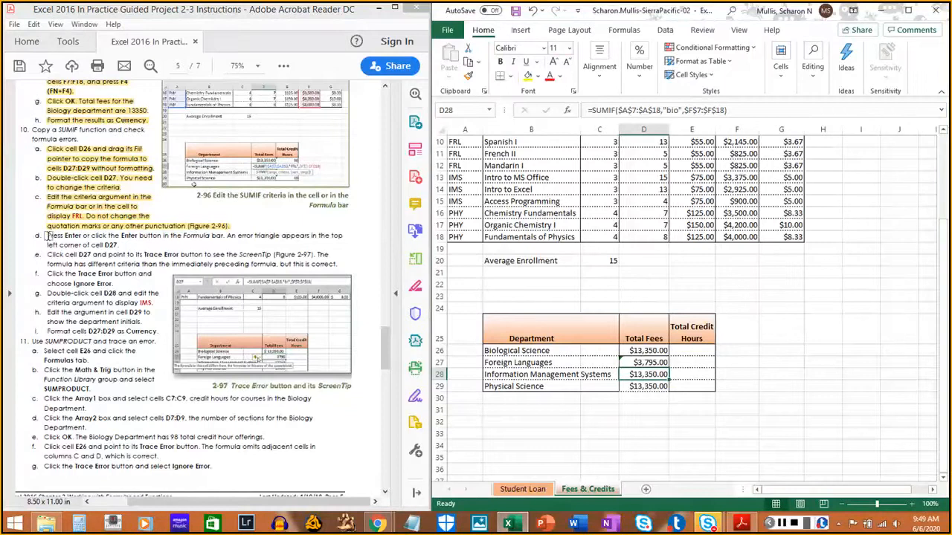
left_click_drag(47, 235, 112, 245)
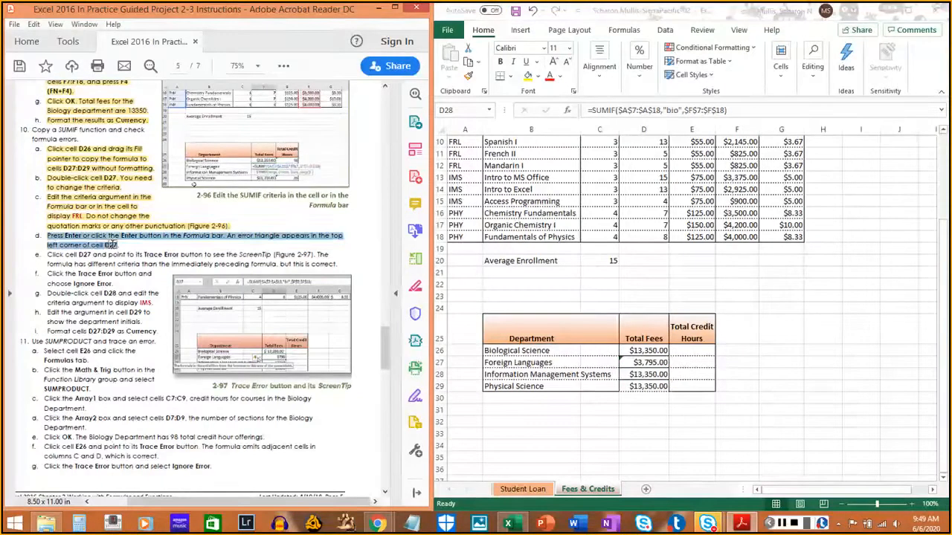
left_click(108, 246)
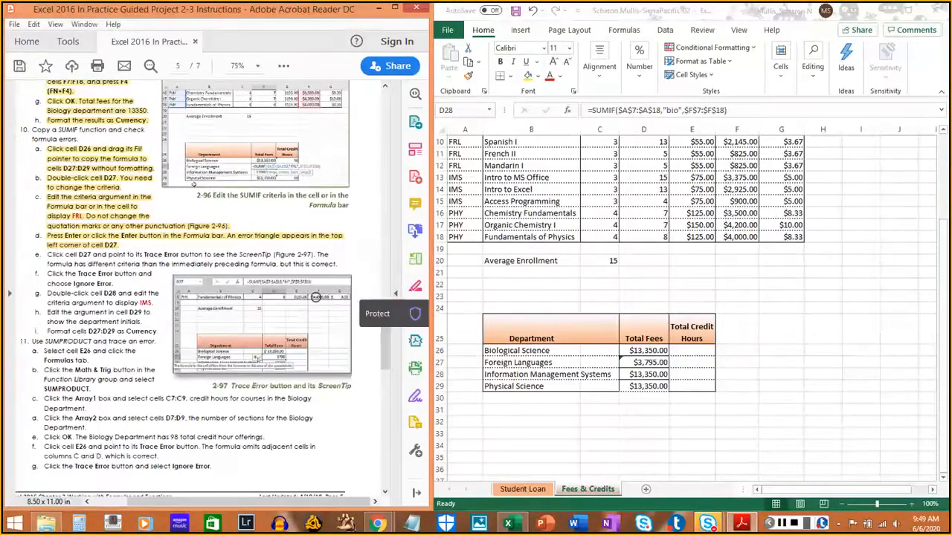
- Ignore the inconsistent formula error on D27, and highlight instructions 10e and 10f in the PDF
left_click(642, 362)
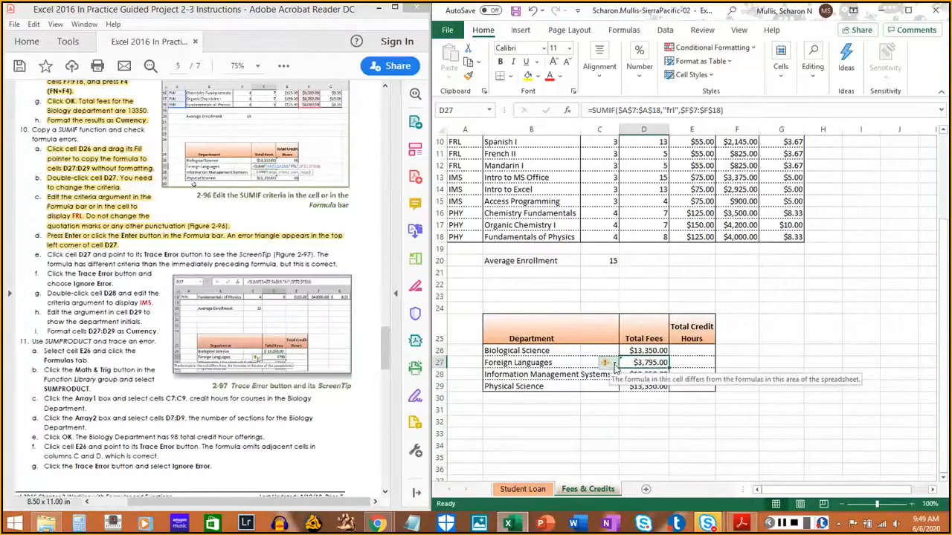
left_click(614, 363)
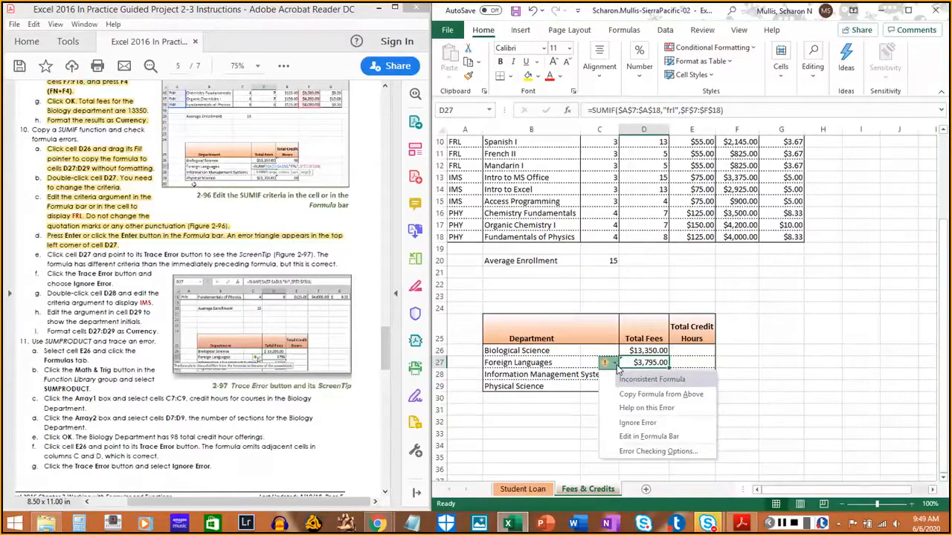
left_click(644, 422)
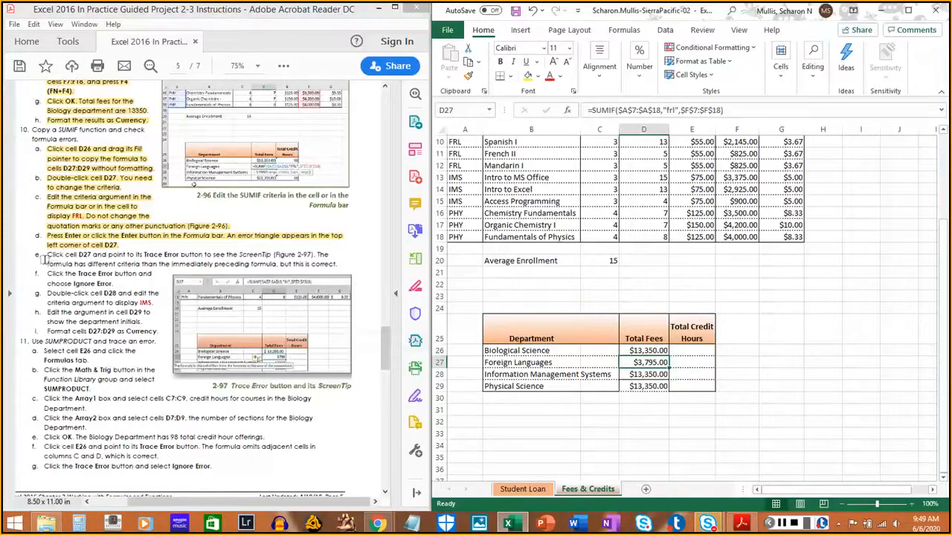
left_click_drag(45, 255, 338, 265)
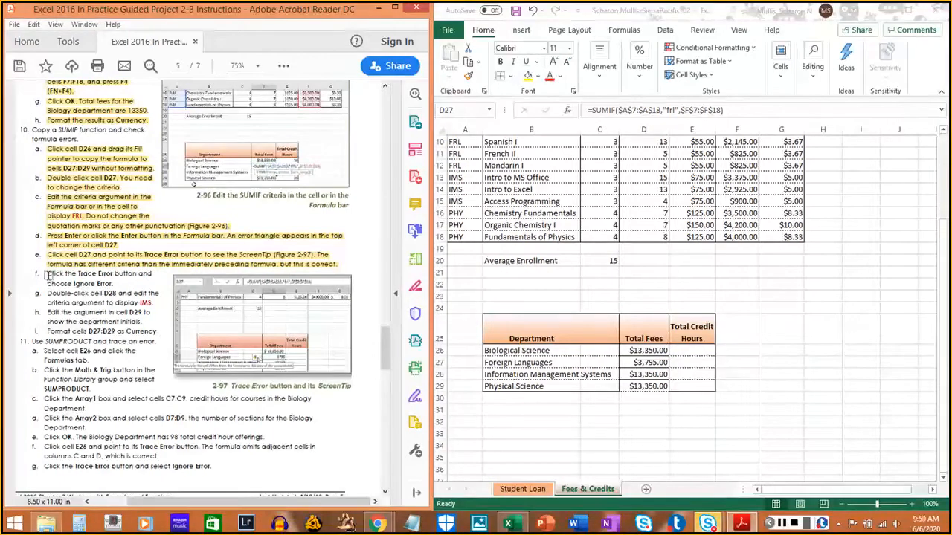
left_click_drag(47, 275, 113, 284)
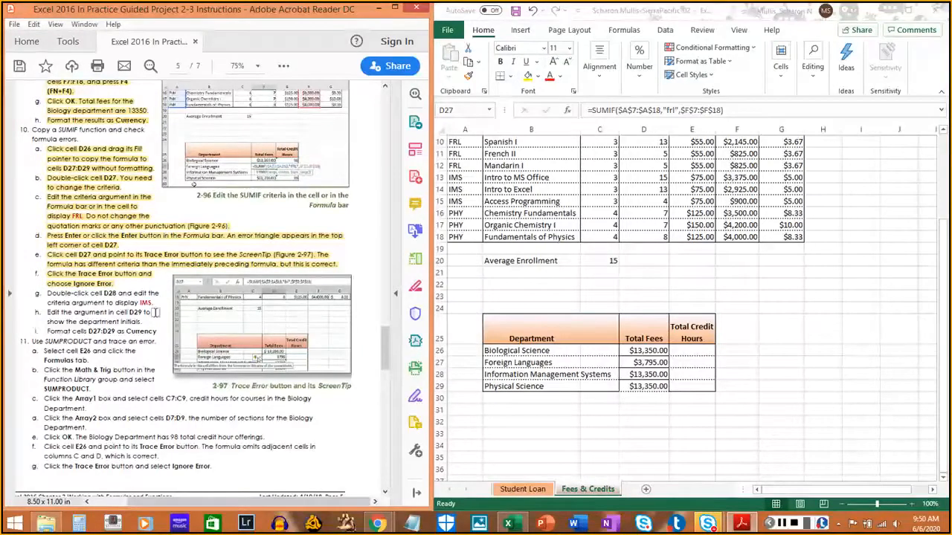
- Change the criteria in D28's SUMIF formula to "ims", and highlight instruction 10g in the PDF
left_click(648, 363)
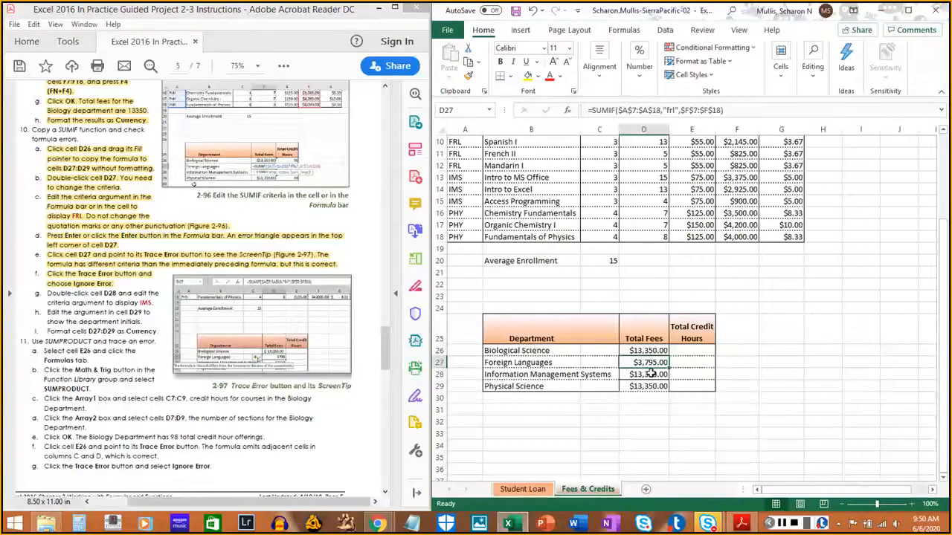
left_click(650, 374)
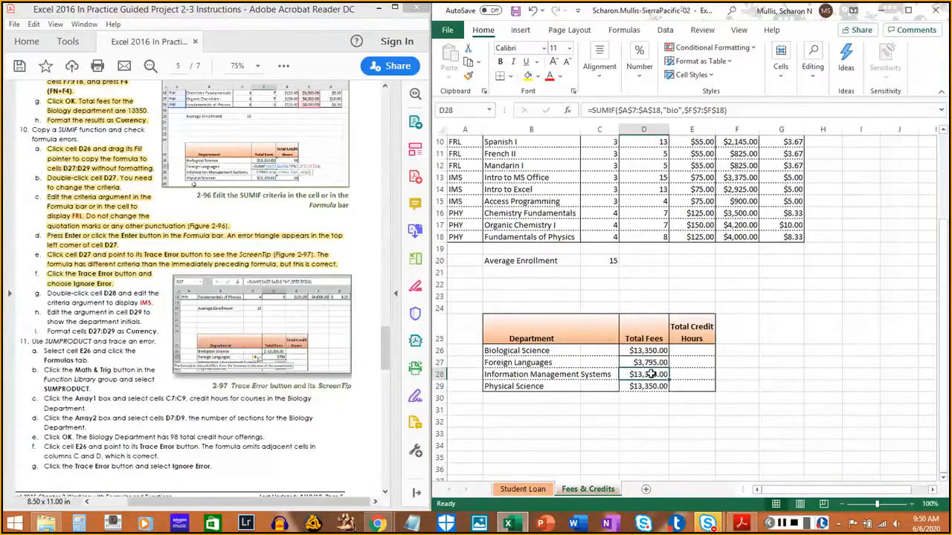
double_click(650, 374)
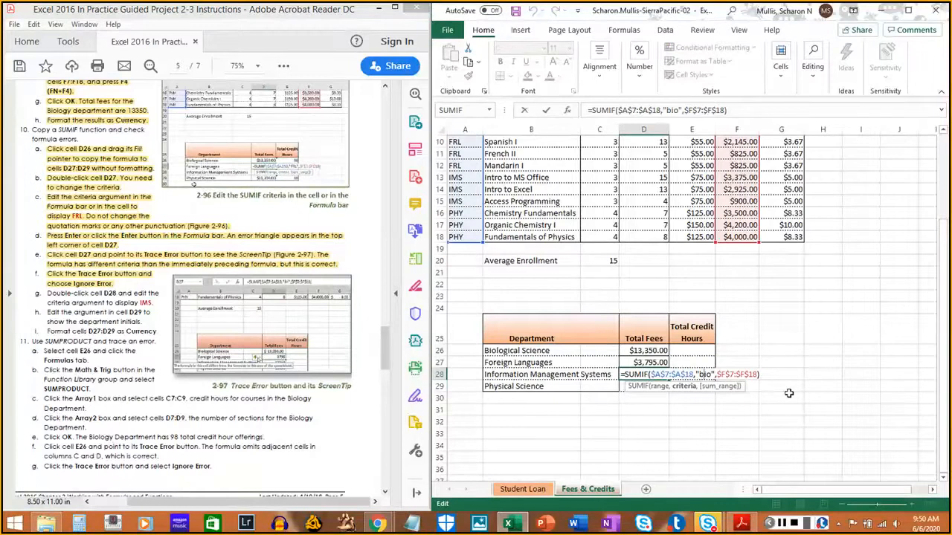
key("BackSpace")
key("BackSpace")
key("BackSpace")
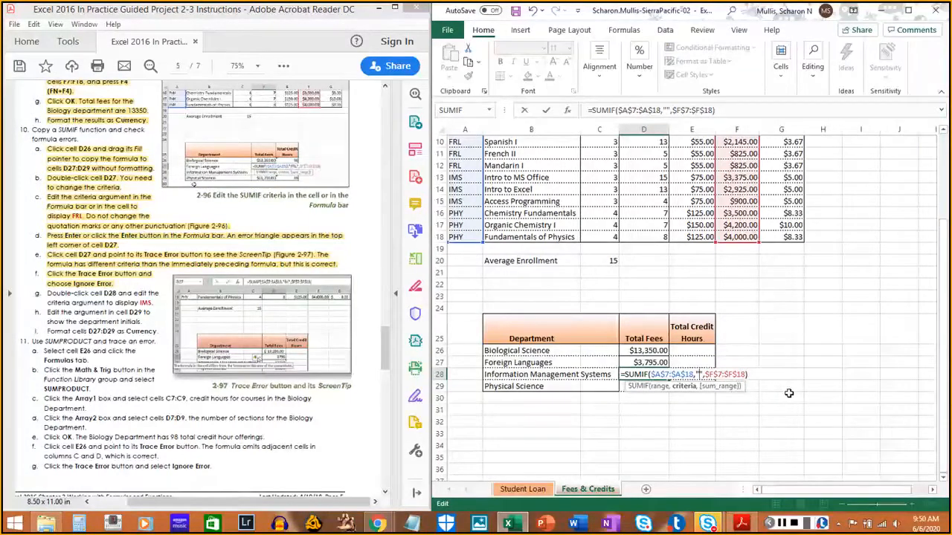
type("ims")
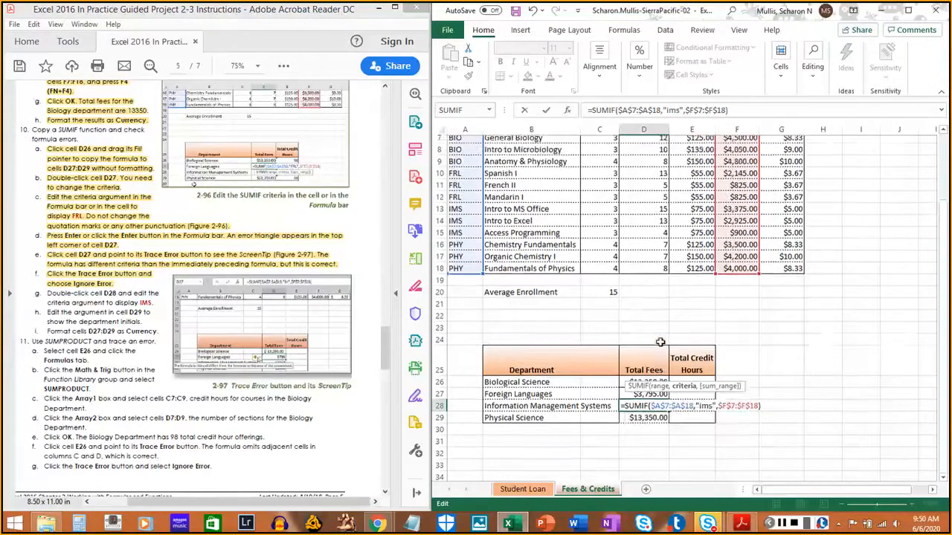
scroll(660, 341, "up", 3)
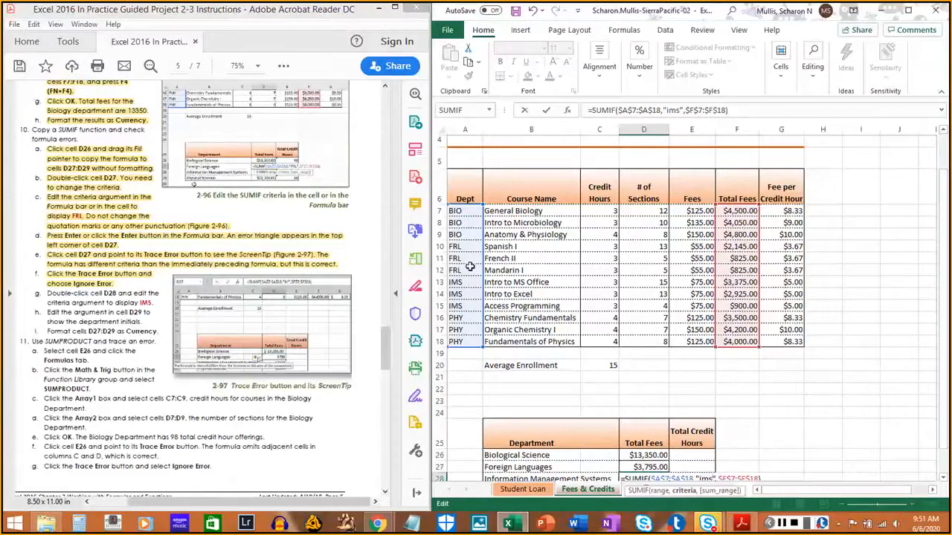
scroll(643, 337, "down", 2)
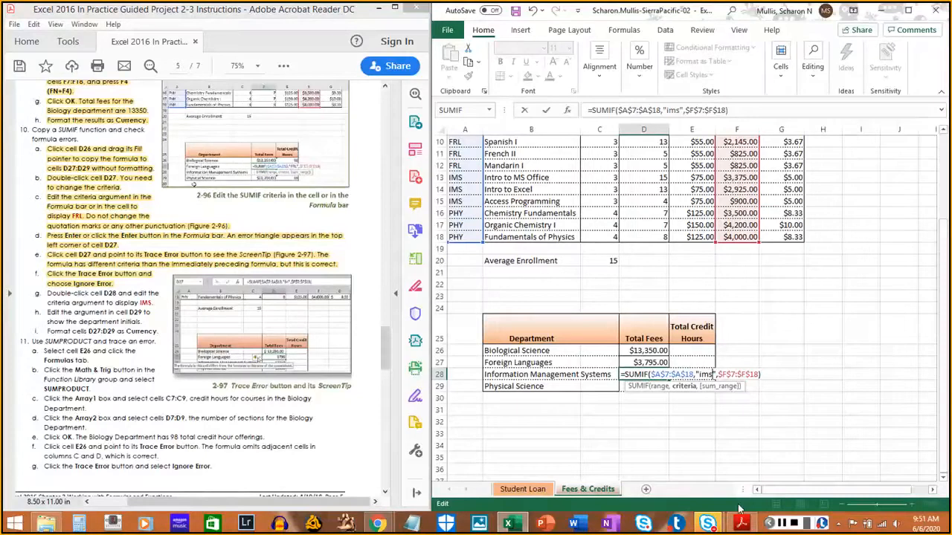
key("Return")
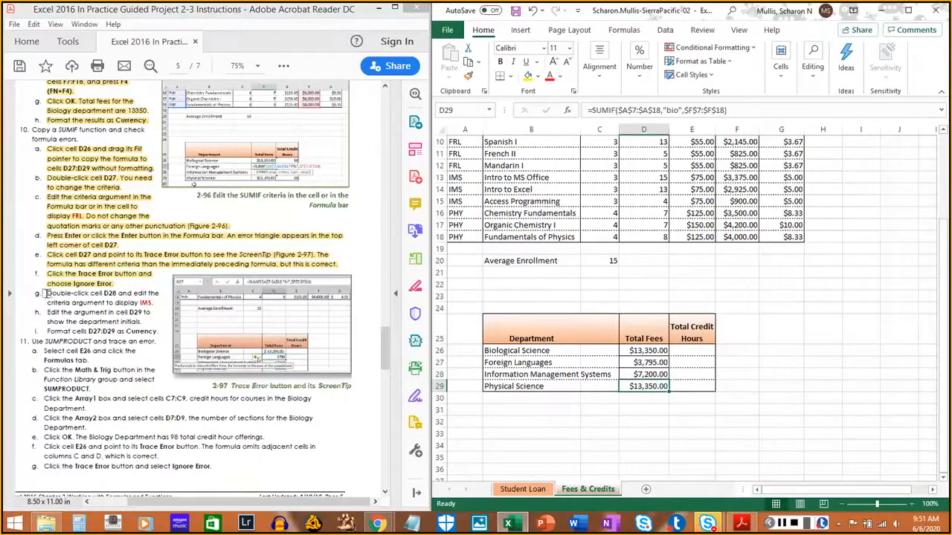
left_click_drag(45, 293, 145, 300)
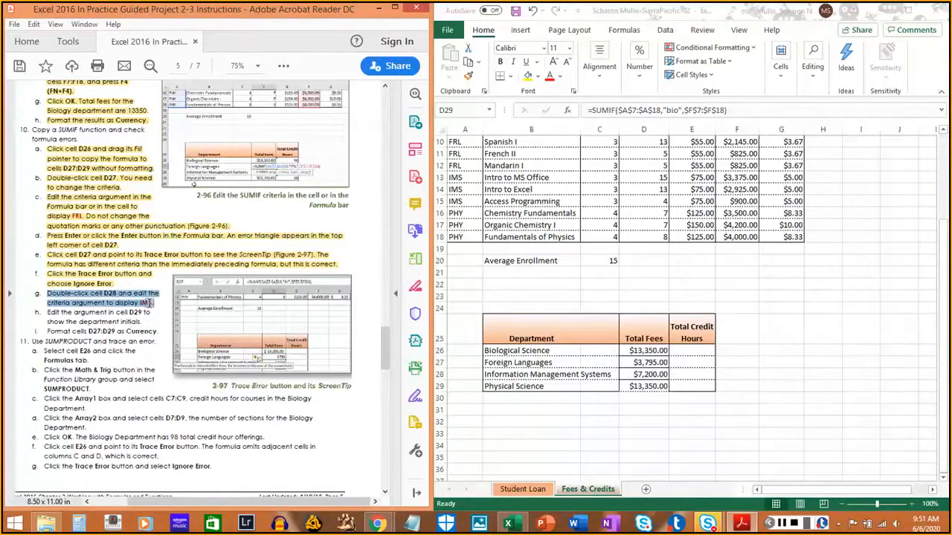
left_click(53, 351)
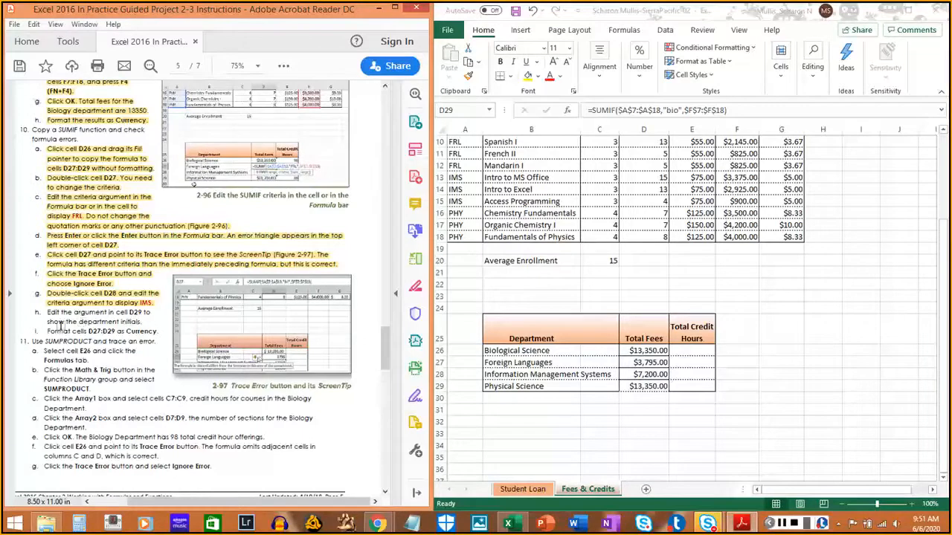
- Change the criteria in D29's SUMIF formula to "phy"
left_click(651, 387)
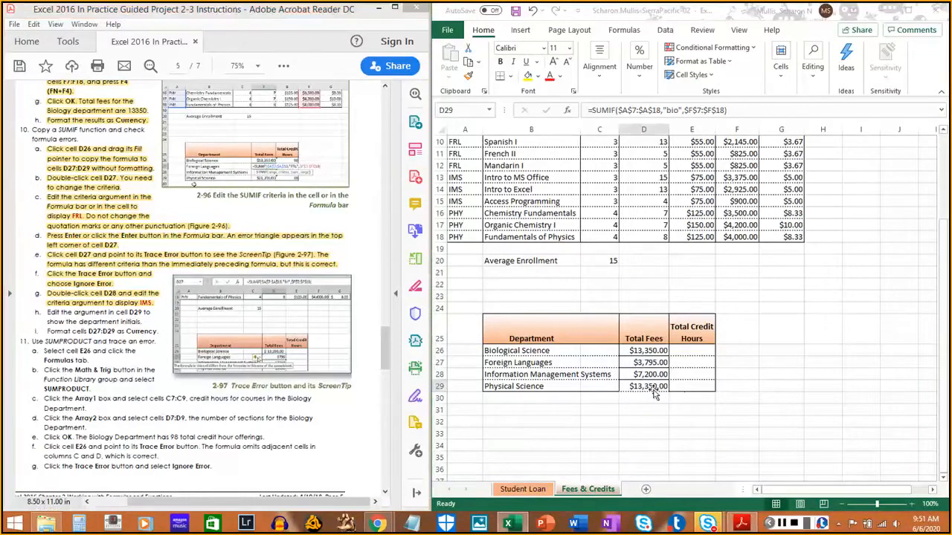
double_click(650, 387)
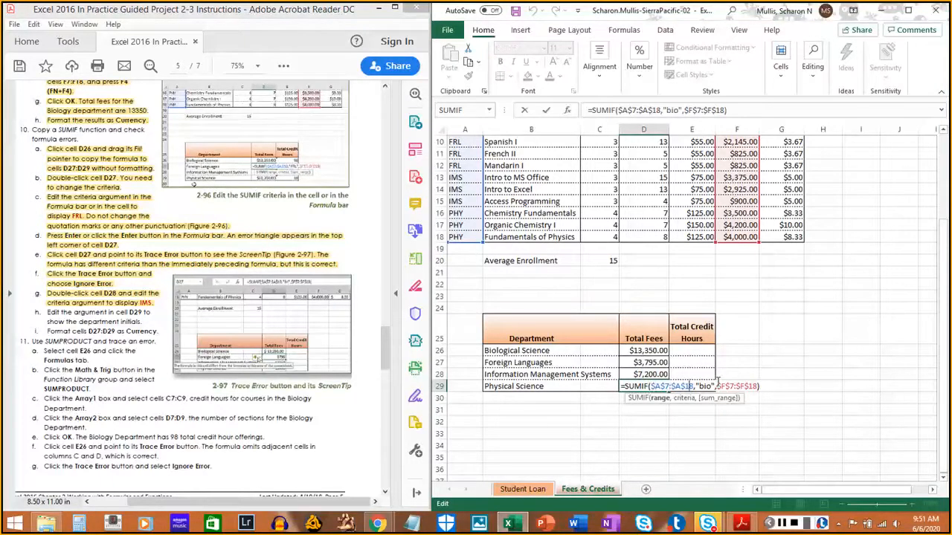
key("Right")
key("Right")
key("Delete")
key("Delete")
key("Delete")
type("ph")
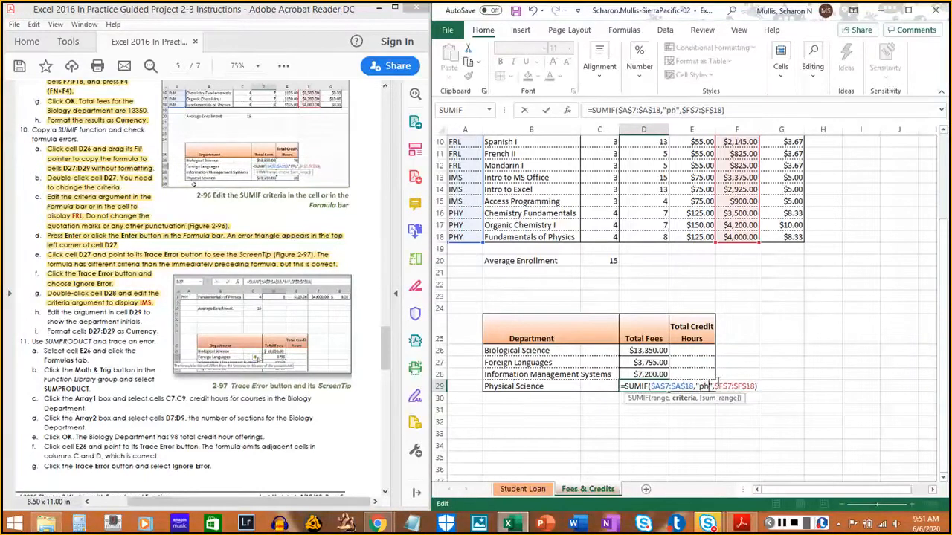
type("y")
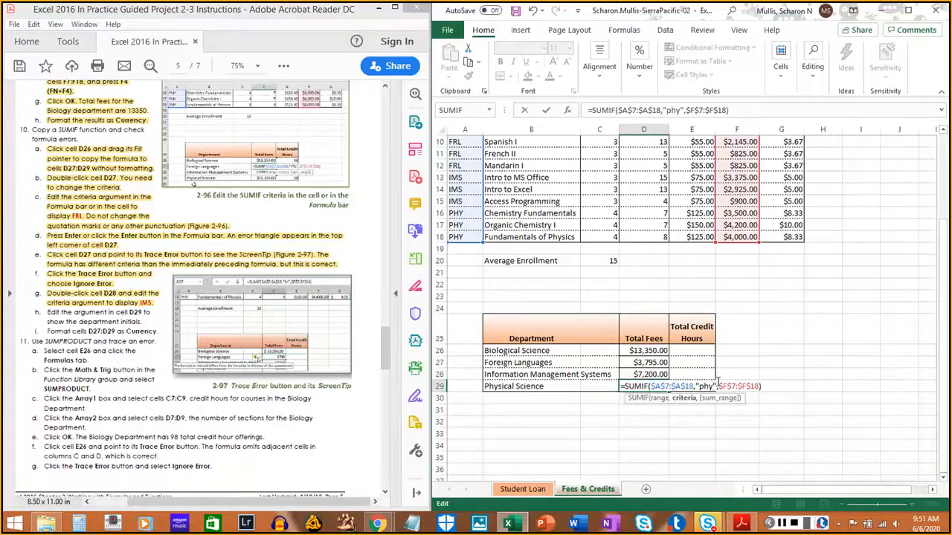
key("Return")
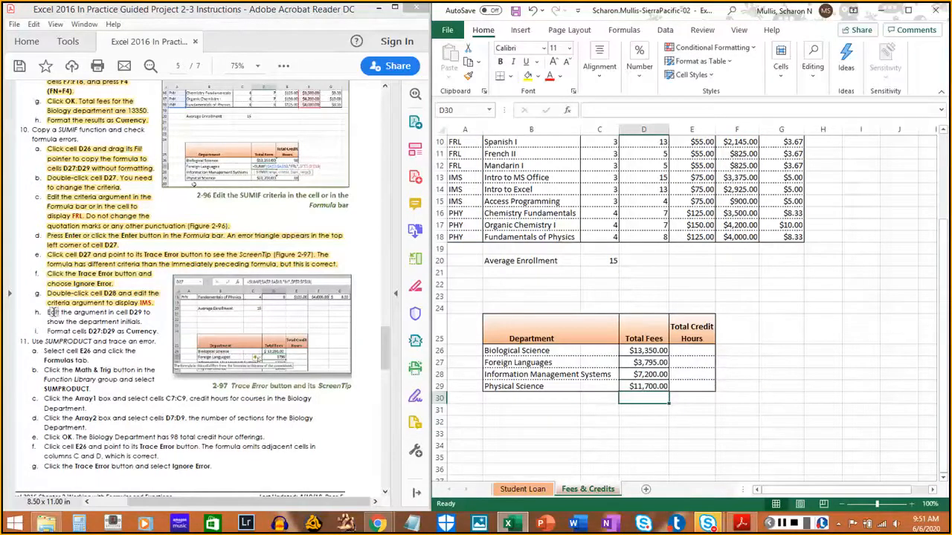
- Highlight instruction 10h in the PDF, about editing the argument in cell D29
left_click_drag(44, 311, 139, 320)
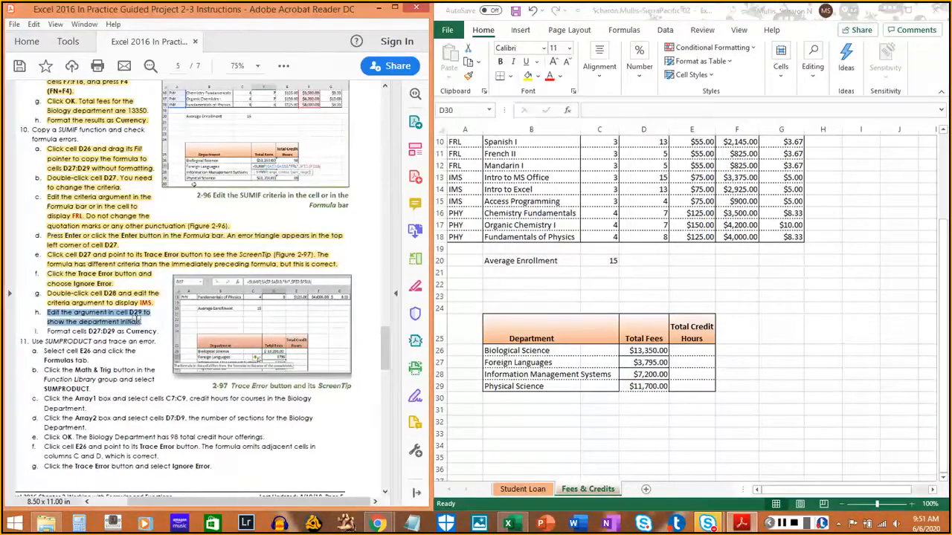
left_click(138, 316)
scroll(74, 319, "down", 1)
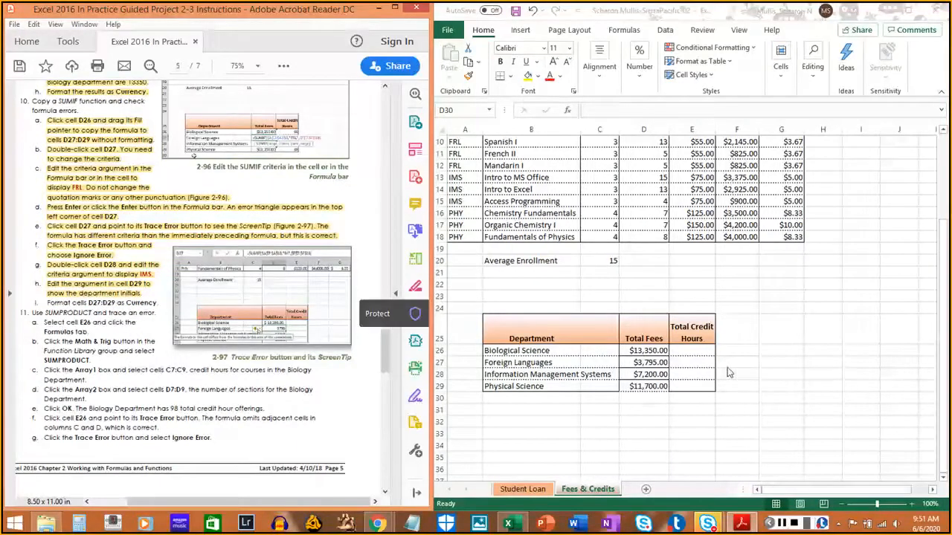
- Format cells D26:D29 as Currency, and highlight instruction 10i in the PDF
left_click(650, 362)
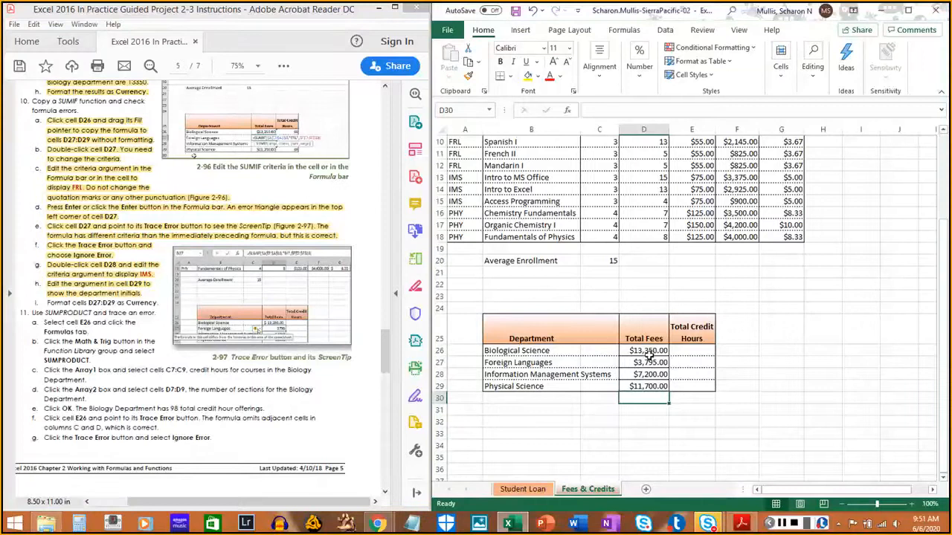
left_click(649, 350)
left_click_drag(648, 350, 647, 385)
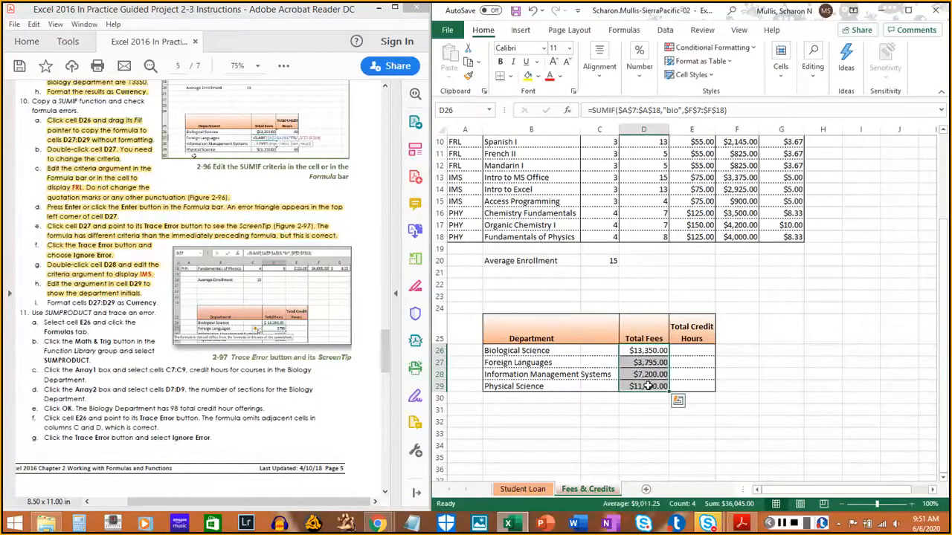
left_click(644, 87)
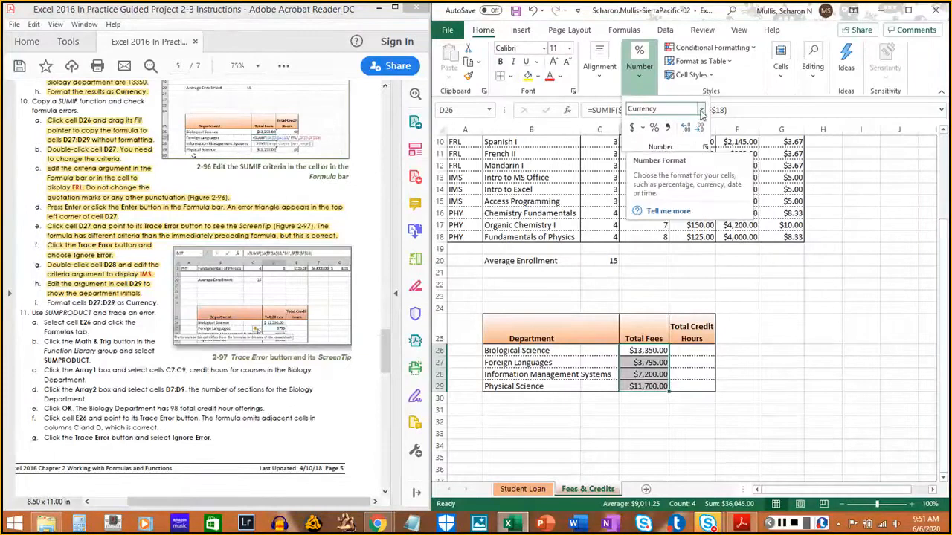
left_click(700, 110)
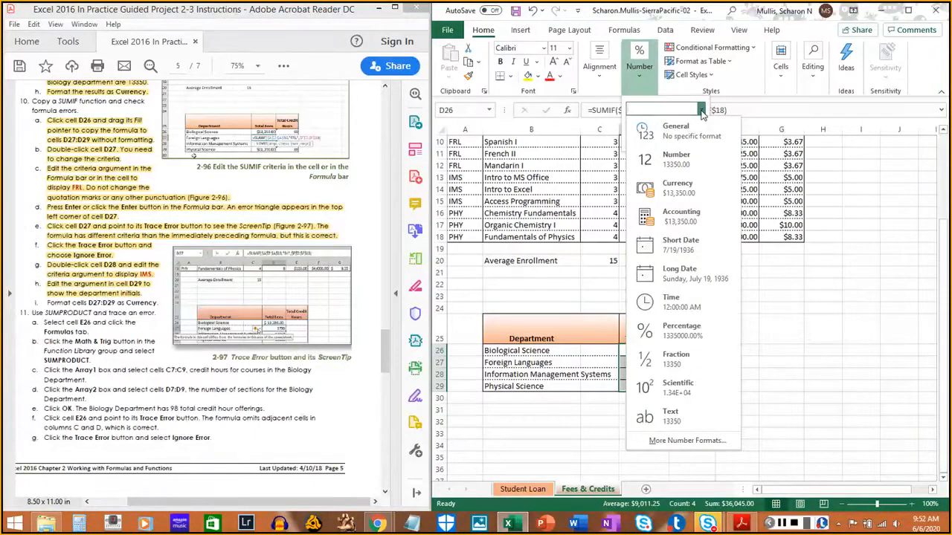
left_click(676, 188)
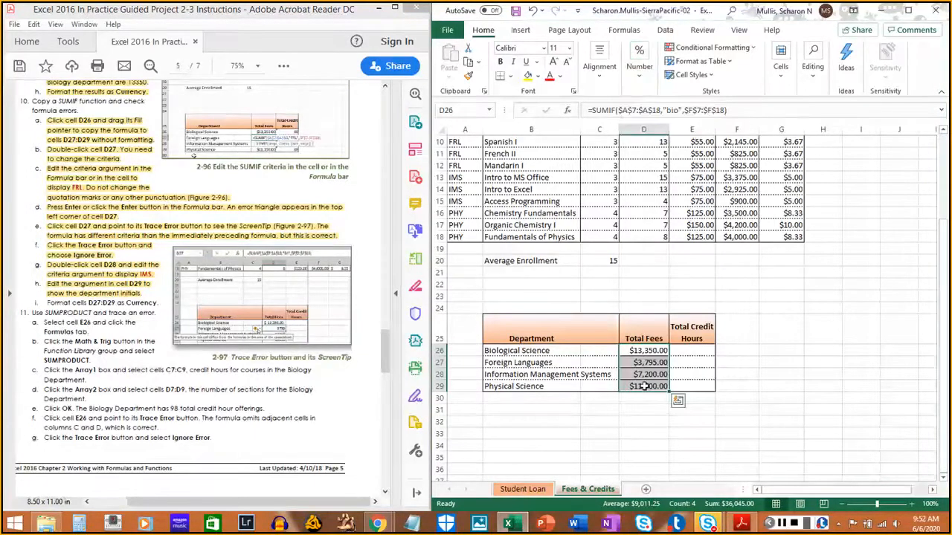
left_click(59, 303)
left_click_drag(64, 303, 157, 303)
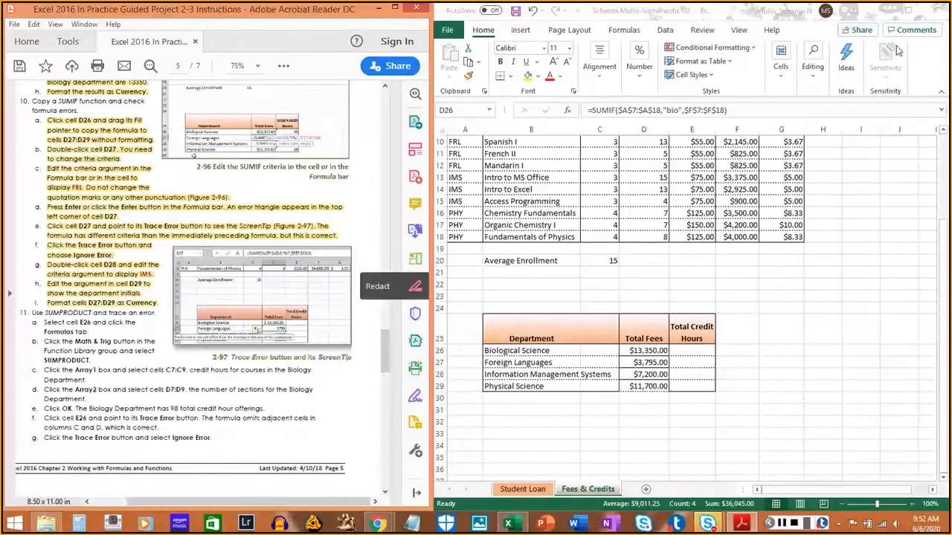
- Start a SUMPRODUCT function in cell E26, and highlight instructions 11a and 11b in the PDF
left_click(929, 64)
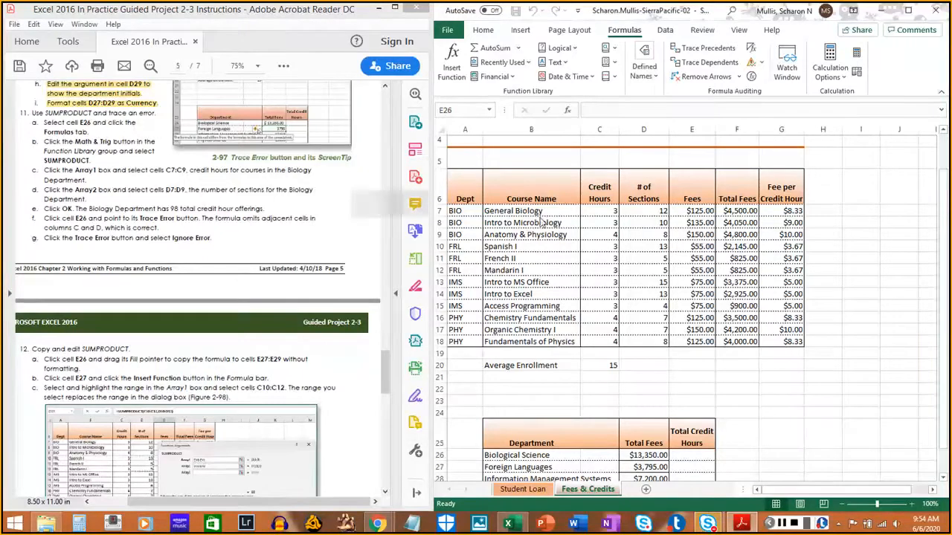
left_click(703, 453)
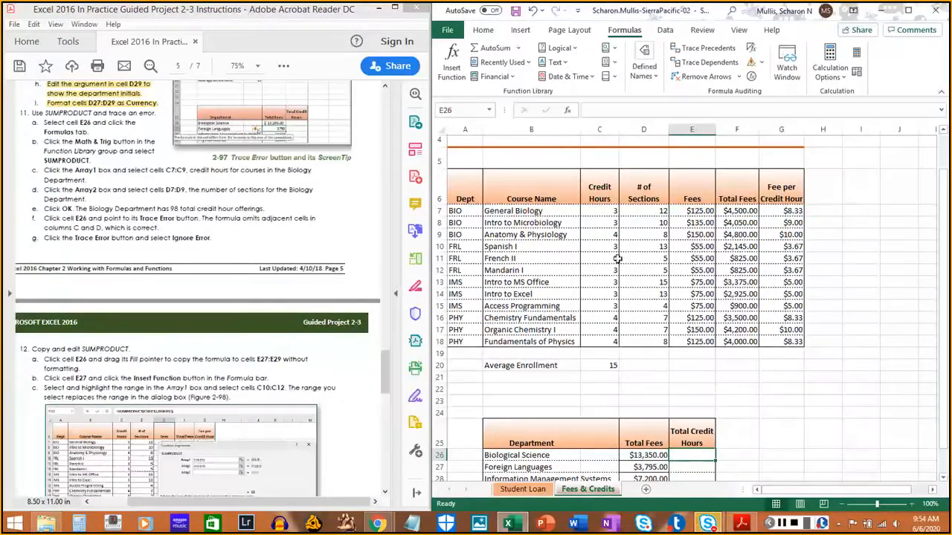
left_click(613, 64)
scroll(631, 222, "down", 15)
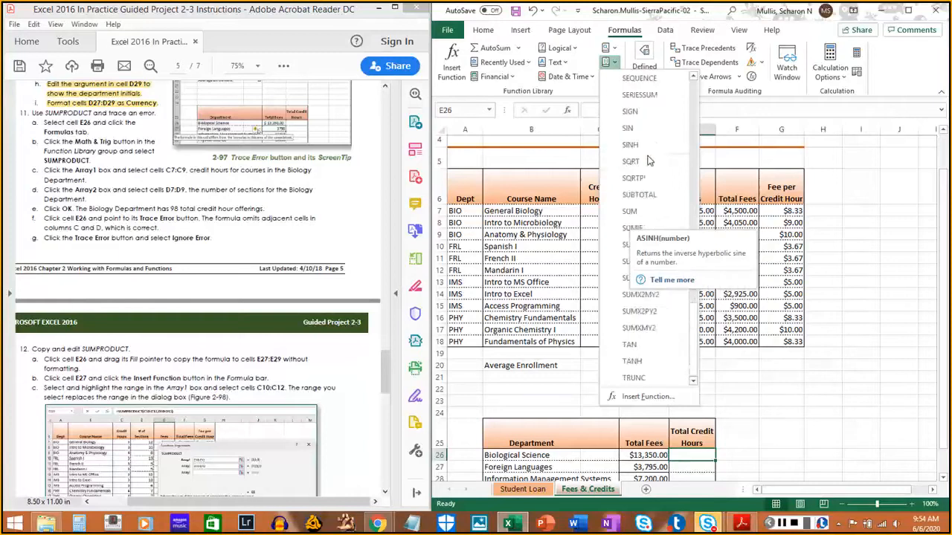
scroll(634, 253, "down", 4)
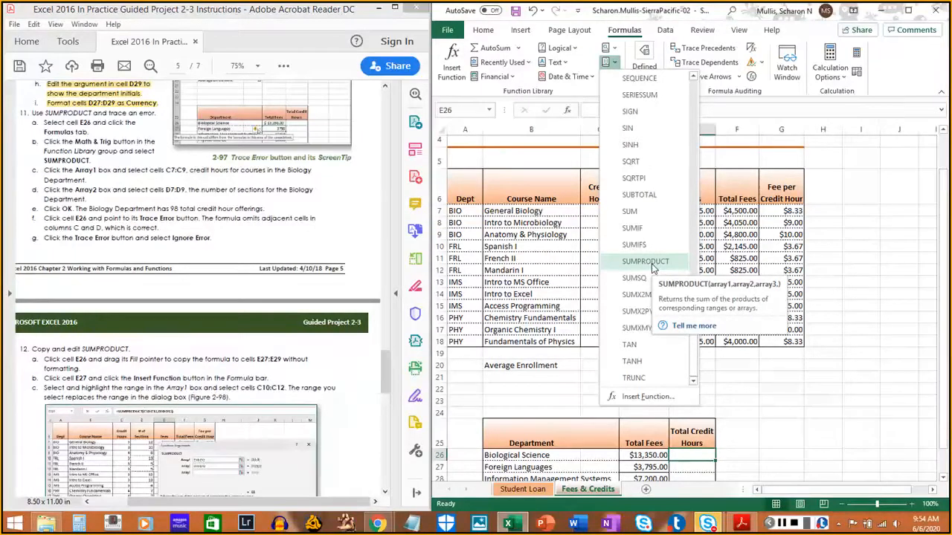
left_click(647, 262)
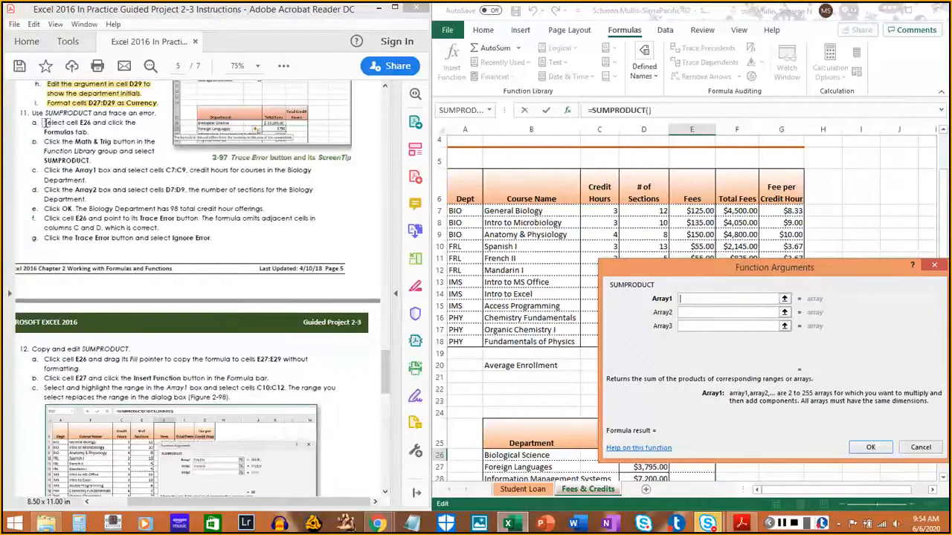
left_click_drag(44, 122, 90, 160)
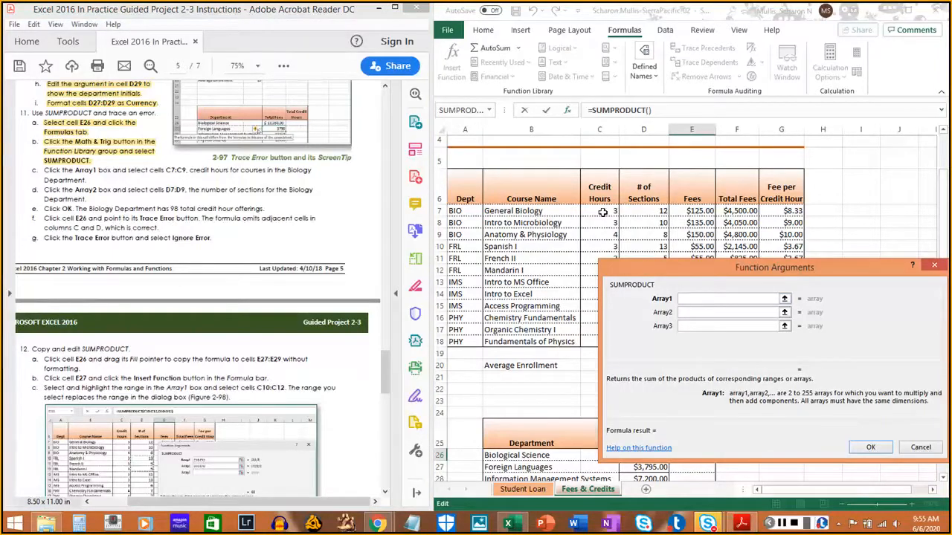
- Set SUMPRODUCT's Array1 to C7:C9 and Array2 to D7:D9, highlighting instructions 11c and 11d in the PDF
left_click_drag(603, 211, 605, 232)
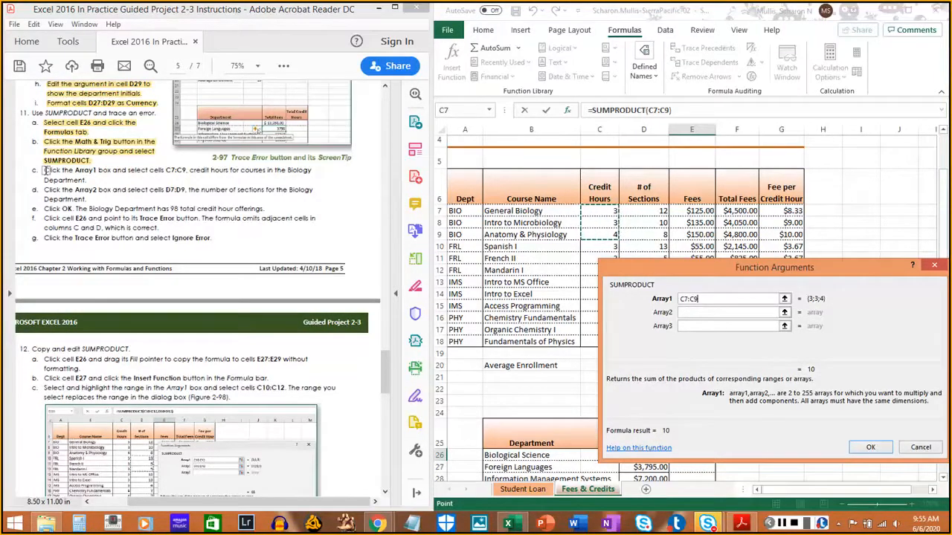
left_click_drag(44, 170, 91, 179)
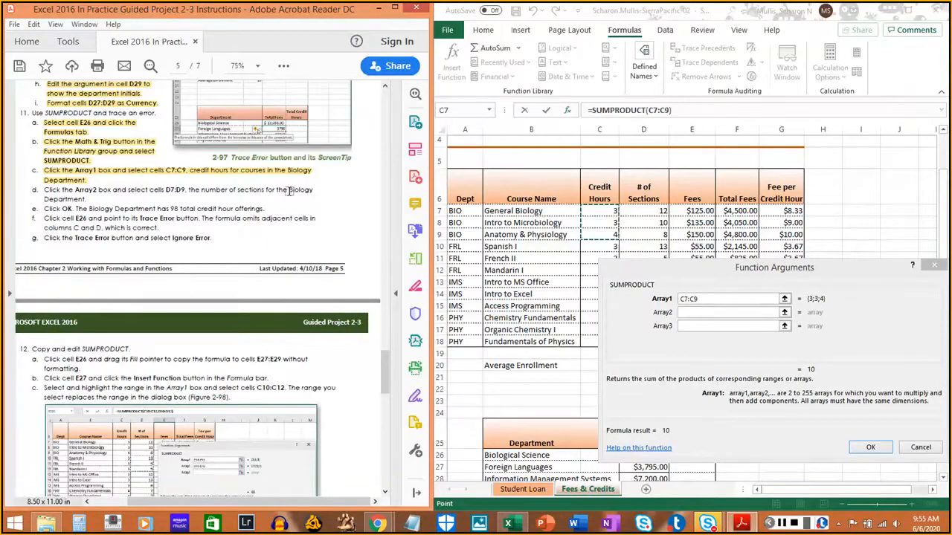
left_click(713, 313)
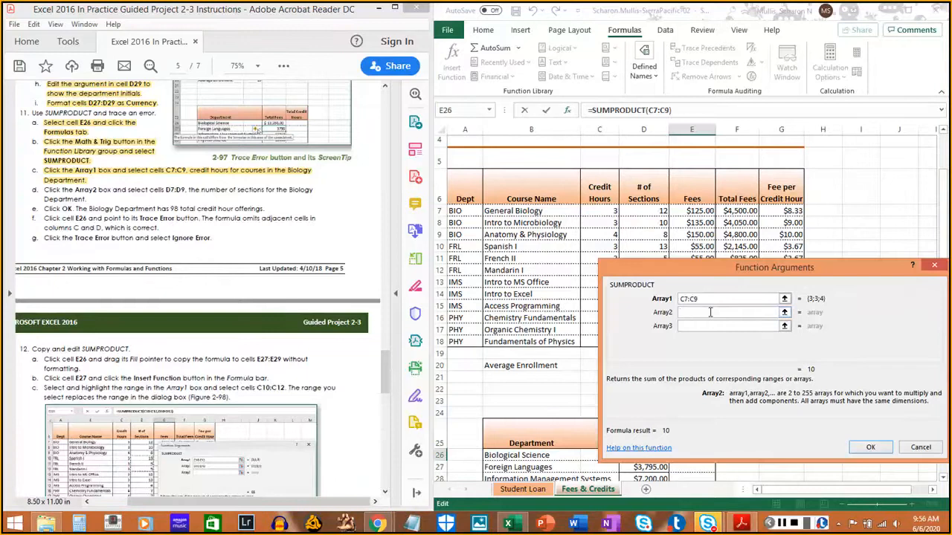
left_click_drag(668, 274, 666, 302)
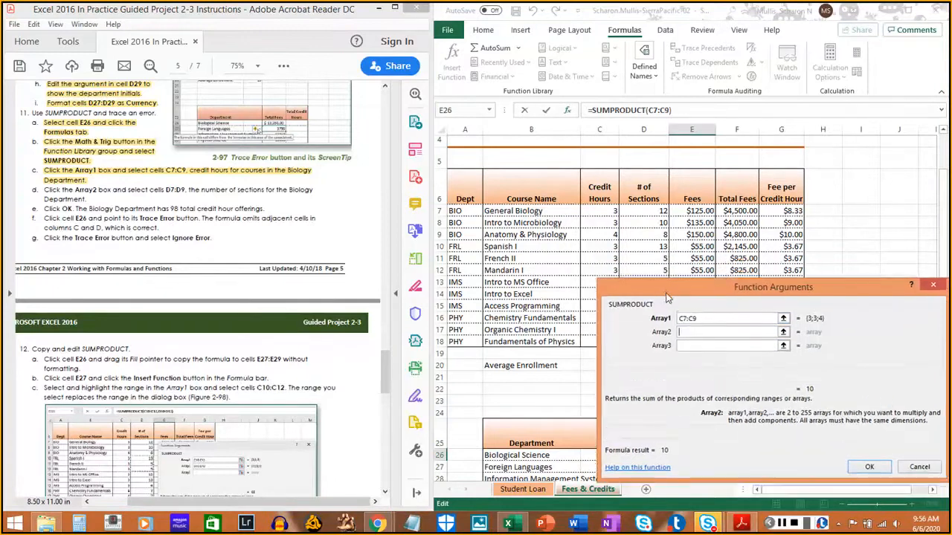
left_click(655, 213)
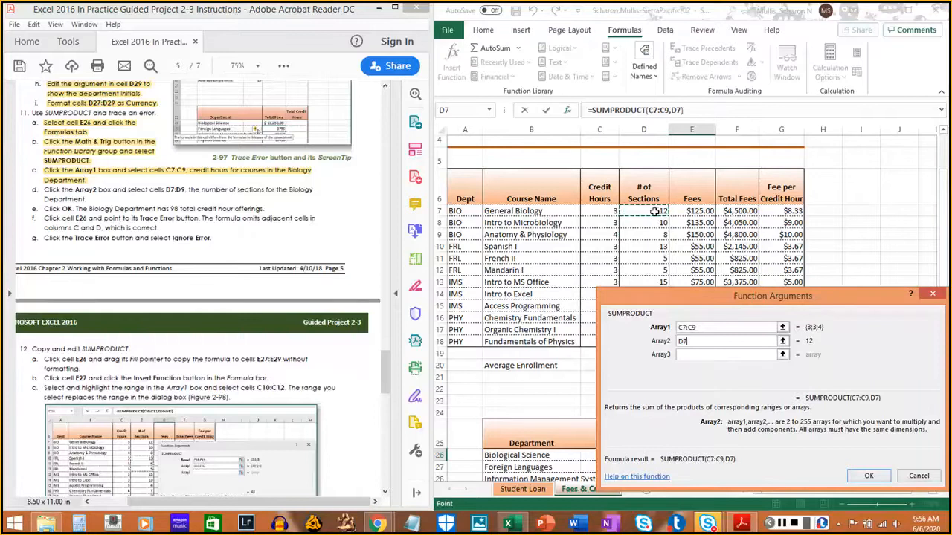
left_click_drag(654, 214, 650, 238)
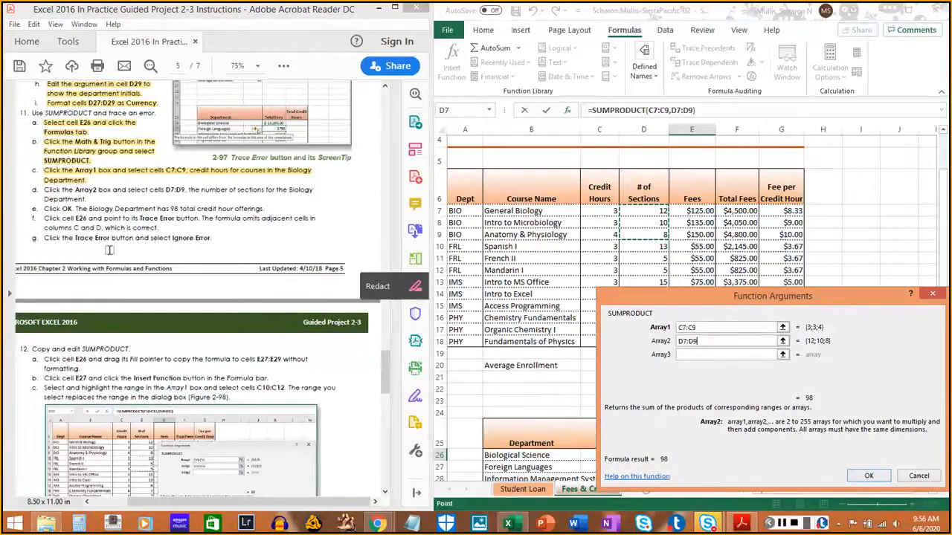
left_click_drag(36, 189, 89, 196)
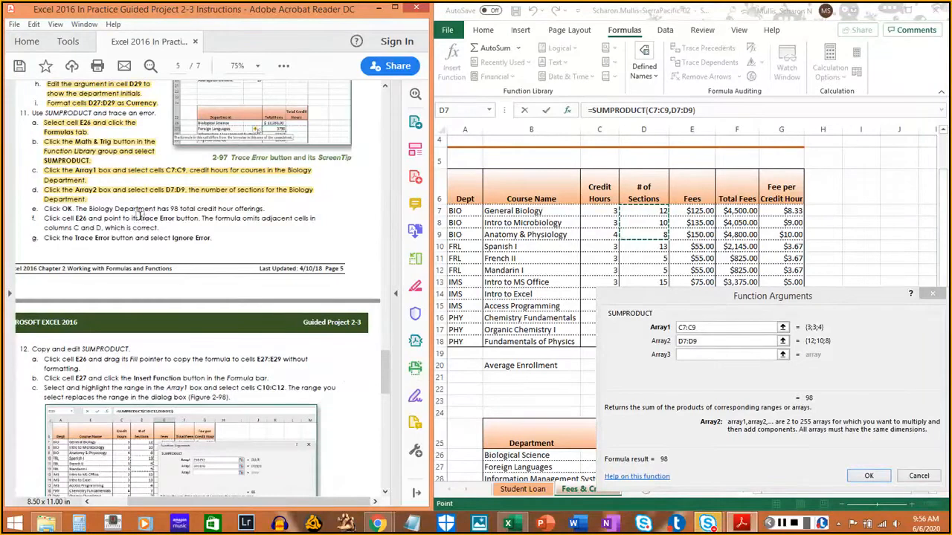
- Finish inserting the SUMPRODUCT function in cell E26, and highlight instruction 11e in the PDF
left_click(870, 476)
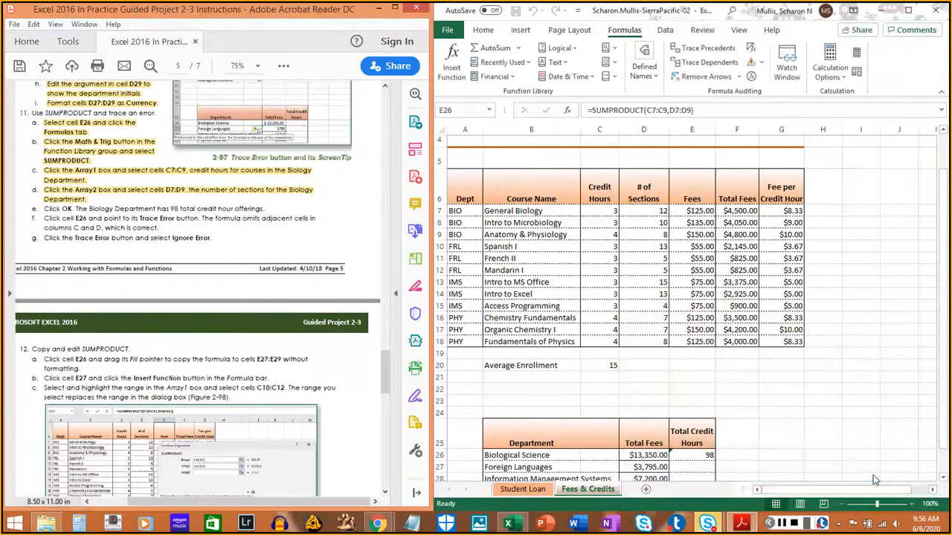
left_click_drag(37, 208, 260, 209)
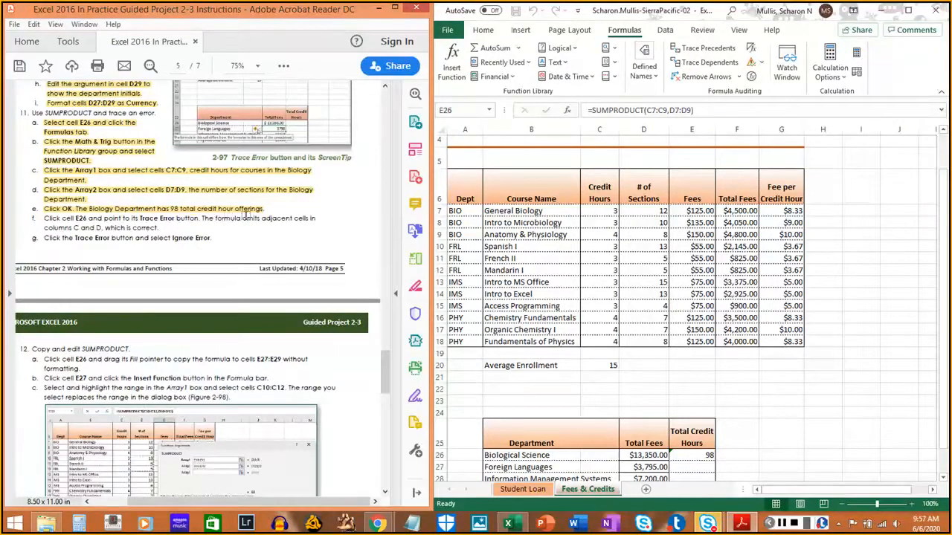
- Ignore the omitted adjacent cells error in cell E26, and highlight instructions 11f and 11g in the PDF
left_click(691, 455)
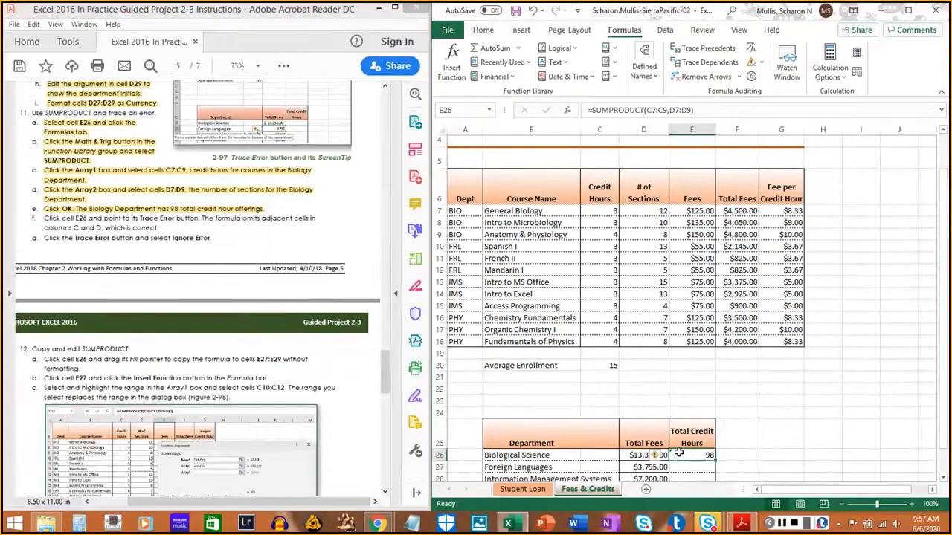
mouse_move(664, 461)
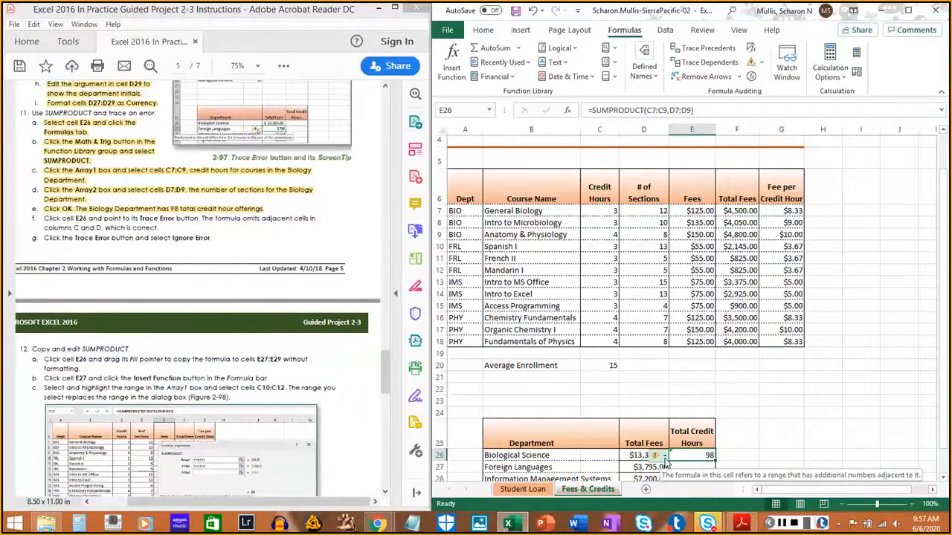
left_click(664, 457)
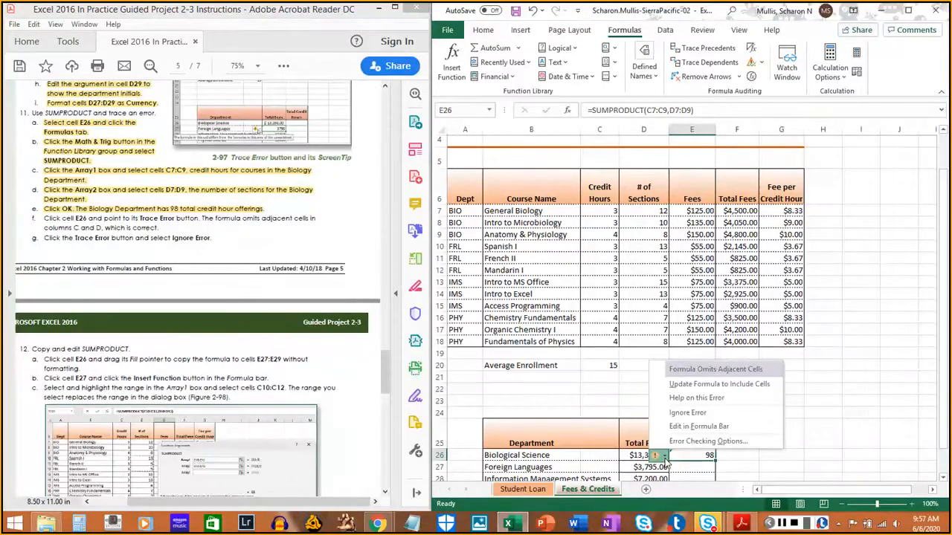
left_click(687, 418)
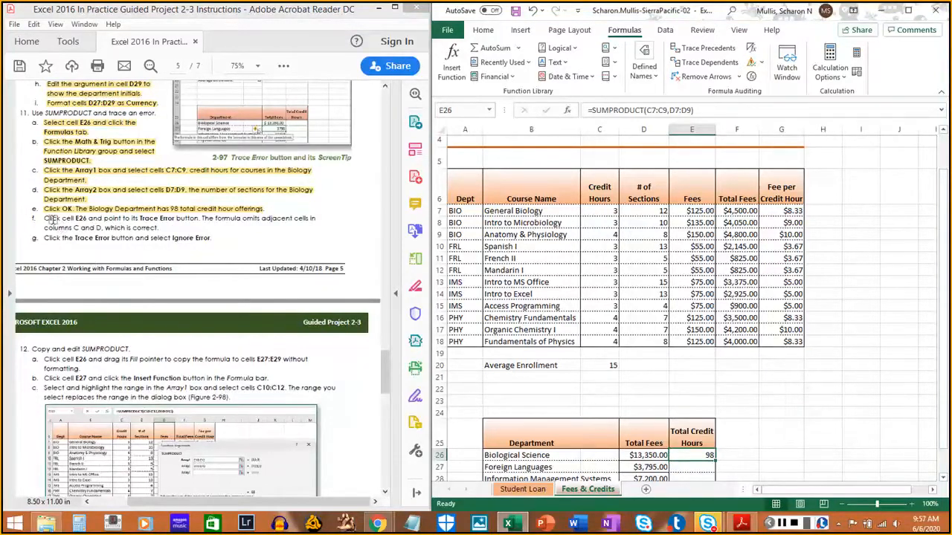
left_click_drag(42, 217, 164, 227)
left_click(164, 227)
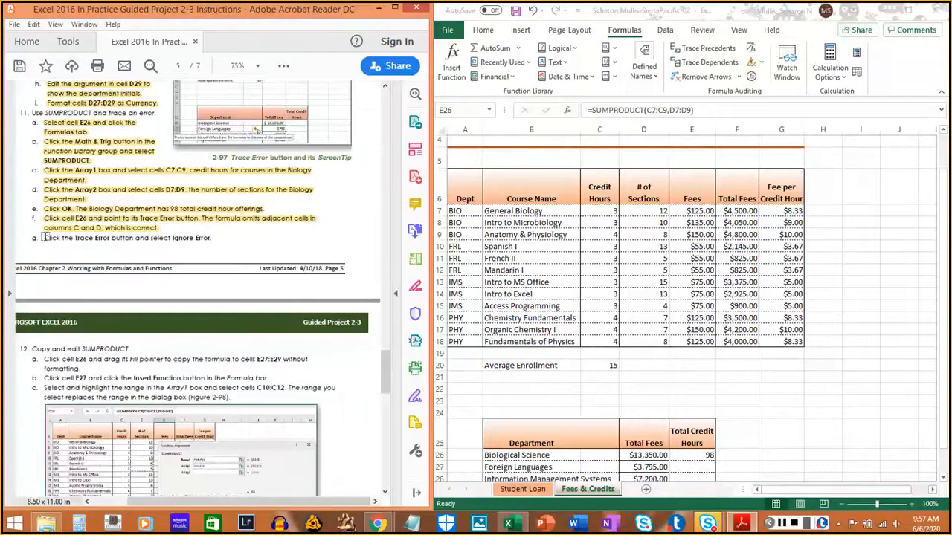
left_click_drag(43, 238, 223, 237)
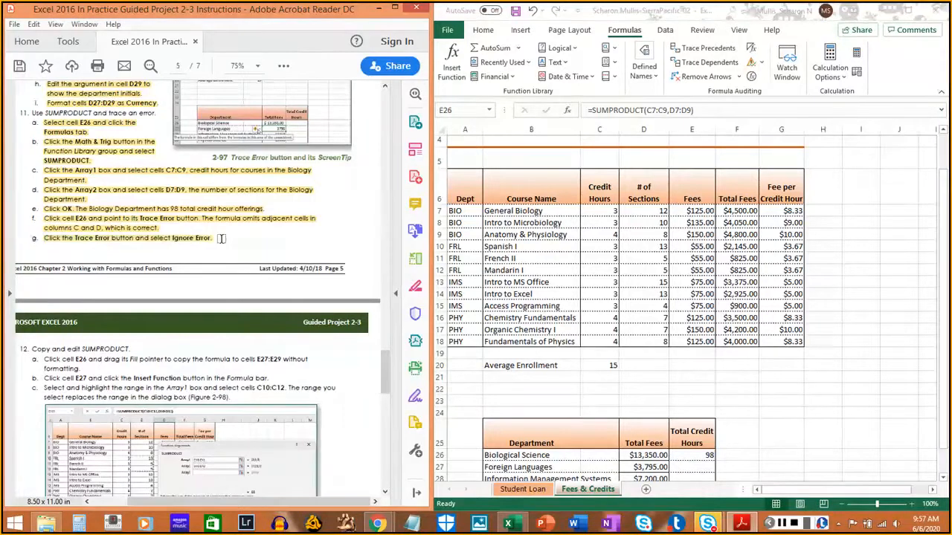
- Fill the SUMPRODUCT formula from cell E26 down to E27:E29, and highlight instruction 12a in the PDF
scroll(220, 243, "down", 2)
scroll(221, 244, "down", 4)
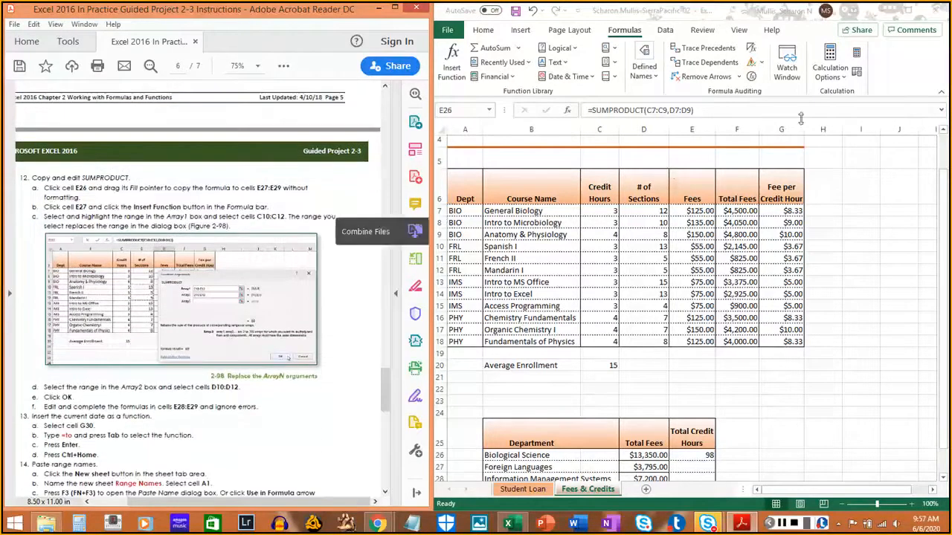
left_click(902, 78)
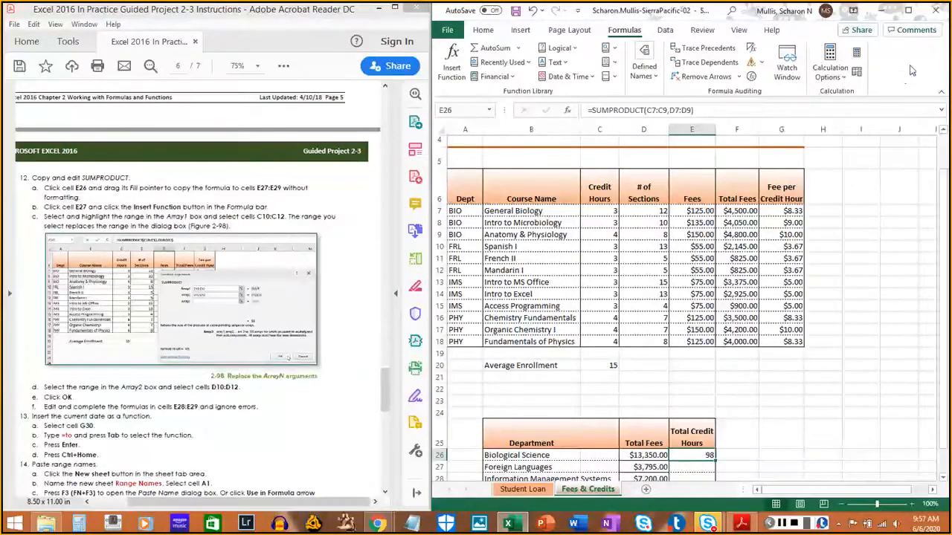
left_click(782, 525)
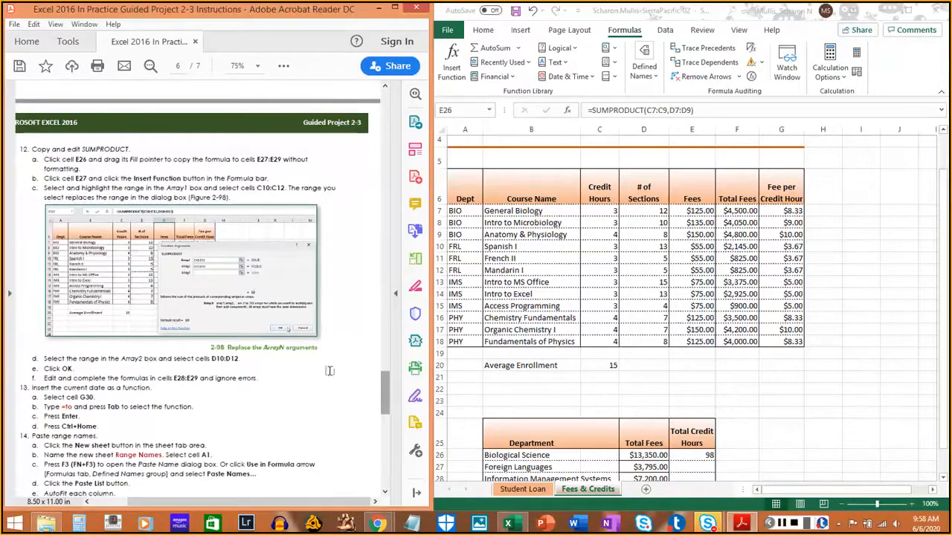
scroll(207, 295, "down", 1)
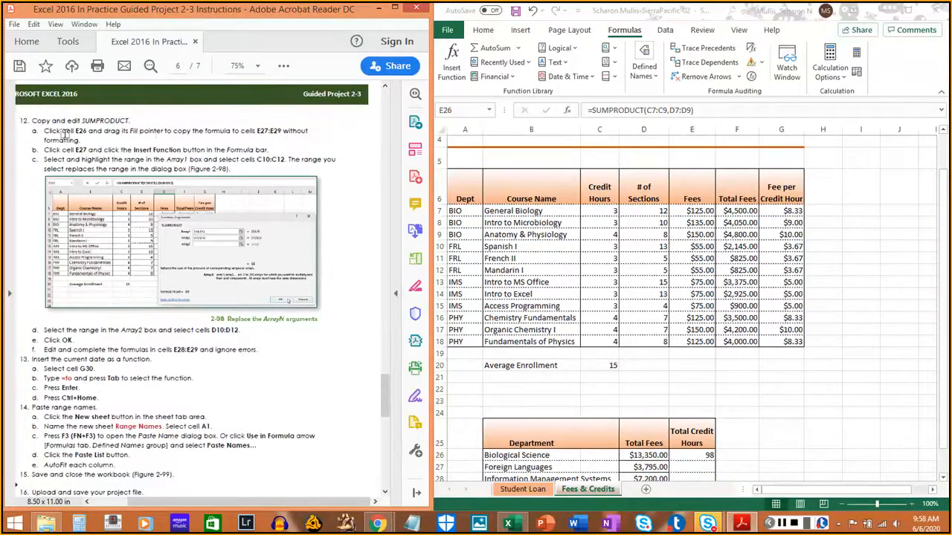
left_click(706, 455)
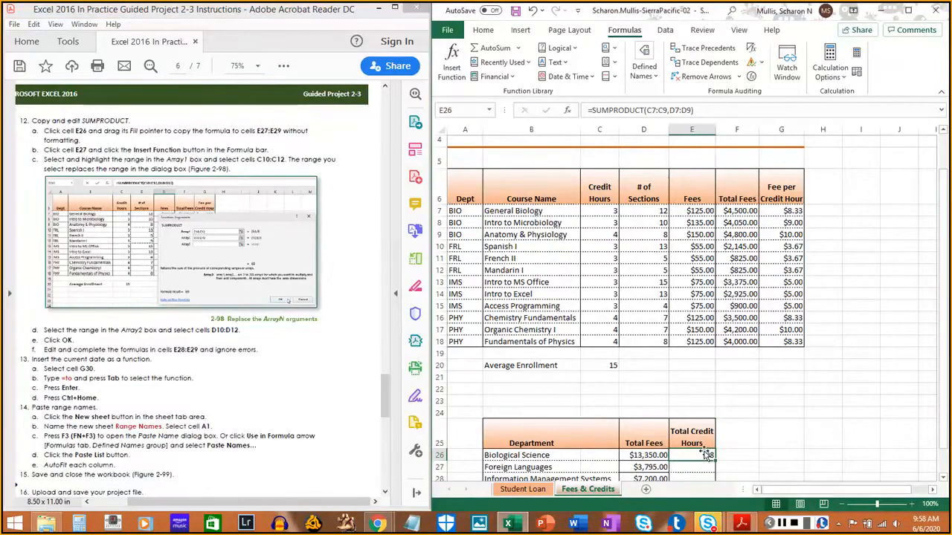
scroll(706, 453, "down", 2)
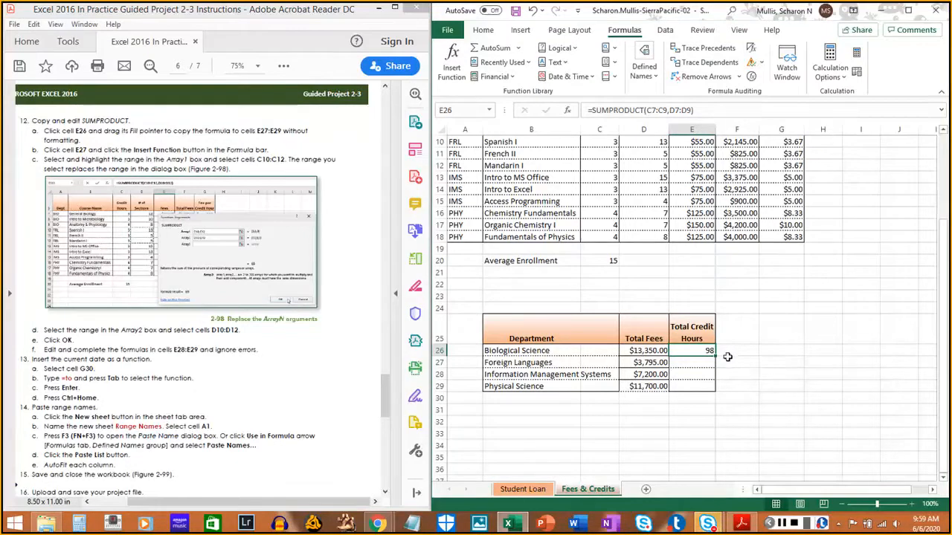
left_click_drag(716, 358, 712, 391)
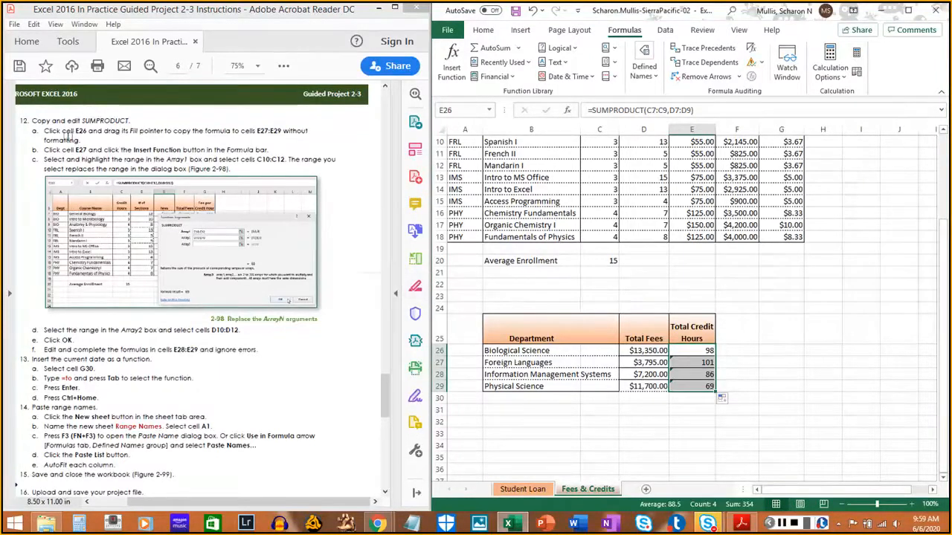
left_click_drag(45, 131, 83, 142)
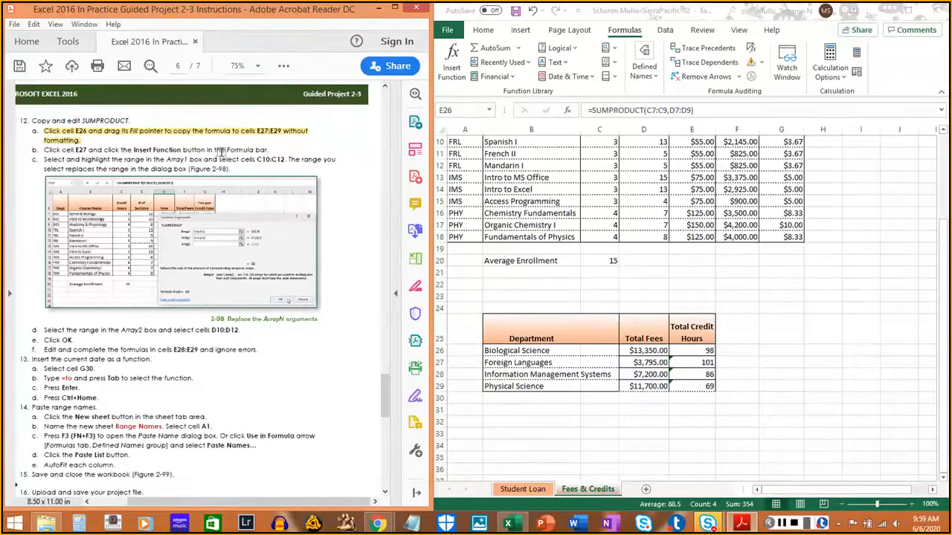
- Open the SUMPRODUCT function arguments of cell E27 for editing, and highlight instruction 12b in the PDF
left_click(705, 362)
left_click(704, 363)
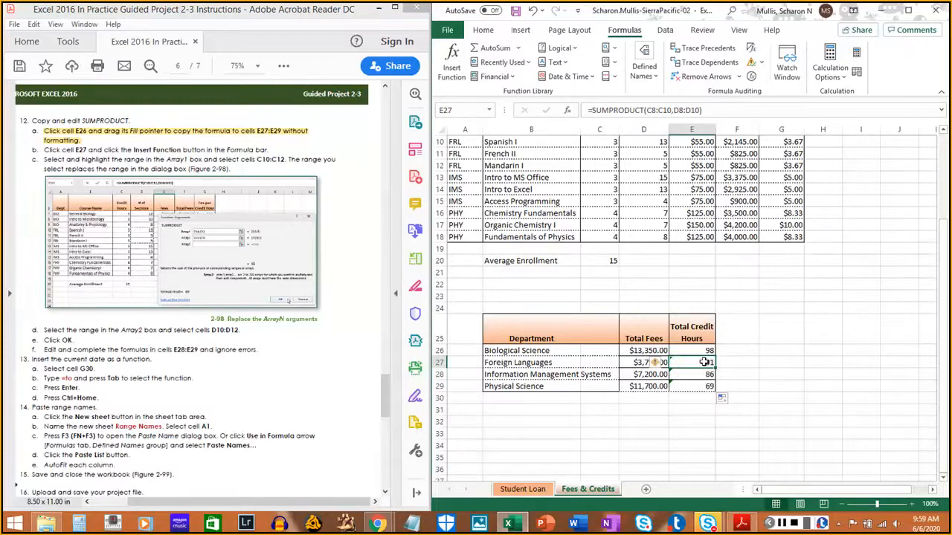
left_click(785, 523)
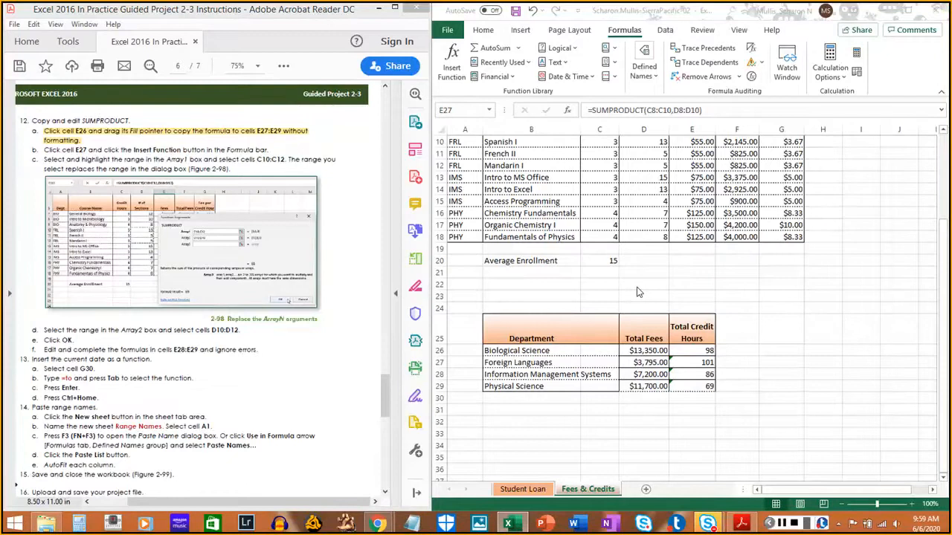
left_click(728, 108)
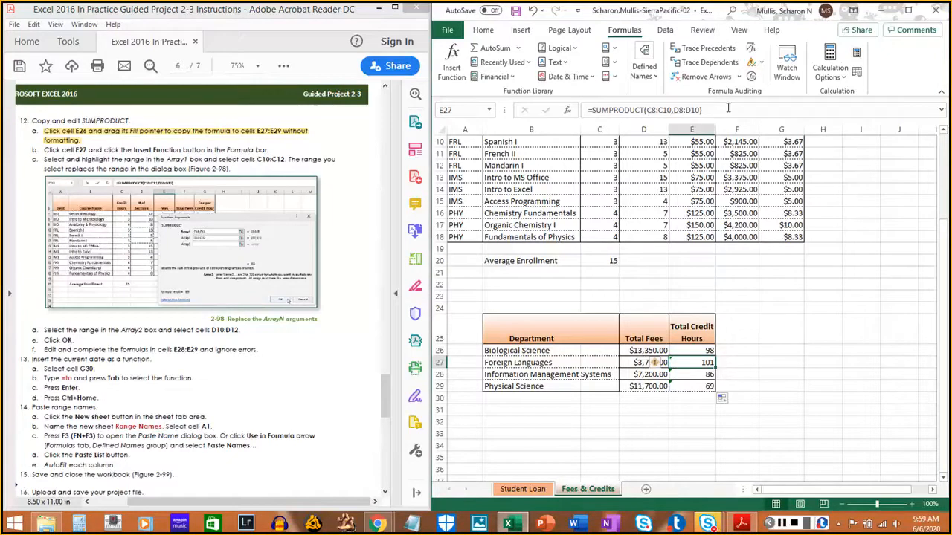
left_click(941, 110)
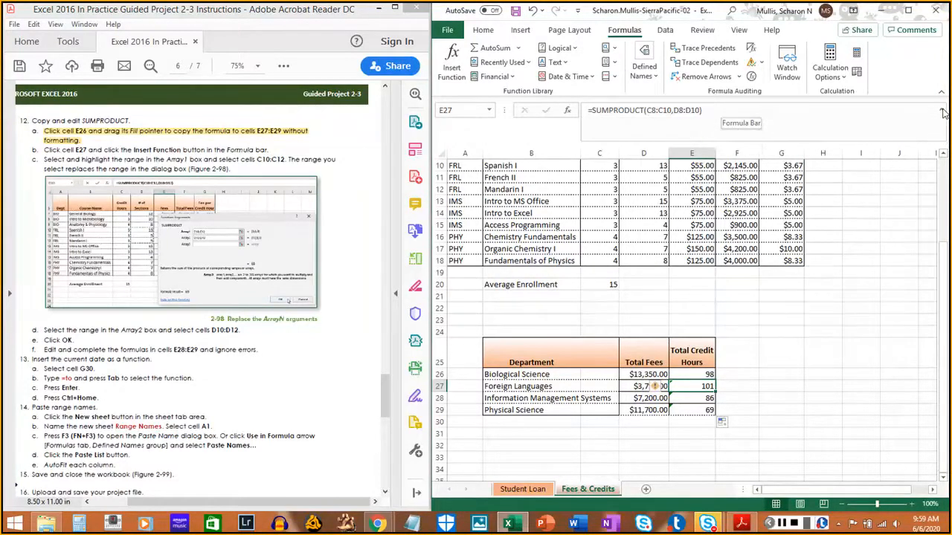
left_click(941, 110)
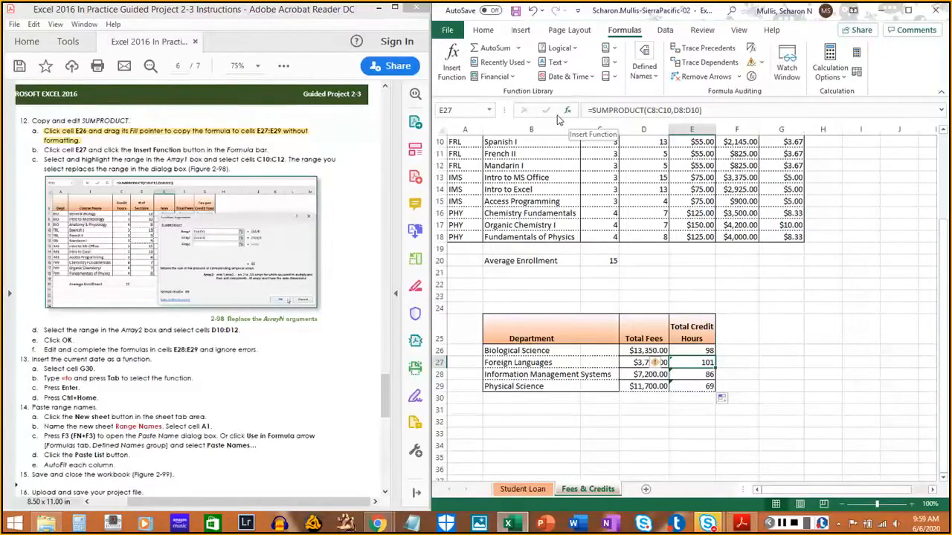
left_click(569, 112)
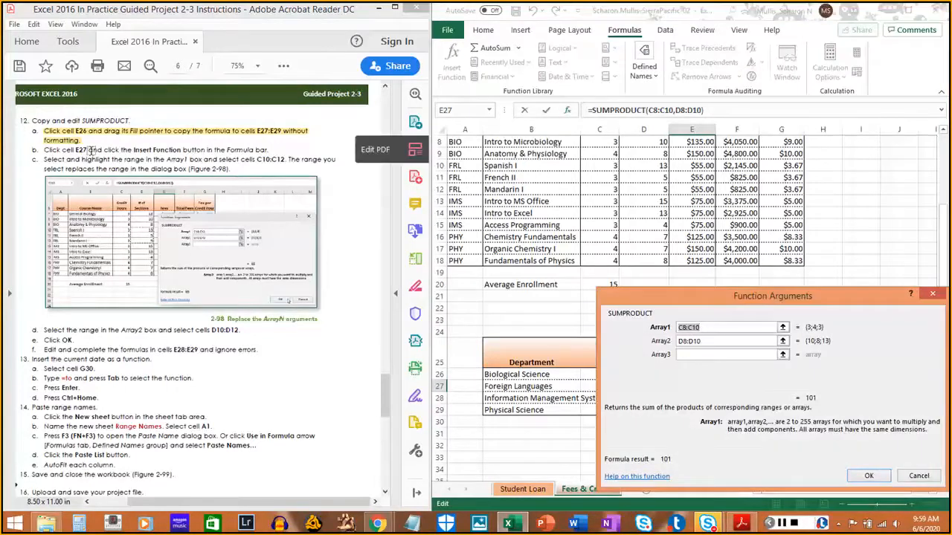
left_click_drag(46, 148, 269, 149)
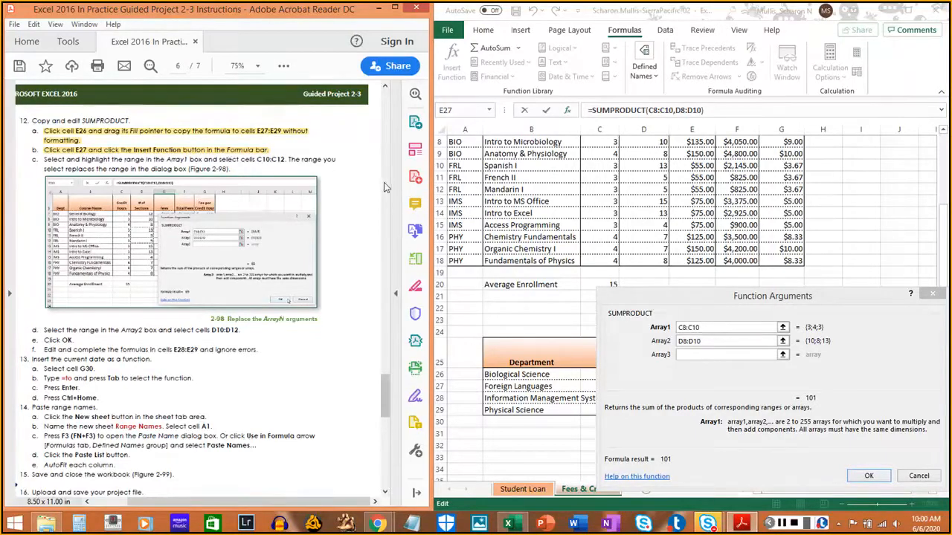
- Replace the Array1 range of E27's SUMPRODUCT with C10:C12, and highlight instruction 12c in the PDF
left_click(716, 327)
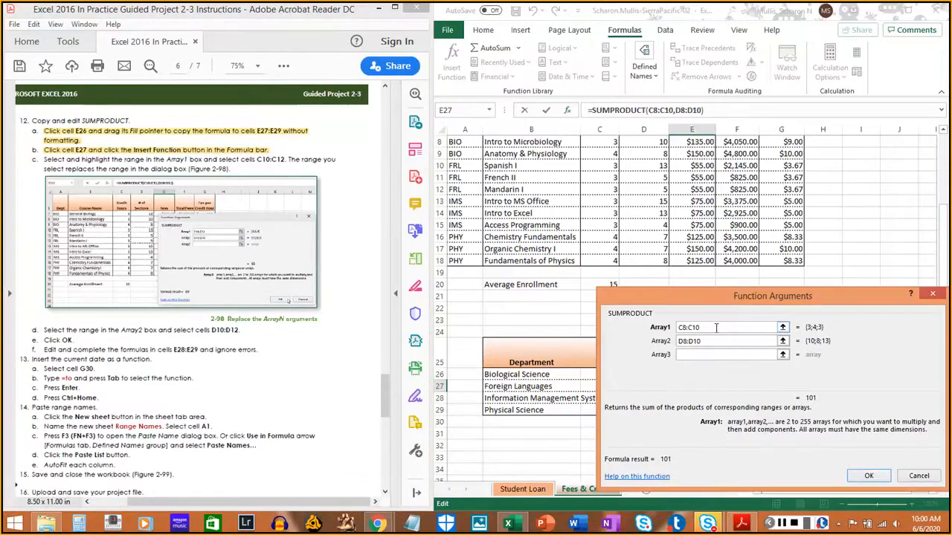
type("+")
left_click(606, 167)
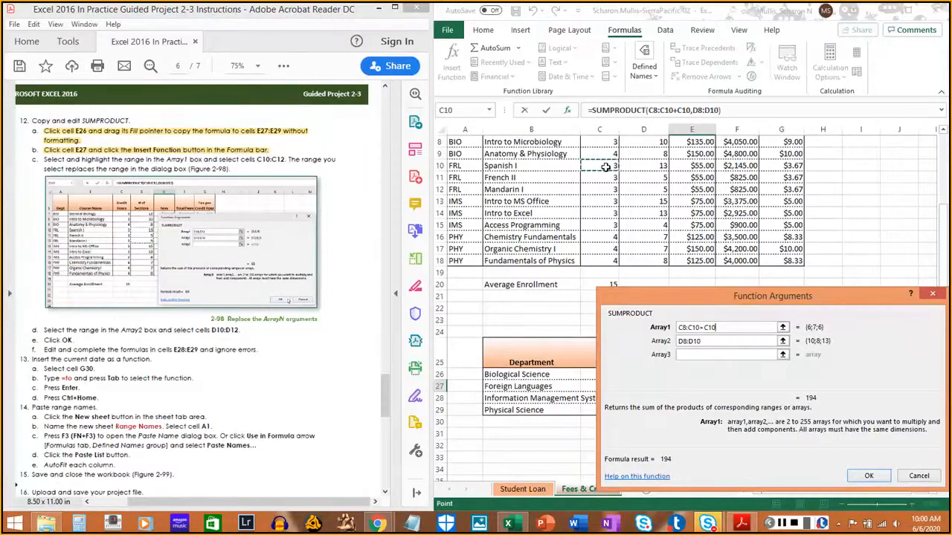
left_click_drag(606, 166, 605, 186)
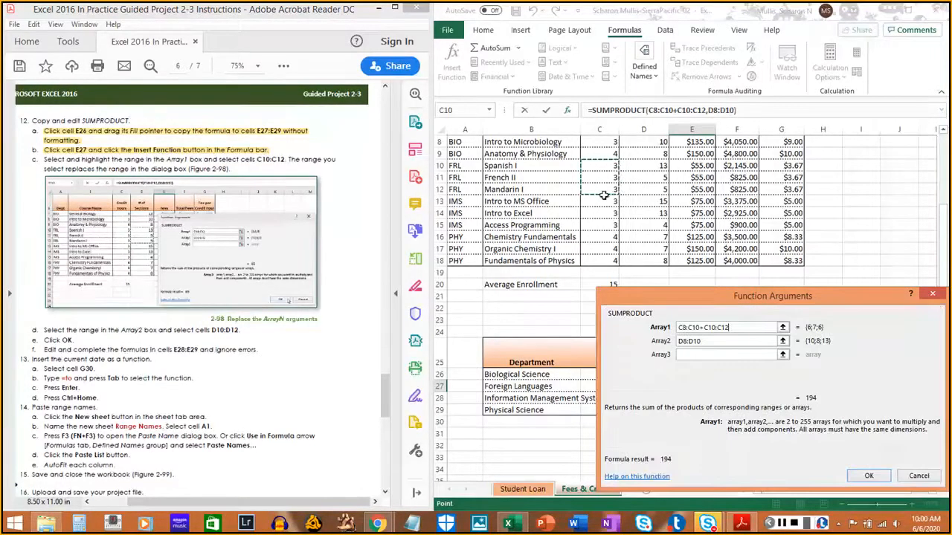
left_click(702, 327)
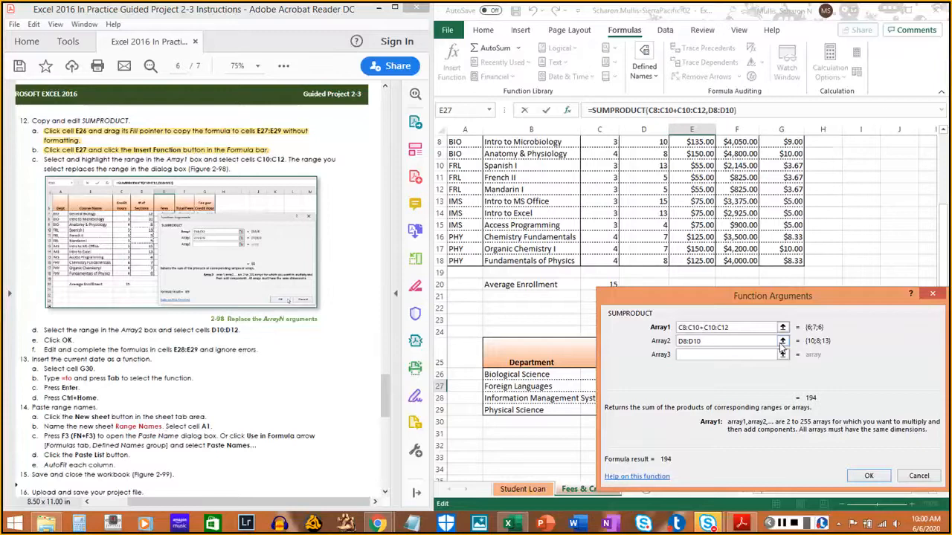
key("BackSpace")
key("BackSpace")
key("BackSpace")
key("BackSpace")
key("BackSpace")
key("BackSpace")
key("BackSpace")
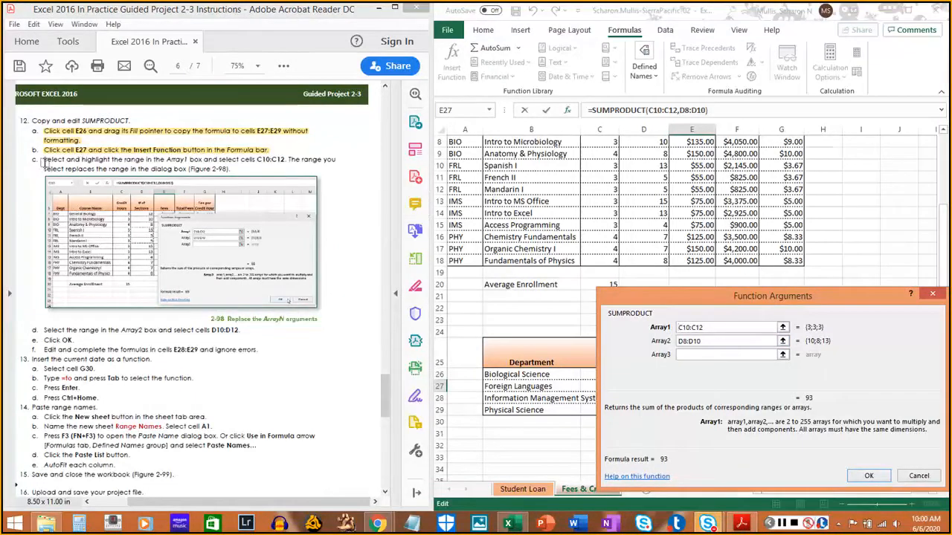
left_click_drag(43, 162, 231, 171)
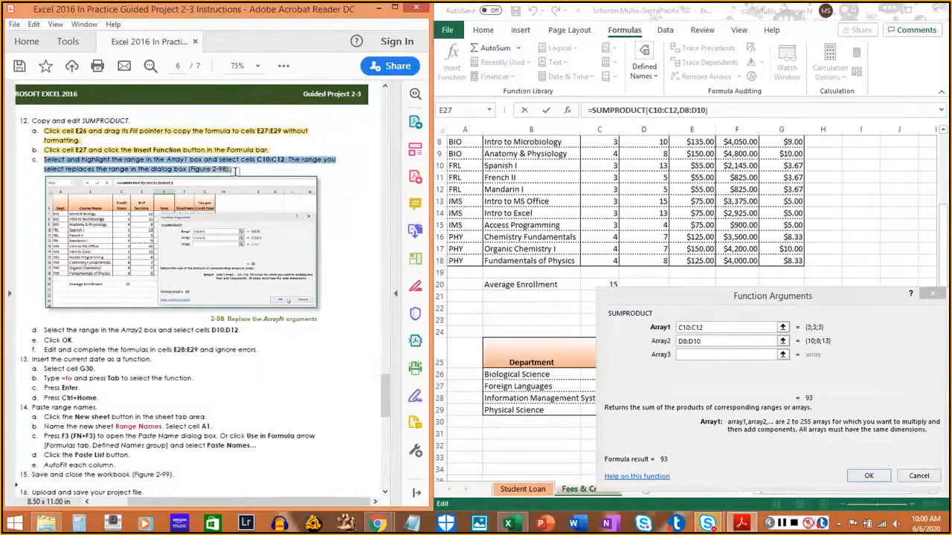
left_click(235, 171)
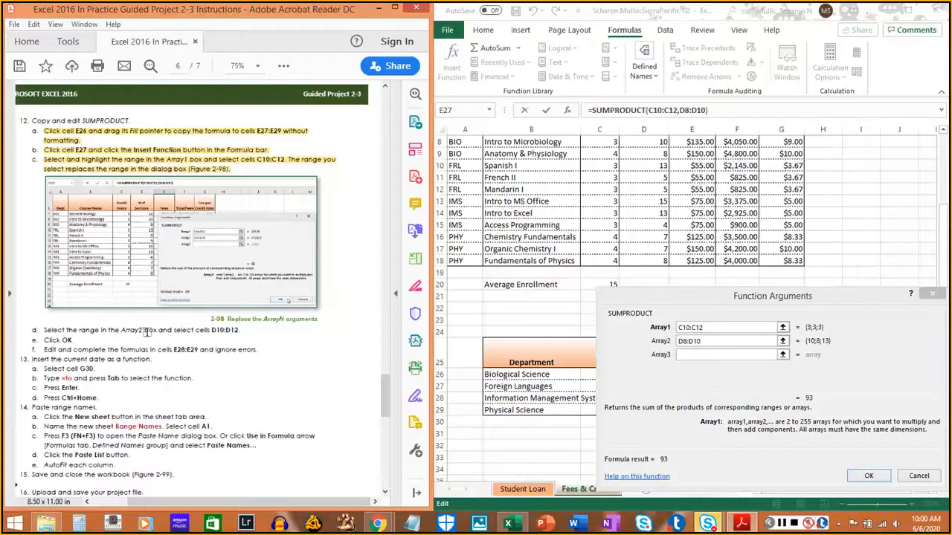
- Replace the Array2 range with D10:D12, highlight instruction 12d in the PDF, and apply the edited function to E27
left_click(716, 346)
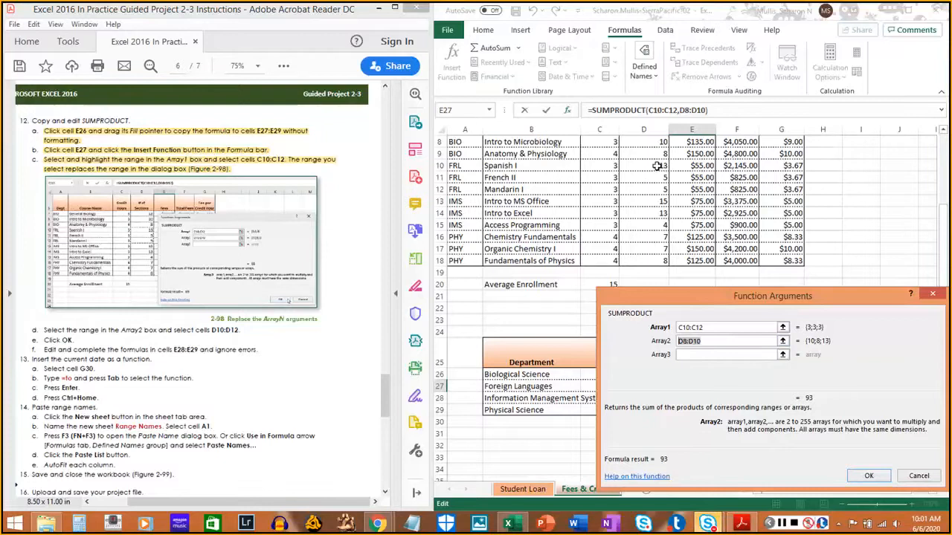
left_click_drag(637, 166, 648, 187)
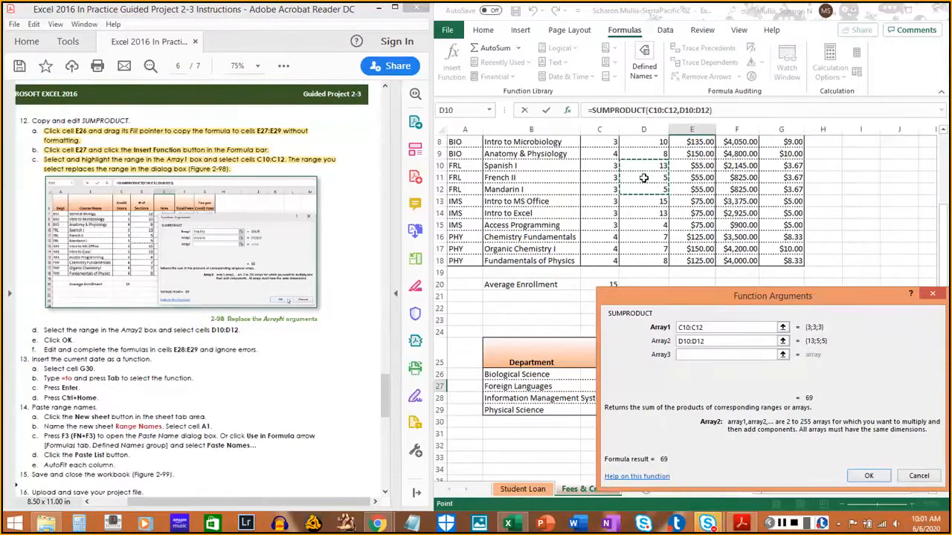
left_click(50, 330)
left_click_drag(212, 329, 245, 333)
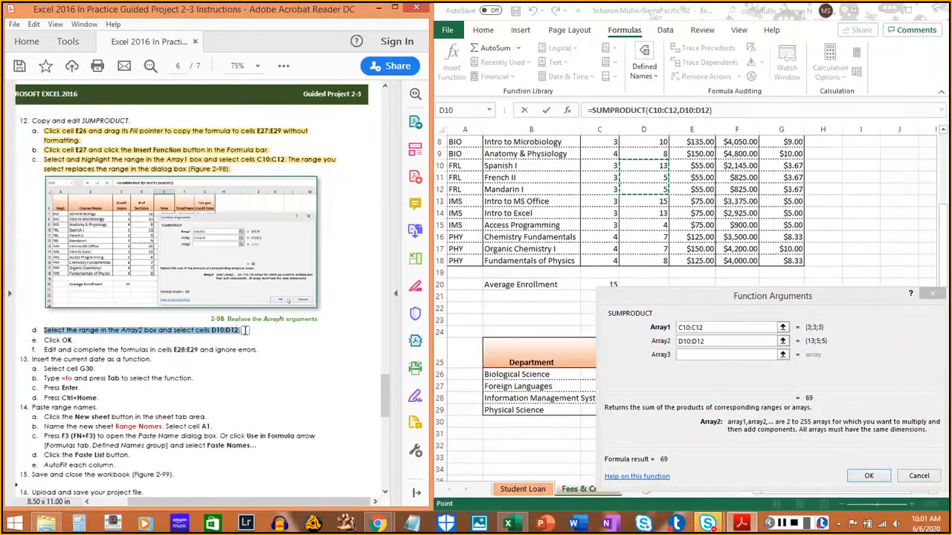
left_click(251, 332)
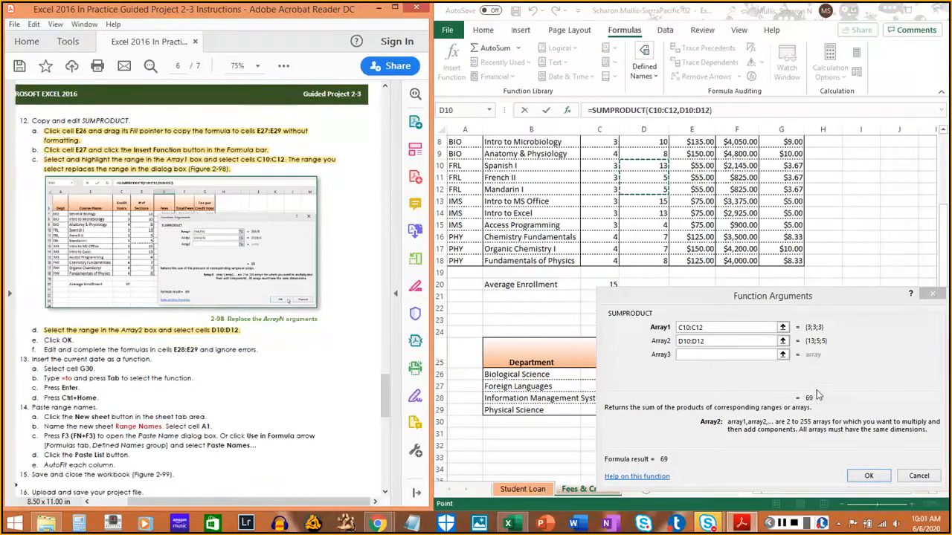
left_click(870, 476)
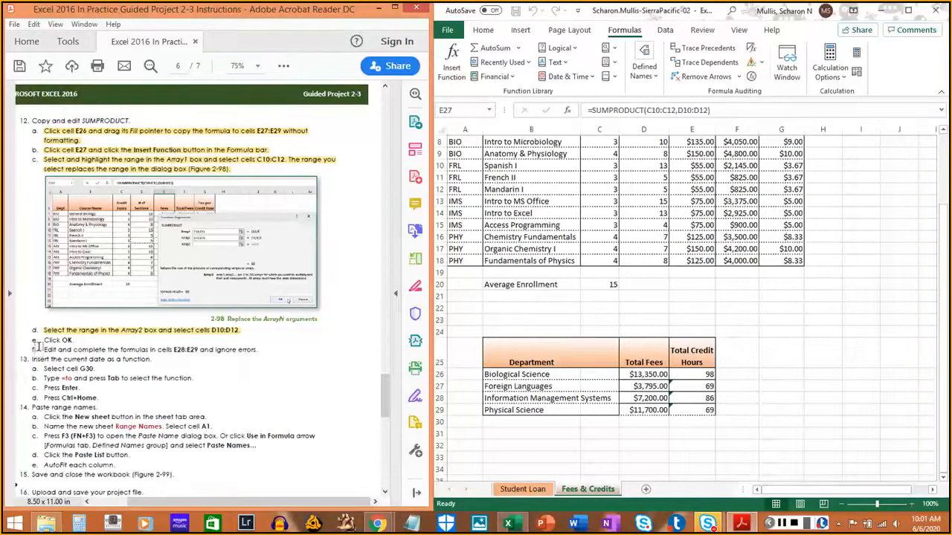
- Highlight instruction 12e in the PDF, and select the Information Management Systems credit-hours cell E28
left_click_drag(40, 339, 71, 345)
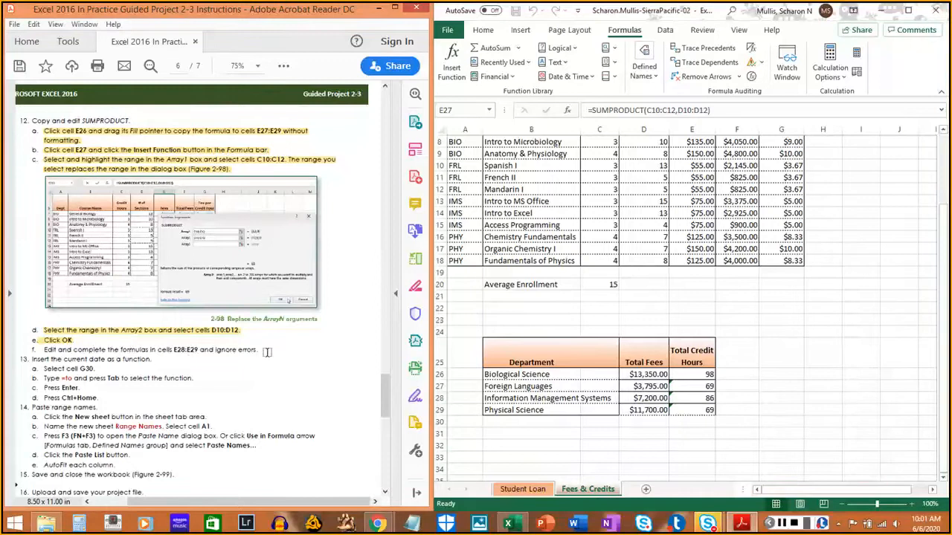
left_click(695, 398)
left_click(691, 398)
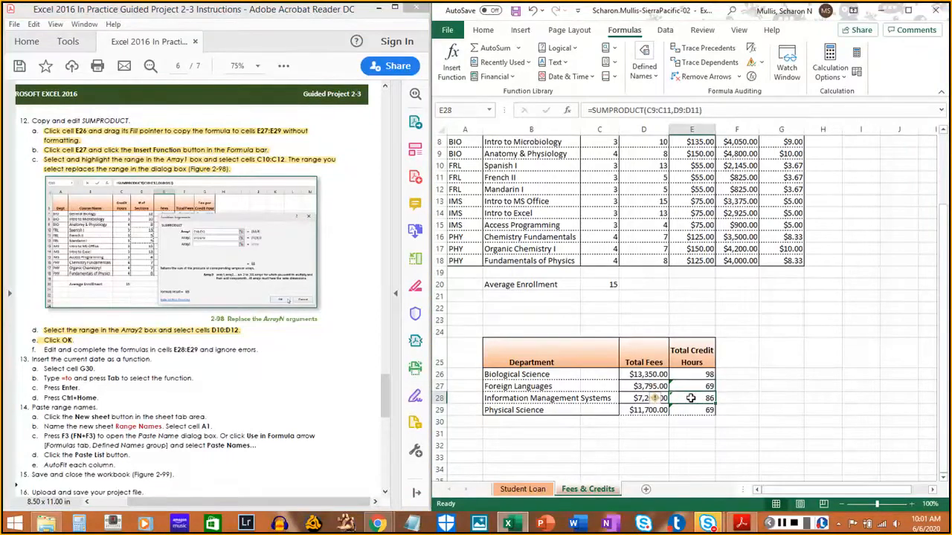
double_click(691, 399)
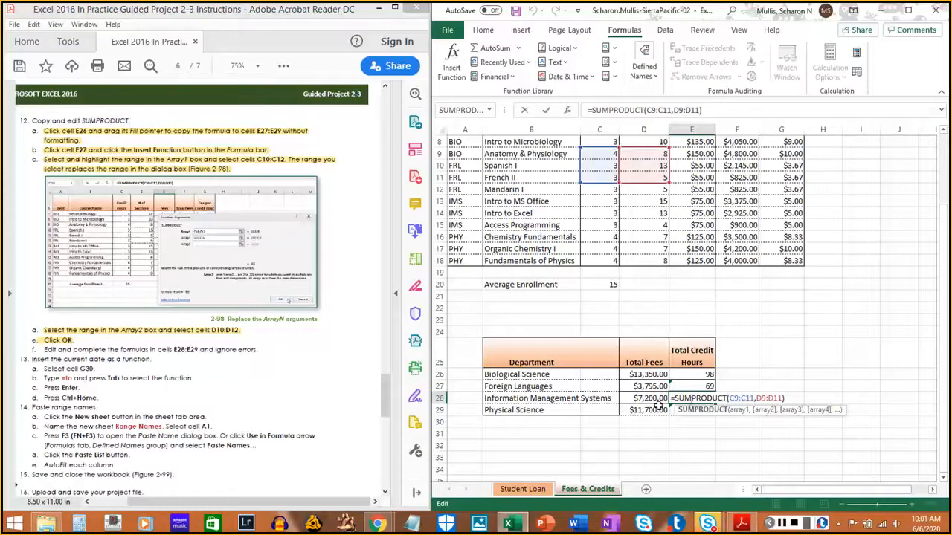
key("Escape")
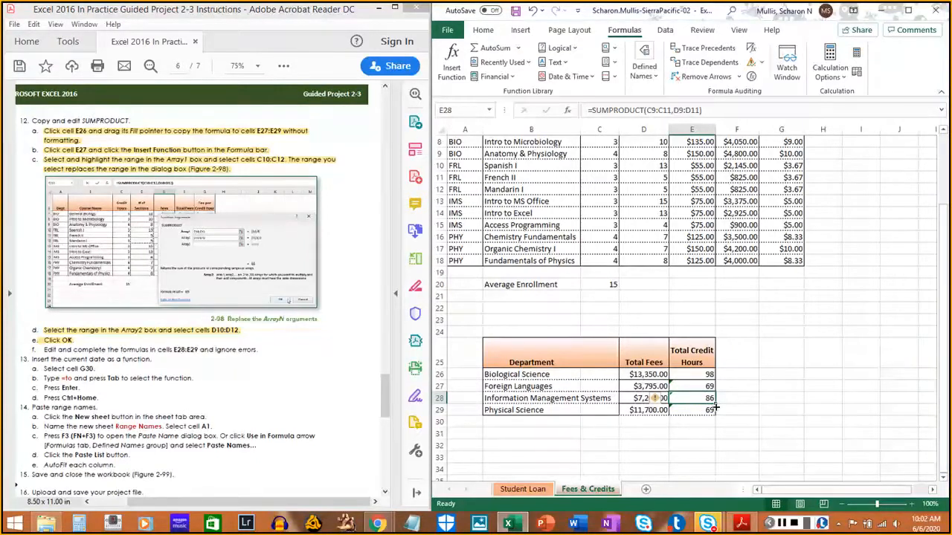
left_click_drag(708, 406, 710, 412)
left_click(505, 296)
- Open the function arguments of E28's SUMPRODUCT and replace the Array1 range with C13:C15
left_click(568, 110)
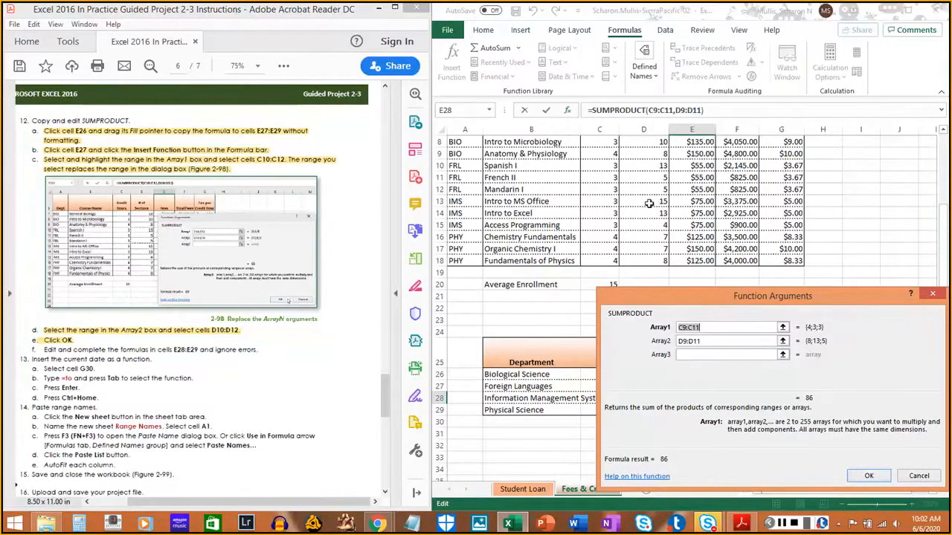
left_click_drag(649, 201, 648, 226)
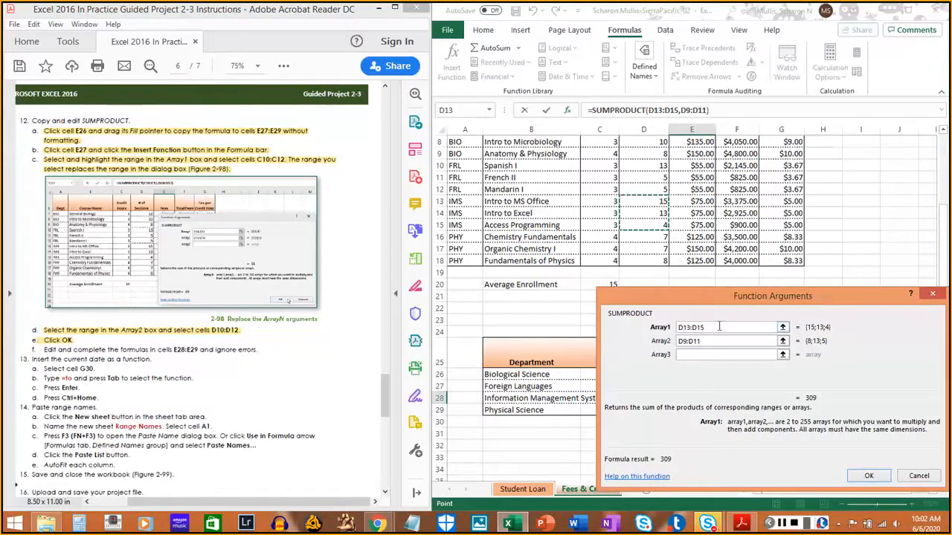
left_click_drag(716, 327, 657, 336)
left_click_drag(714, 328, 671, 331)
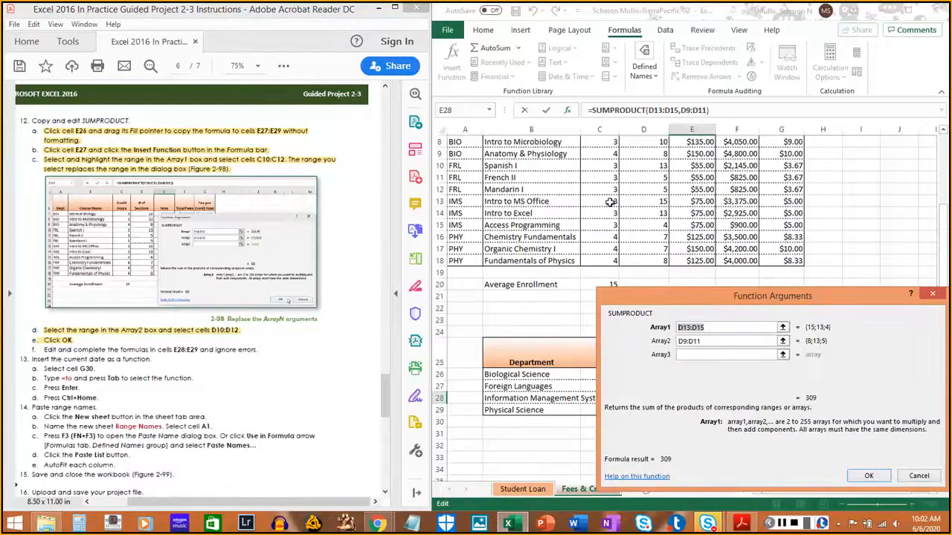
left_click_drag(610, 202, 609, 225)
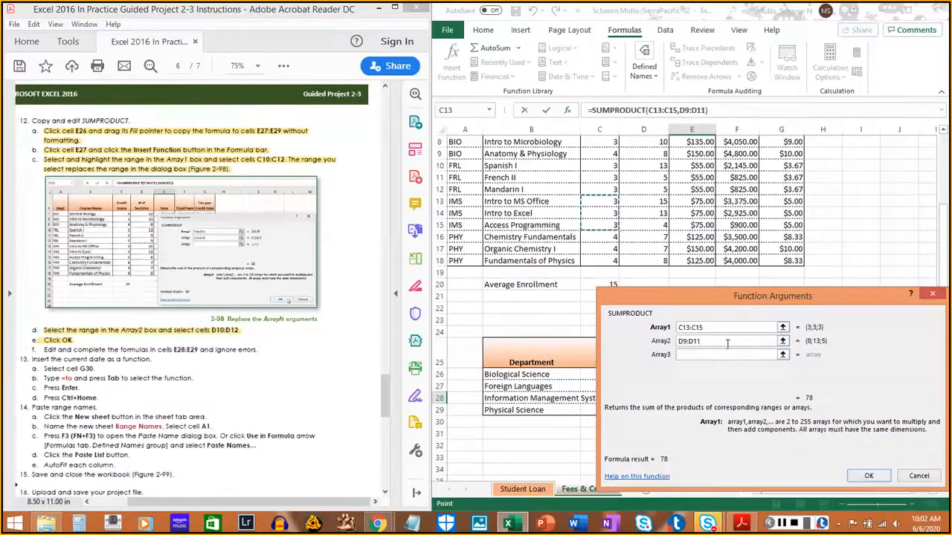
- Replace the Array2 range of E28's SUMPRODUCT with D13:D15 and apply the edited function
key("Tab")
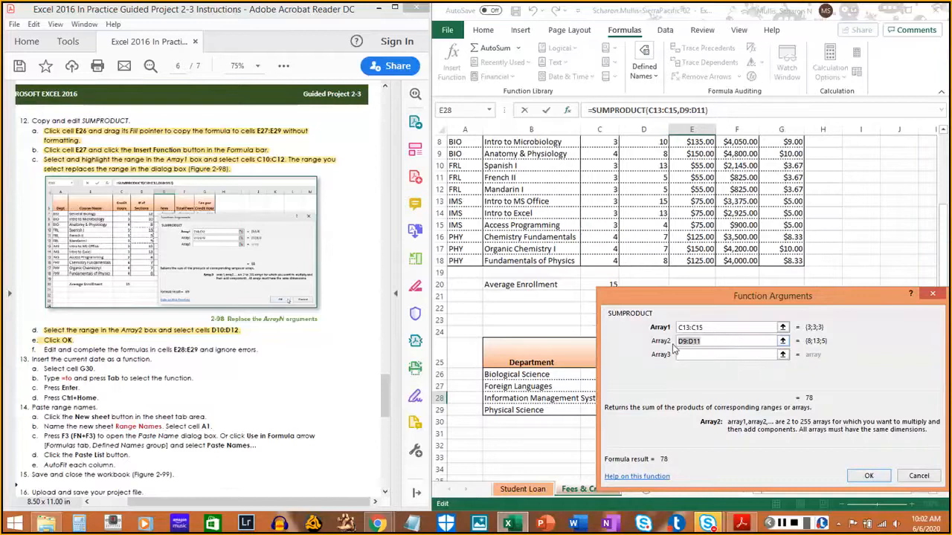
left_click(661, 201)
left_click_drag(661, 201, 663, 223)
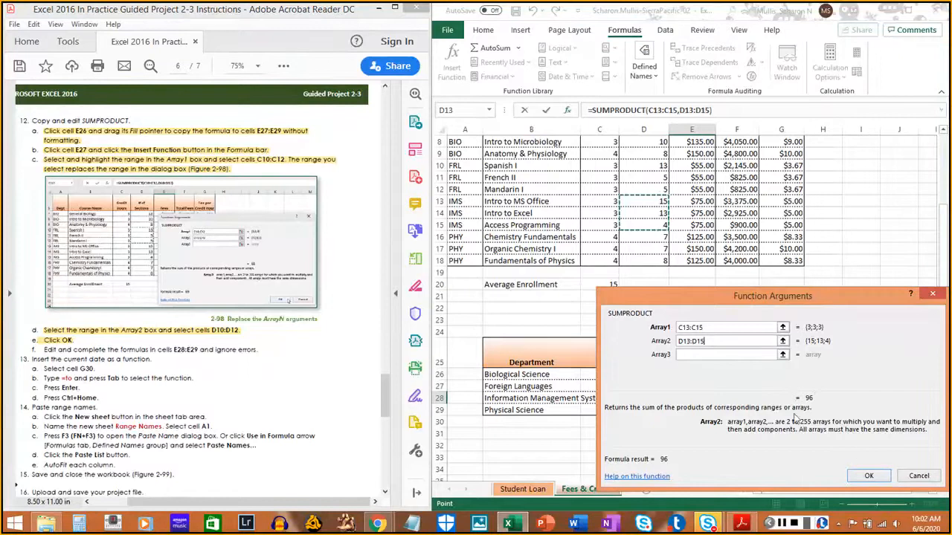
left_click_drag(848, 302, 813, 175)
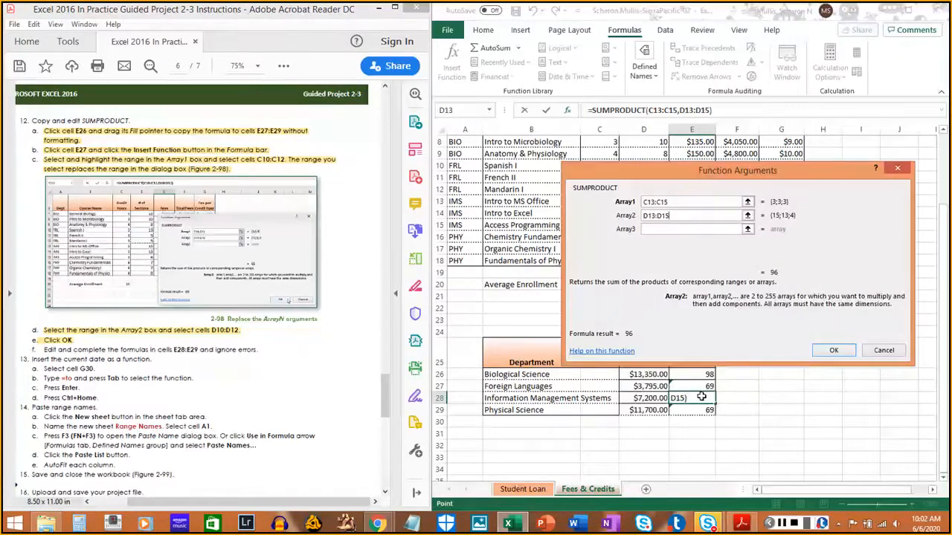
left_click(833, 351)
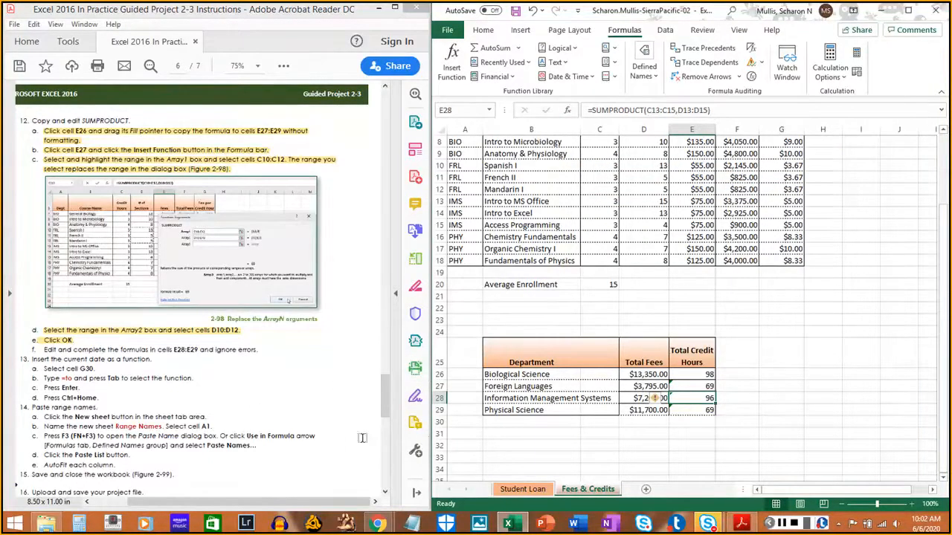
- Open the function arguments of E29's SUMPRODUCT and replace the Array1 range with C16:C18
left_click(708, 409)
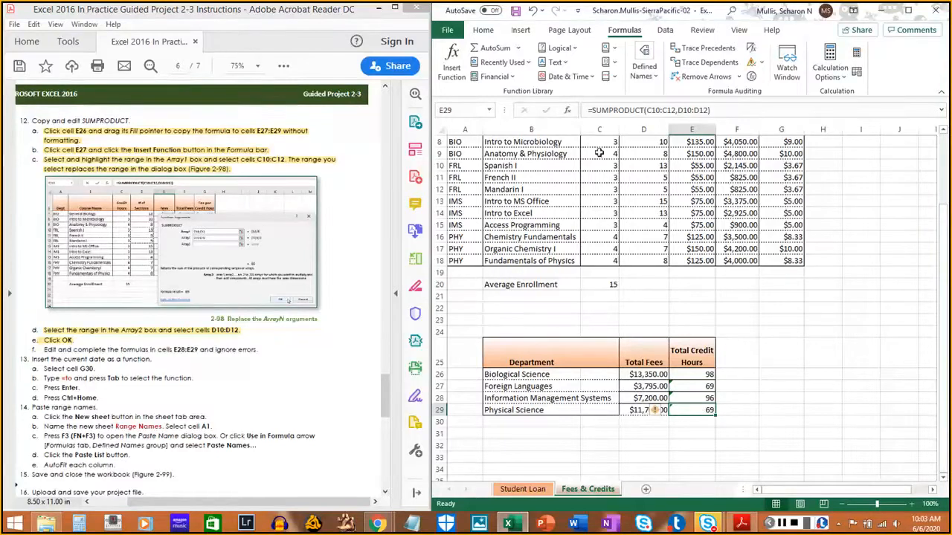
left_click(568, 111)
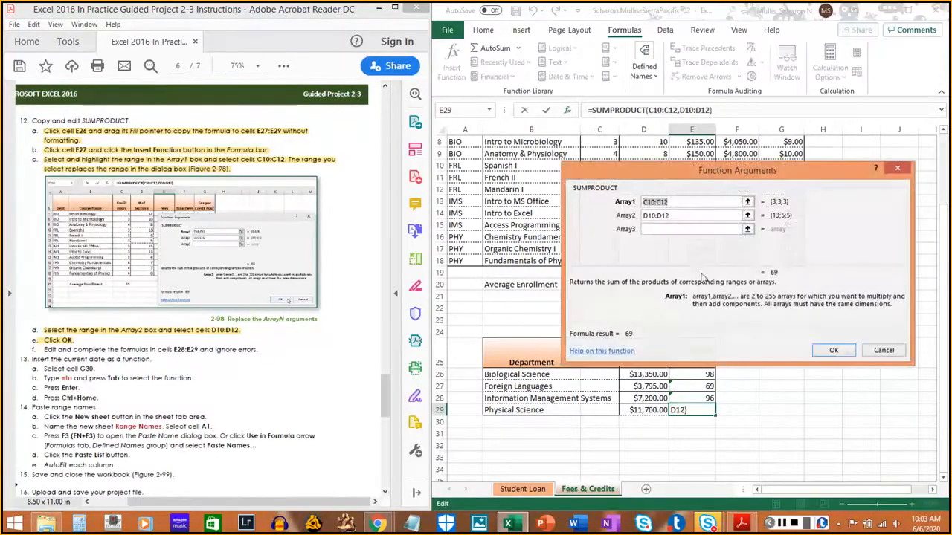
left_click_drag(691, 173, 776, 216)
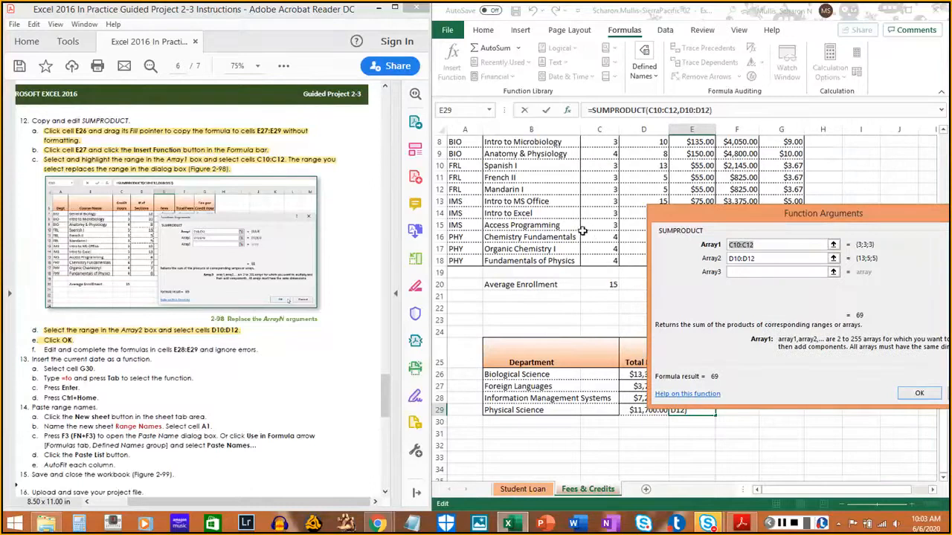
left_click_drag(595, 236, 600, 261)
- Replace the Array2 range with D16:D18, apply the edited function to E29, and highlight instruction 12f in the PDF
left_click(781, 261)
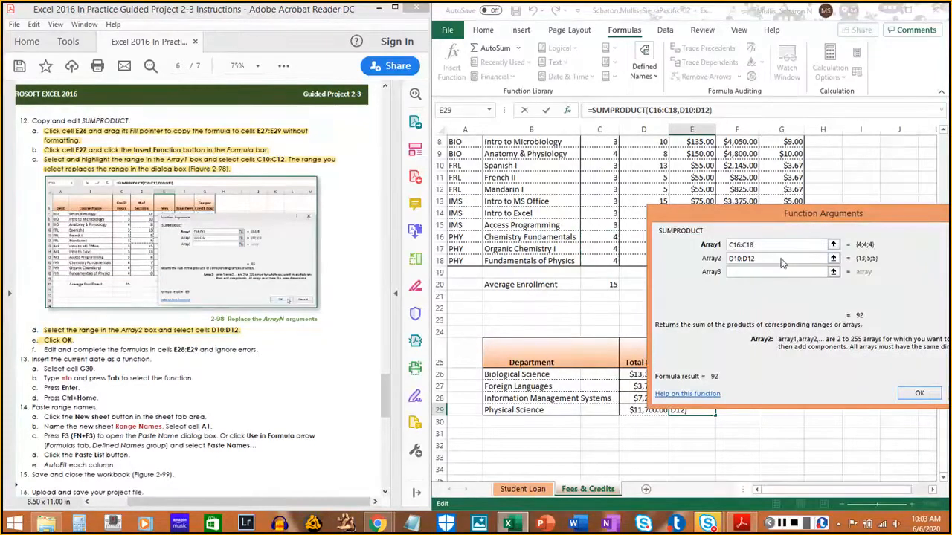
left_click_drag(731, 258, 710, 258)
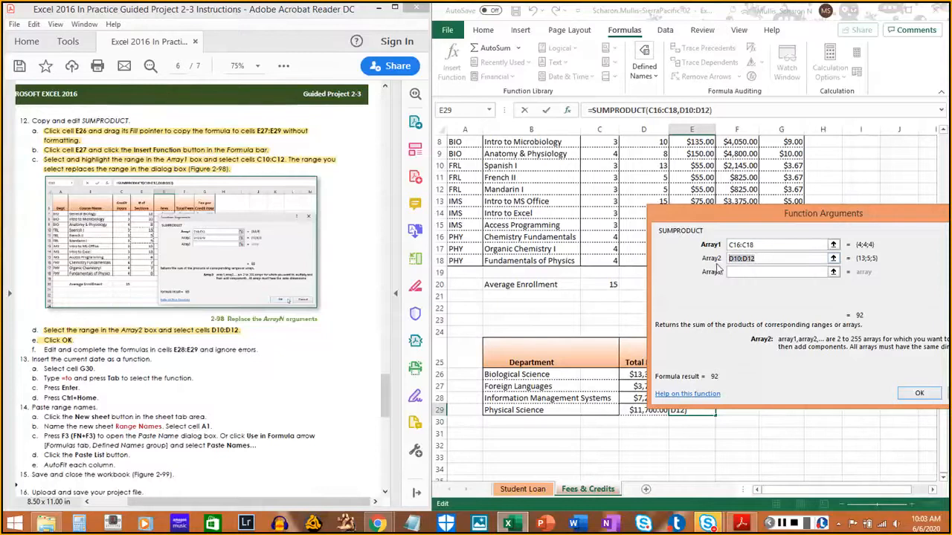
left_click_drag(693, 218, 696, 296)
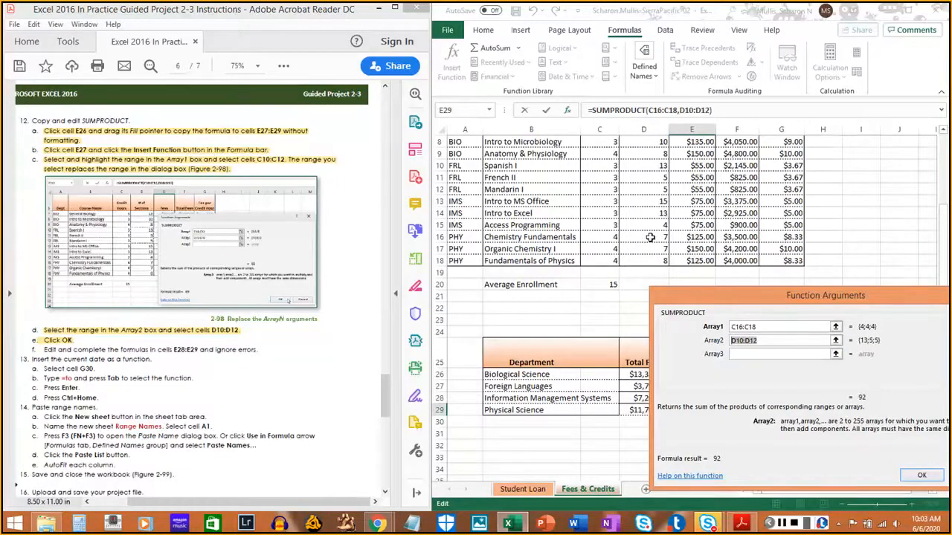
left_click_drag(650, 237, 659, 261)
left_click_drag(796, 296, 655, 284)
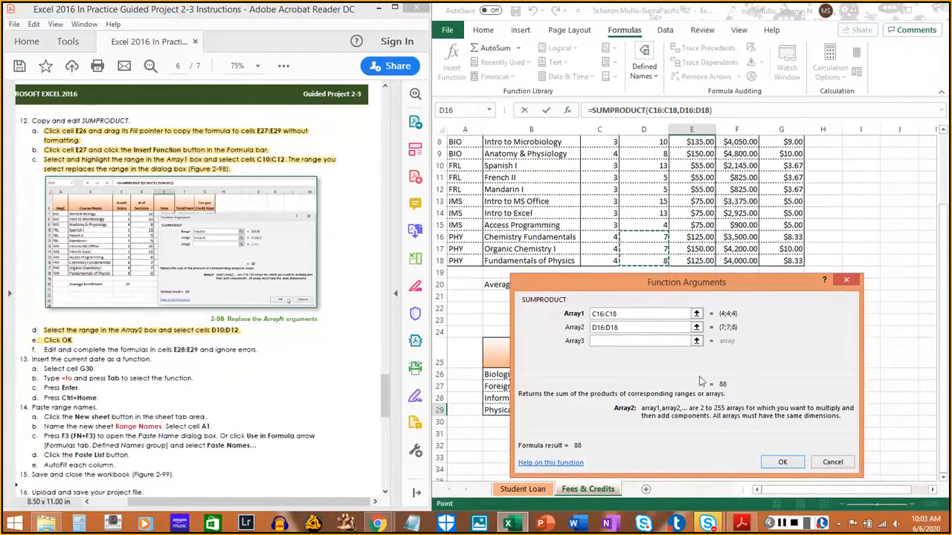
left_click(783, 463)
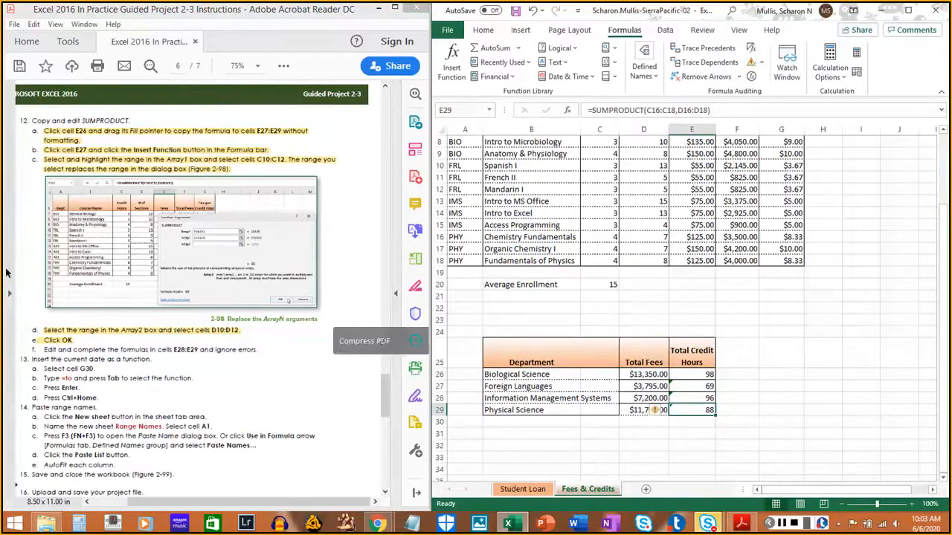
left_click_drag(43, 350, 257, 354)
left_click(744, 402)
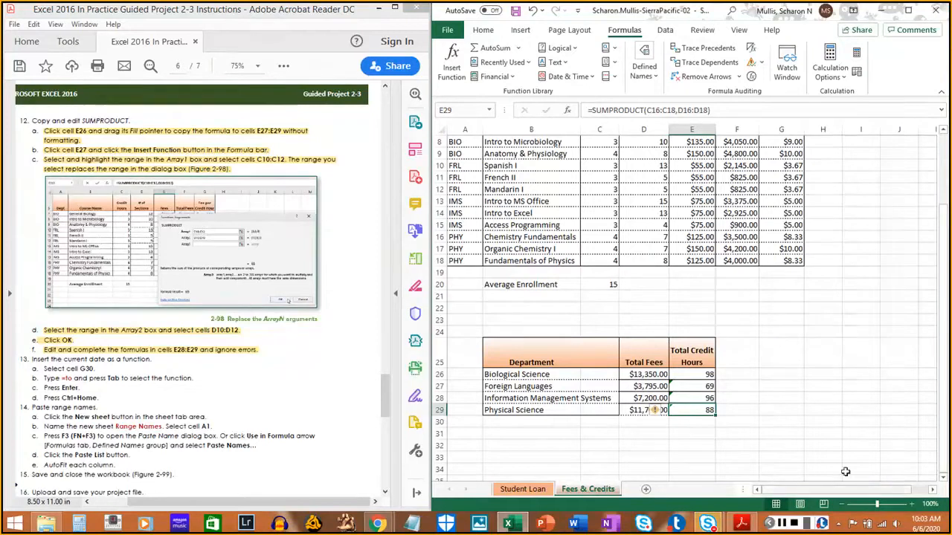
left_click(760, 388)
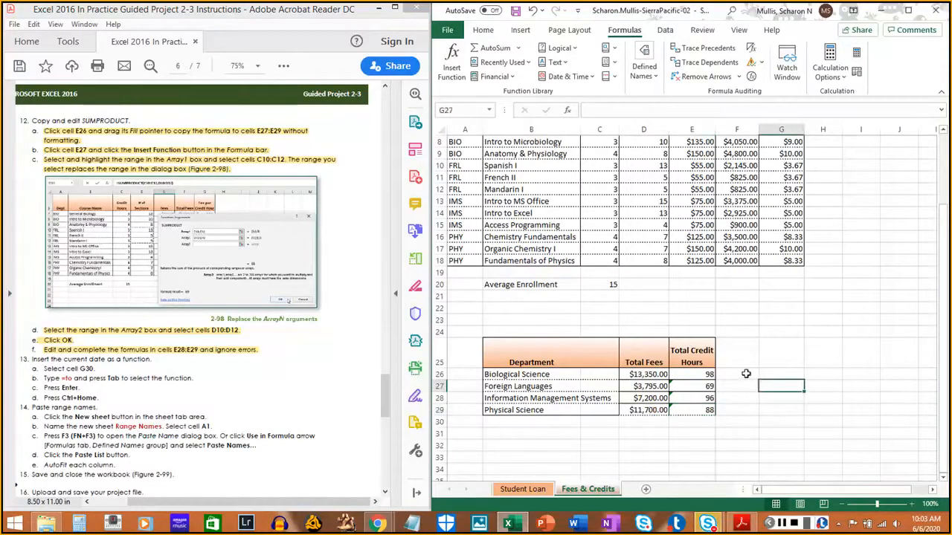
left_click(736, 354)
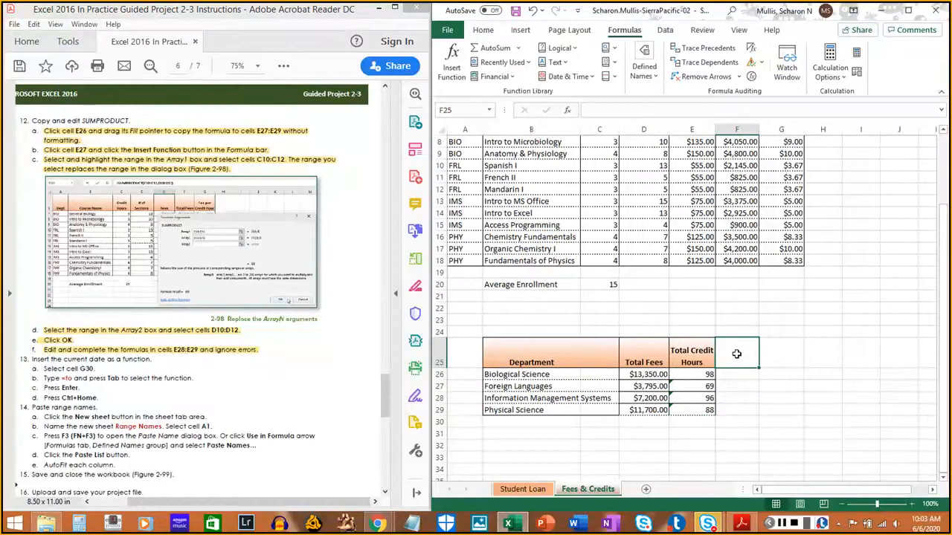
left_click(780, 525)
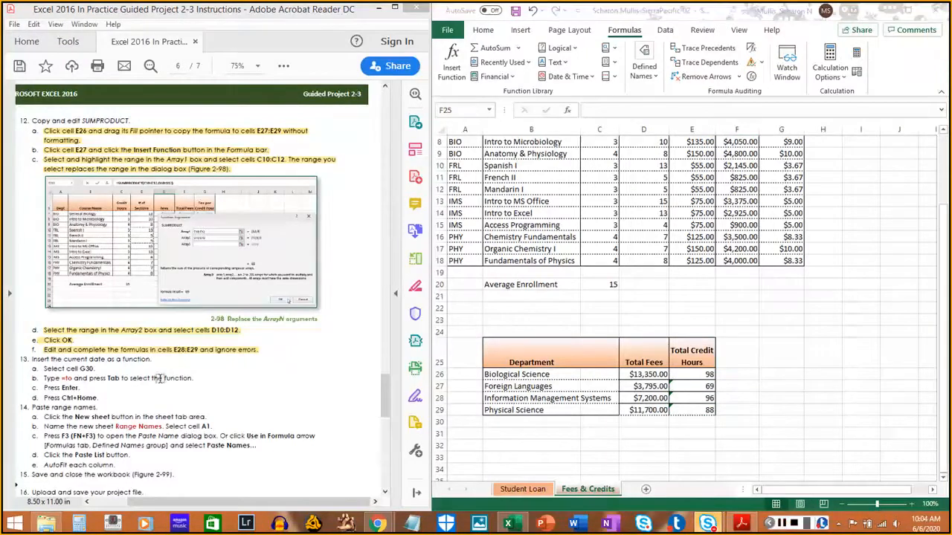
- Select cell G30 on the Fees & Credits sheet, and highlight instruction 13a in the PDF
scroll(148, 372, "down", 1)
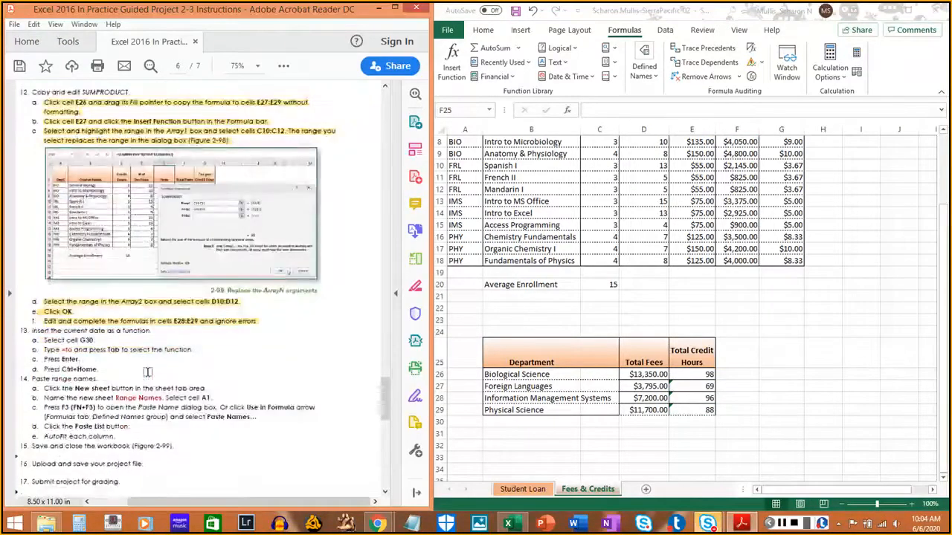
scroll(148, 372, "down", 4)
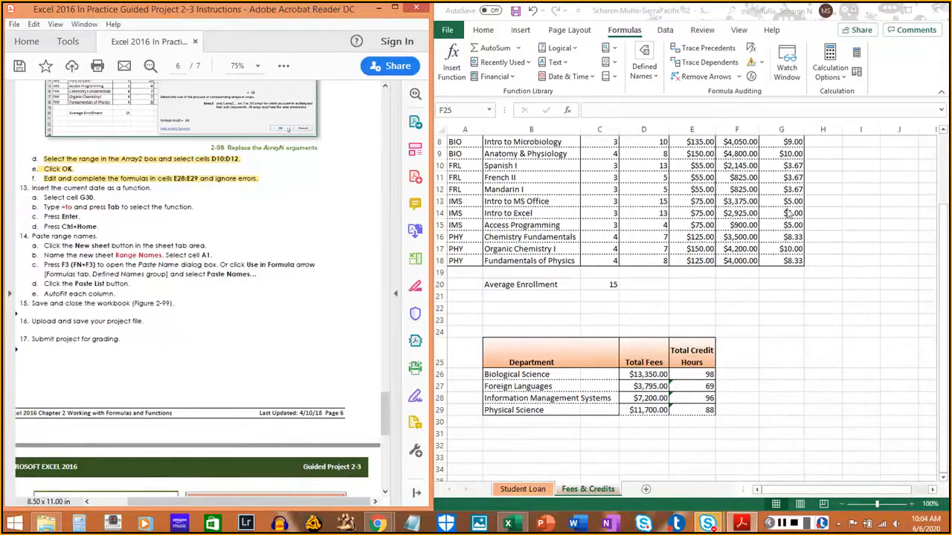
left_click(743, 421)
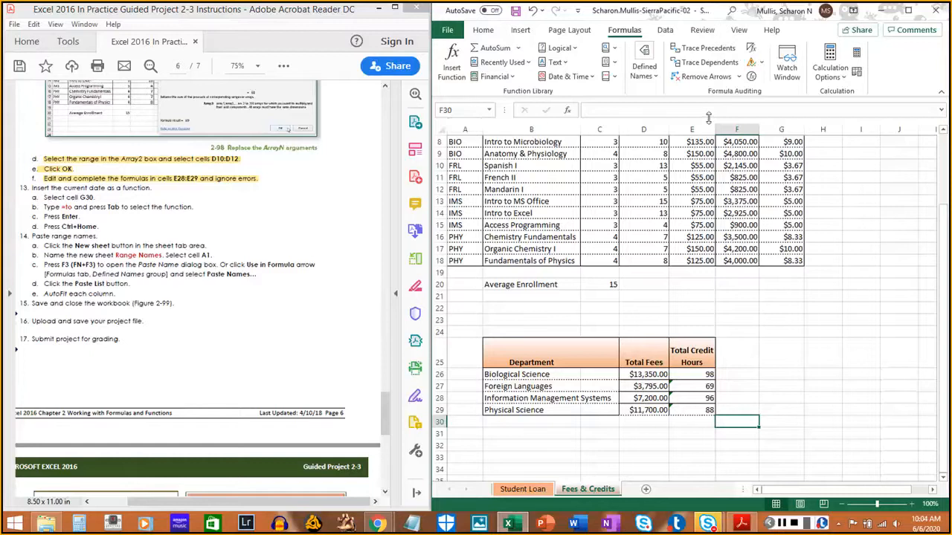
left_click(777, 420)
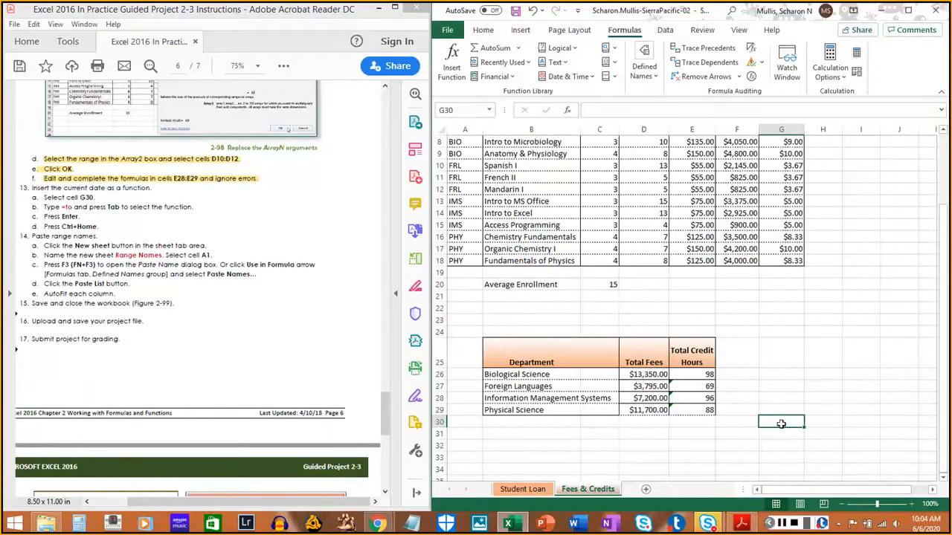
left_click_drag(42, 197, 87, 194)
left_click(40, 201)
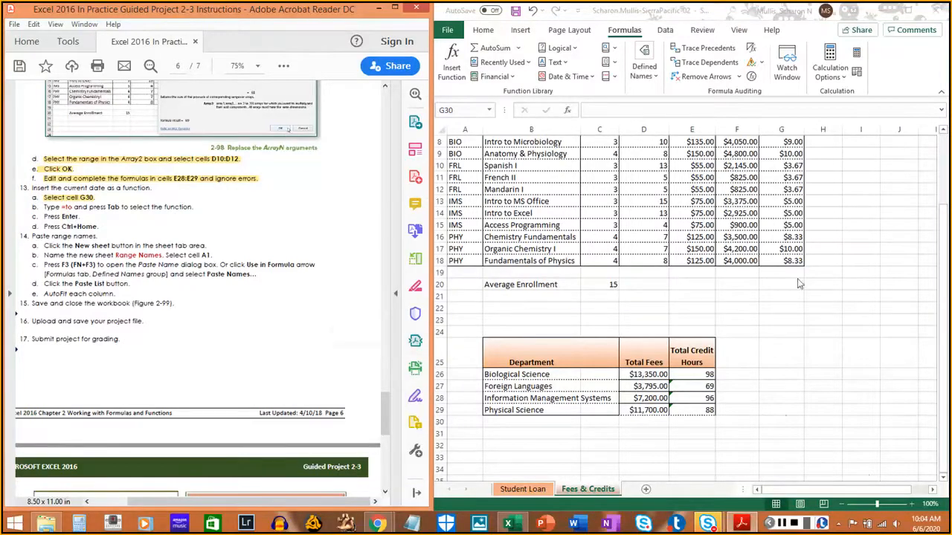
- Insert the current date in cell G30 with the TODAY function
left_click(912, 82)
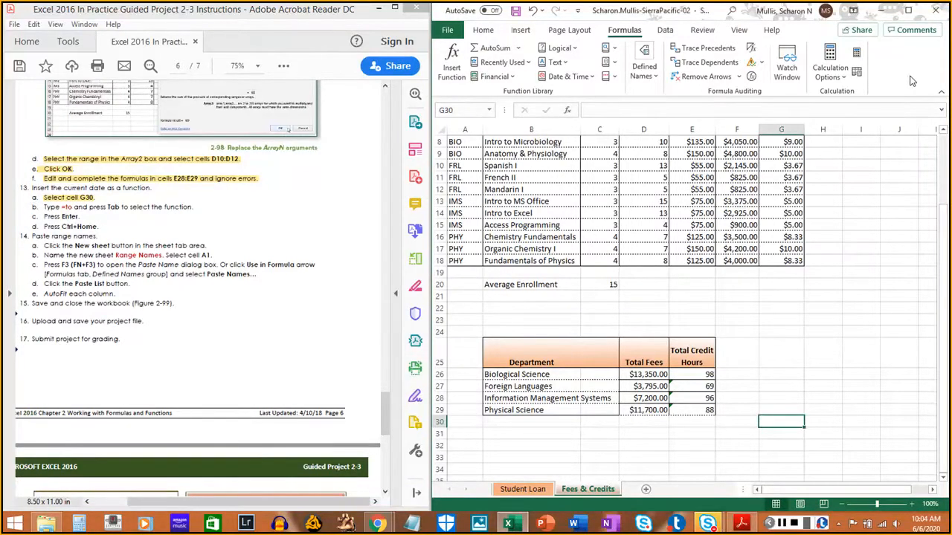
type("=")
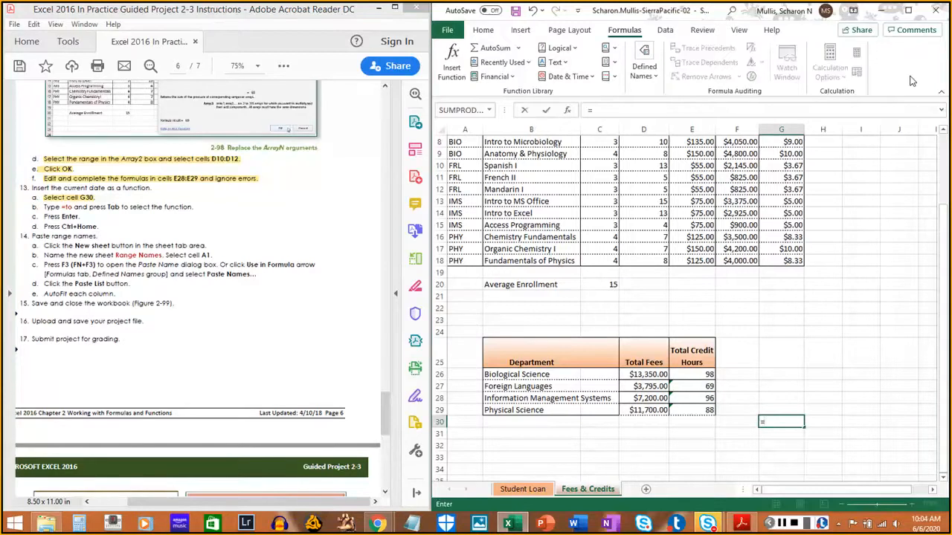
type("to")
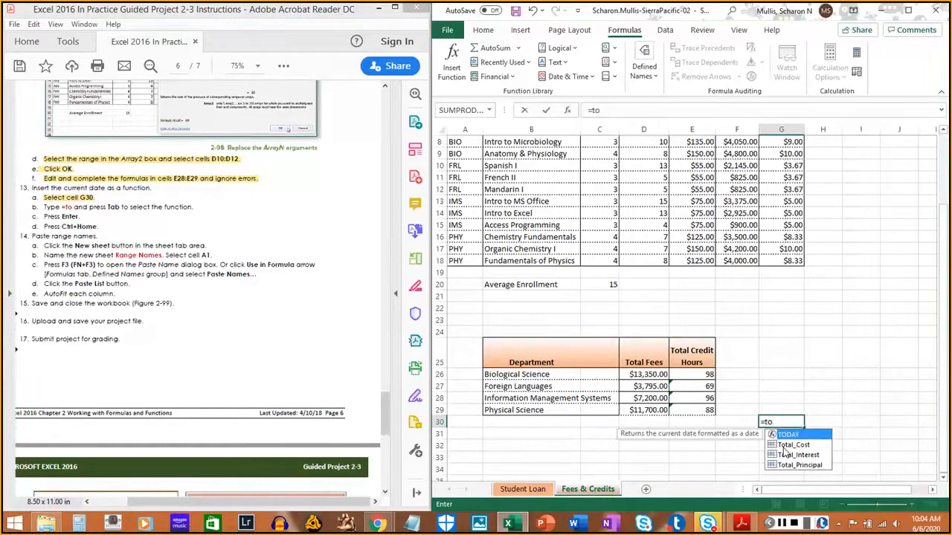
key("Tab")
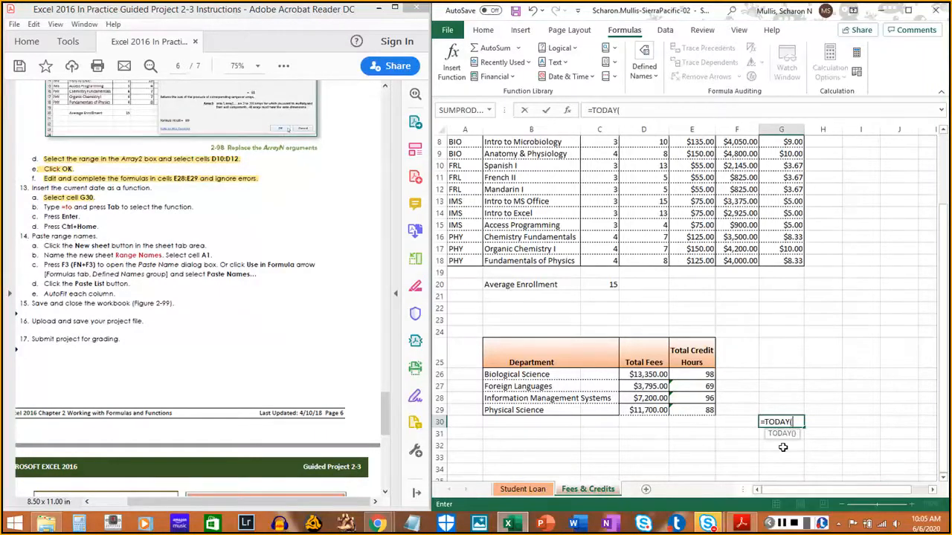
key("Return")
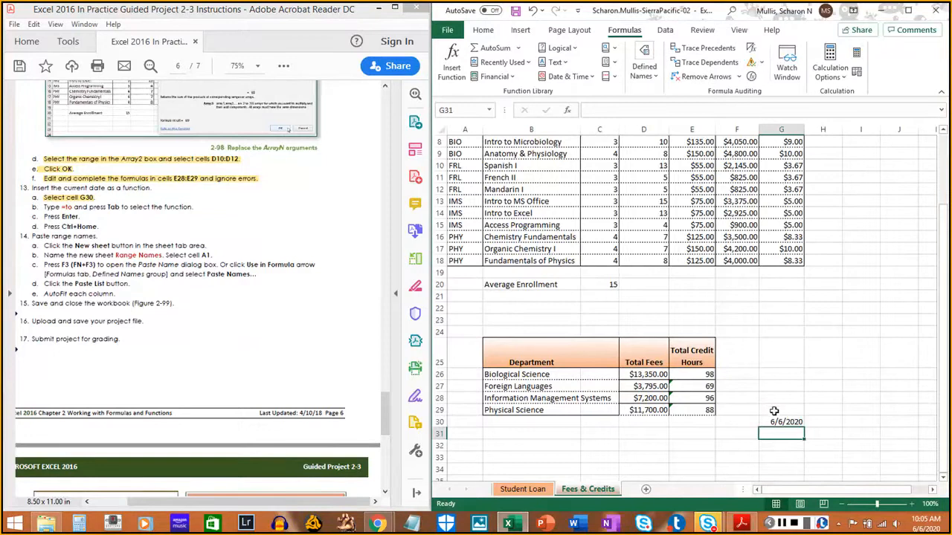
- Select cell G30 to review its date formula, and highlight instructions 13b and 13c in the PDF
left_click(778, 421)
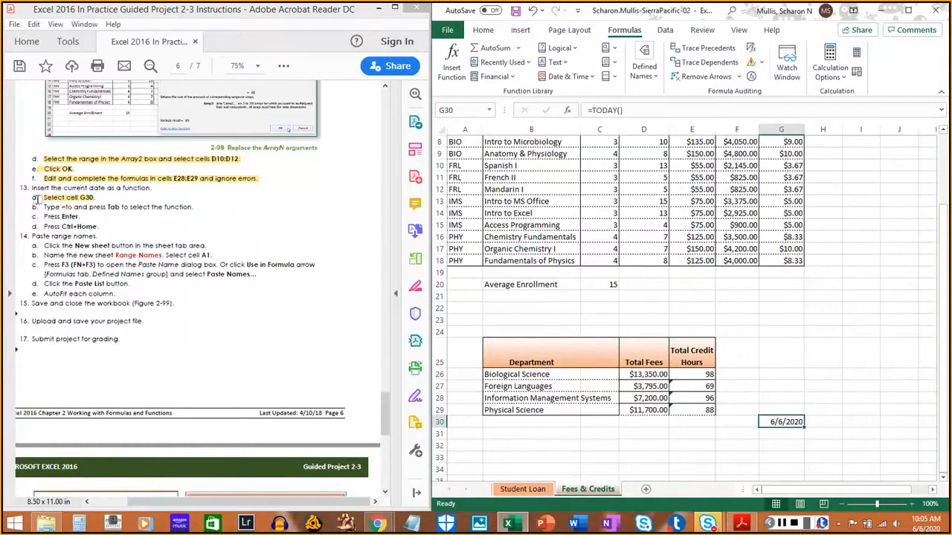
left_click_drag(41, 207, 194, 212)
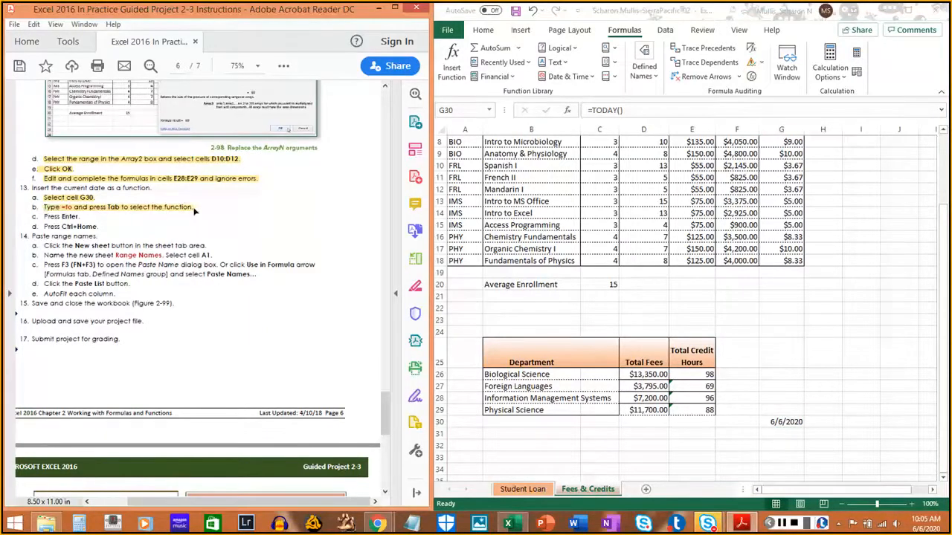
left_click_drag(43, 217, 82, 217)
- Return to cell A1 of the Fees & Credits sheet, and highlight instruction 13d in the PDF
left_click(790, 423)
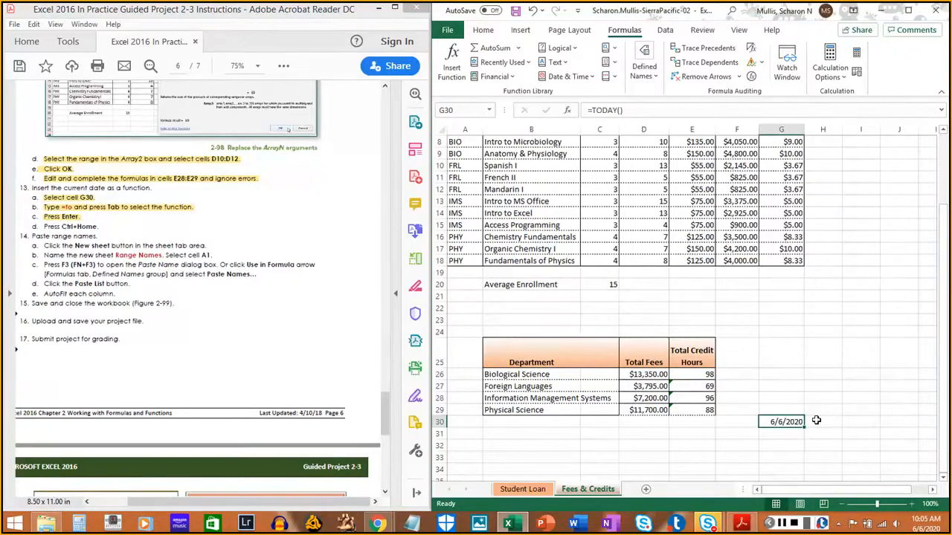
key("ctrl+Home")
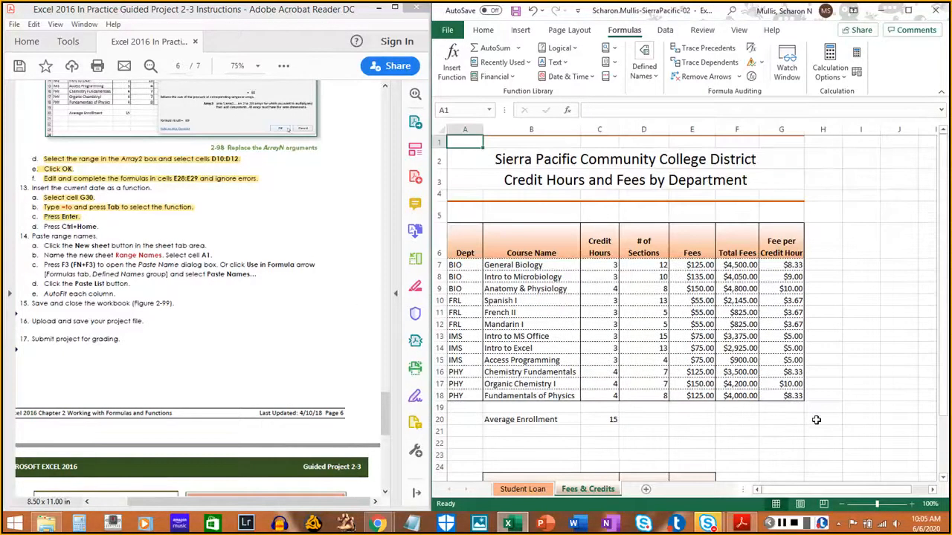
left_click(42, 226)
left_click_drag(42, 226, 98, 227)
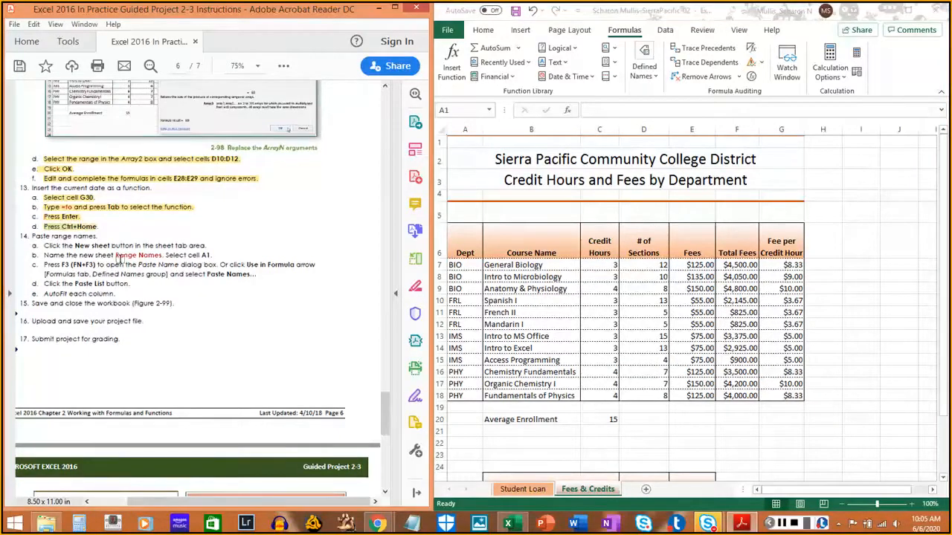
scroll(119, 258, "down", 1)
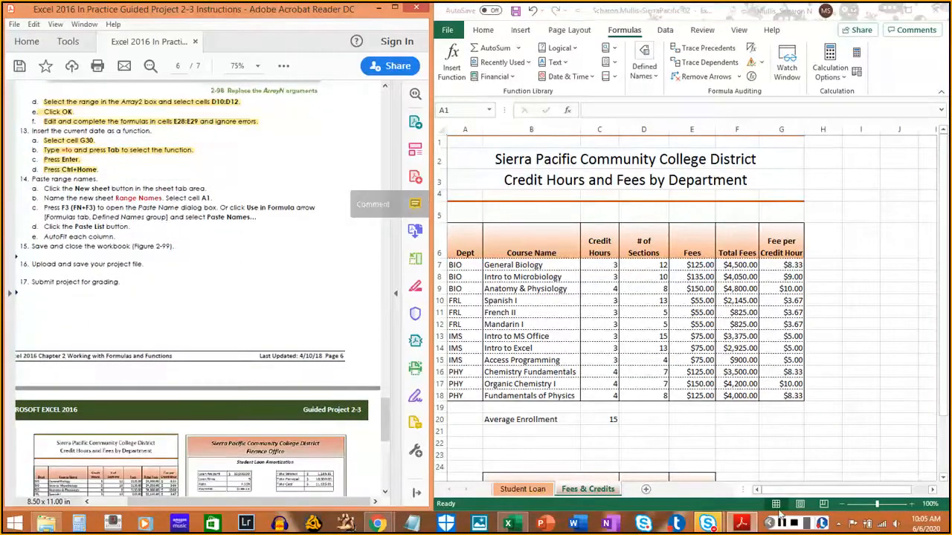
mouse_move(741, 524)
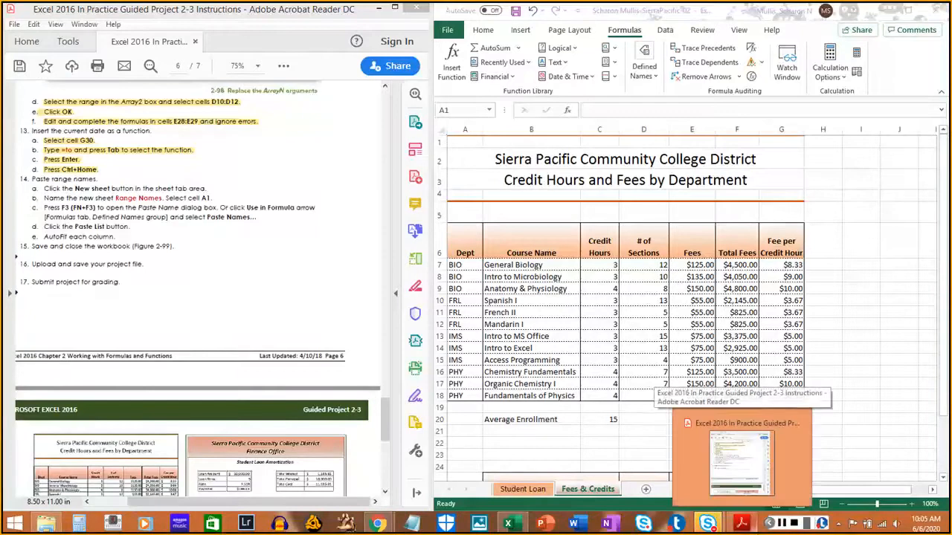
left_click(782, 523)
left_click(783, 524)
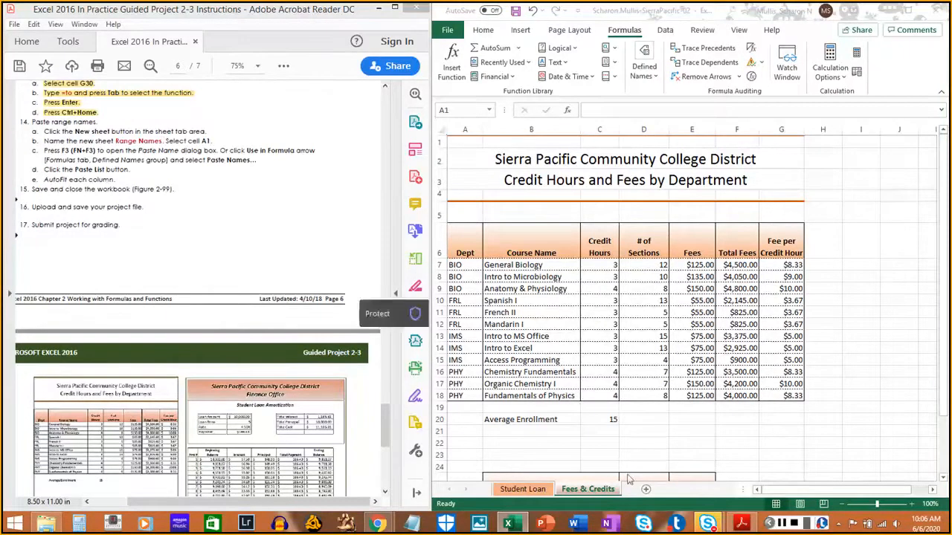
- Add a new sheet after Fees & Credits, and highlight instruction 14a in the PDF
left_click(677, 497)
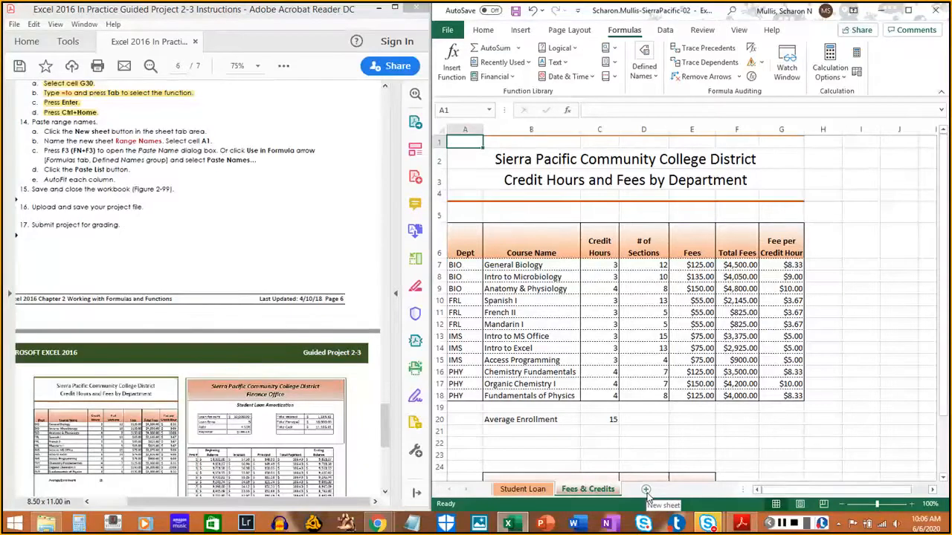
left_click(646, 490)
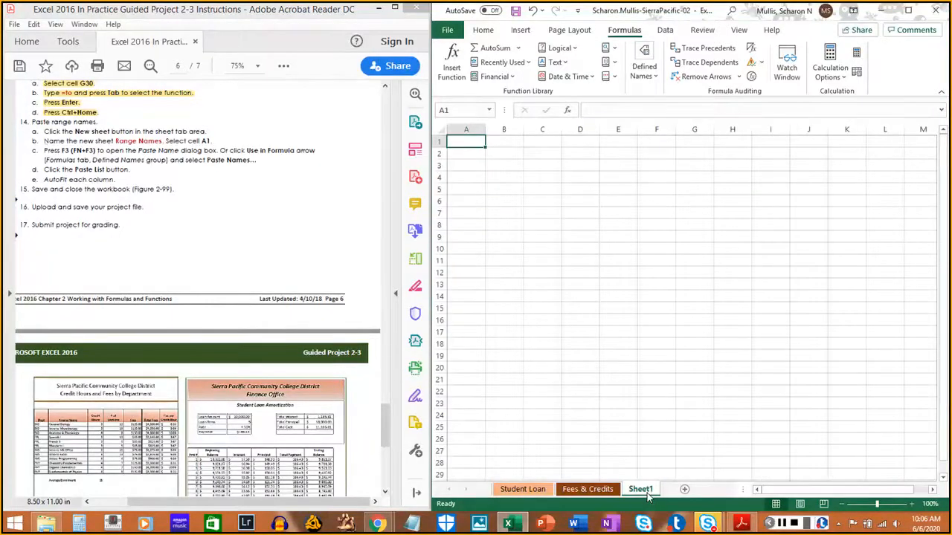
left_click_drag(42, 133, 208, 133)
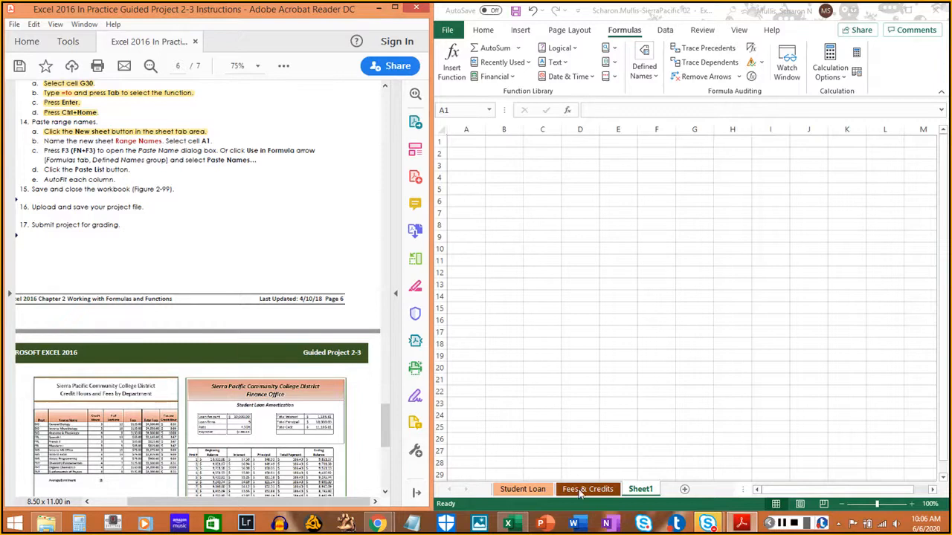
- Rename the new sheet as Range Names, select its cell A1, and highlight instruction 14b in the PDF
double_click(641, 490)
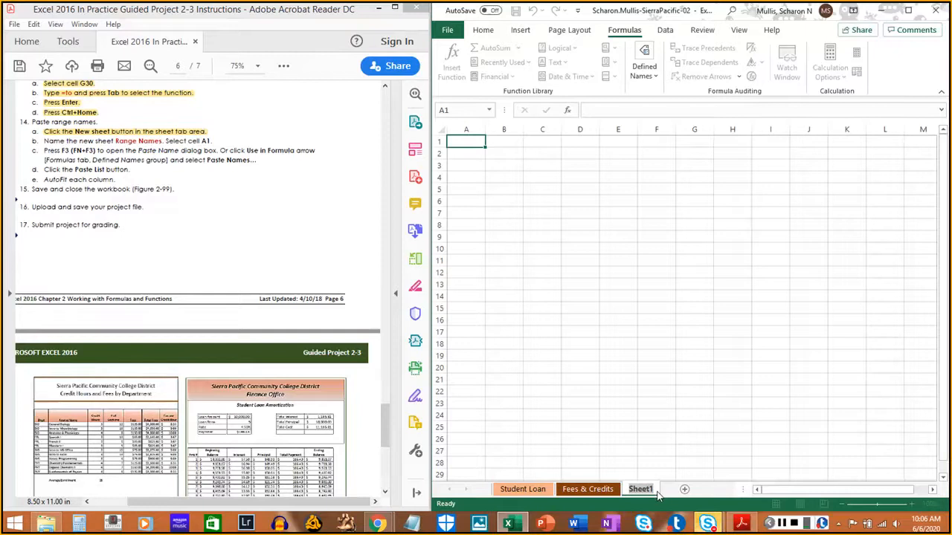
type("Range Names")
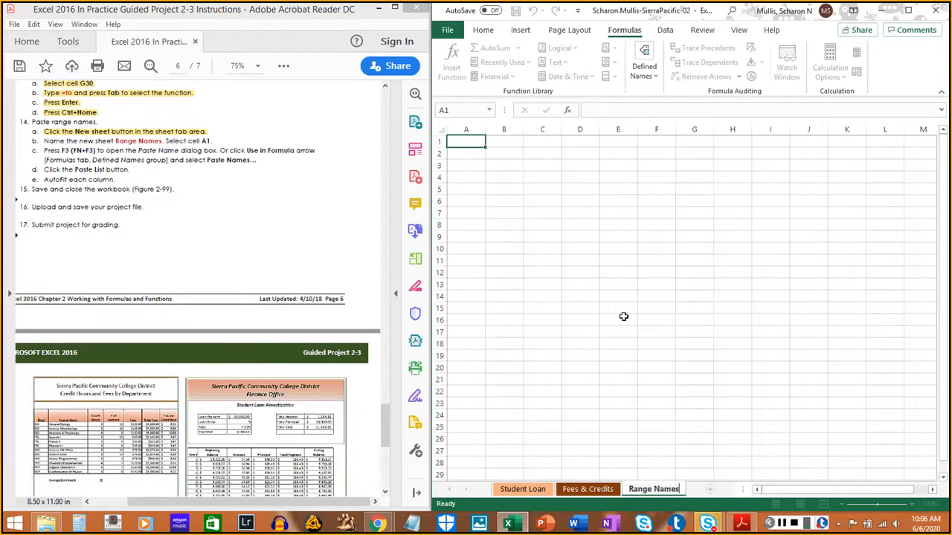
left_click(469, 141)
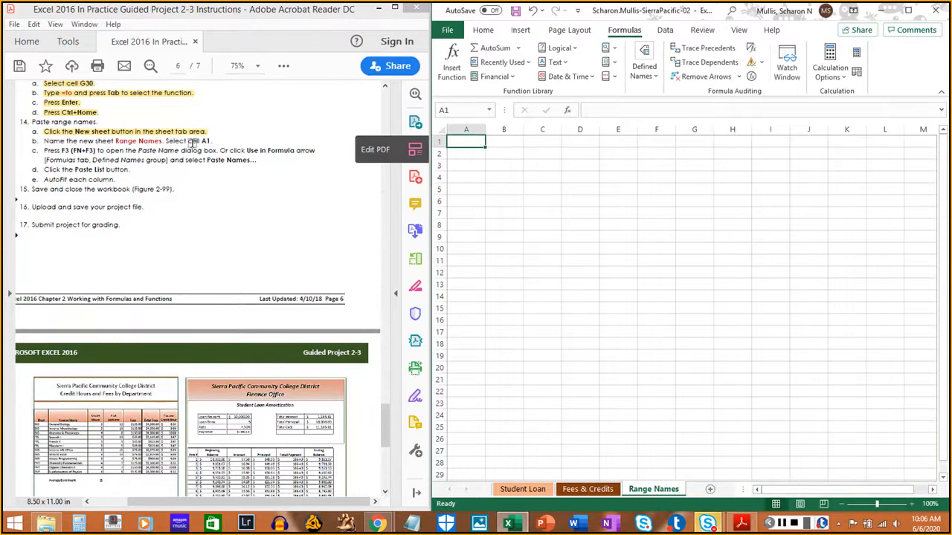
left_click(42, 137)
left_click_drag(42, 141, 212, 141)
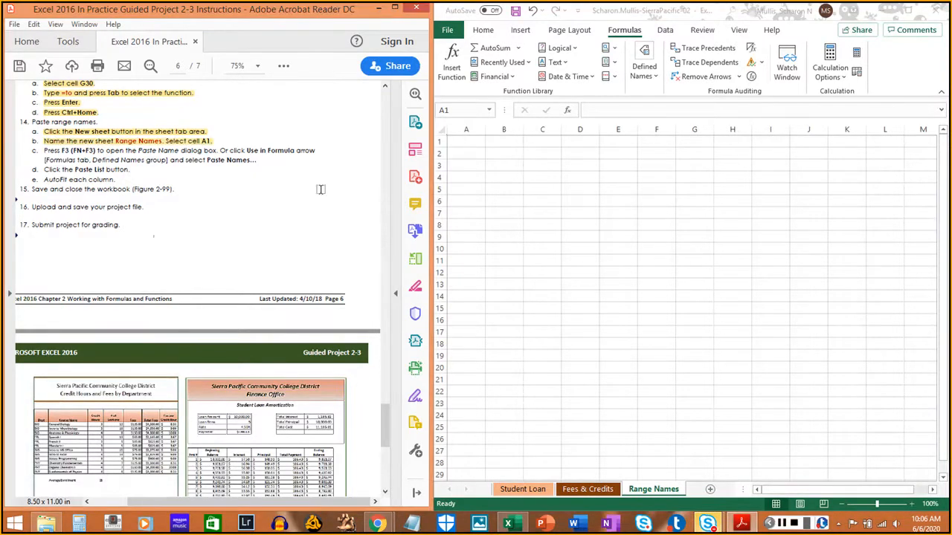
- Open the Paste Name dialog for cell A1 of the Range Names sheet, and highlight instruction 14c in the PDF
left_click(641, 195)
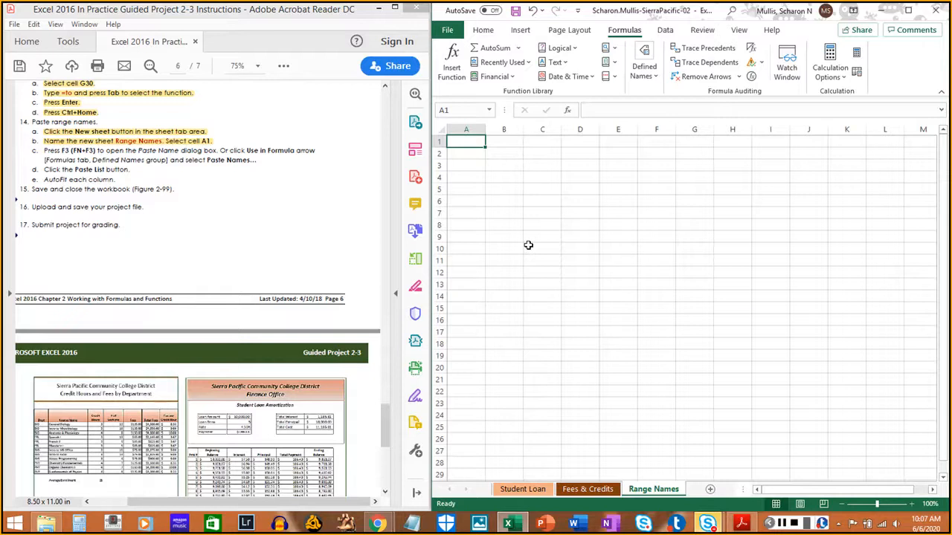
key("F3")
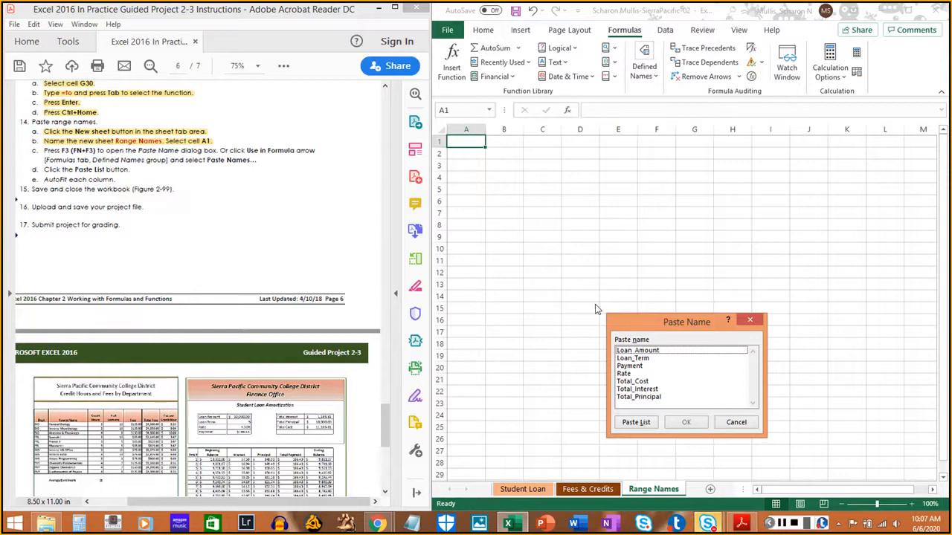
left_click_drag(696, 324, 694, 187)
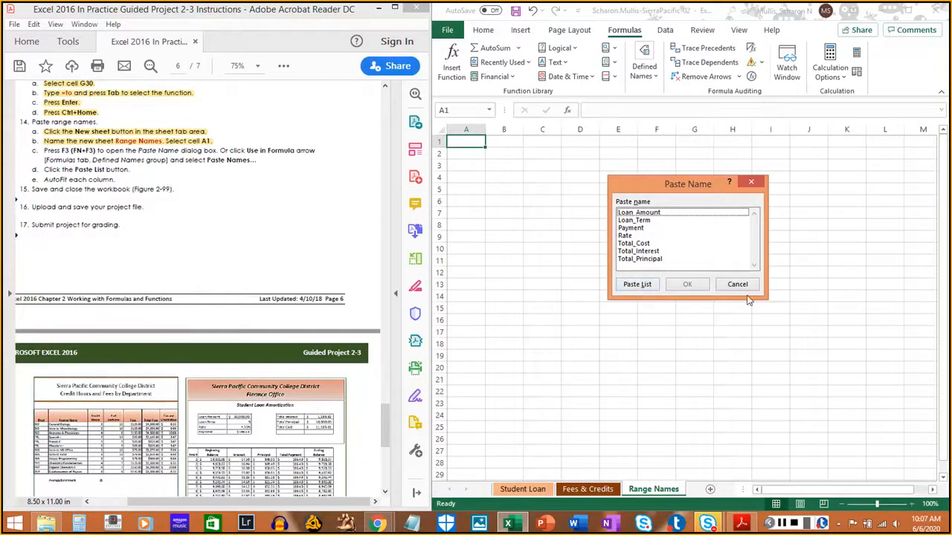
left_click(43, 153)
left_click_drag(44, 153, 253, 157)
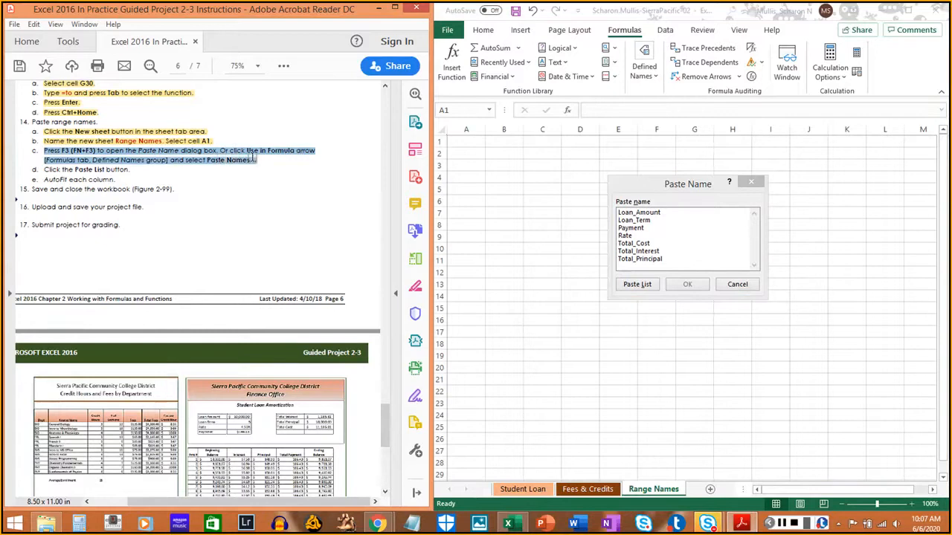
left_click(256, 158)
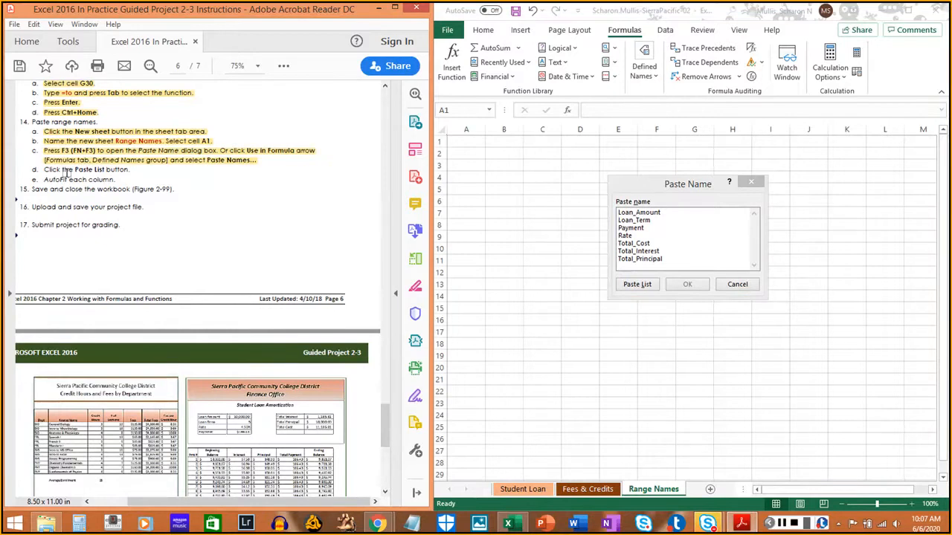
- Paste the full list of range names starting at cell A1, and highlight instruction 14d in the PDF
left_click(638, 285)
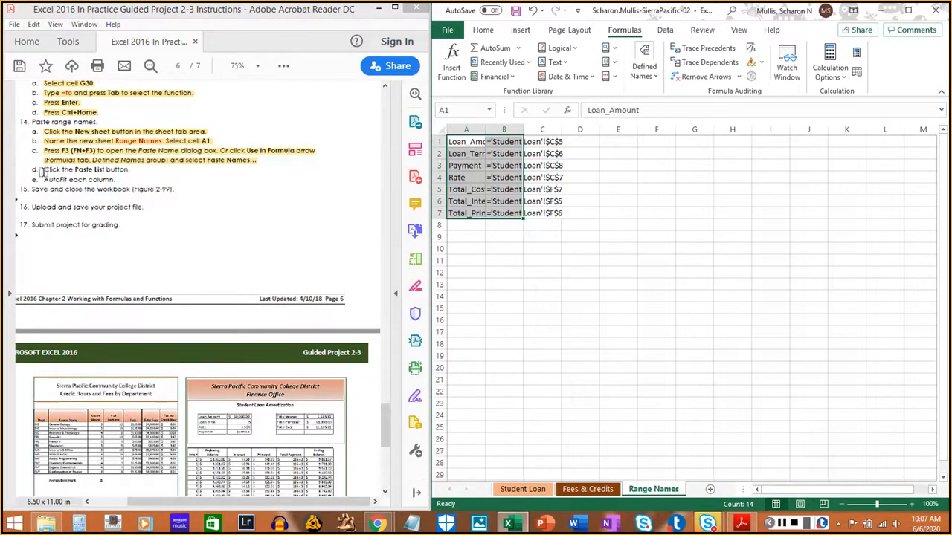
left_click_drag(43, 170, 136, 170)
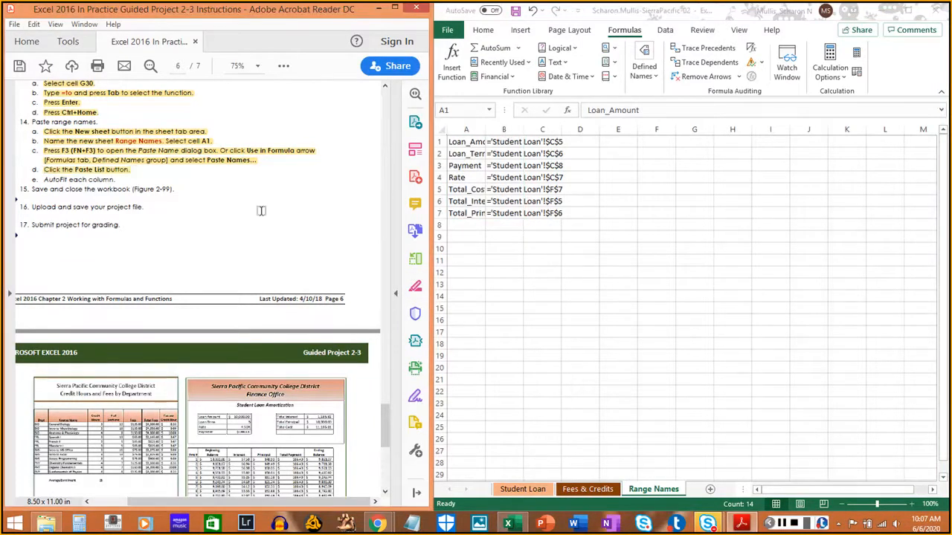
- AutoFit the widths of columns A through C on the Range Names sheet
left_click(559, 283)
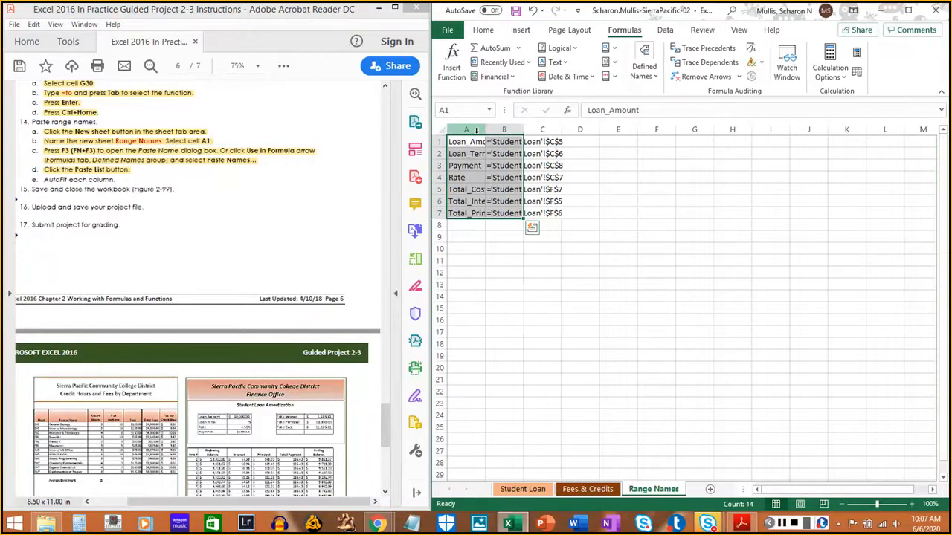
left_click_drag(474, 130, 541, 129)
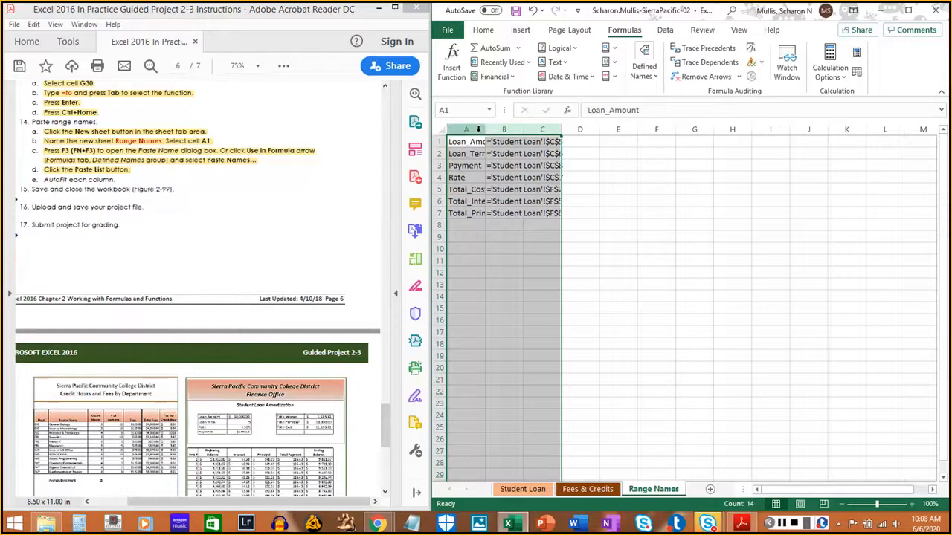
double_click(487, 131)
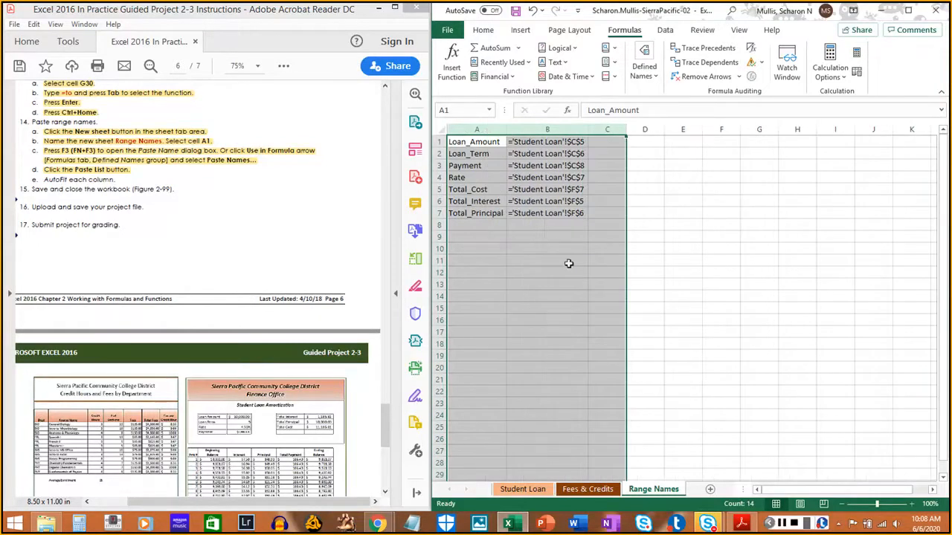
left_click(577, 285)
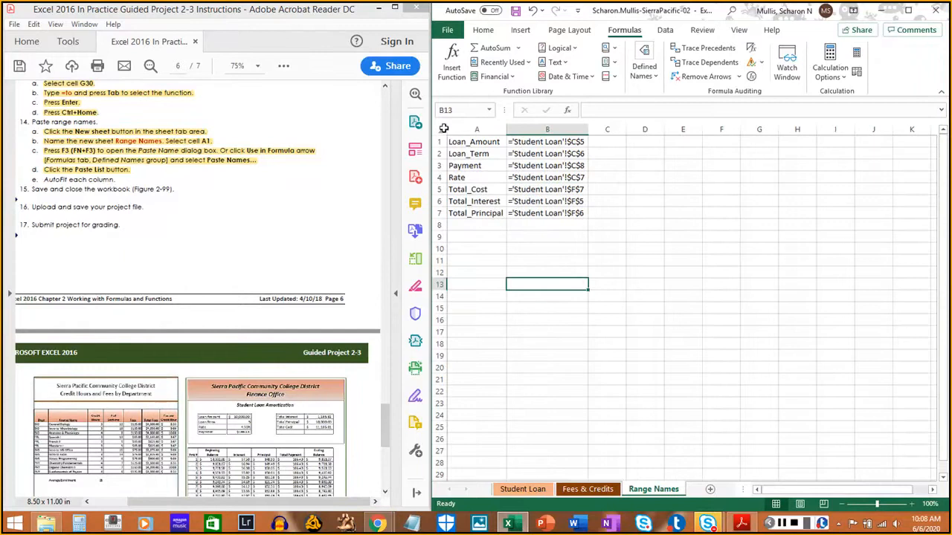
- Select the entire Range Names sheet, return to cell A1, and highlight instruction 14e in the PDF
left_click(442, 128)
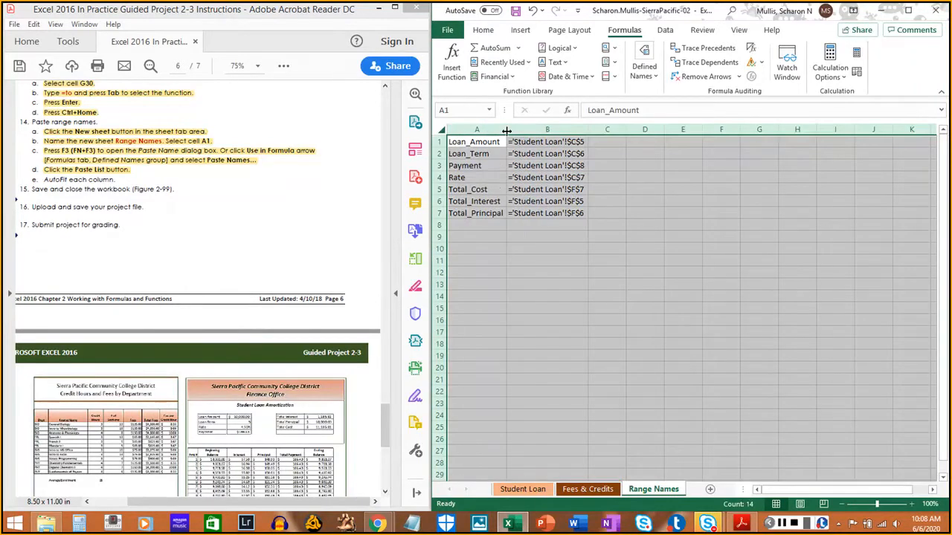
left_click(557, 305)
left_click(484, 142)
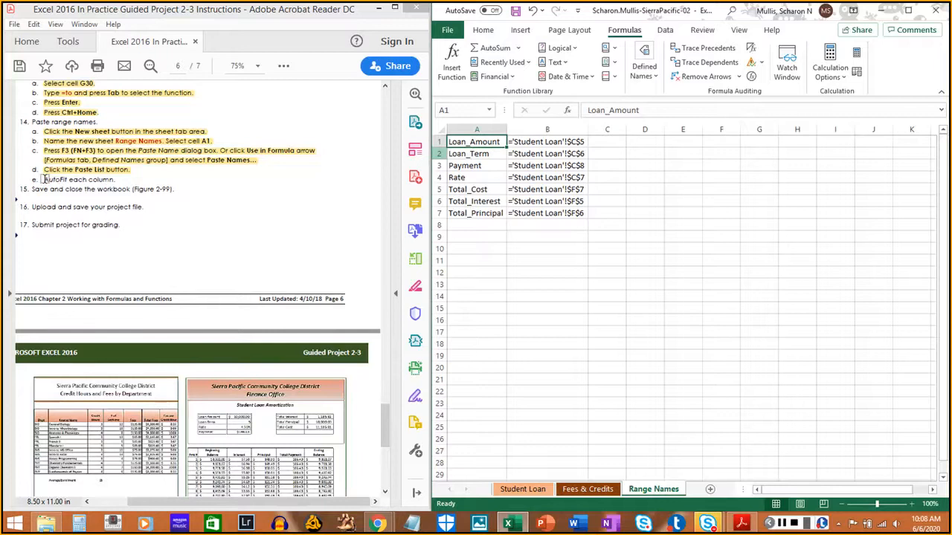
left_click_drag(43, 179, 106, 180)
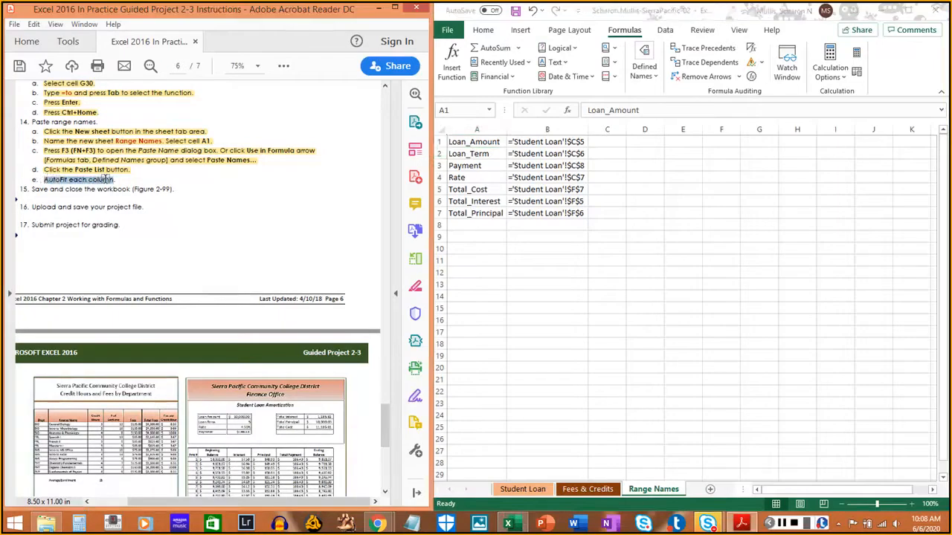
left_click(207, 259)
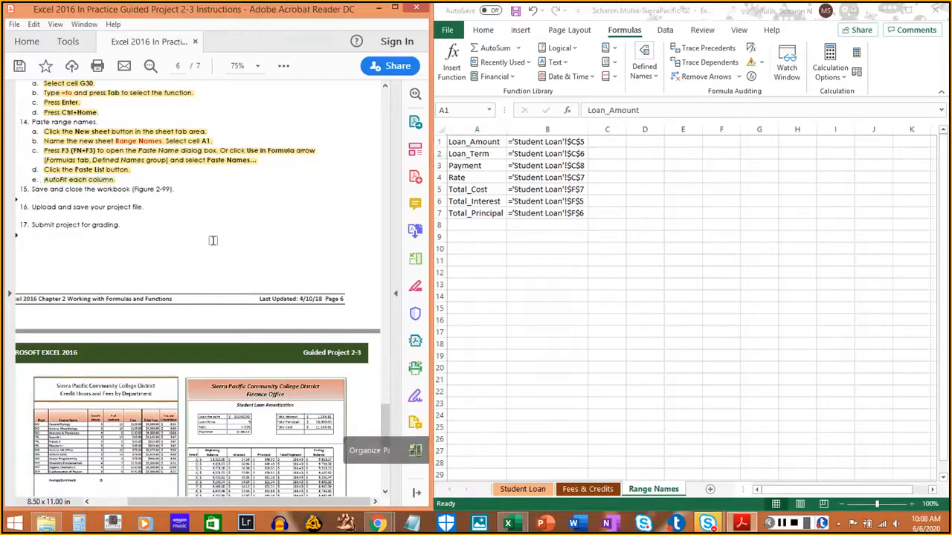
- Save the workbook, and highlight the words "Save and close the workbook" of instruction 15 in the PDF
left_click(736, 489)
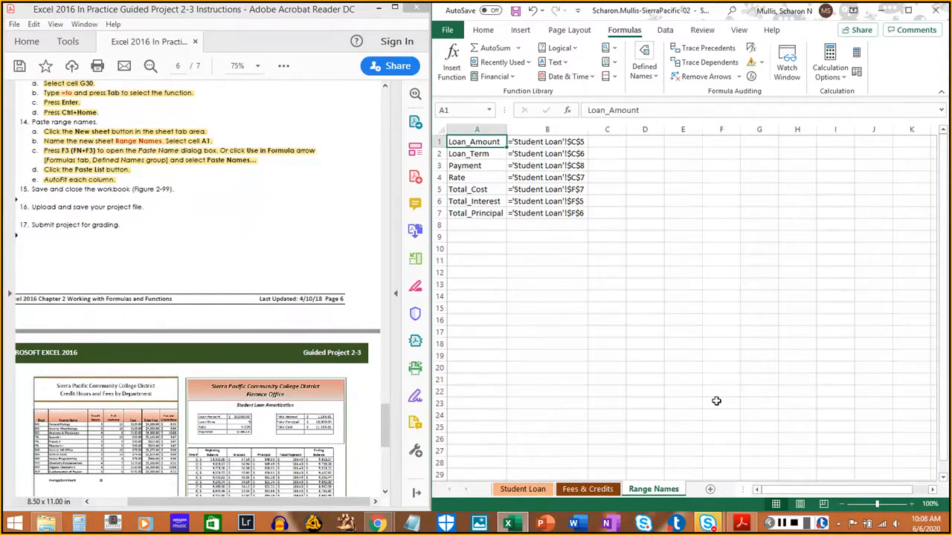
left_click(516, 12)
left_click(447, 30)
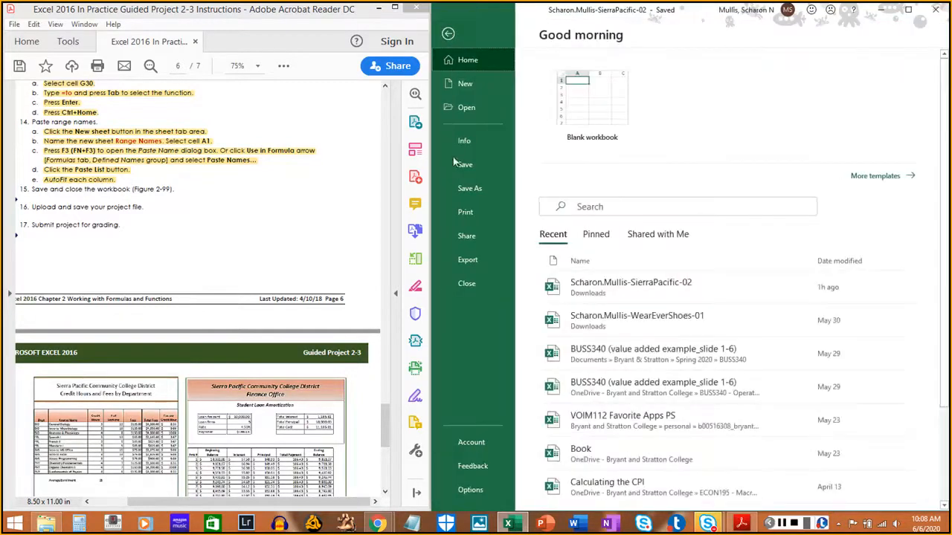
left_click(471, 167)
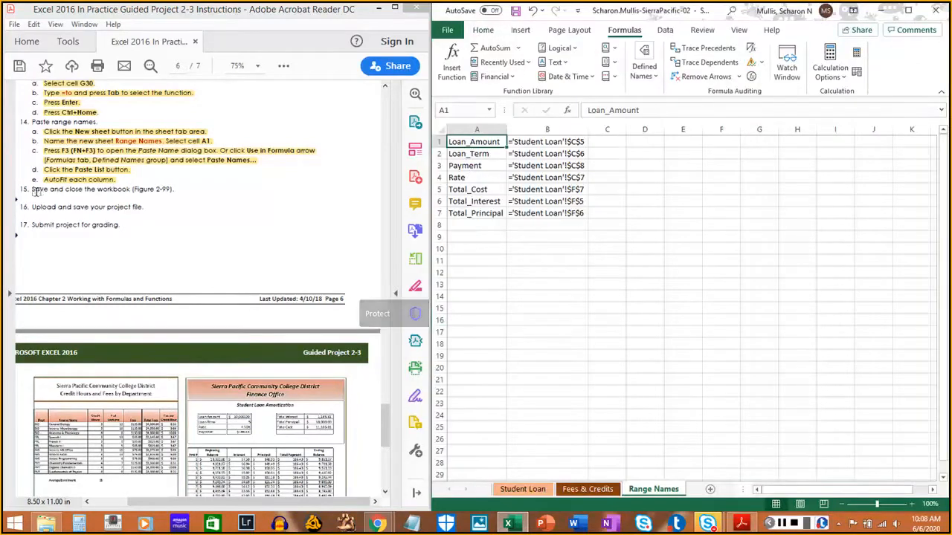
left_click_drag(30, 189, 130, 190)
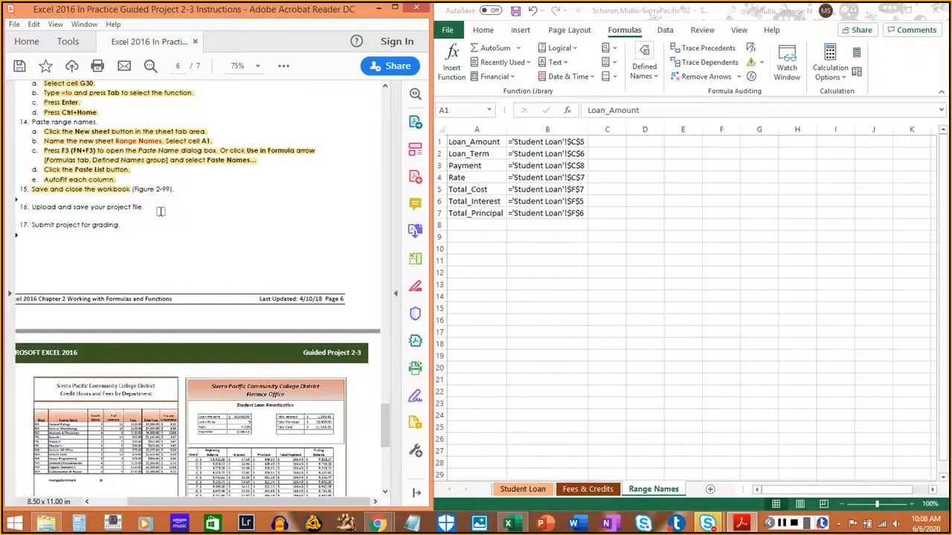
- Close the workbook, switch to the SIMnet project page in Chrome, and move its window so the PDF instructions stay partly visible
left_click(933, 13)
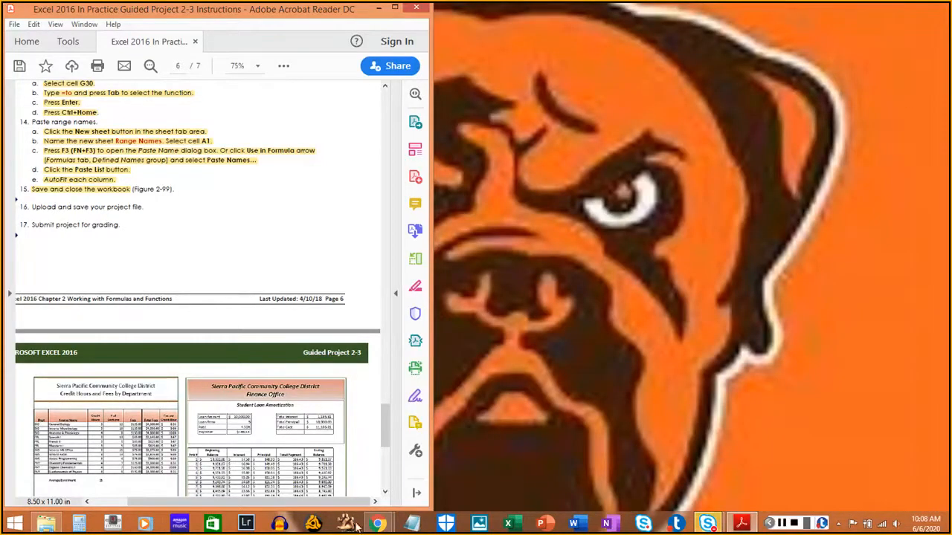
mouse_move(376, 525)
left_click(332, 470)
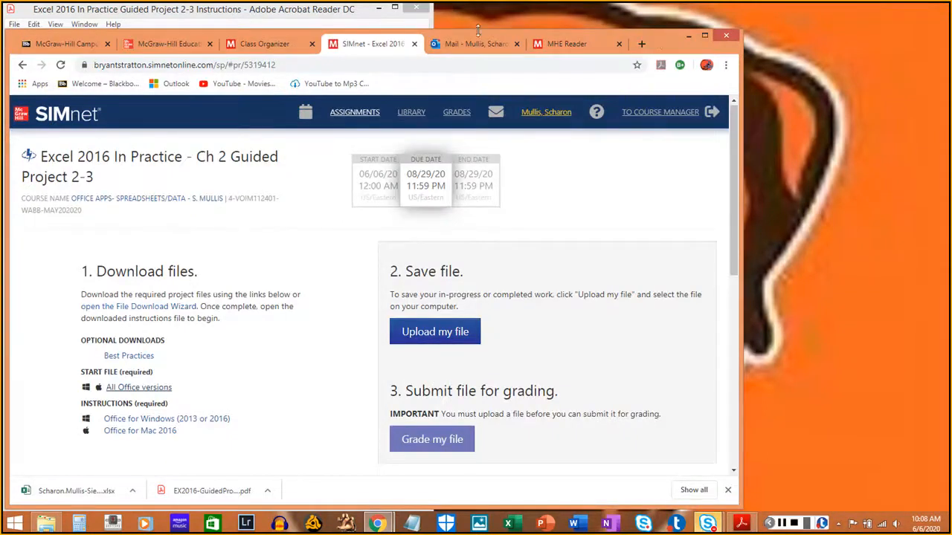
left_click_drag(657, 39, 866, 28)
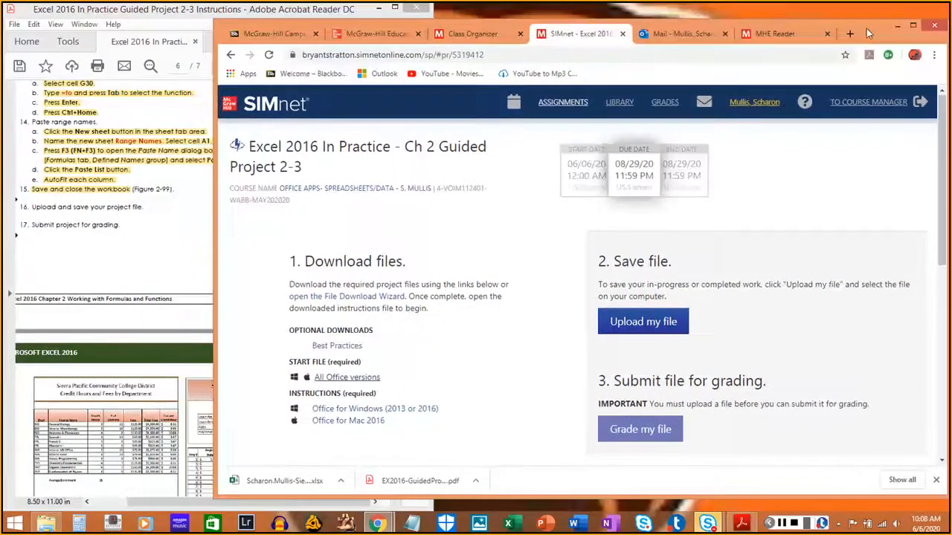
- Upload the completed SierraPacific-02 workbook from the Downloads folder to SIMnet, and highlight instruction 16 in the PDF
left_click(632, 328)
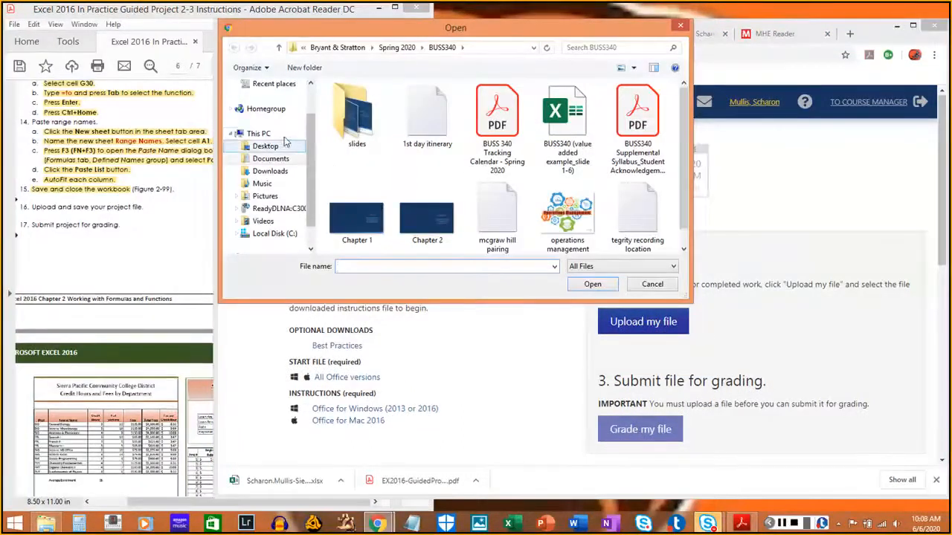
left_click(260, 134)
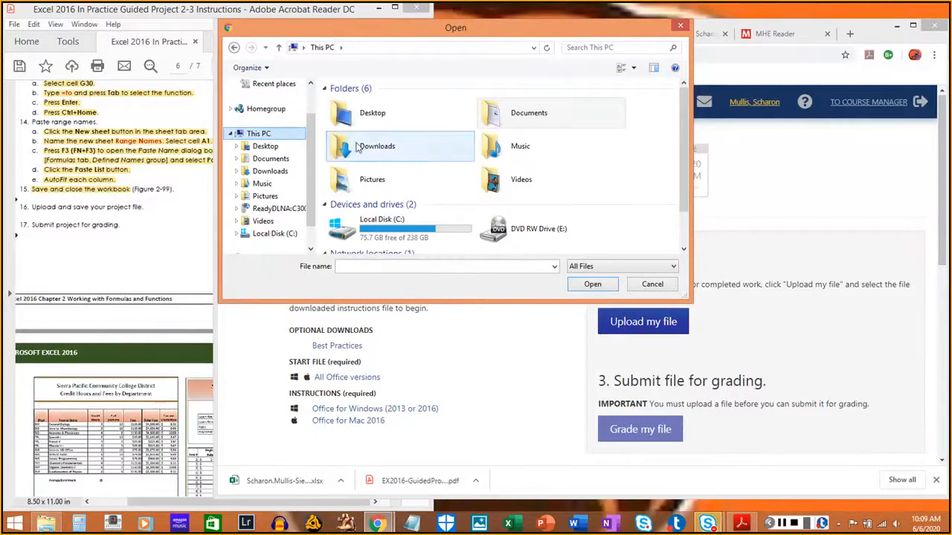
double_click(380, 149)
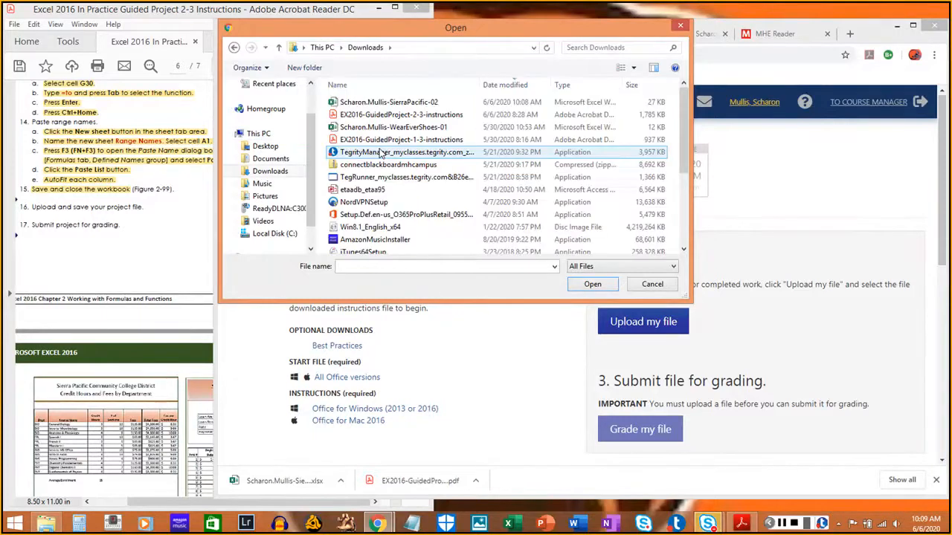
left_click(383, 104)
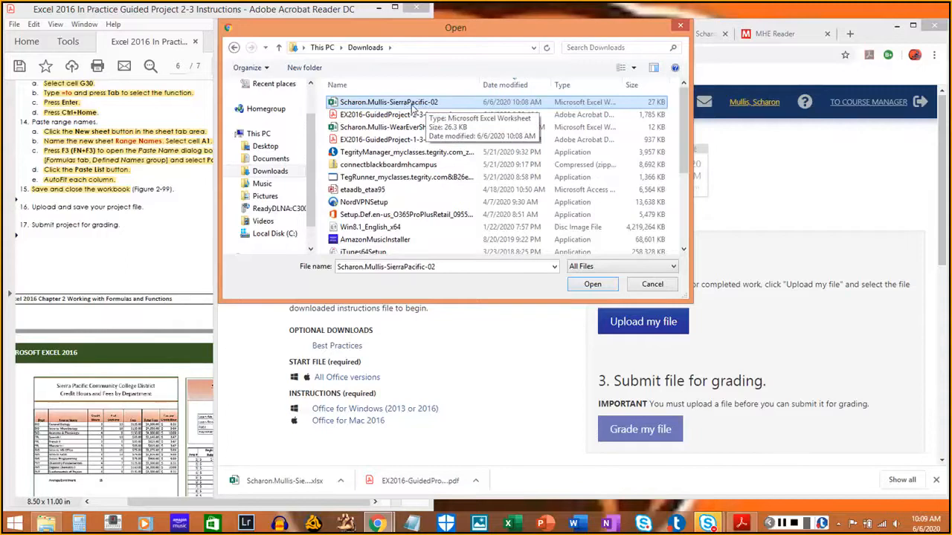
left_click(588, 286)
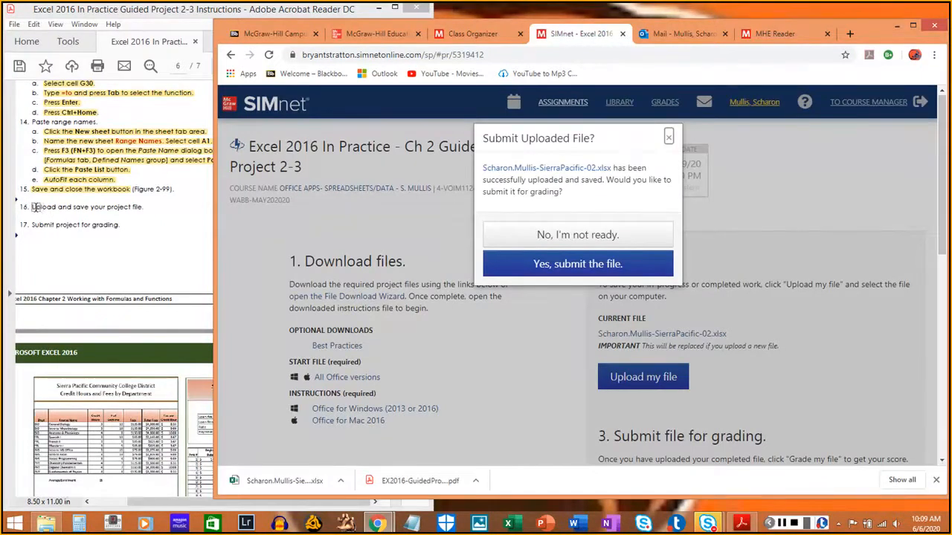
left_click_drag(33, 207, 145, 207)
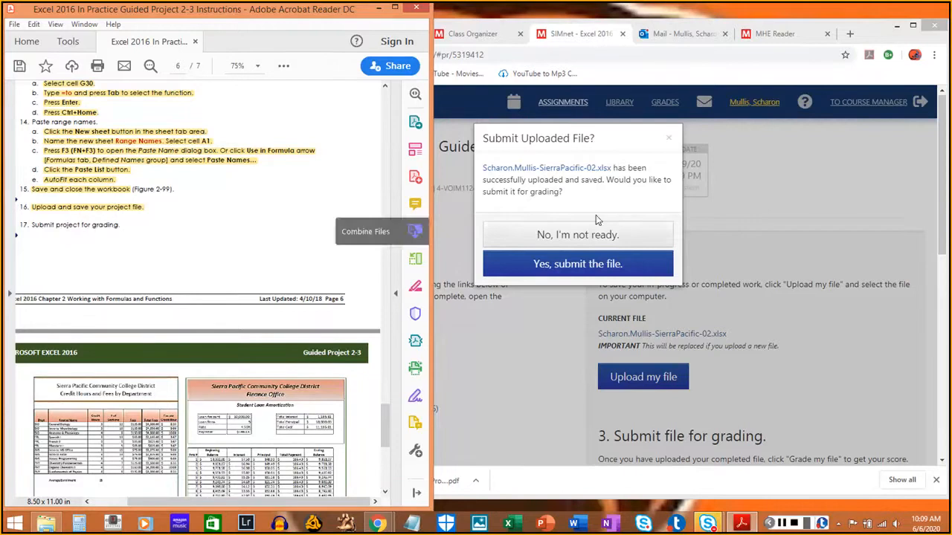
- Submit the uploaded file for grading in SIMnet, and highlight instruction 17, "Submit project for grading", in the PDF
left_click(599, 153)
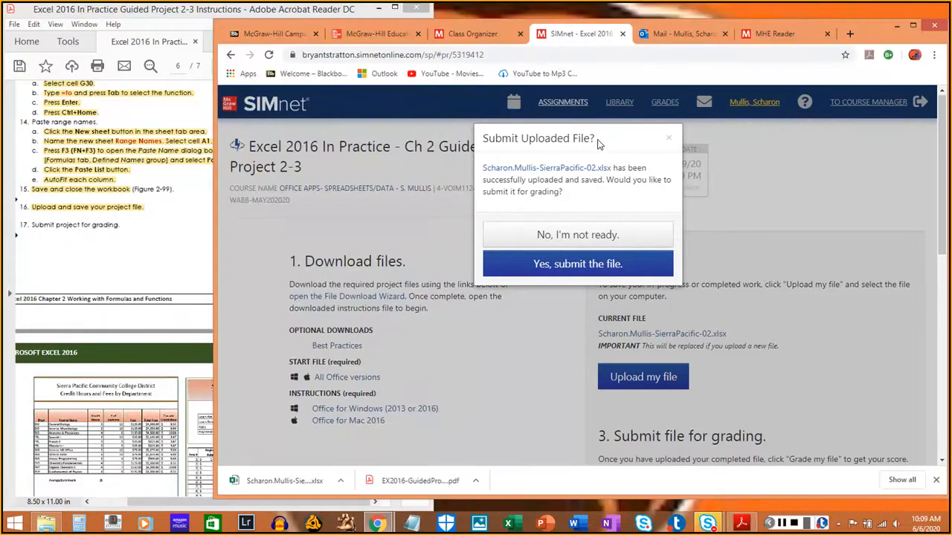
left_click(589, 265)
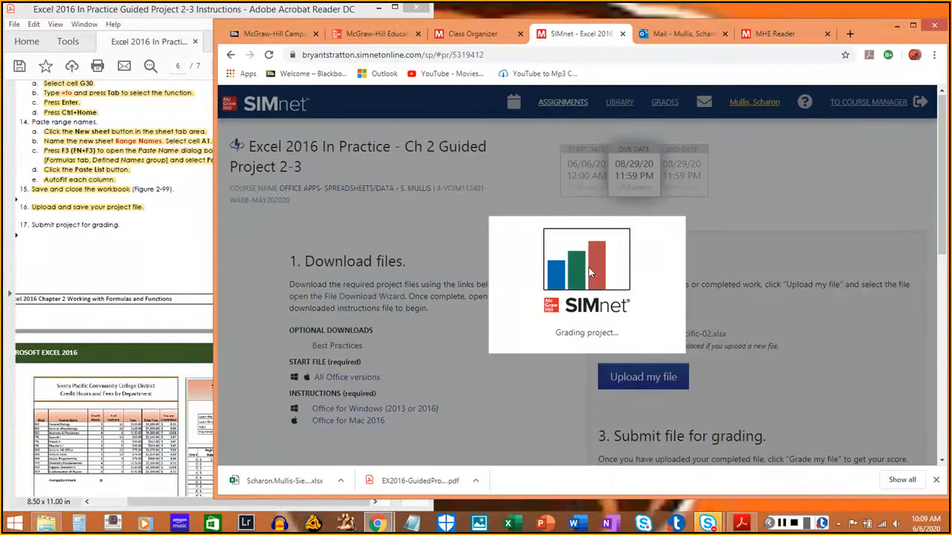
left_click(30, 224)
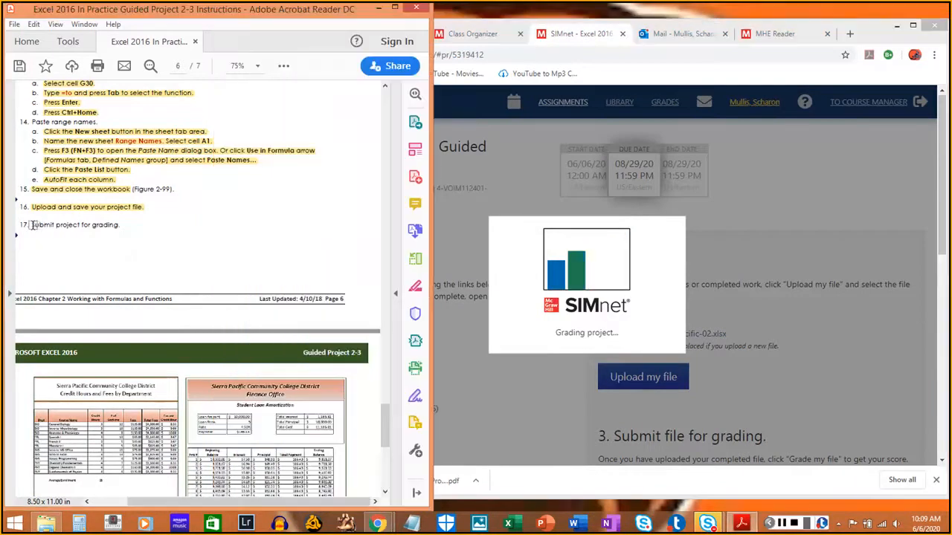
left_click_drag(31, 225, 96, 229)
left_click(111, 229)
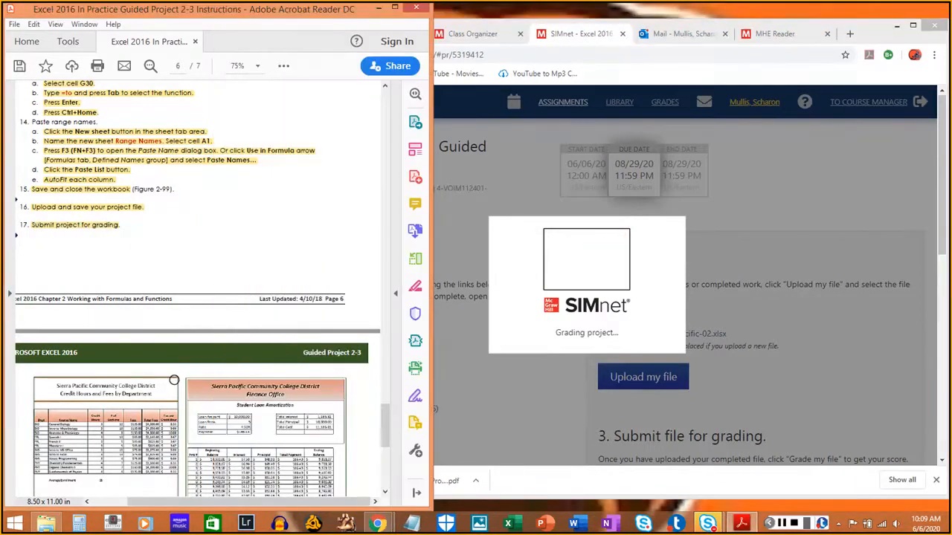
- View figure 2-99 on the PDF's last page, and review the score, file name and attempt number in the SIMnet results
scroll(194, 365, "down", 4)
scroll(173, 380, "down", 3)
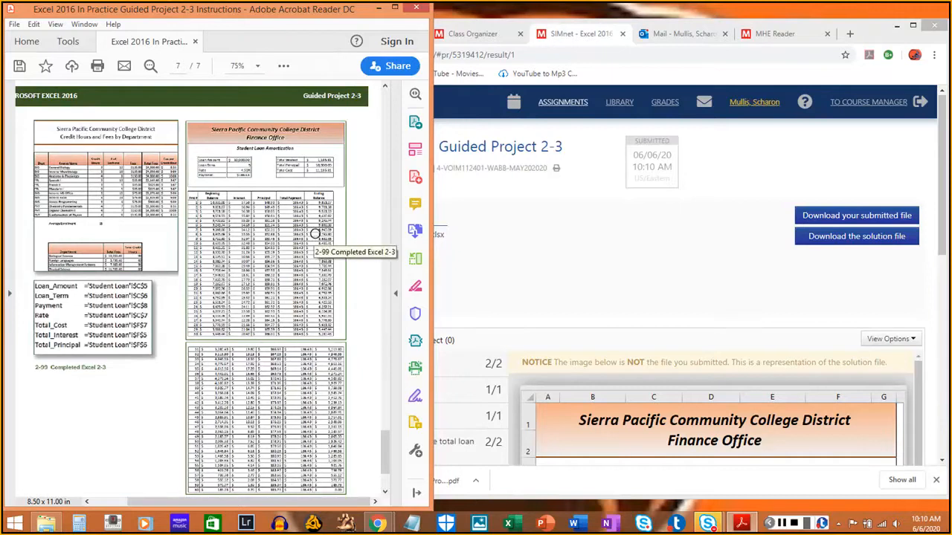
left_click(697, 257)
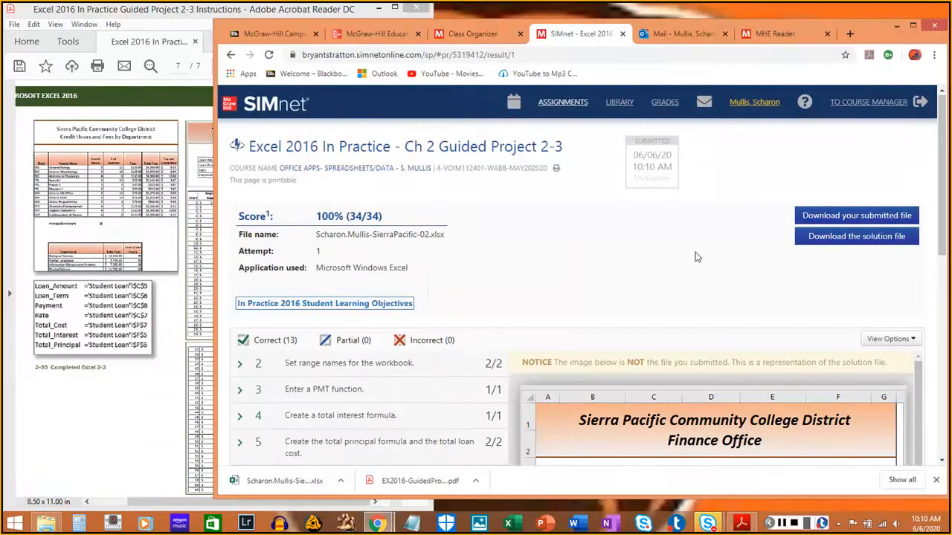
scroll(461, 268, "down", 1)
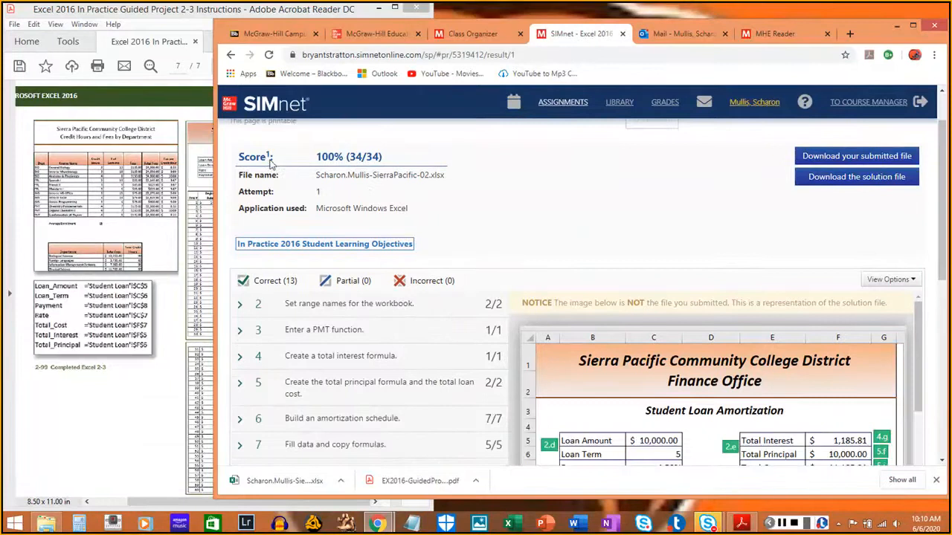
left_click_drag(239, 154, 383, 156)
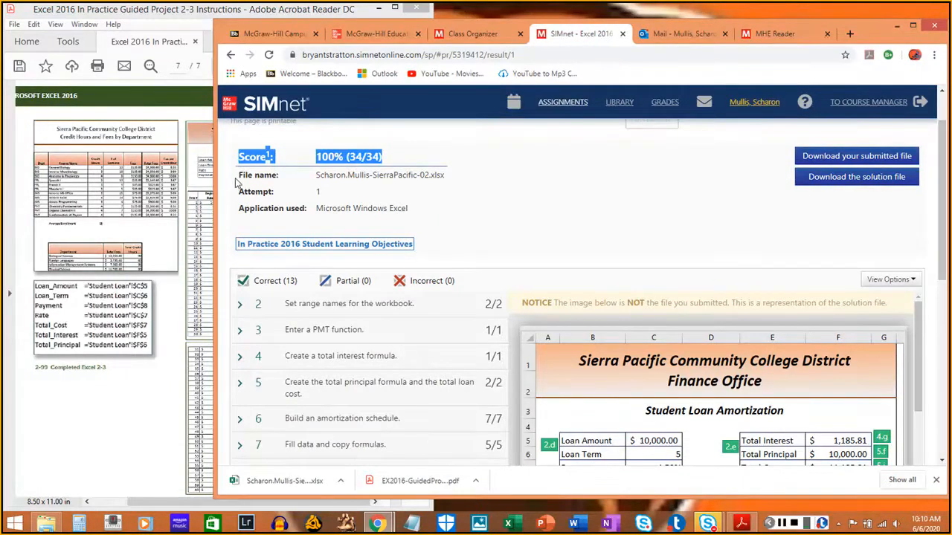
left_click_drag(236, 181, 446, 186)
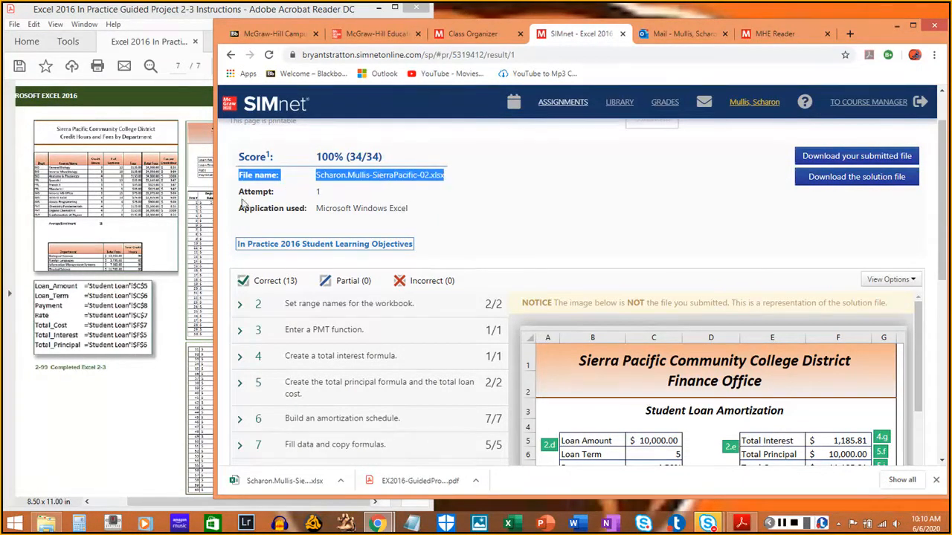
left_click_drag(239, 193, 334, 194)
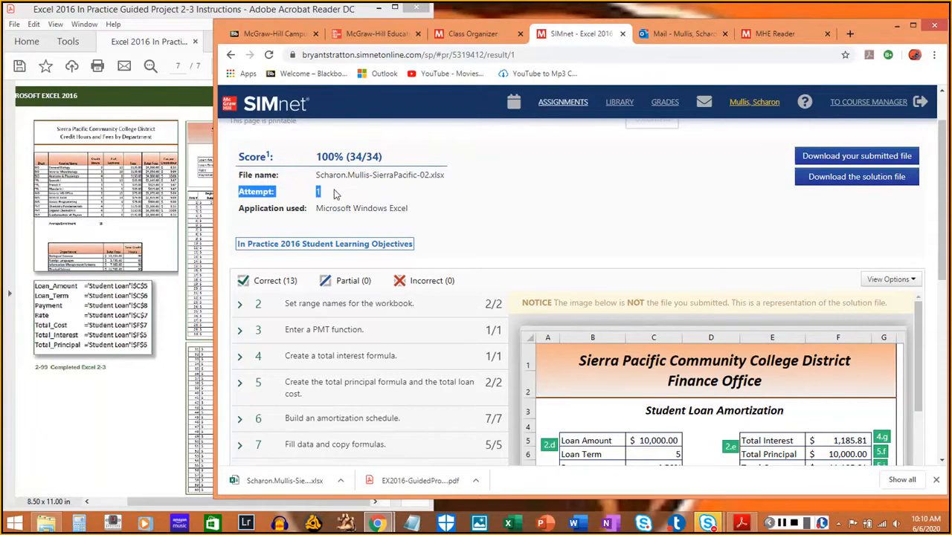
- Examine the points earned for each instruction and the labelled solution image in the SIMnet grading results
scroll(602, 203, "down", 3)
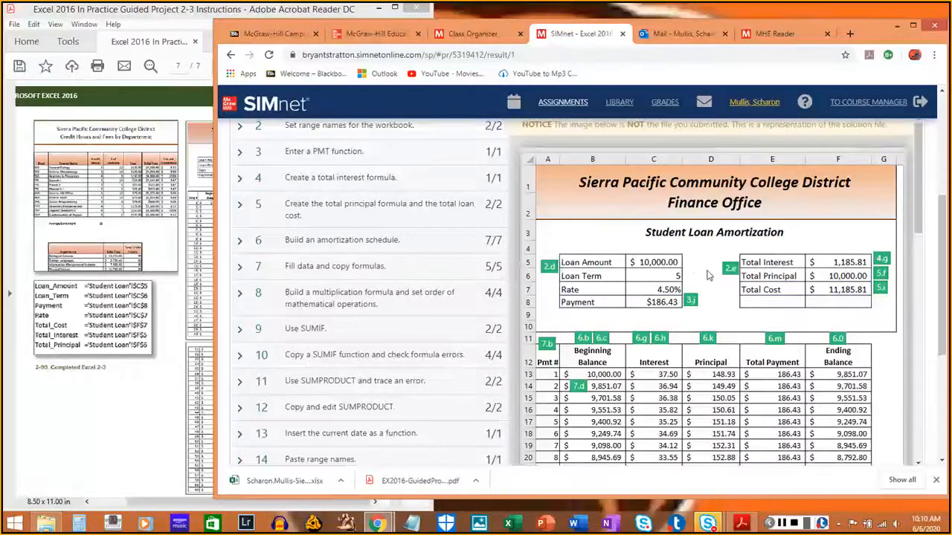
mouse_move(728, 273)
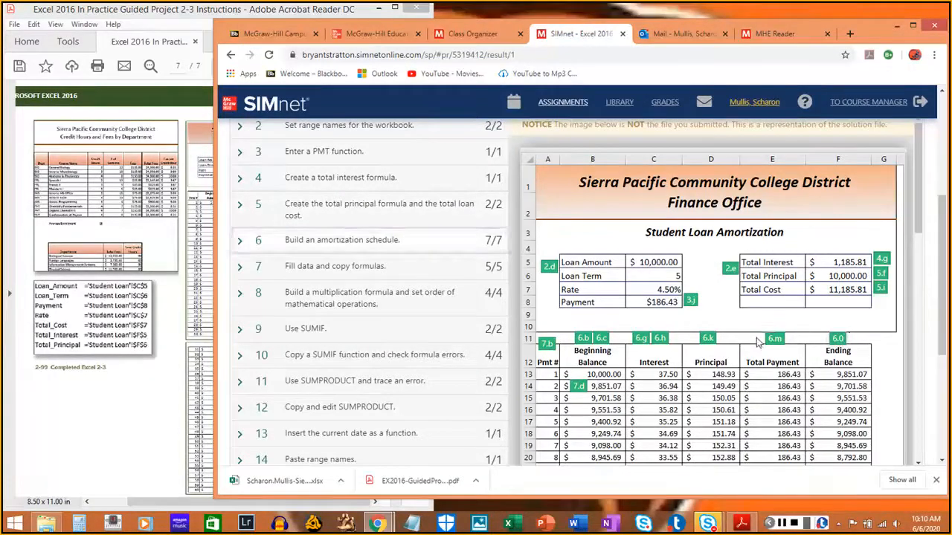
mouse_move(708, 347)
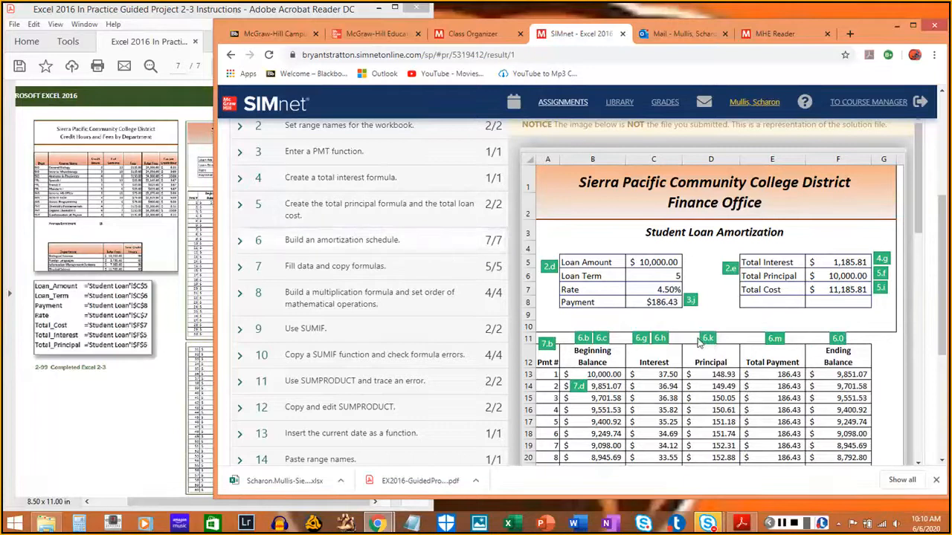
mouse_move(643, 345)
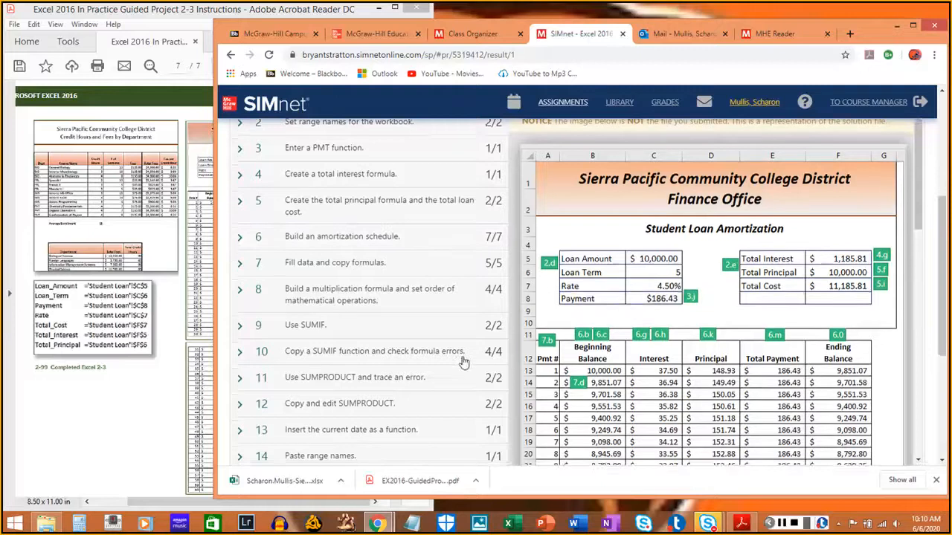
scroll(246, 350, "down", 2)
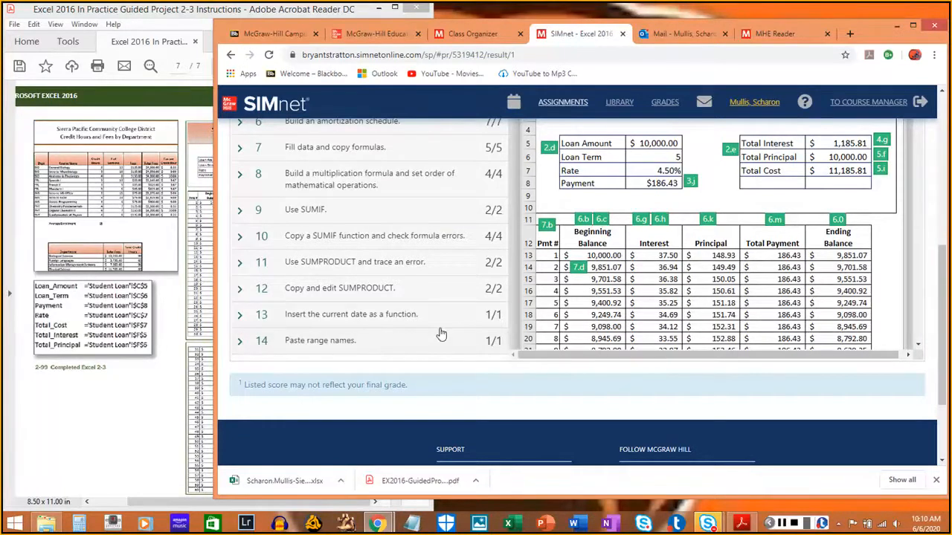
scroll(441, 334, "up", 5)
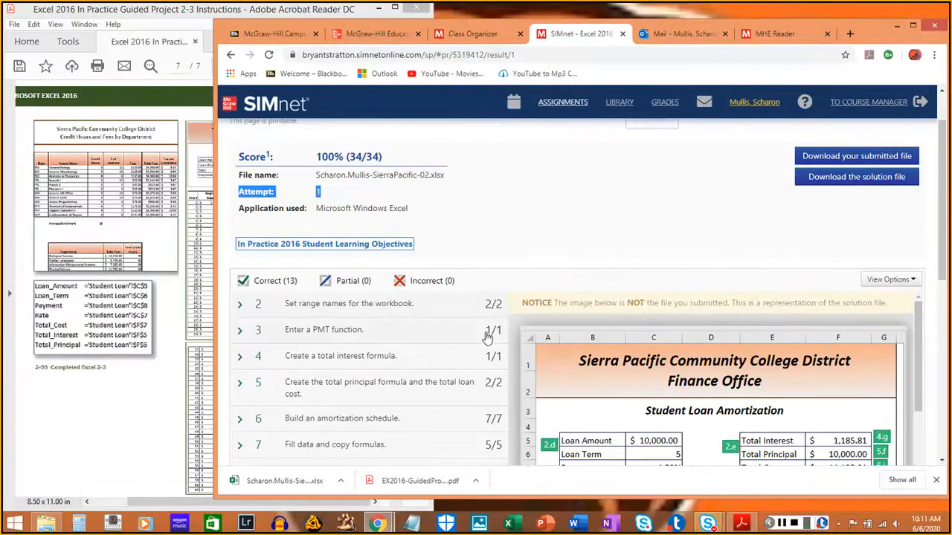
left_click(637, 236)
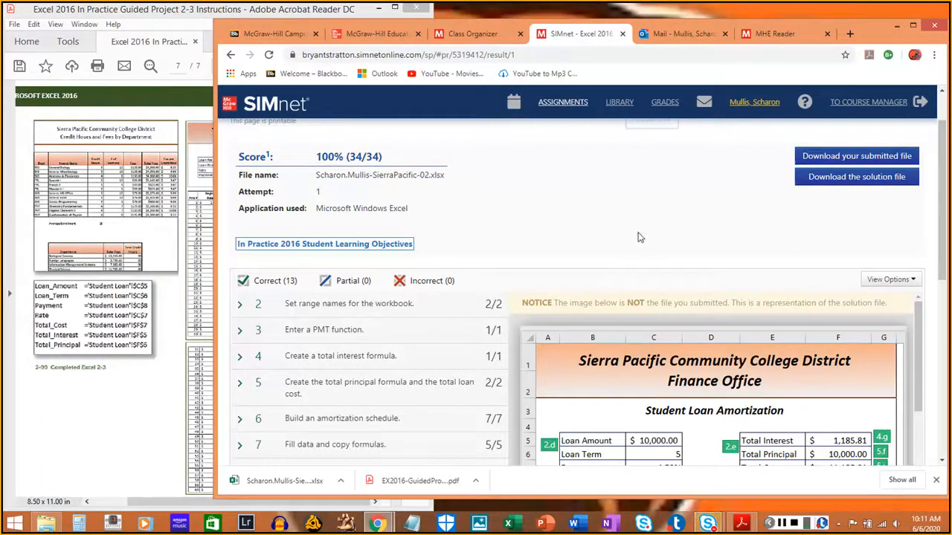
scroll(638, 253, "up", 2)
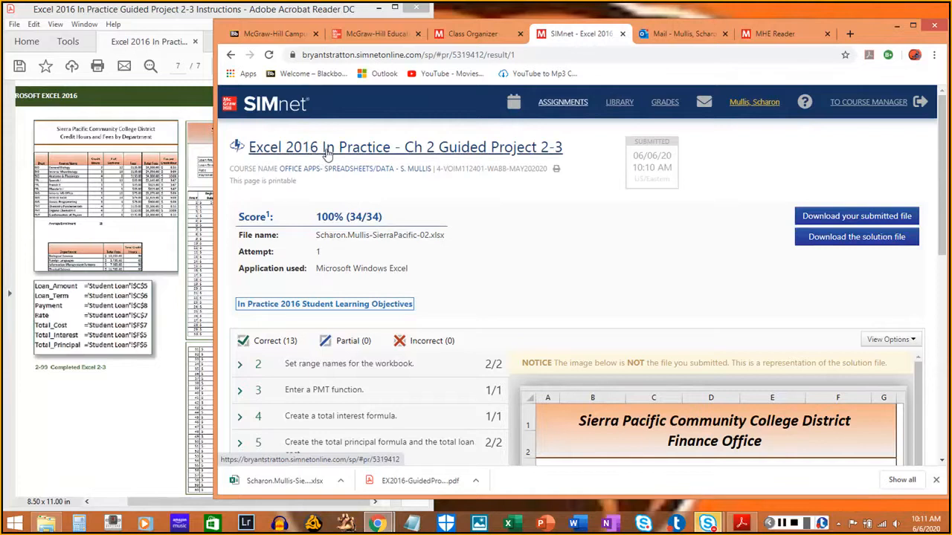
- Return to the Ch 2 Guided Project 2-3 page and check the submitted file and score under Previous Attempts
left_click(401, 151)
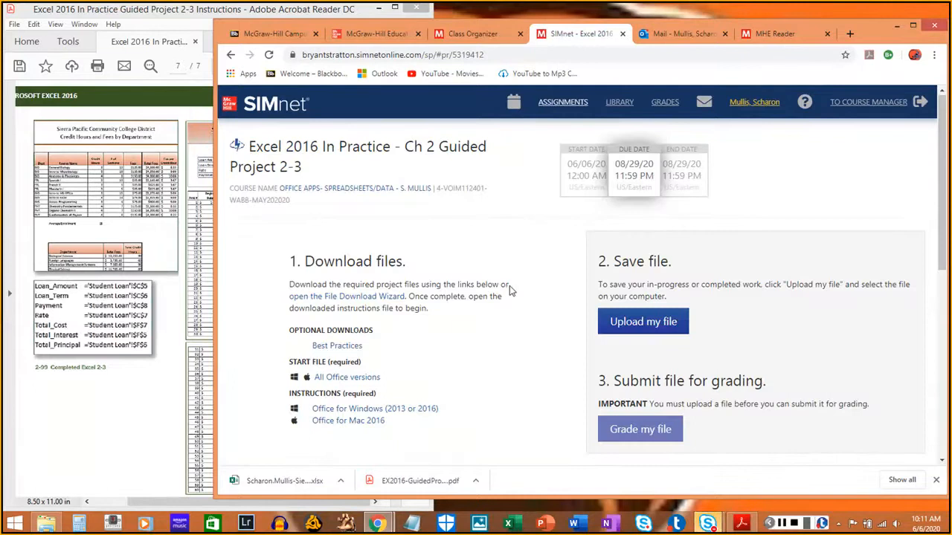
scroll(510, 290, "down", 3)
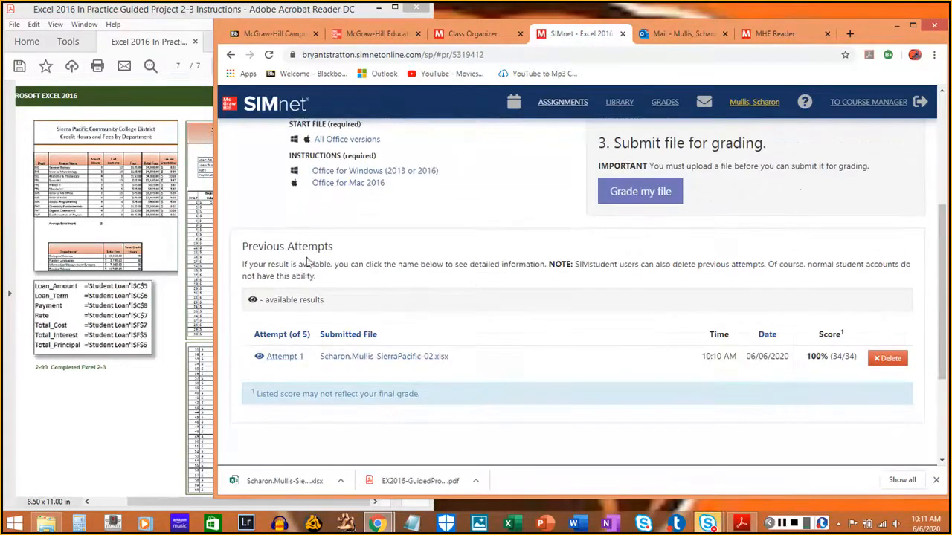
left_click_drag(246, 246, 359, 244)
left_click(423, 259)
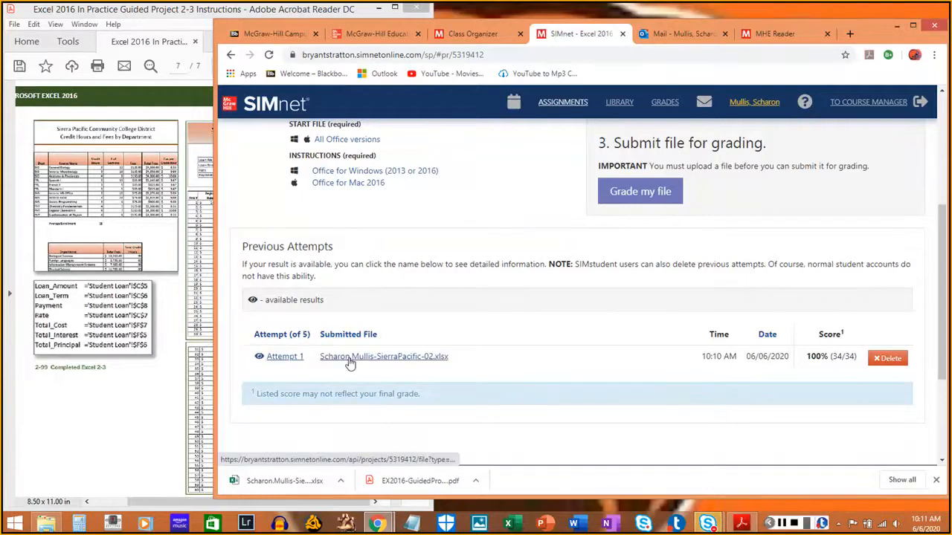
left_click_drag(805, 357, 853, 360)
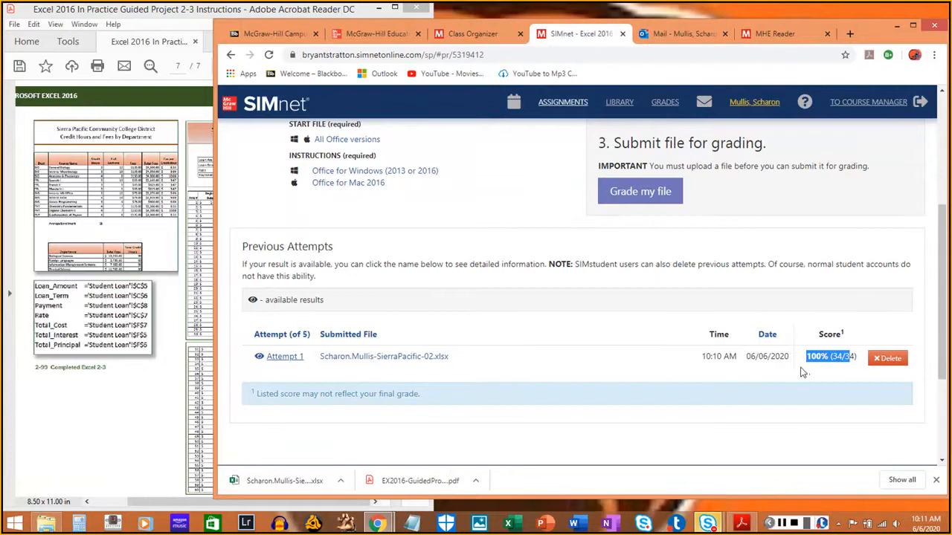